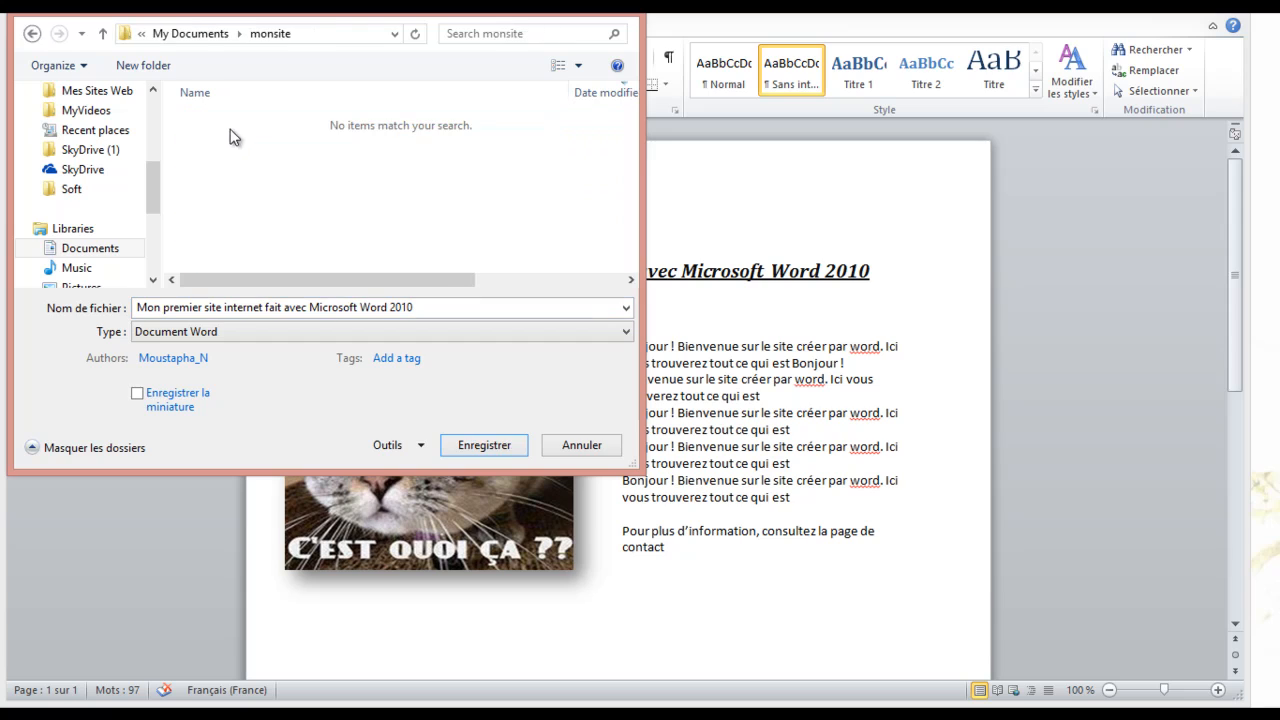
Rename the file to Accueil, choose the Page Web file type and save it
click(439, 309)
double_click(439, 309)
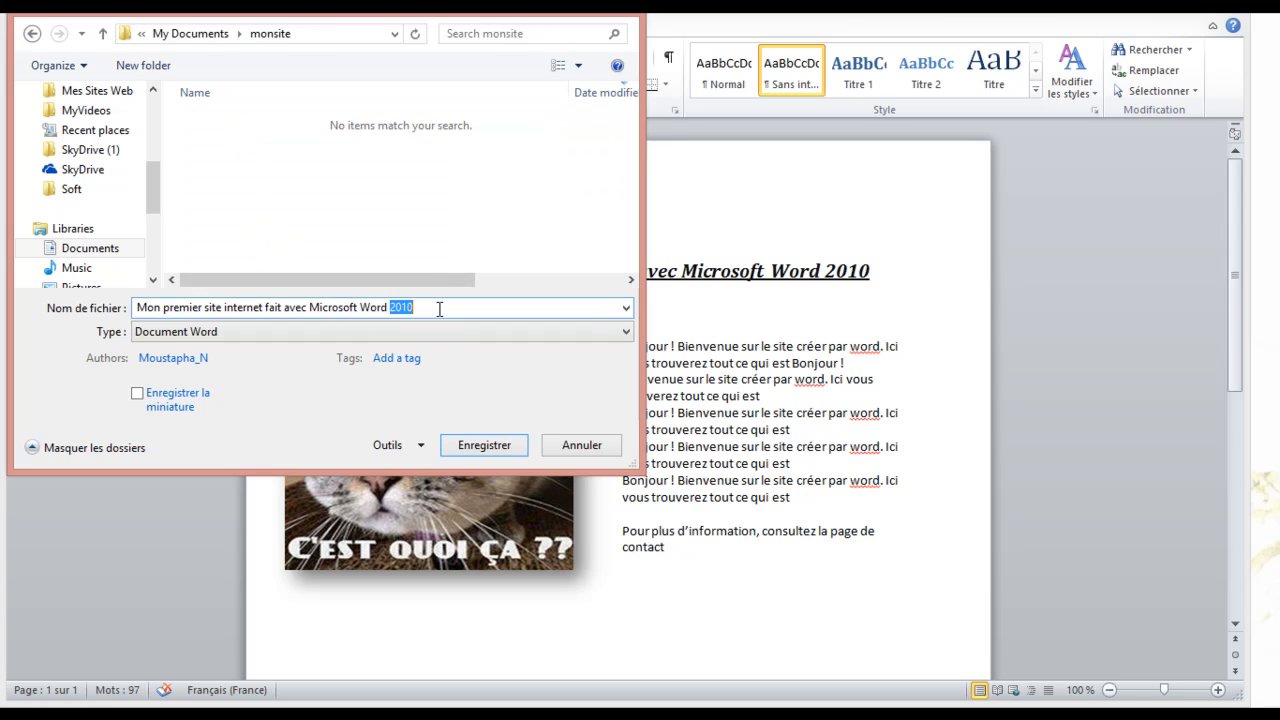
click(420, 301)
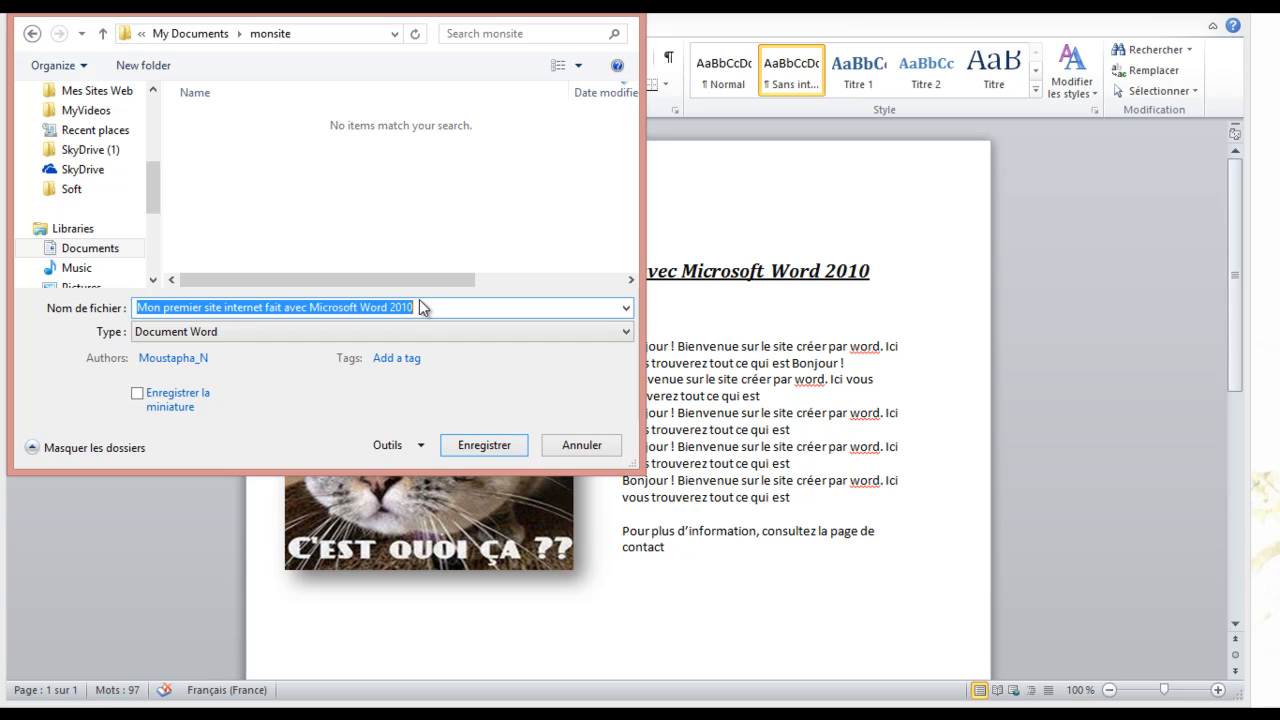
text(Accueil)
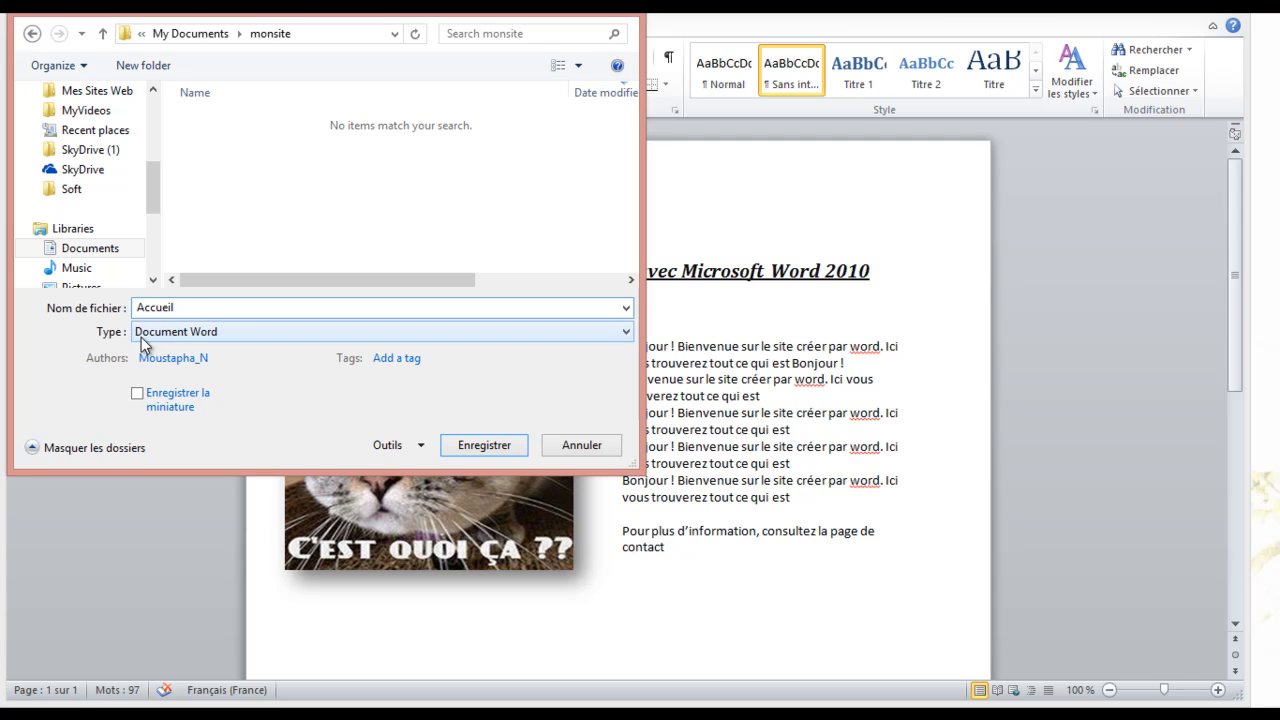
click(230, 338)
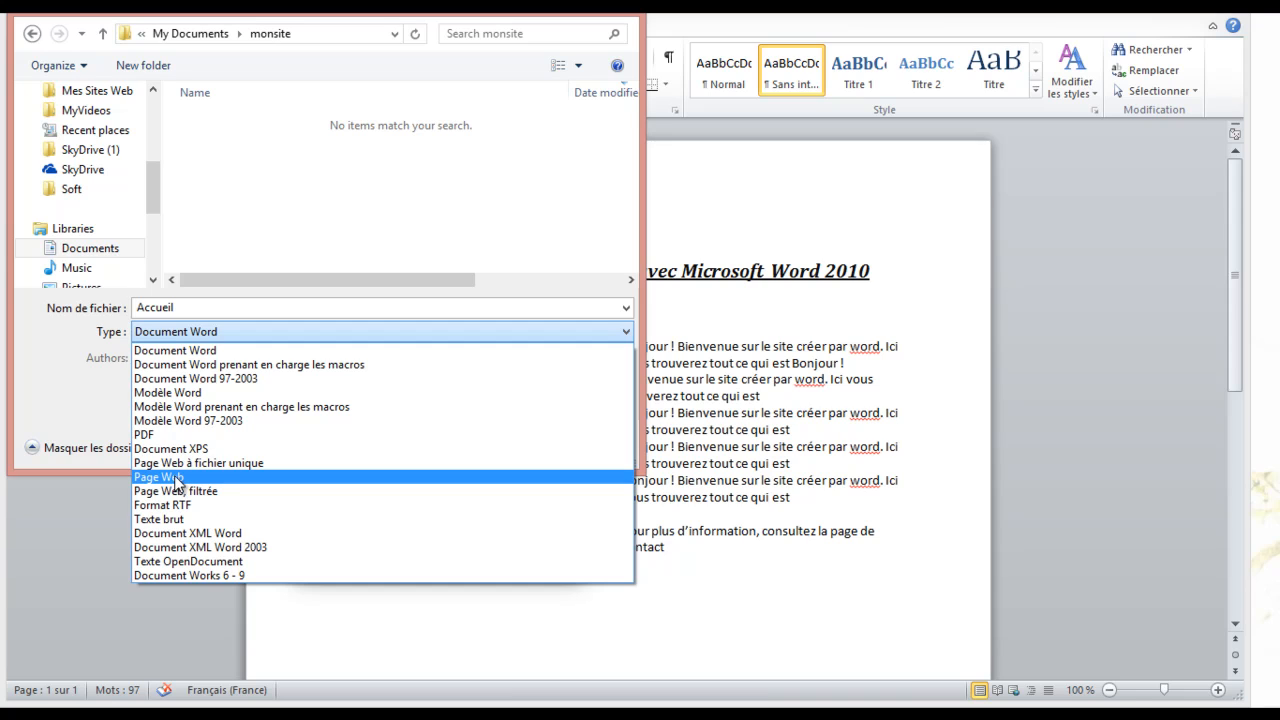
click(177, 479)
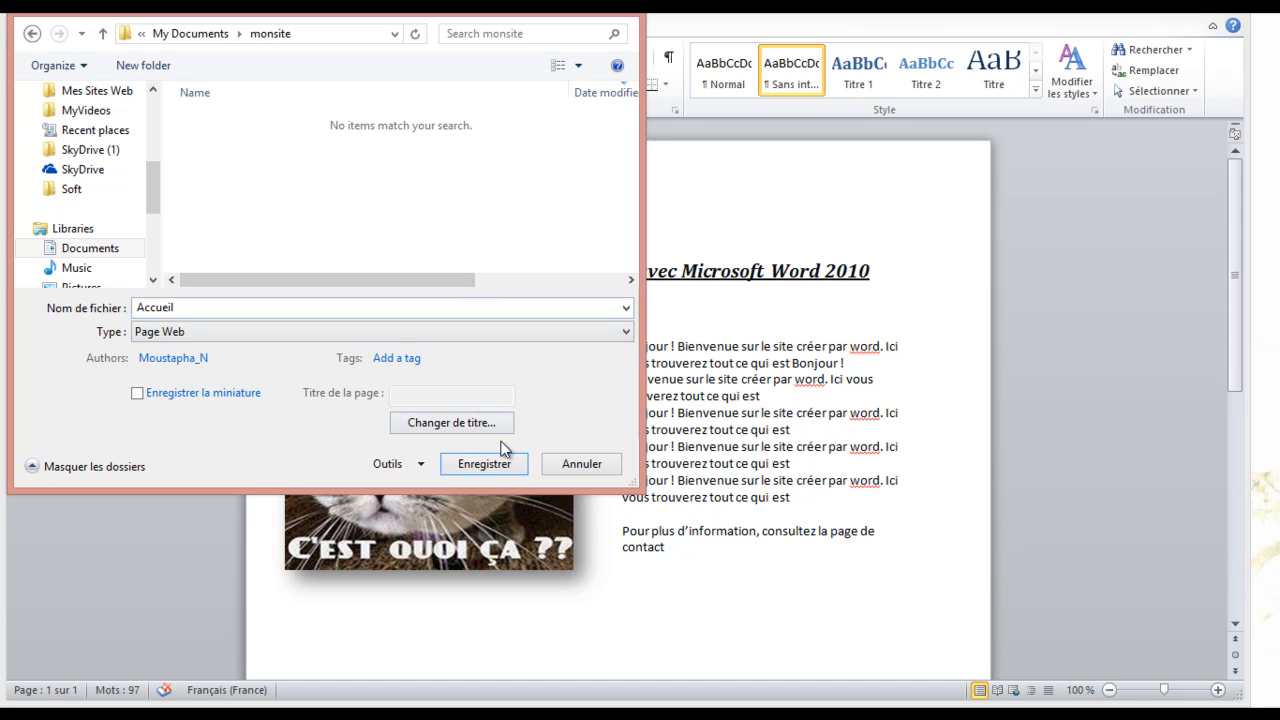
click(491, 467)
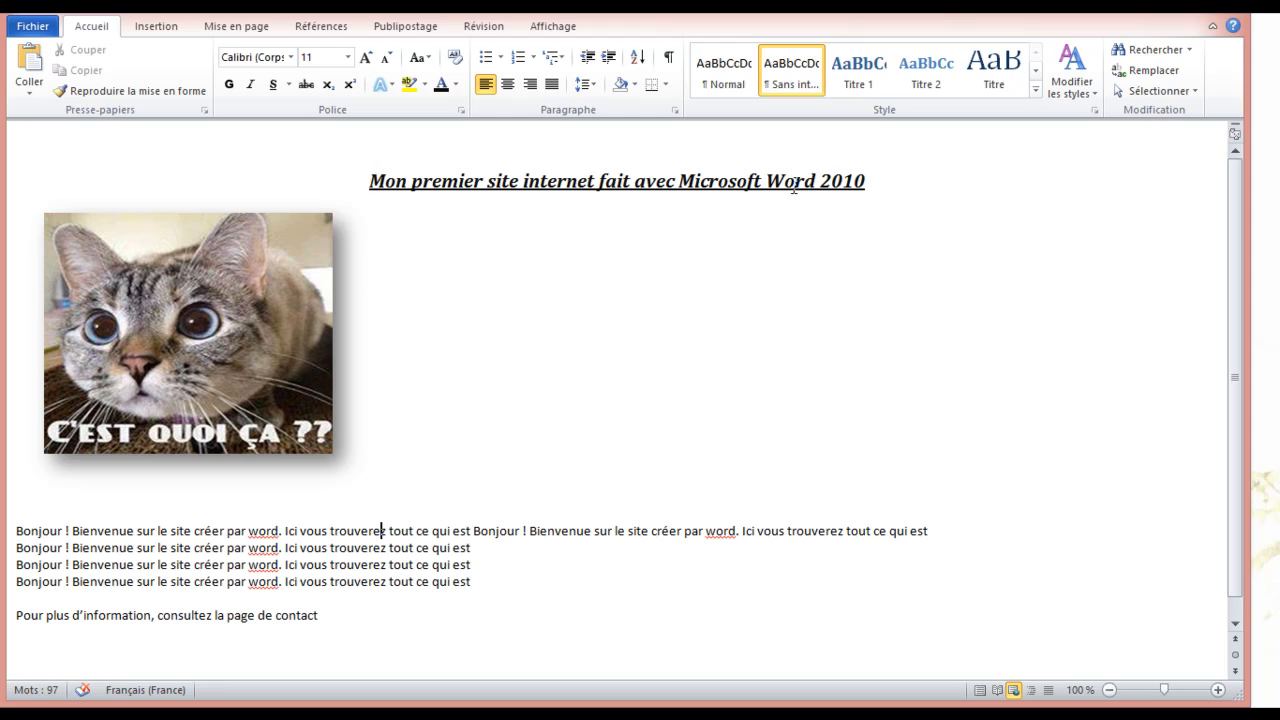
Left-align the page title
double_click(374, 180)
drag(535, 177, 880, 180)
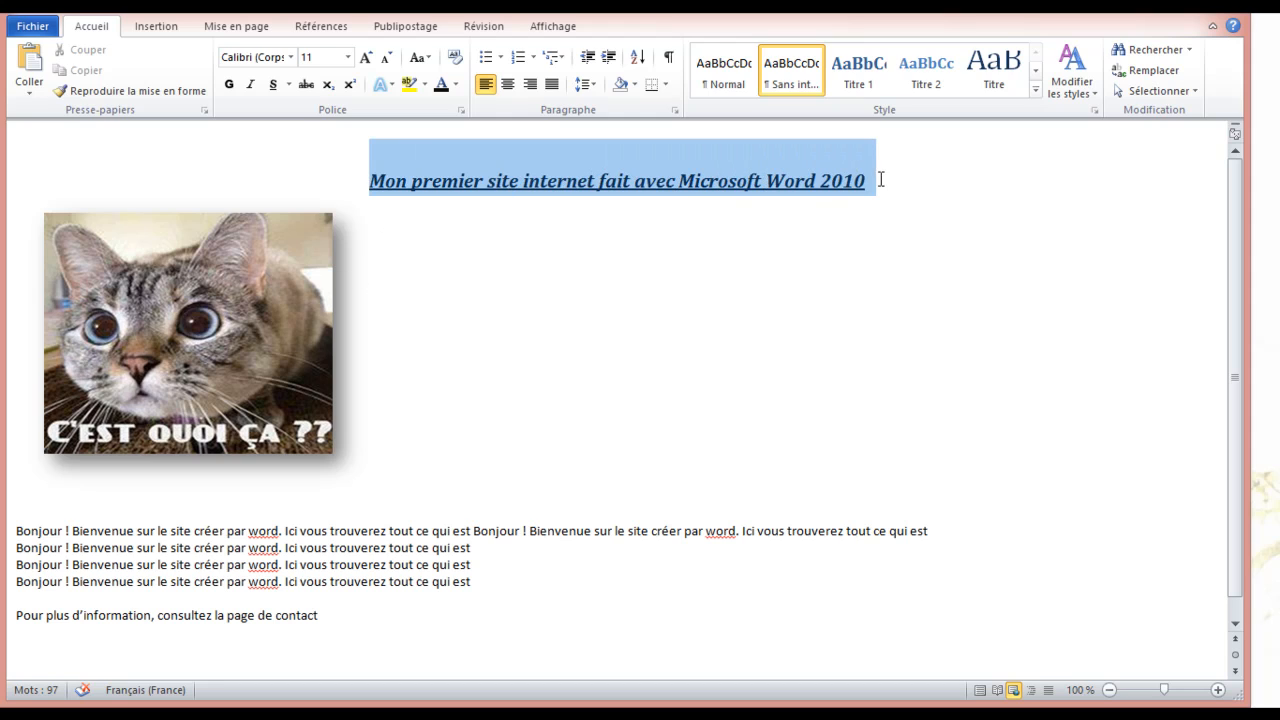
click(486, 84)
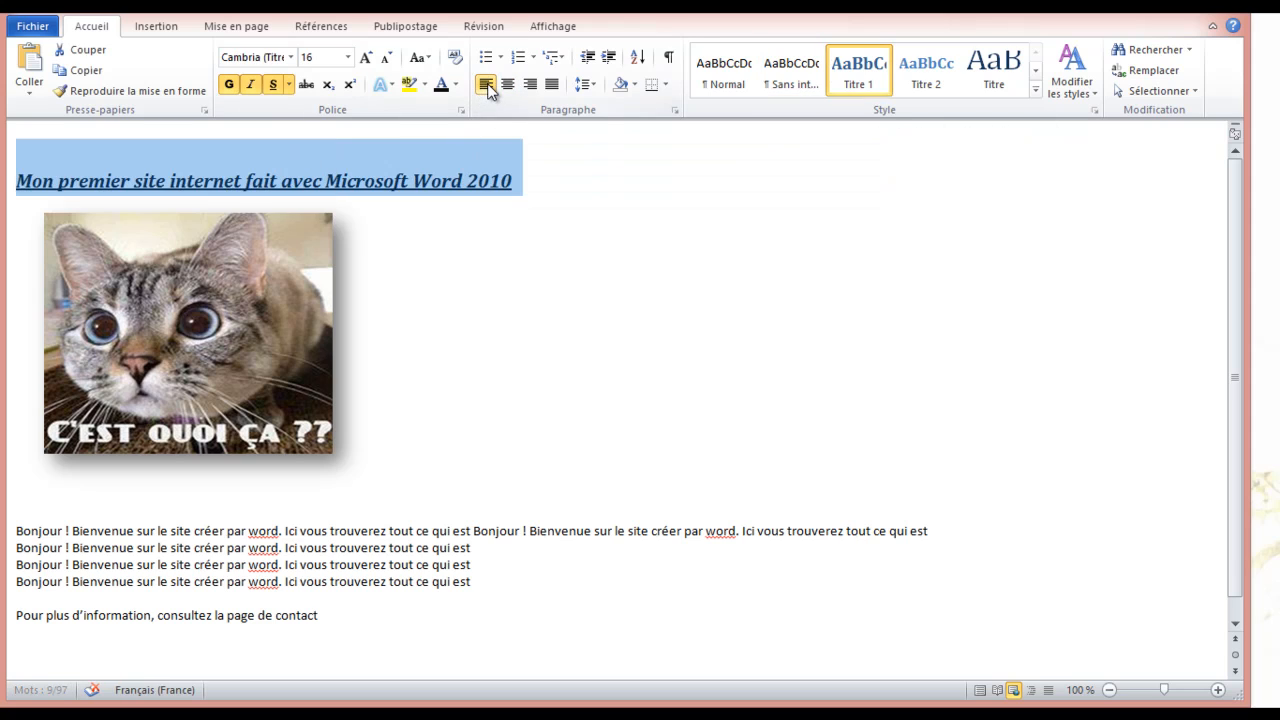
click(573, 286)
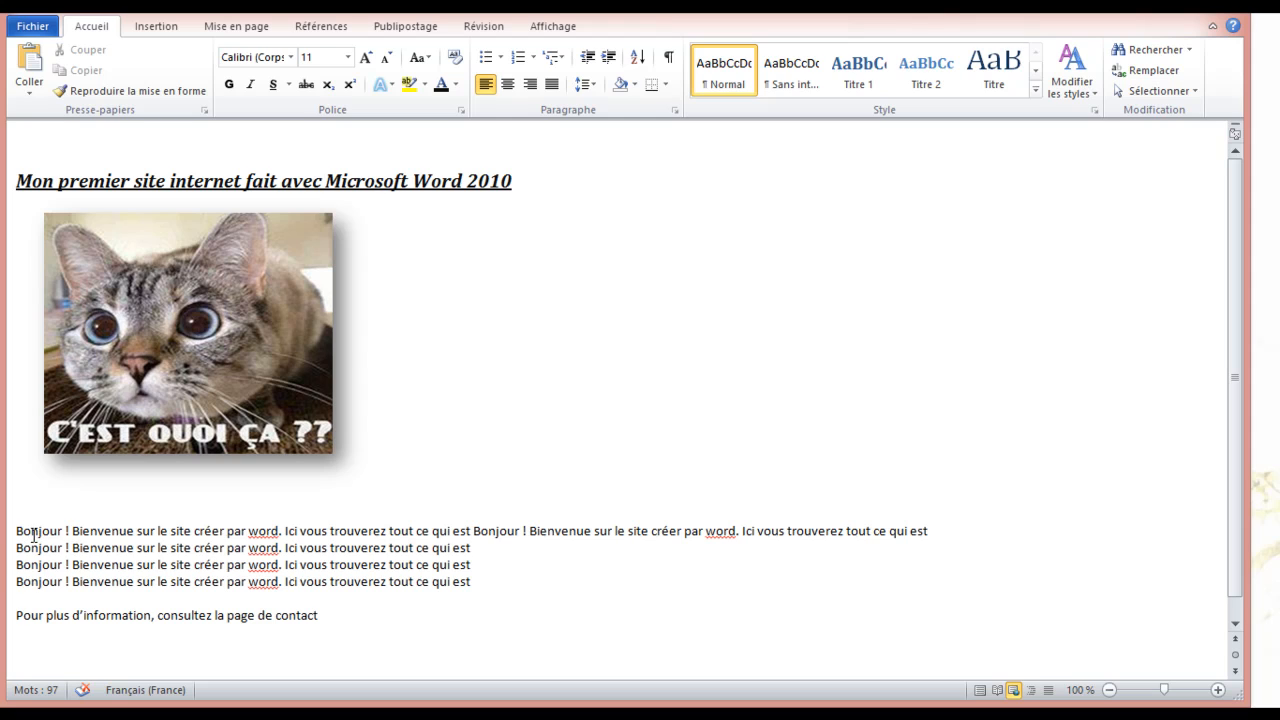
drag(16, 528, 358, 607)
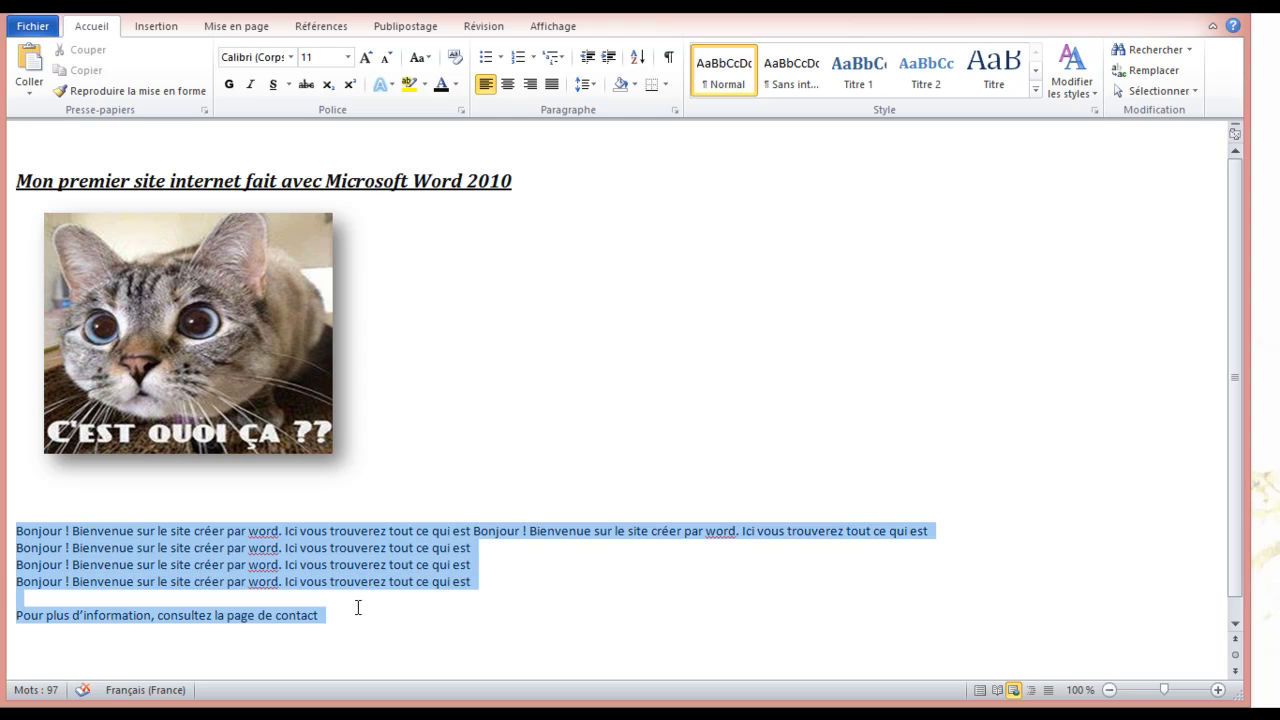
click(360, 281)
Set the cat picture's text wrapping to Carré (square)
click(324, 275)
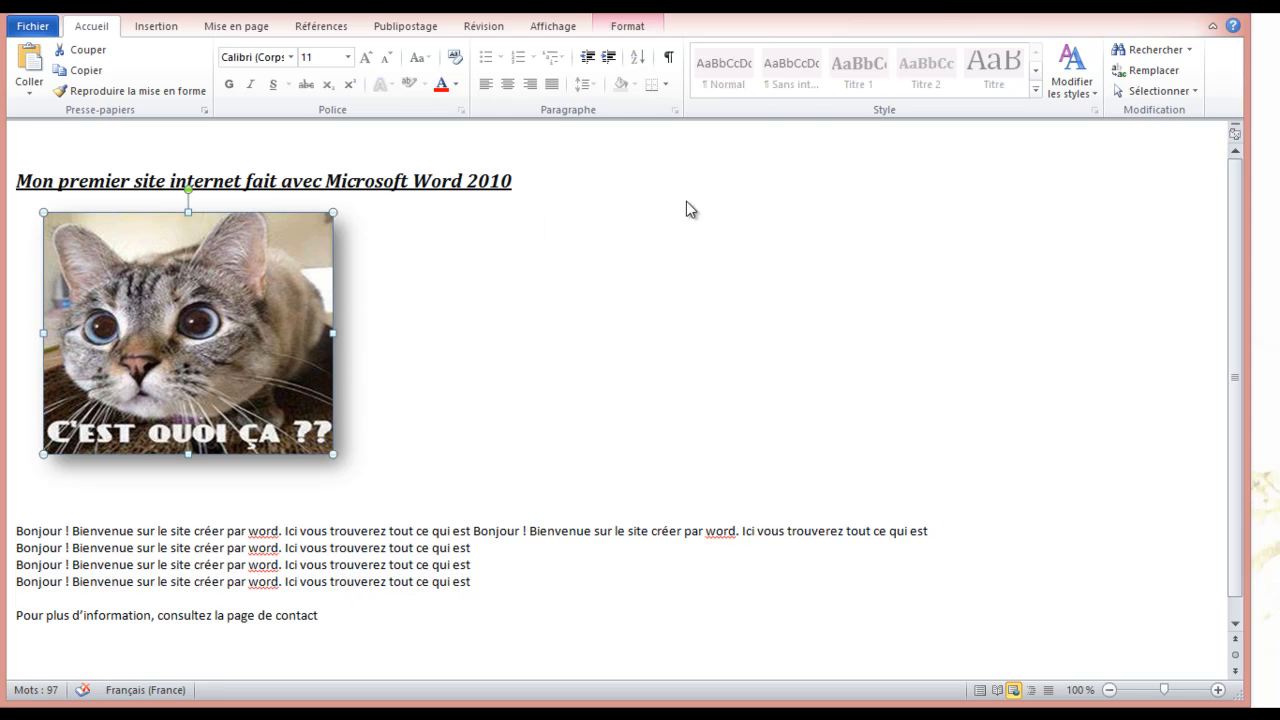
double_click(140, 290)
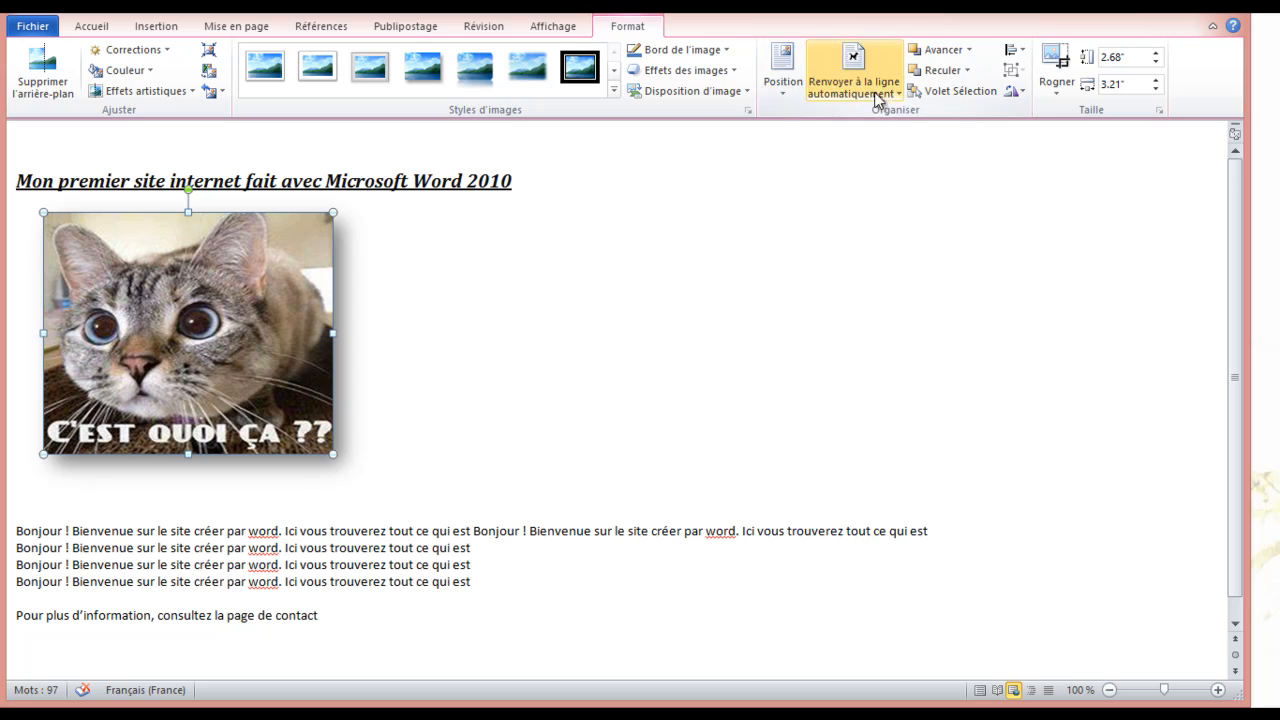
click(896, 96)
click(885, 164)
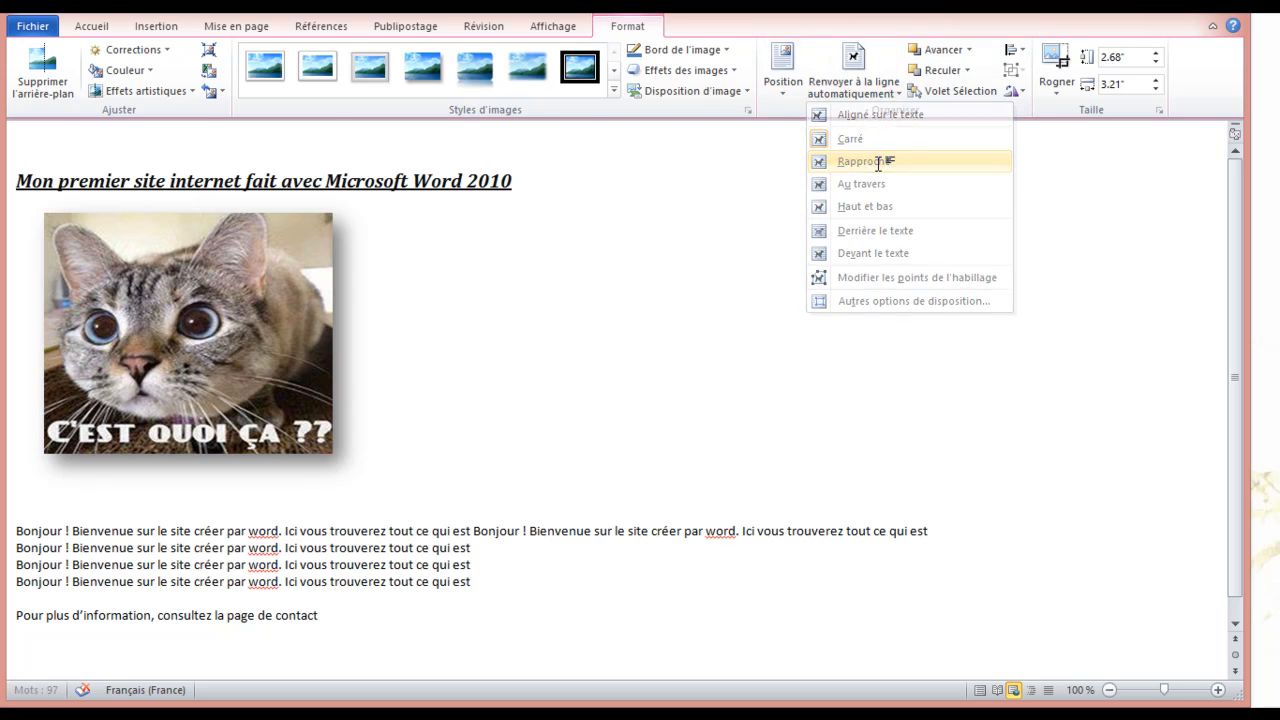
click(868, 157)
click(269, 350)
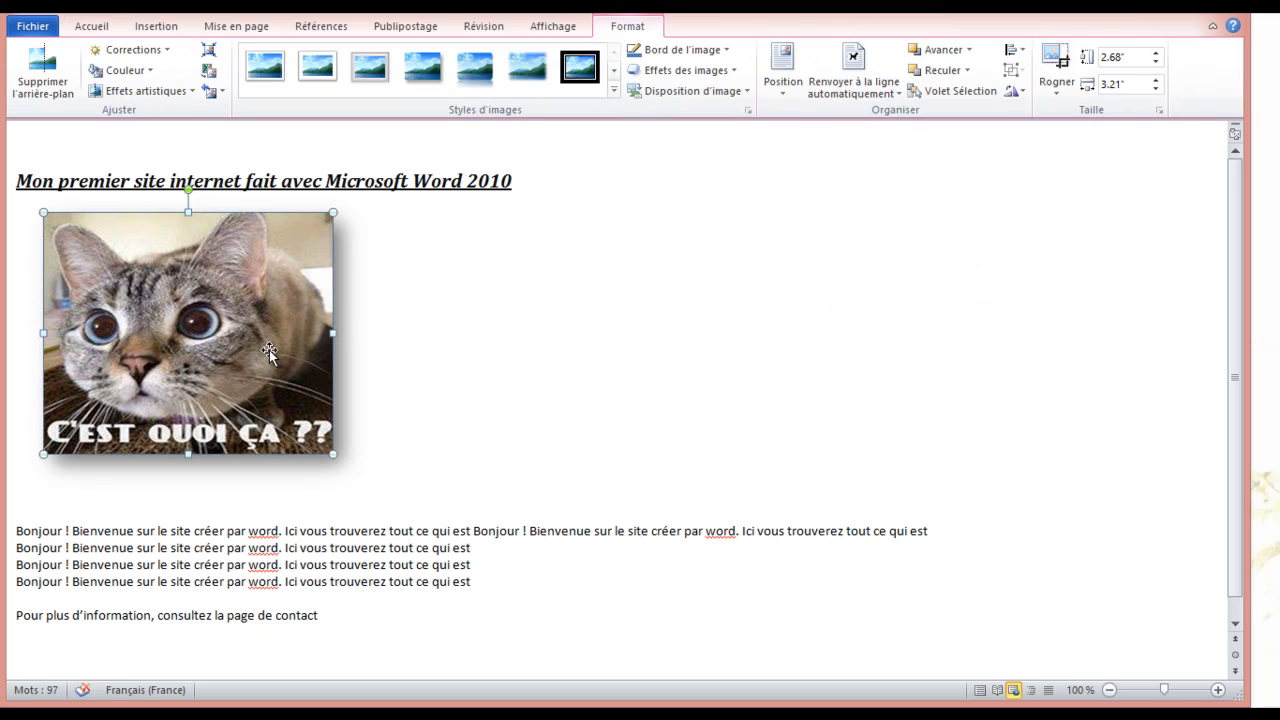
click(898, 94)
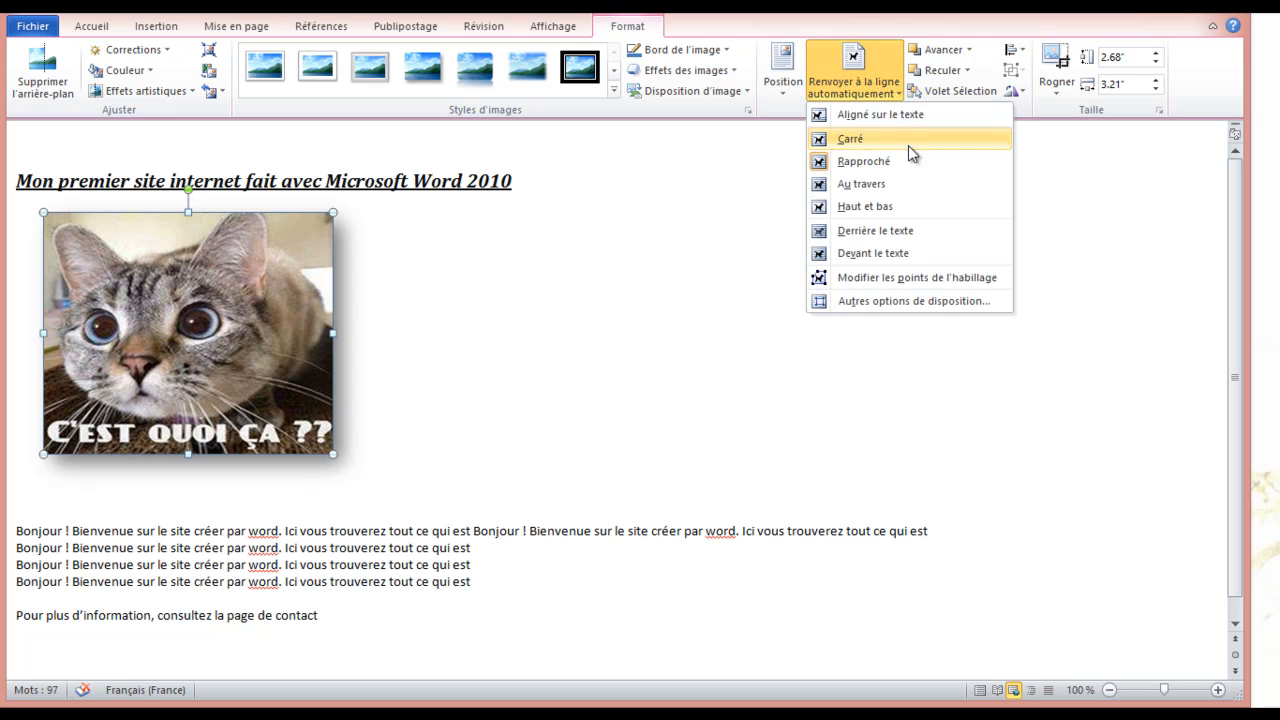
click(860, 138)
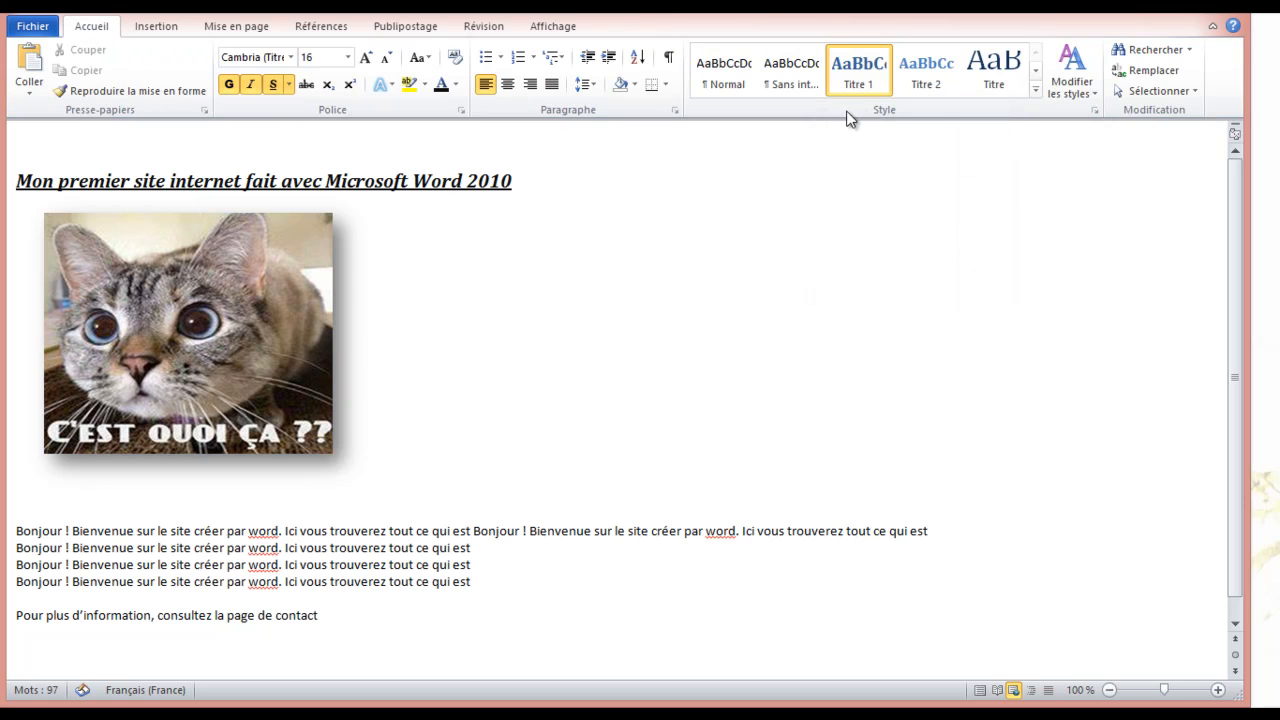
click(230, 310)
click(896, 92)
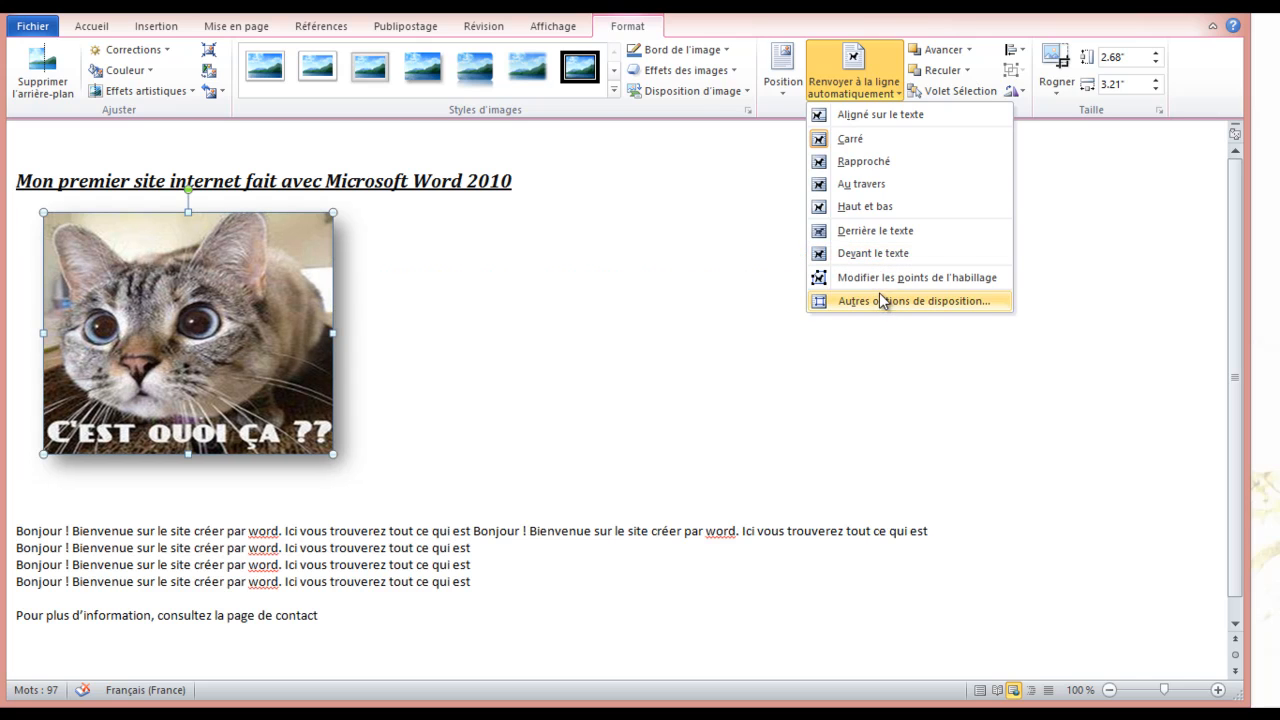
click(680, 266)
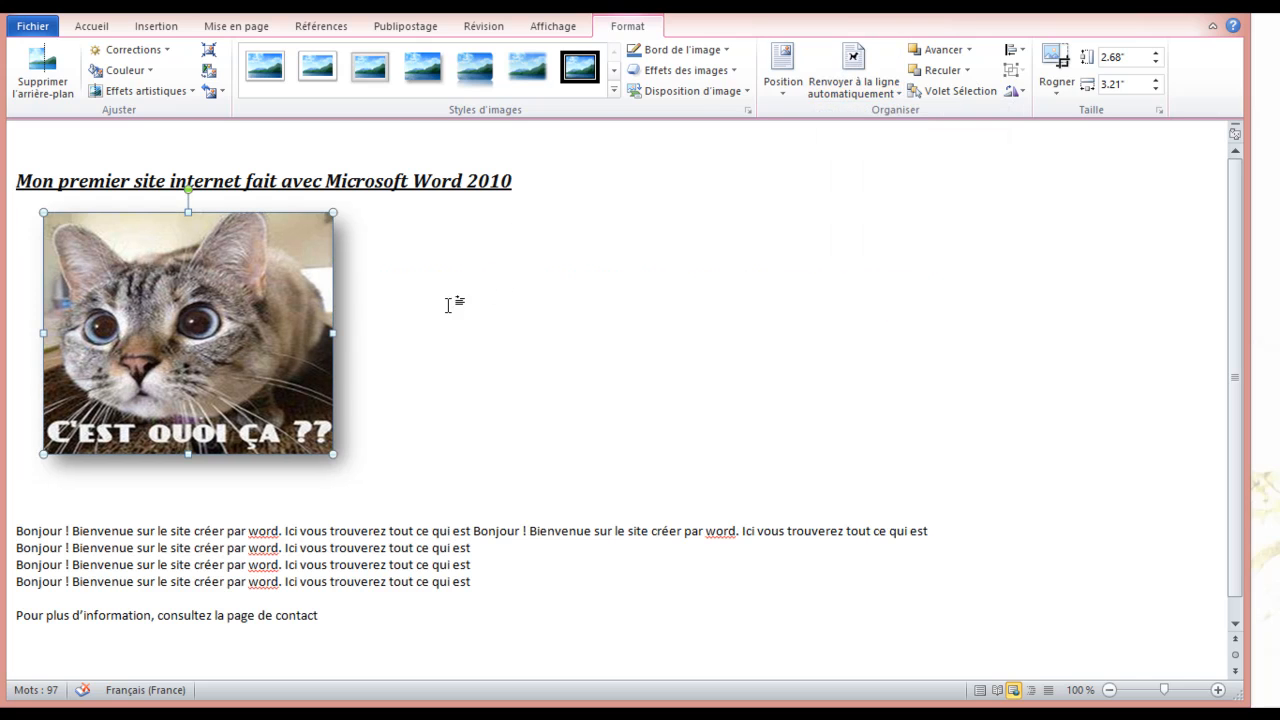
click(33, 510)
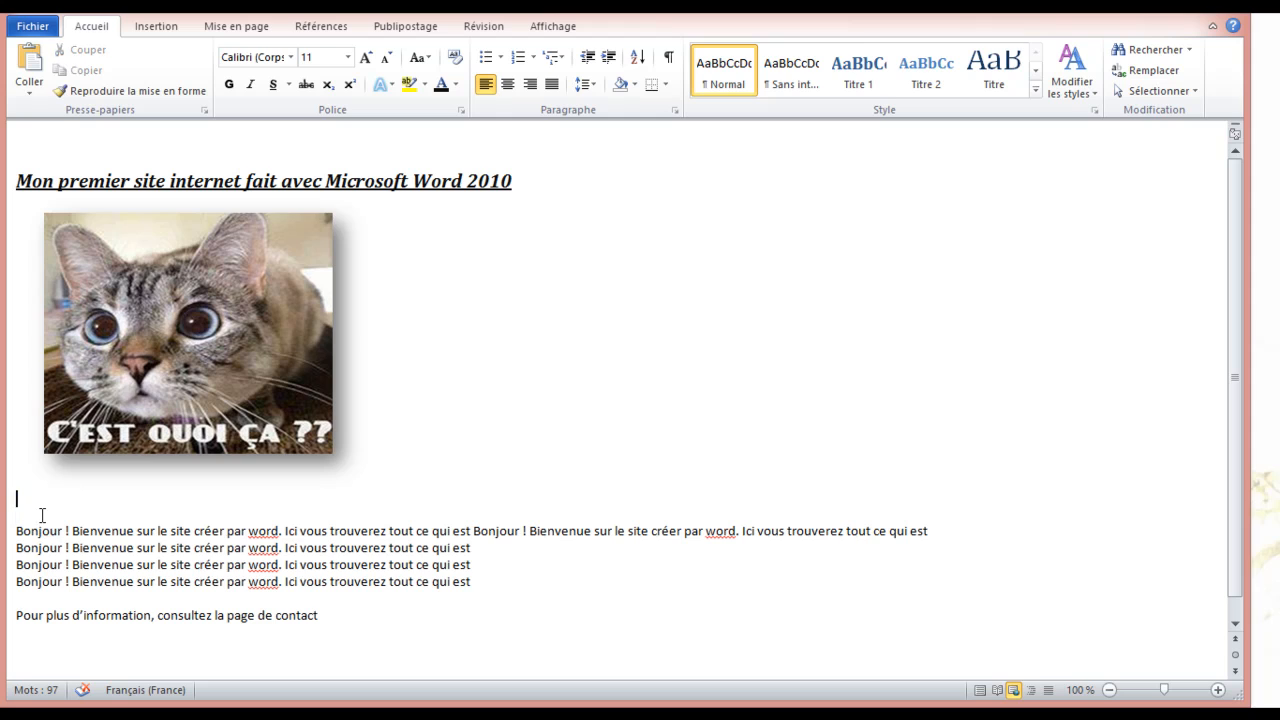
Reflow the body text beside the cat picture and start a new paragraph at the second Bienvenue
key(Delete)
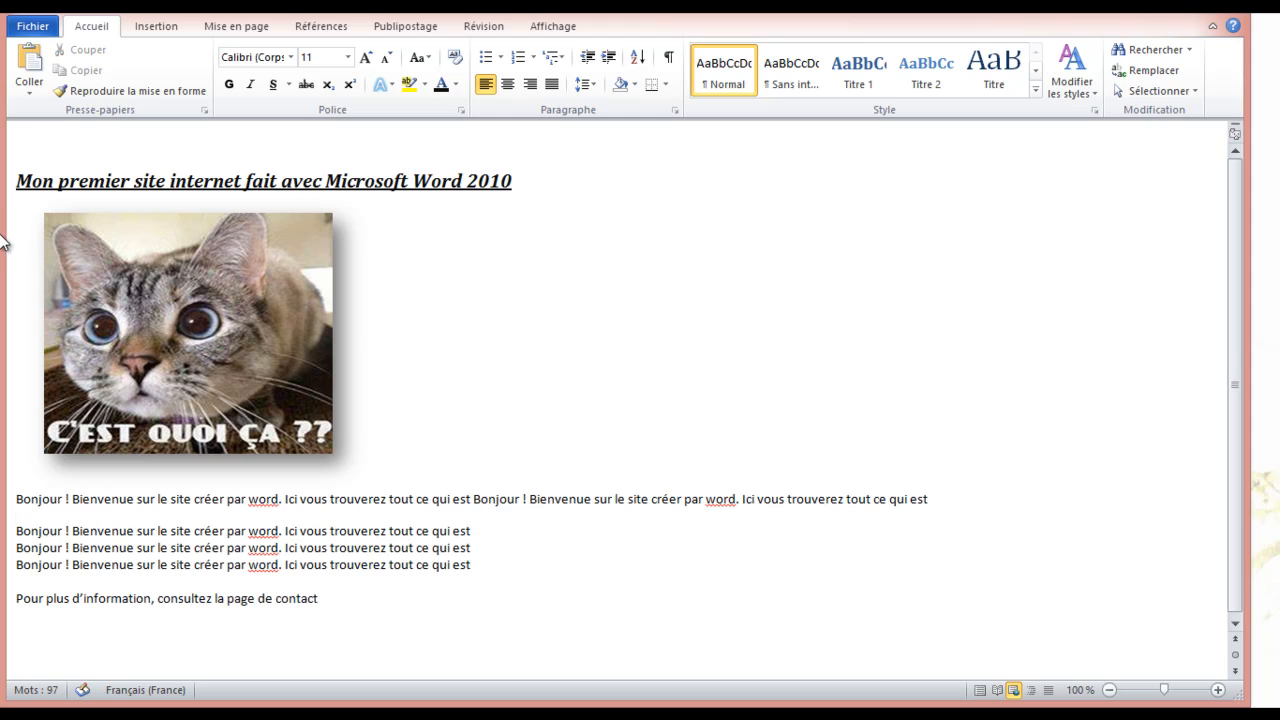
key(BackSpace)
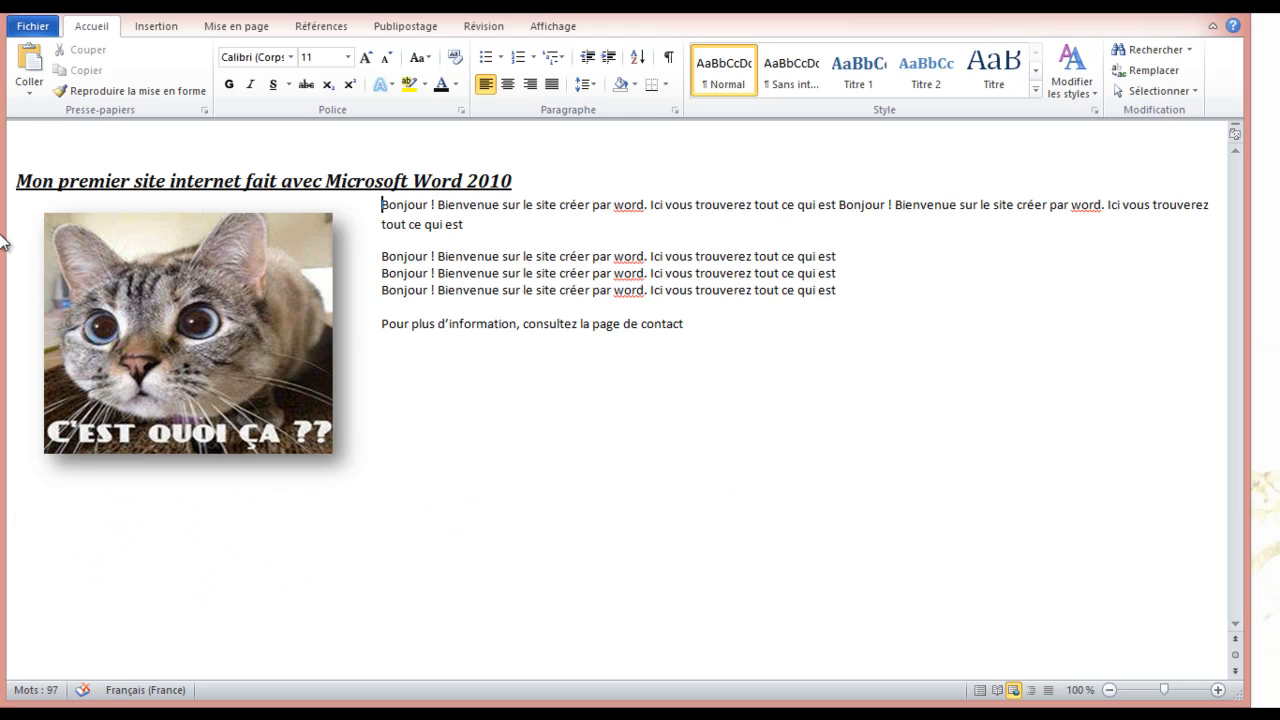
key(Return)
key(Return)
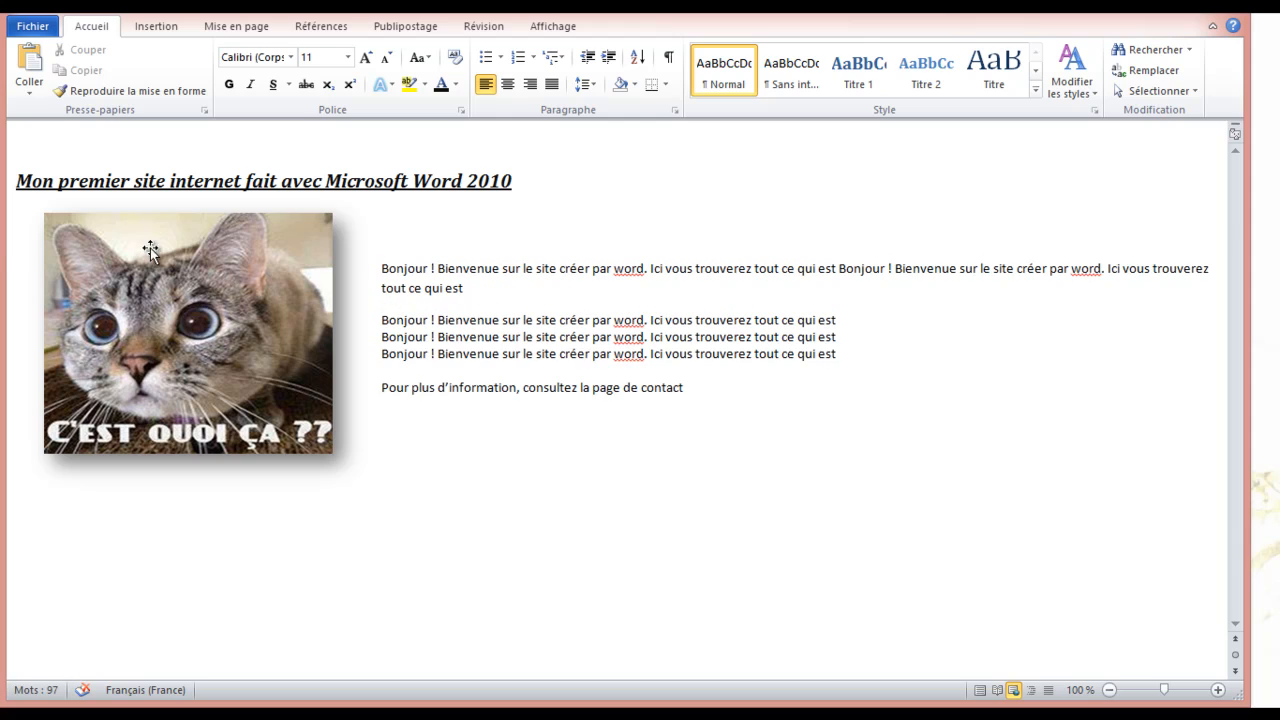
click(897, 270)
key(Return)
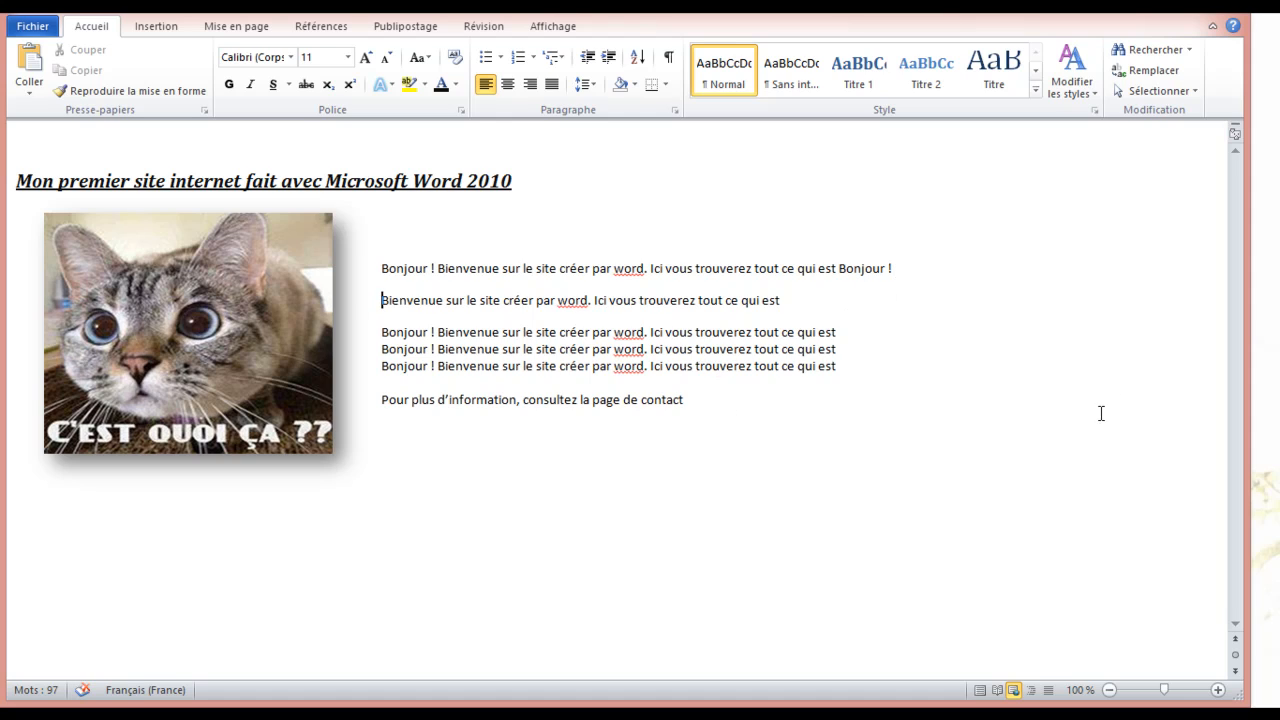
Paste the Bonjour line twice below the picture and join the two copies into one line
click(1046, 417)
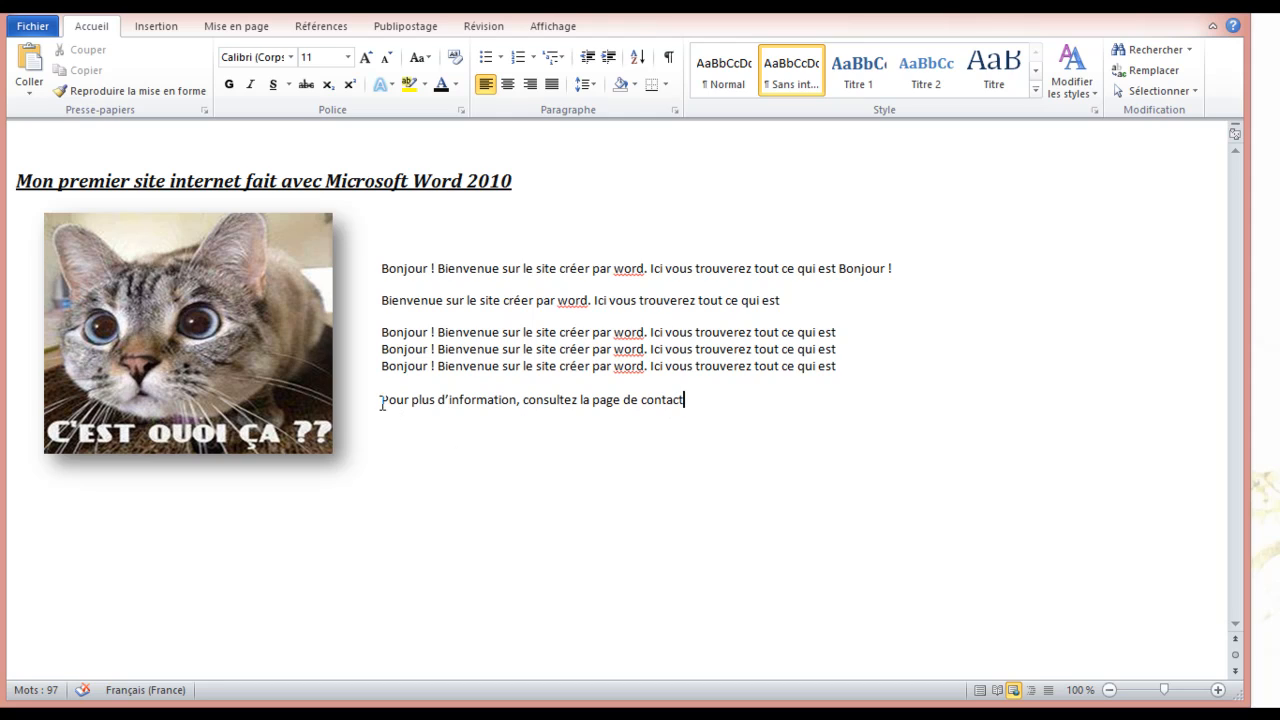
click(377, 449)
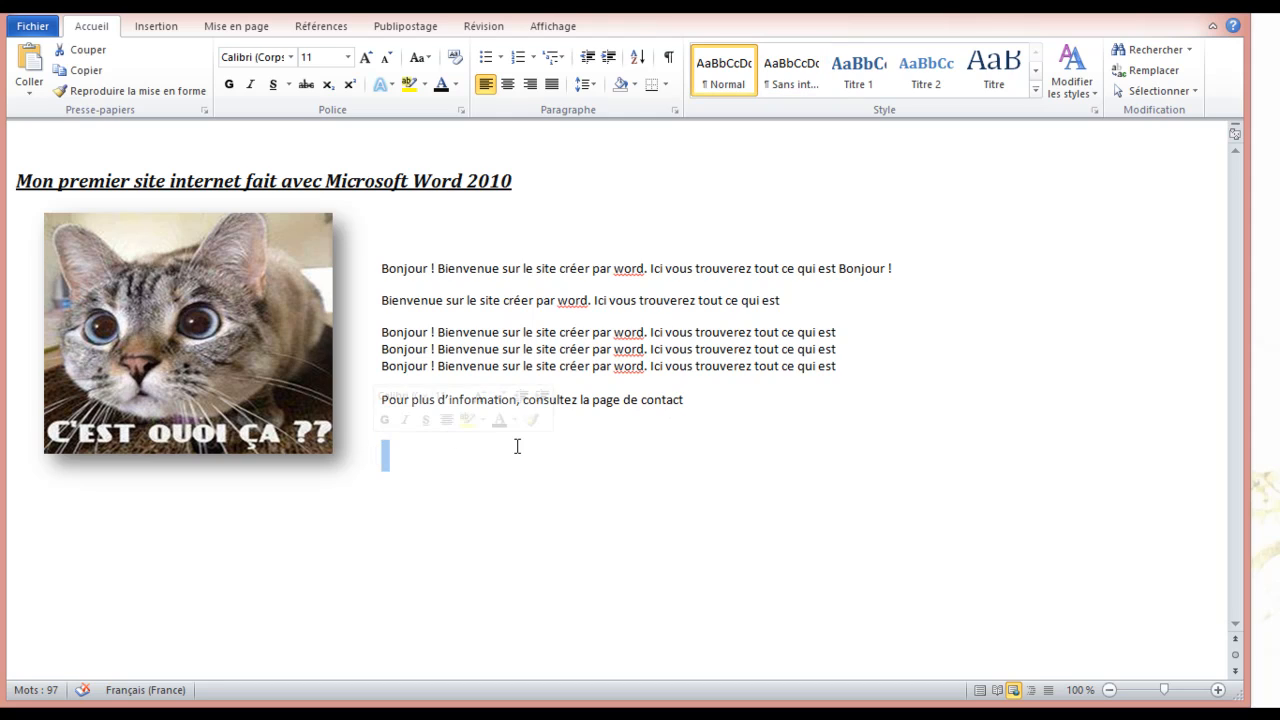
click(384, 459)
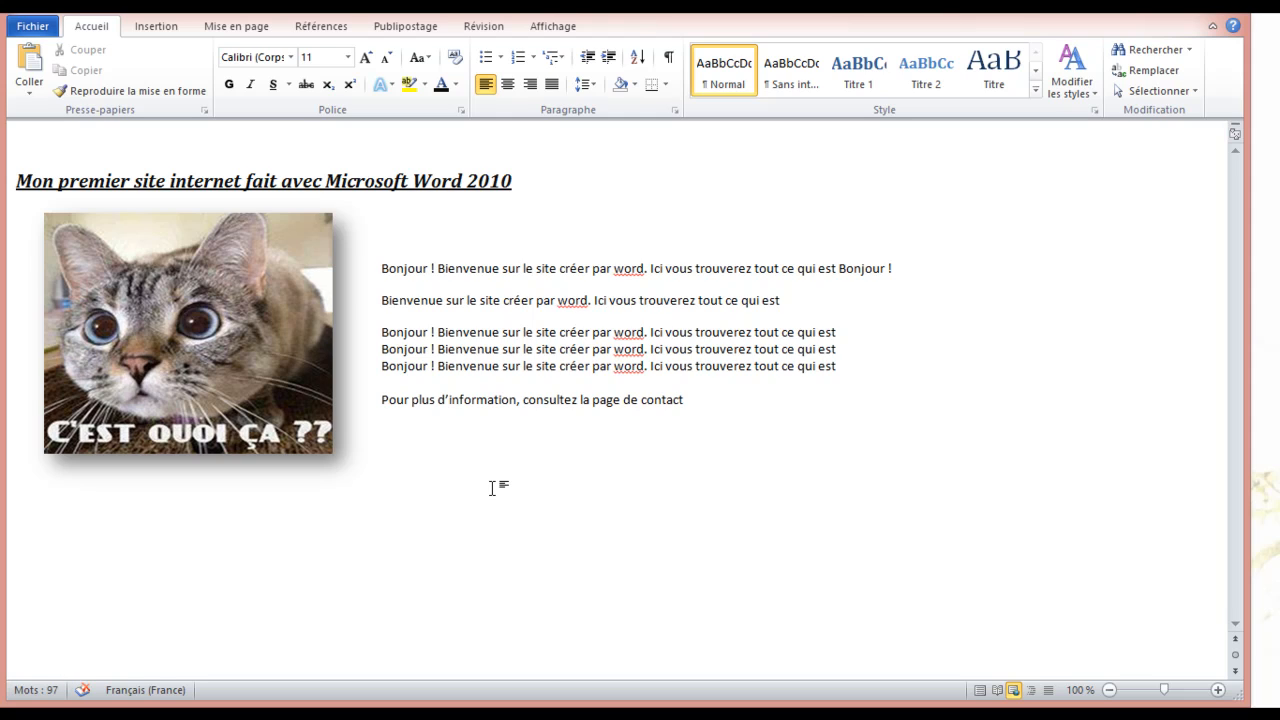
text(Bonjour ! Bienvenue sur le site créer par word. Ici vous trouverez tout ce qui est)
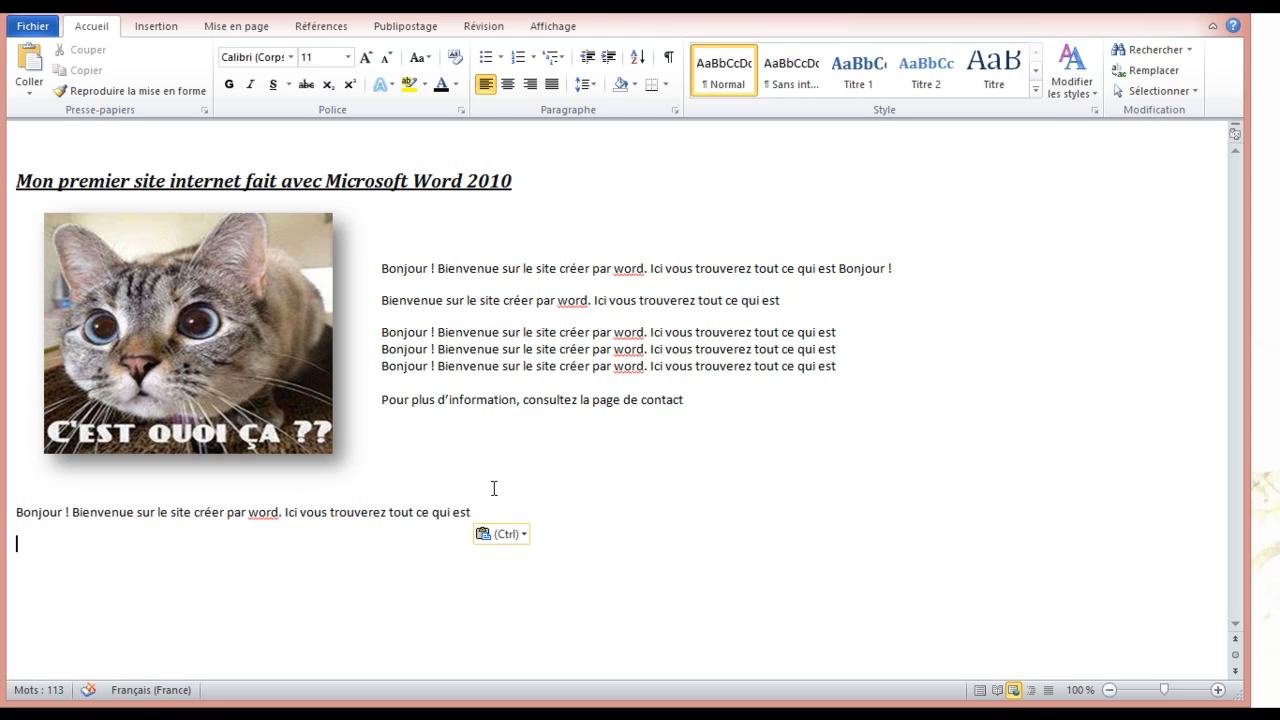
text(Bonjour ! Bienvenue sur le site créer par word. Ici vous trouverez tout ce qui est)
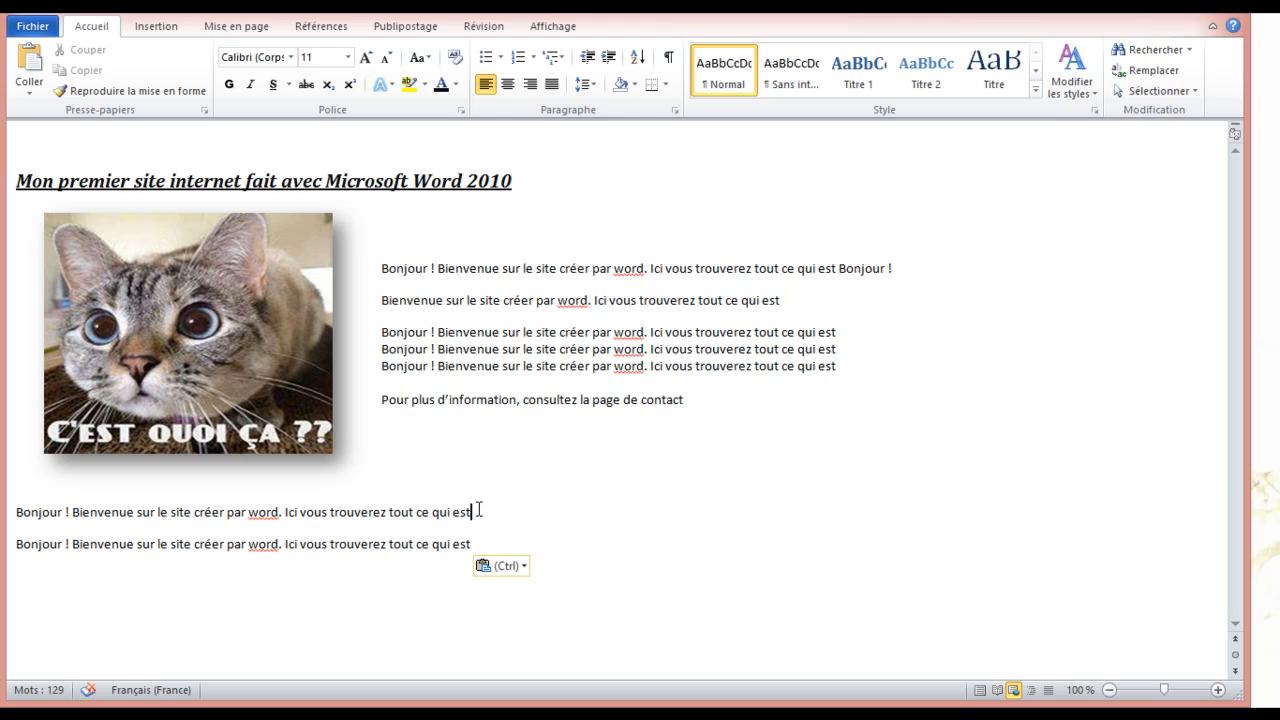
click(487, 520)
key(Delete)
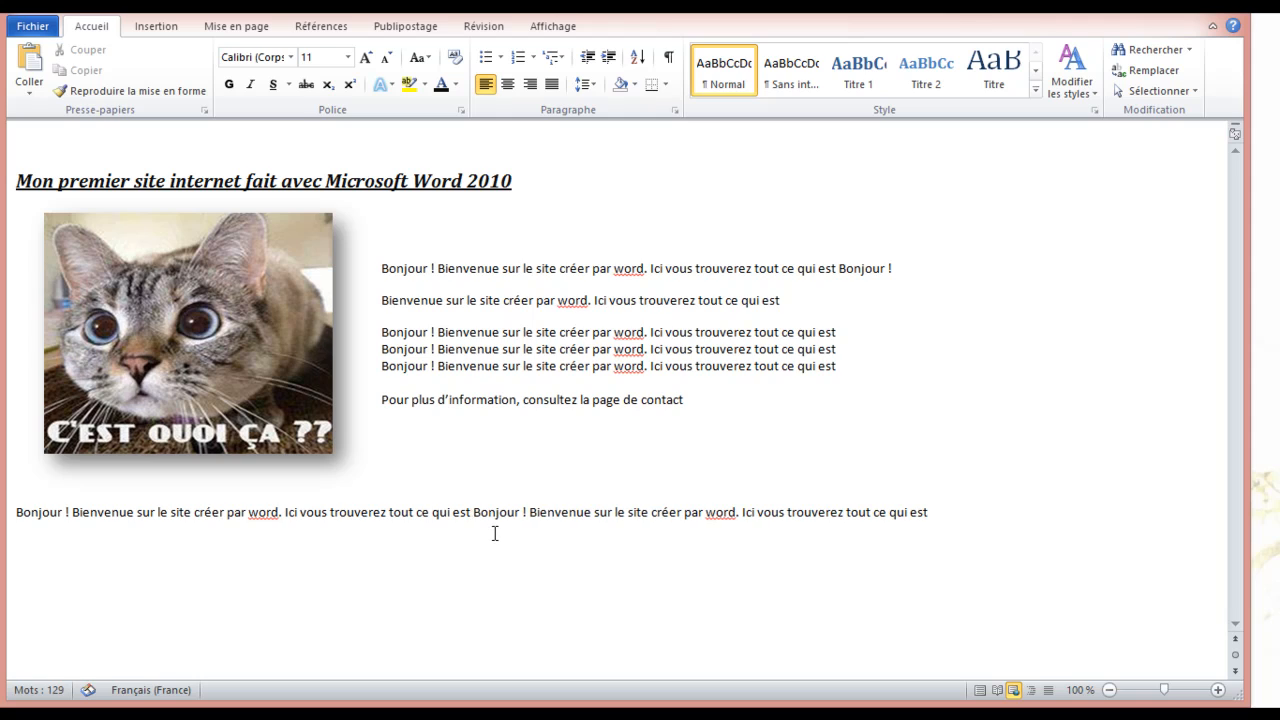
Make the joined Bonjour welcome line blue, bold and italic
drag(934, 514, 17, 507)
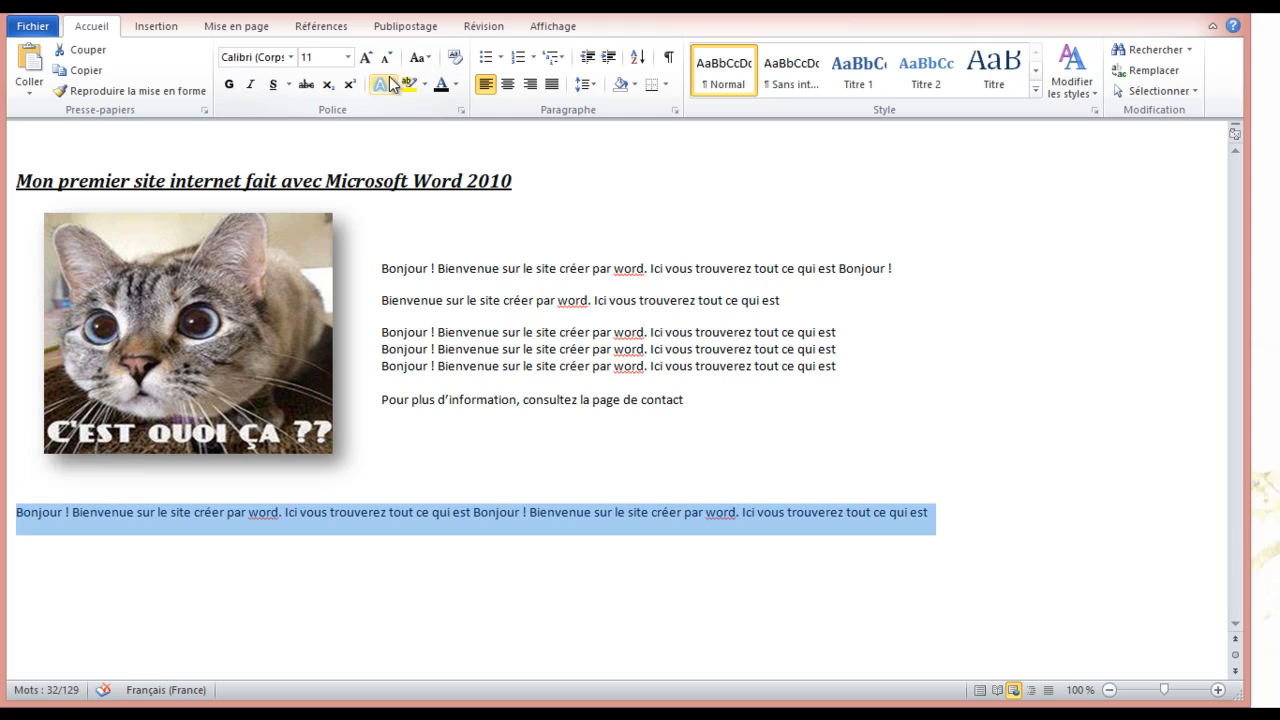
click(457, 88)
click(457, 88)
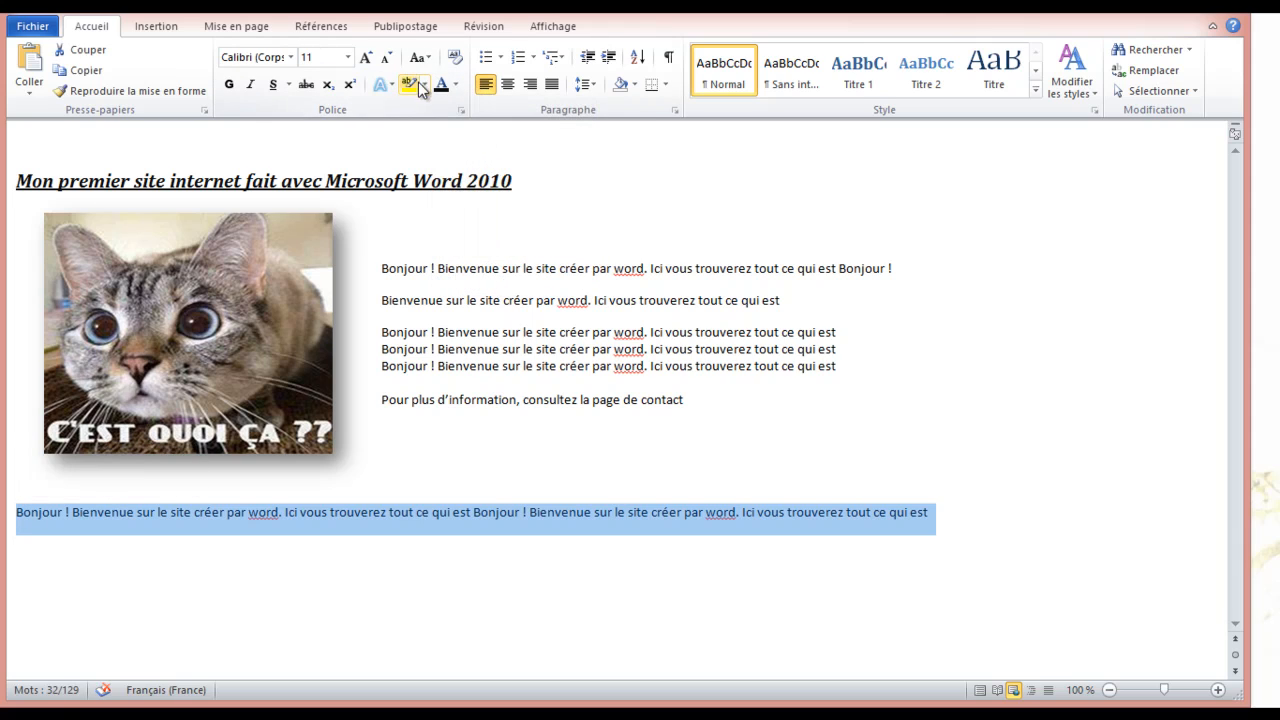
click(457, 88)
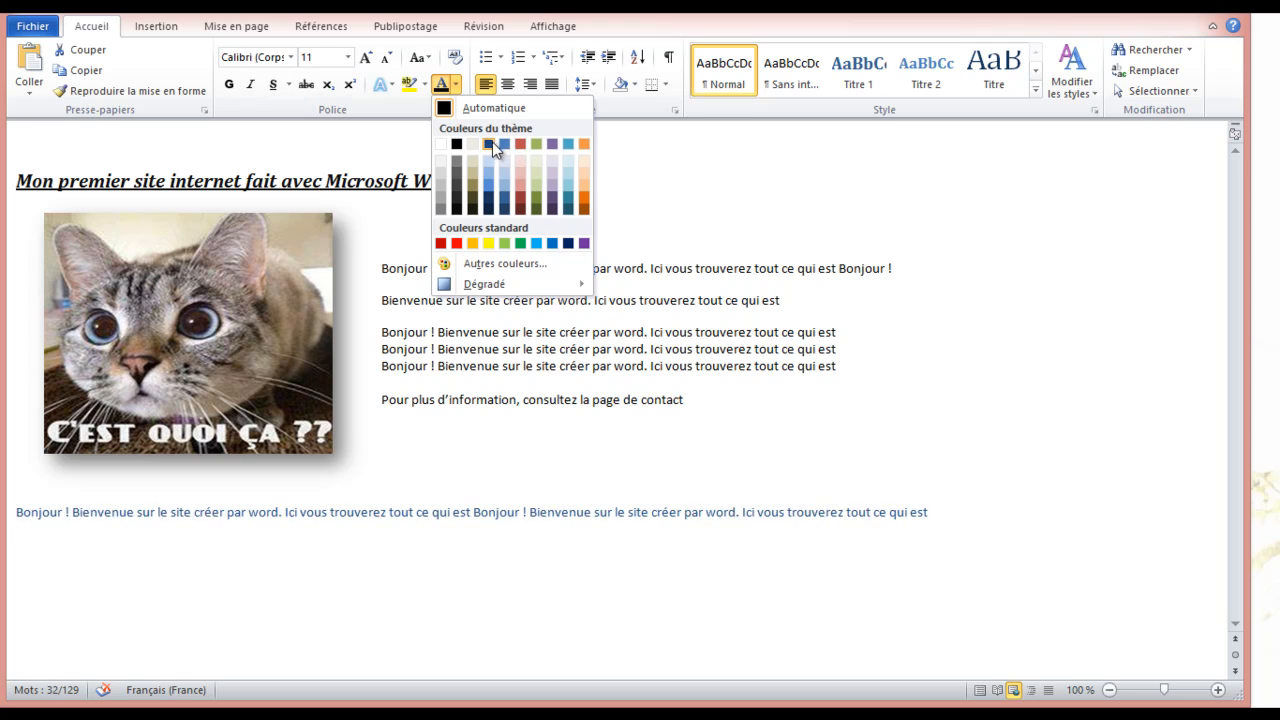
click(492, 142)
click(229, 84)
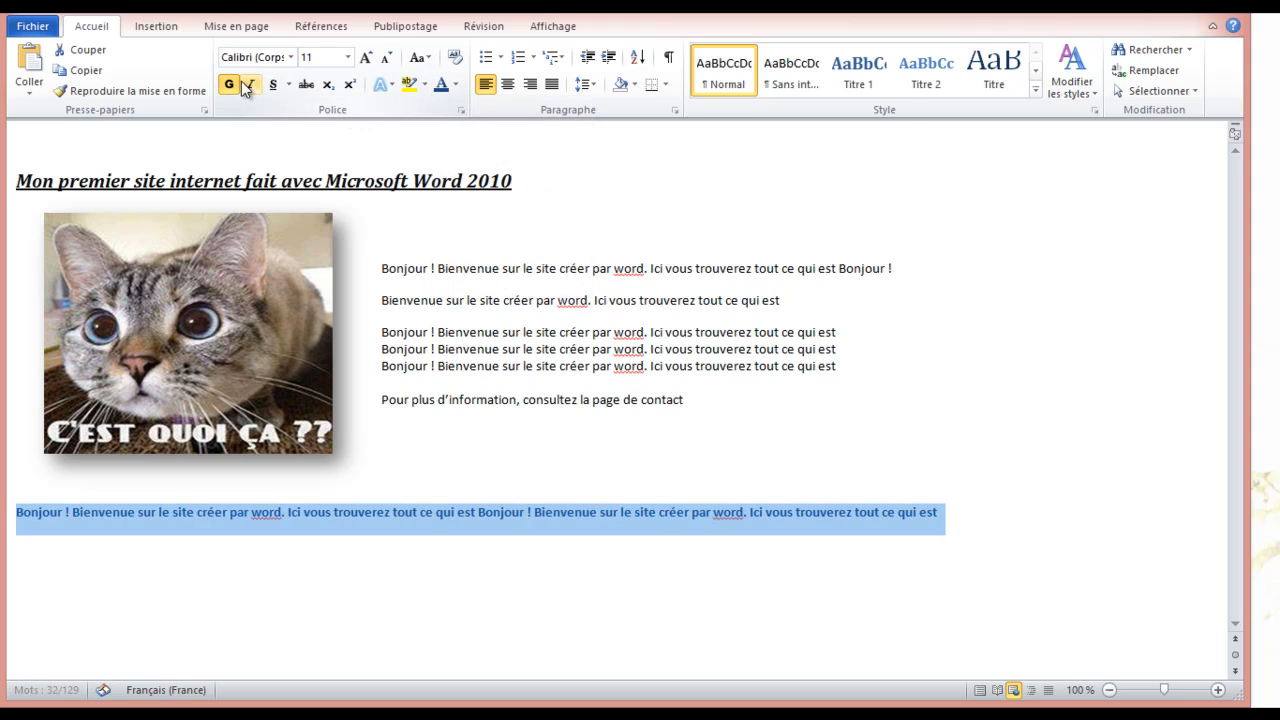
click(250, 84)
click(840, 400)
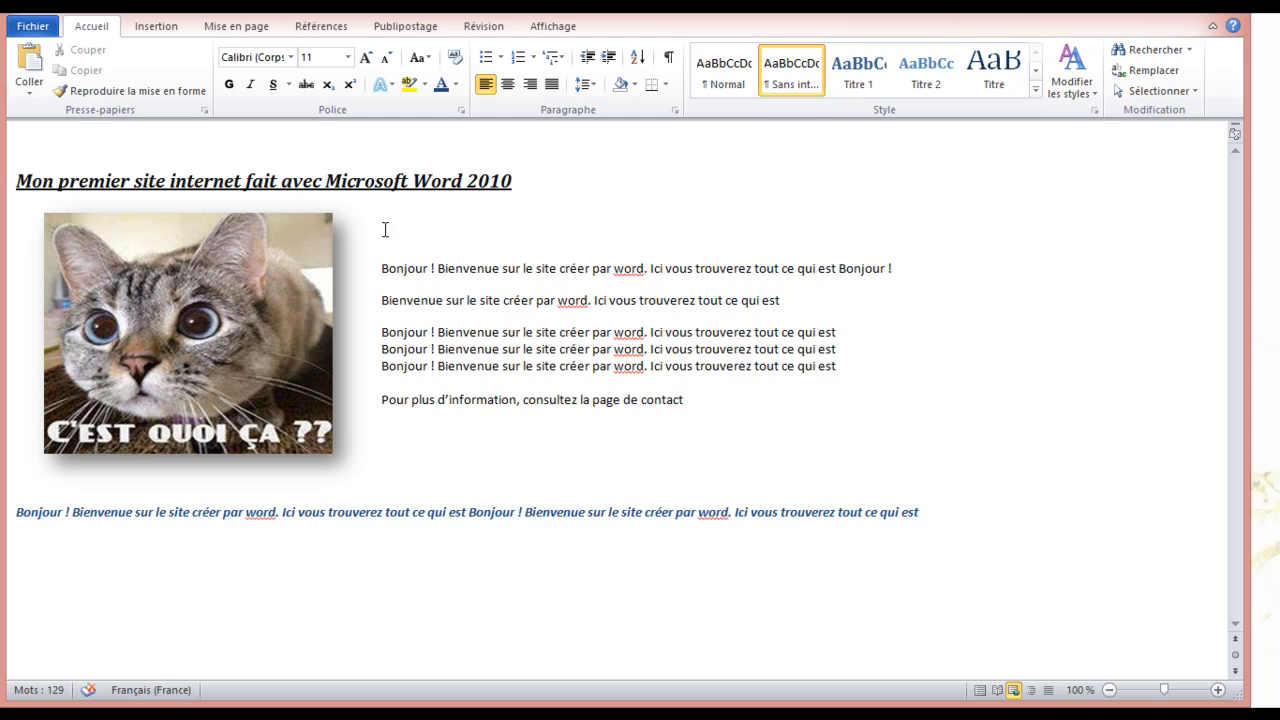
click(467, 302)
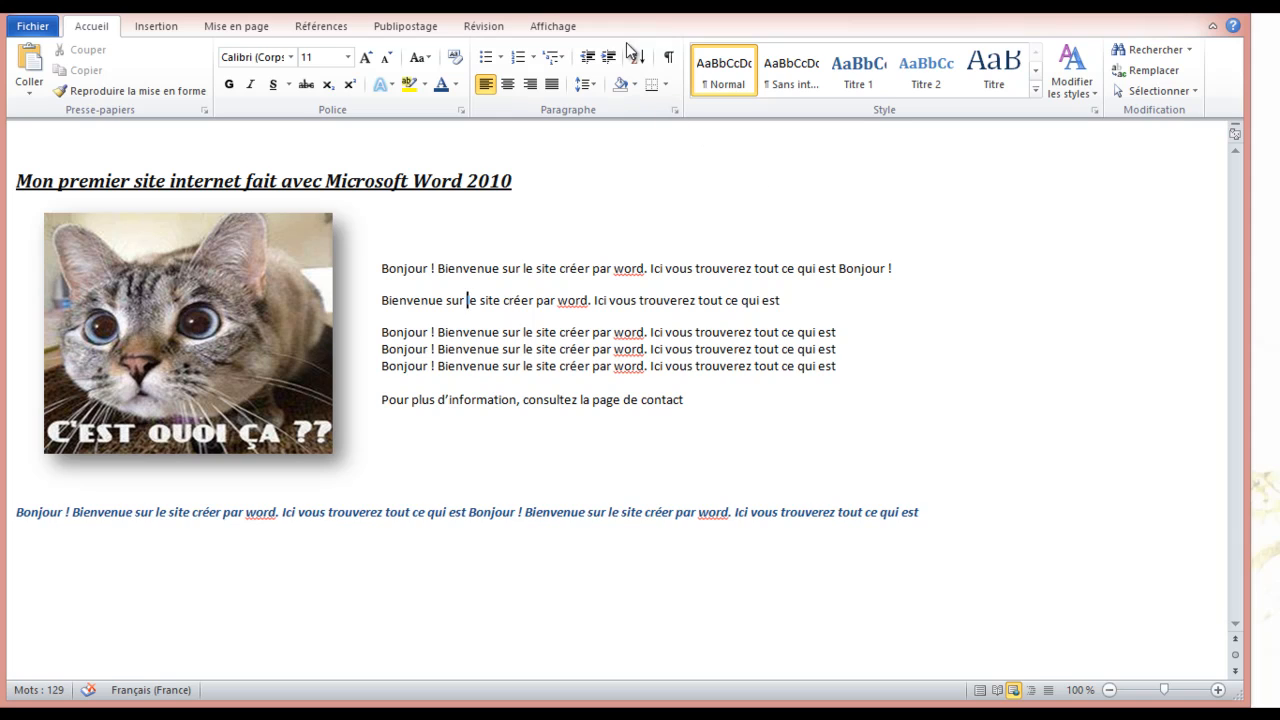
Browse to Documents > monsite, look inside Accueil_fichiers, then return to monsite
click(106, 17)
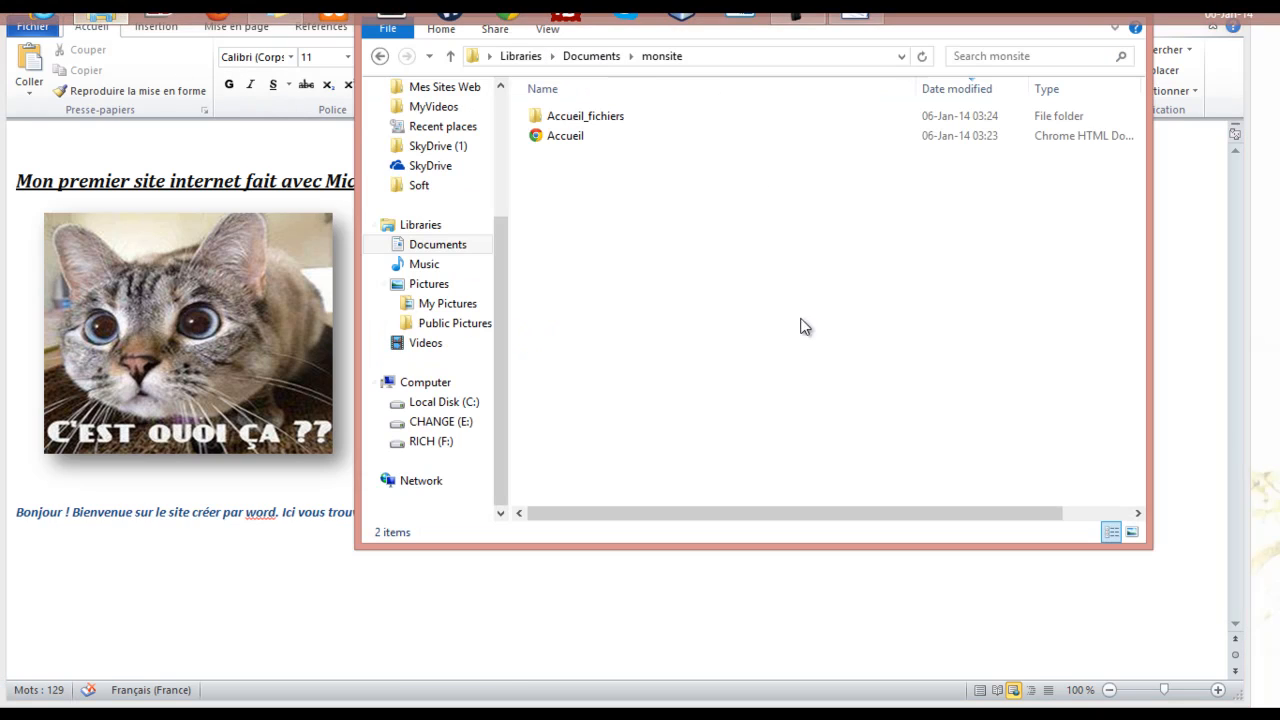
drag(776, 14, 755, 131)
click(573, 185)
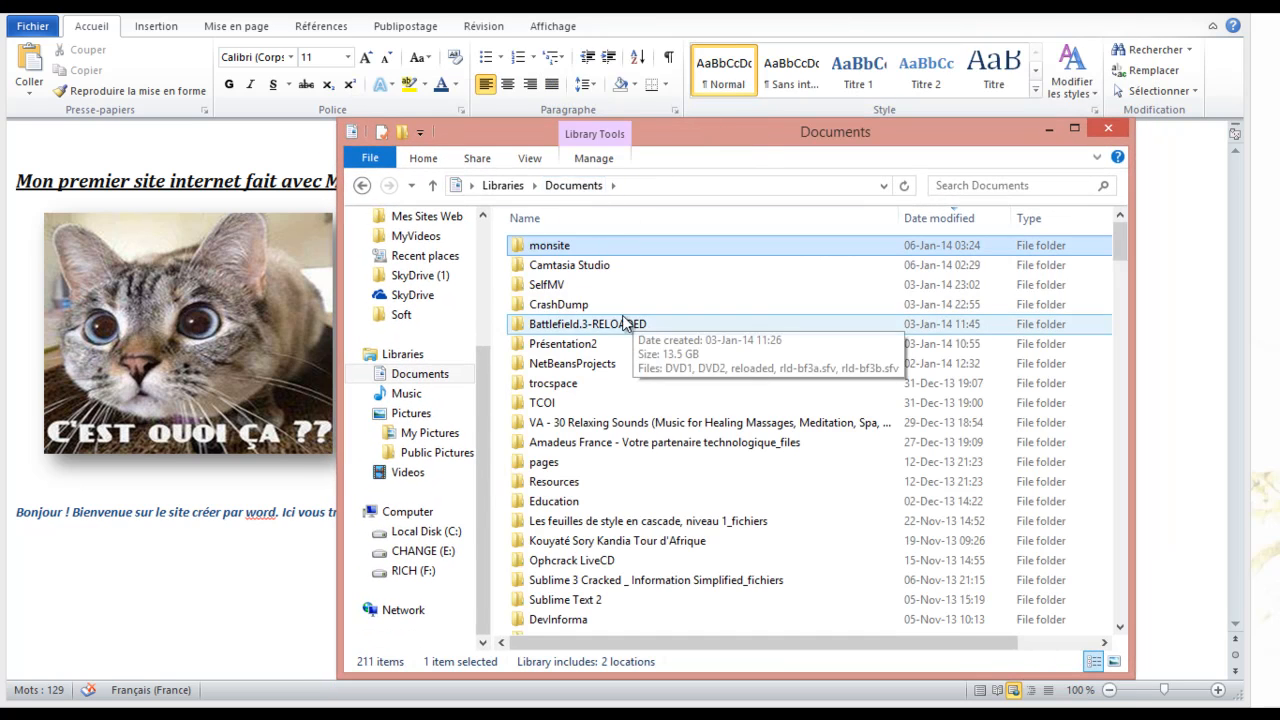
double_click(577, 255)
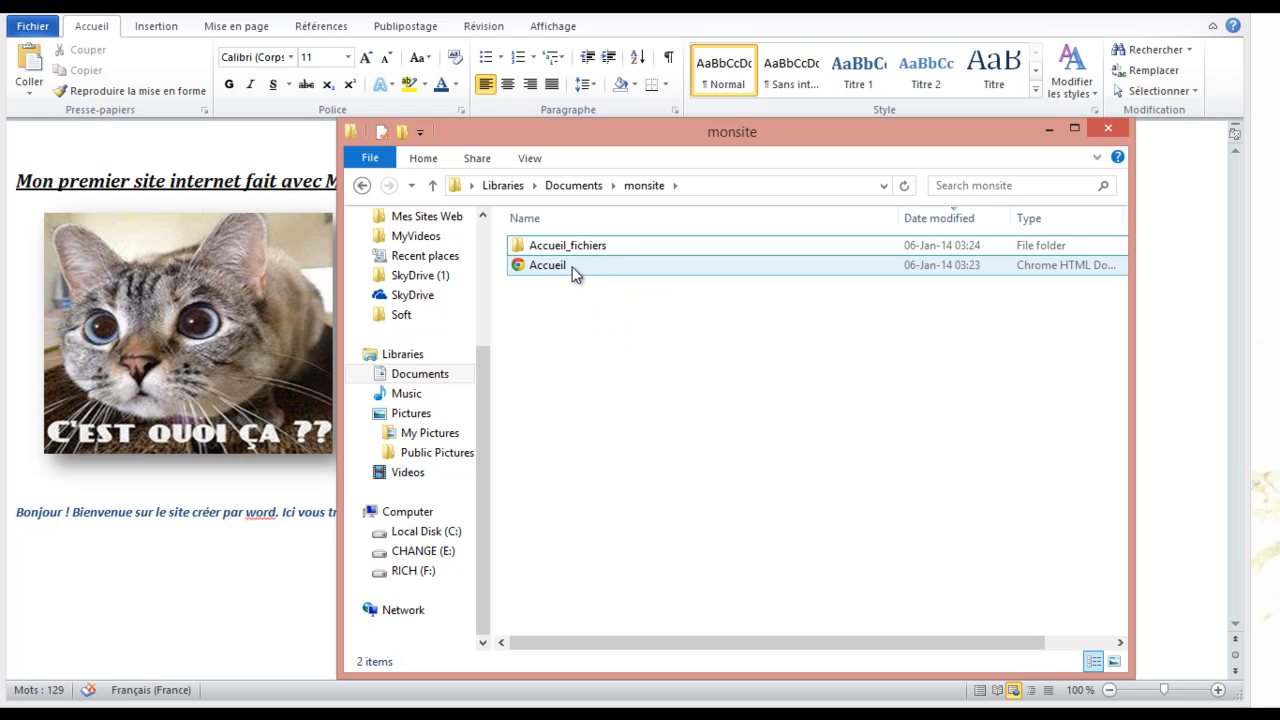
click(577, 250)
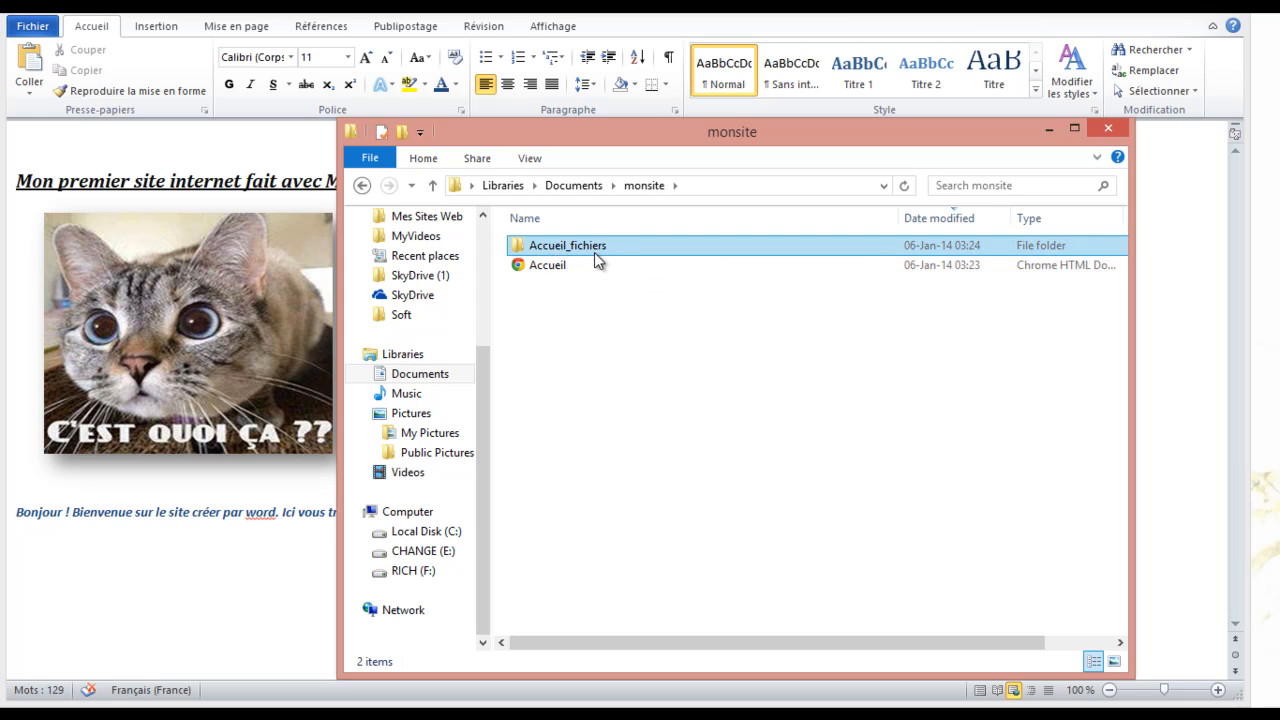
click(588, 258)
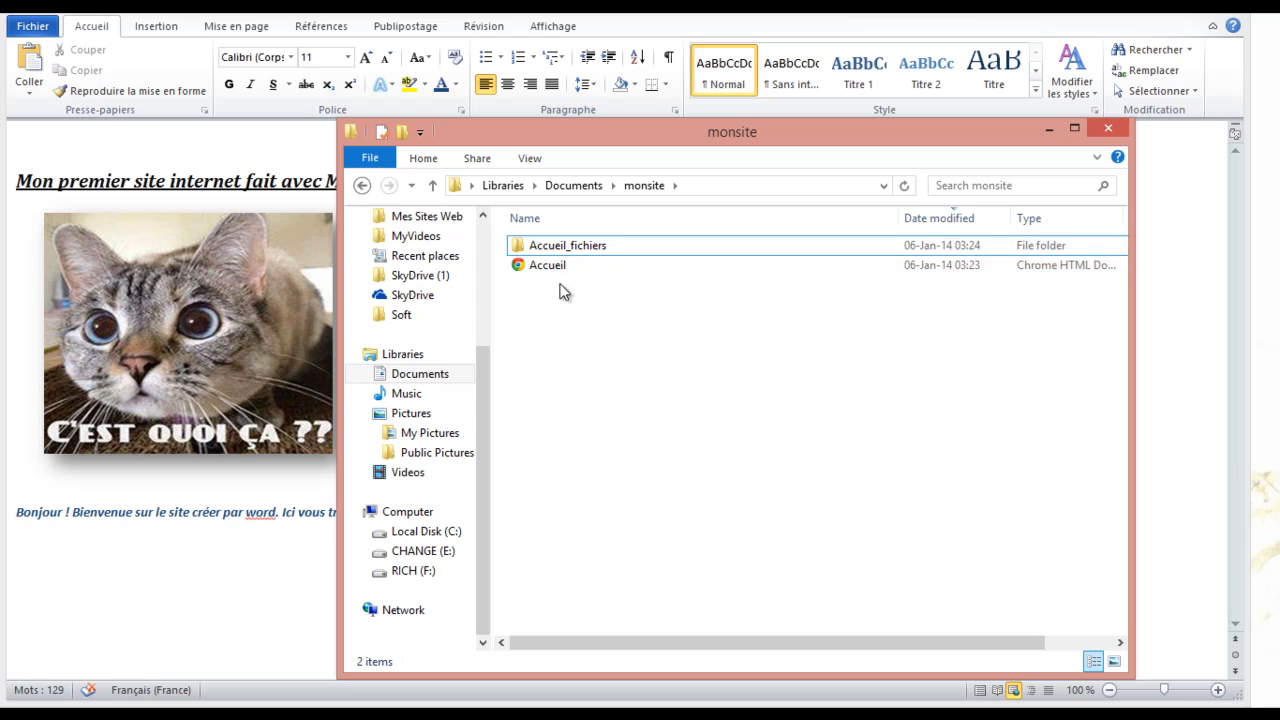
click(566, 250)
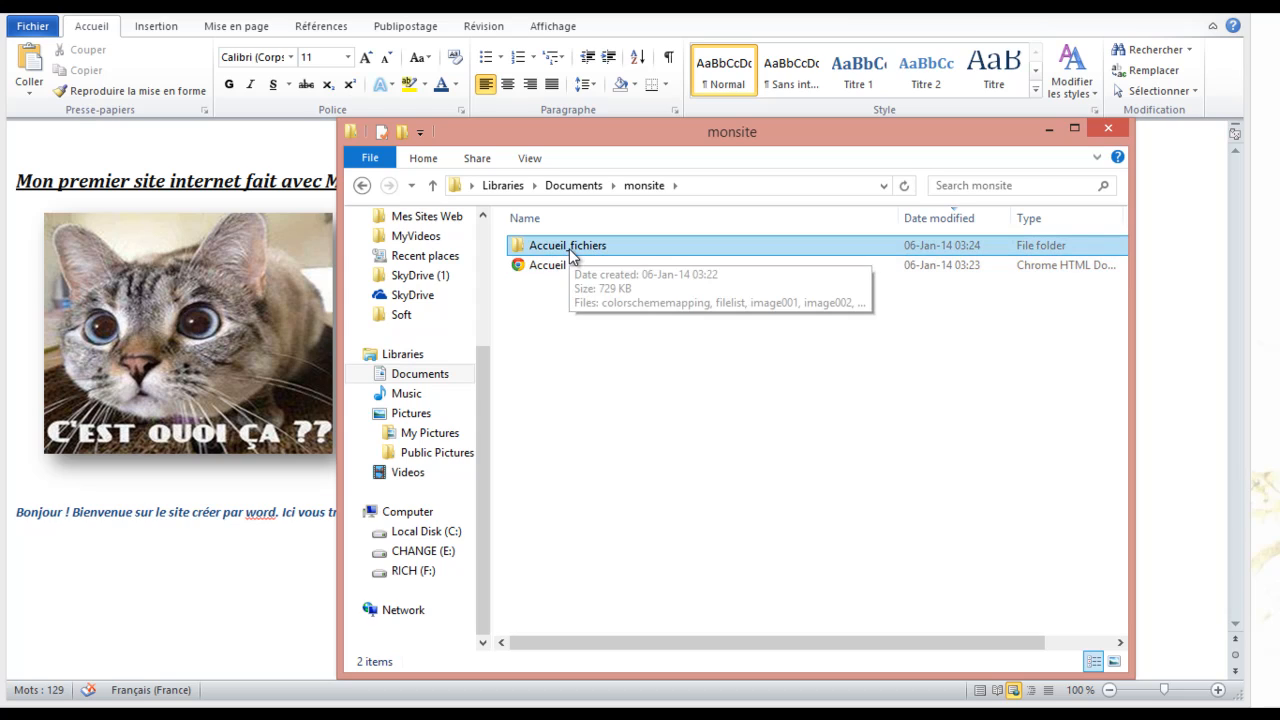
double_click(570, 248)
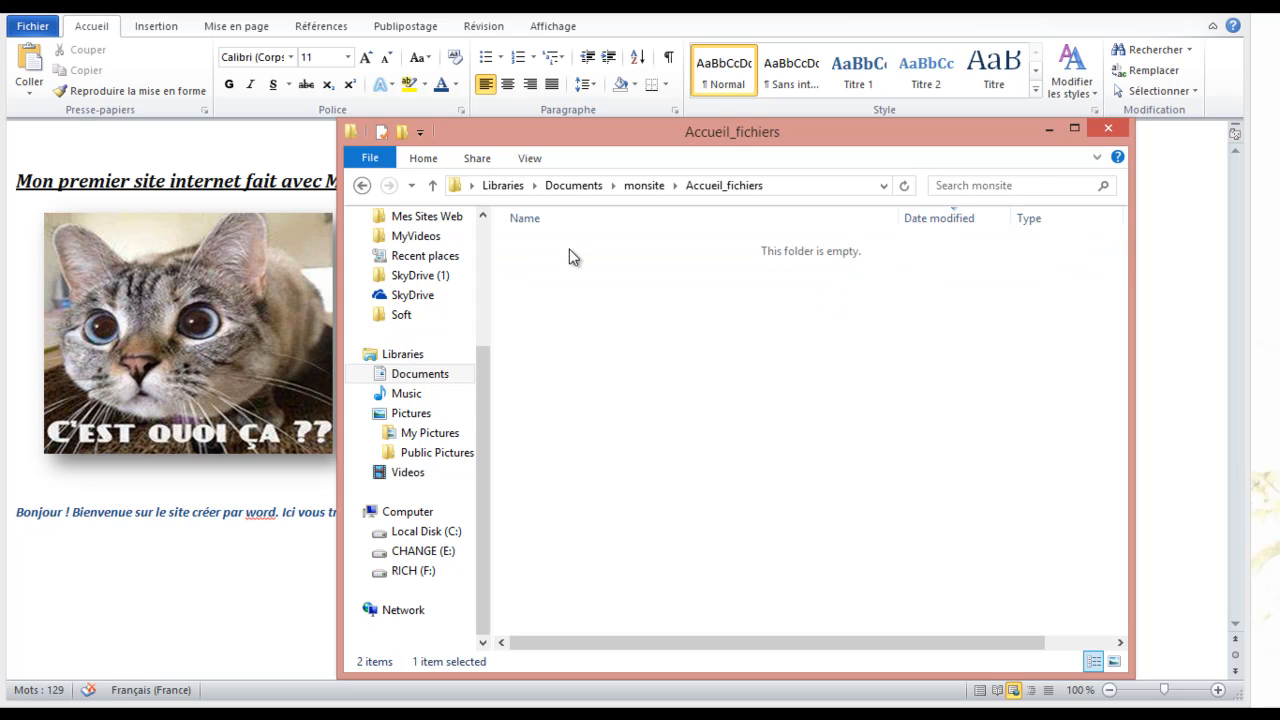
double_click(570, 248)
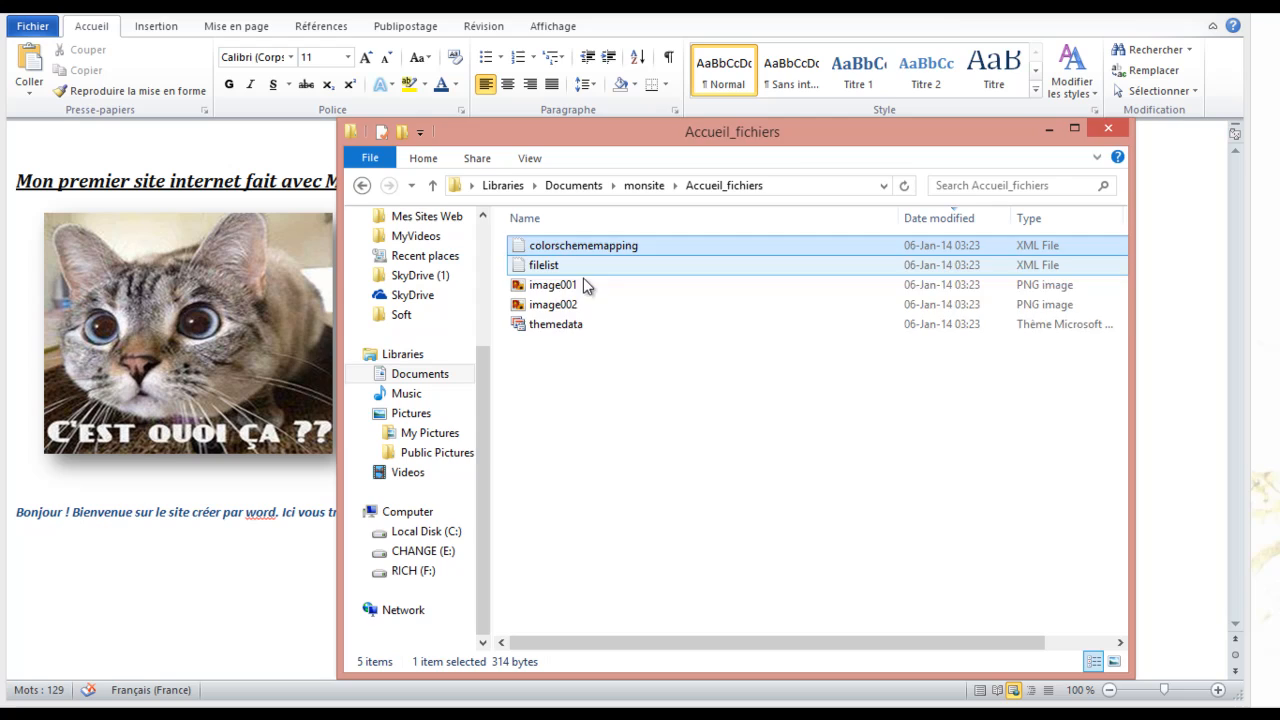
click(892, 451)
click(644, 188)
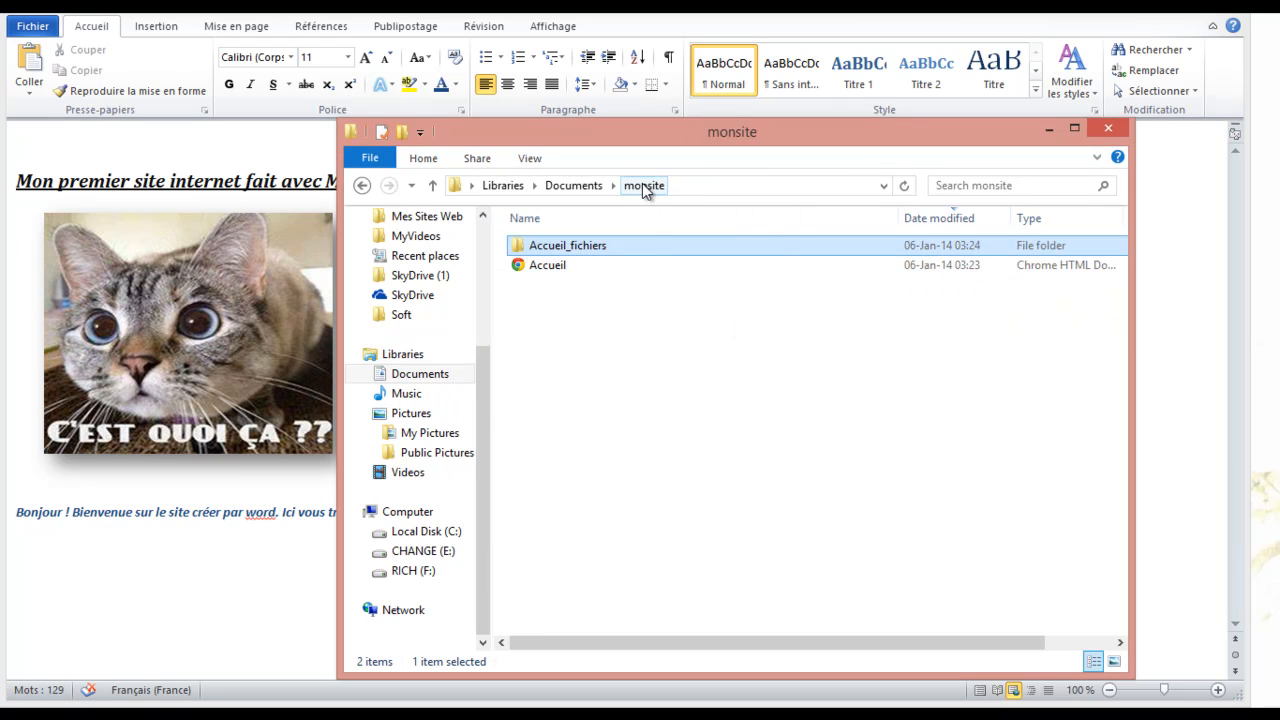
double_click(553, 266)
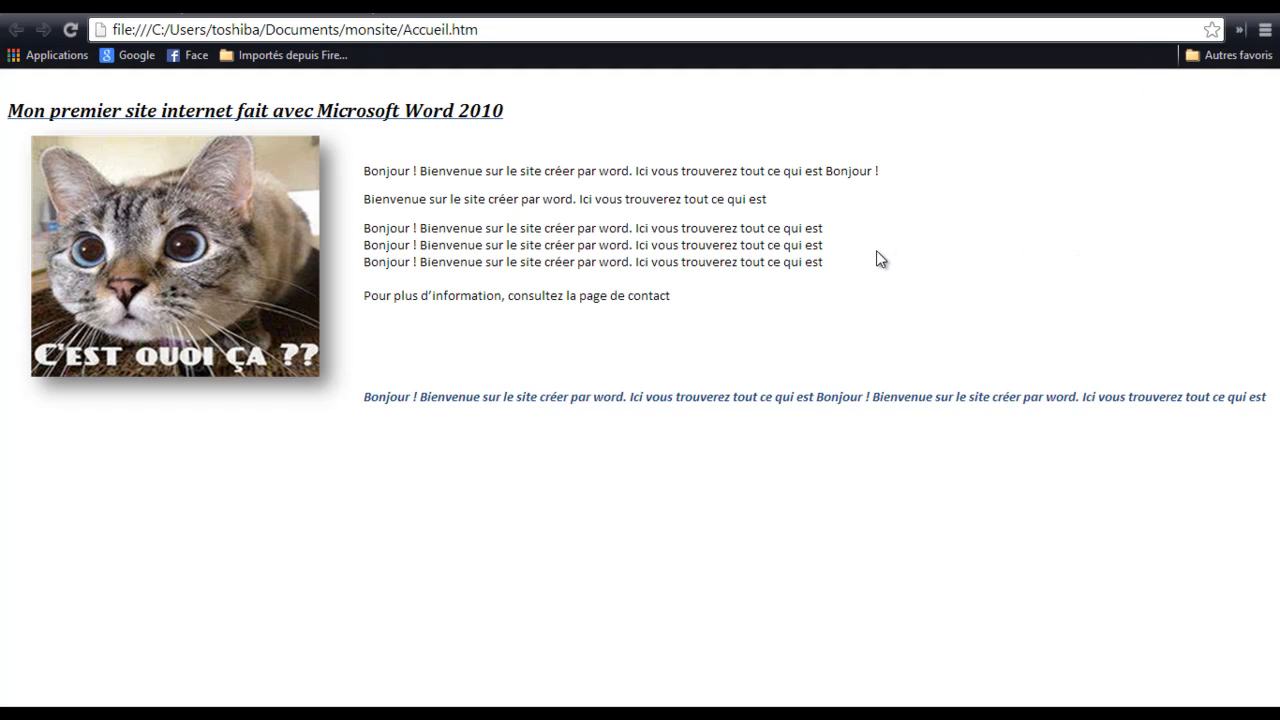
key(alt+F4)
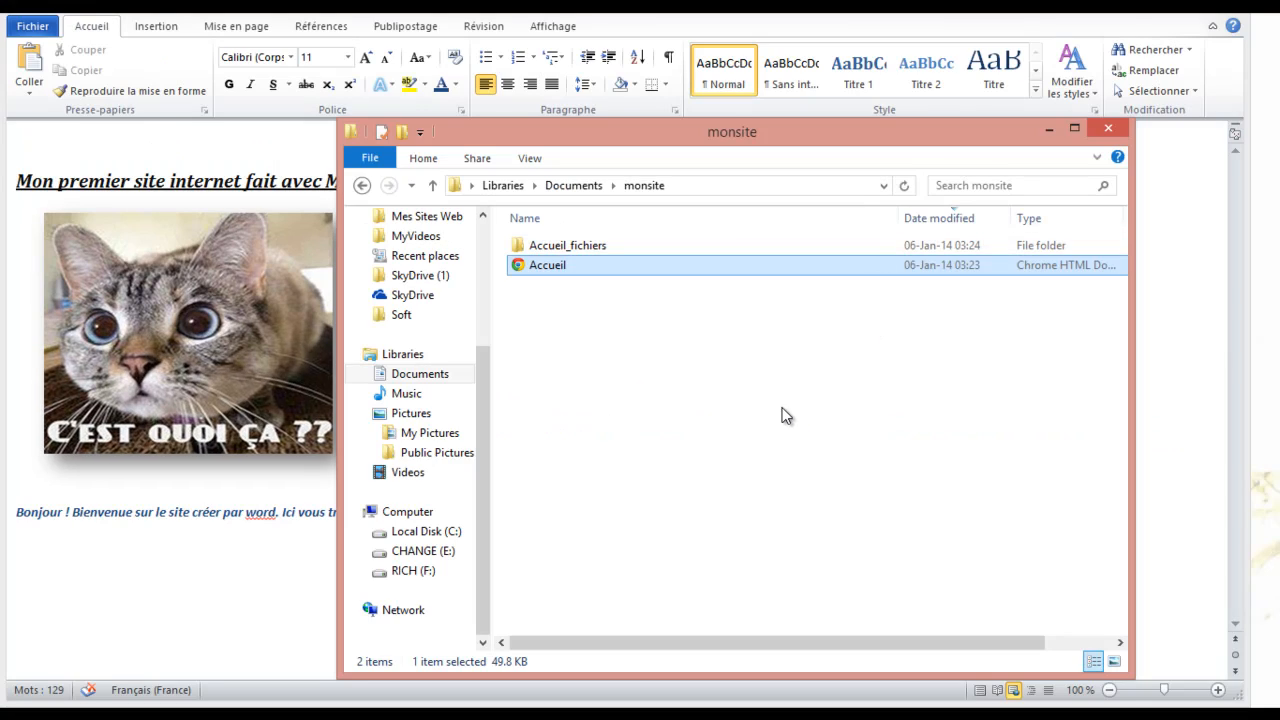
Start a new document headed Contacts with the line 'Voici mes informations de contact :'
click(164, 596)
click(1040, 414)
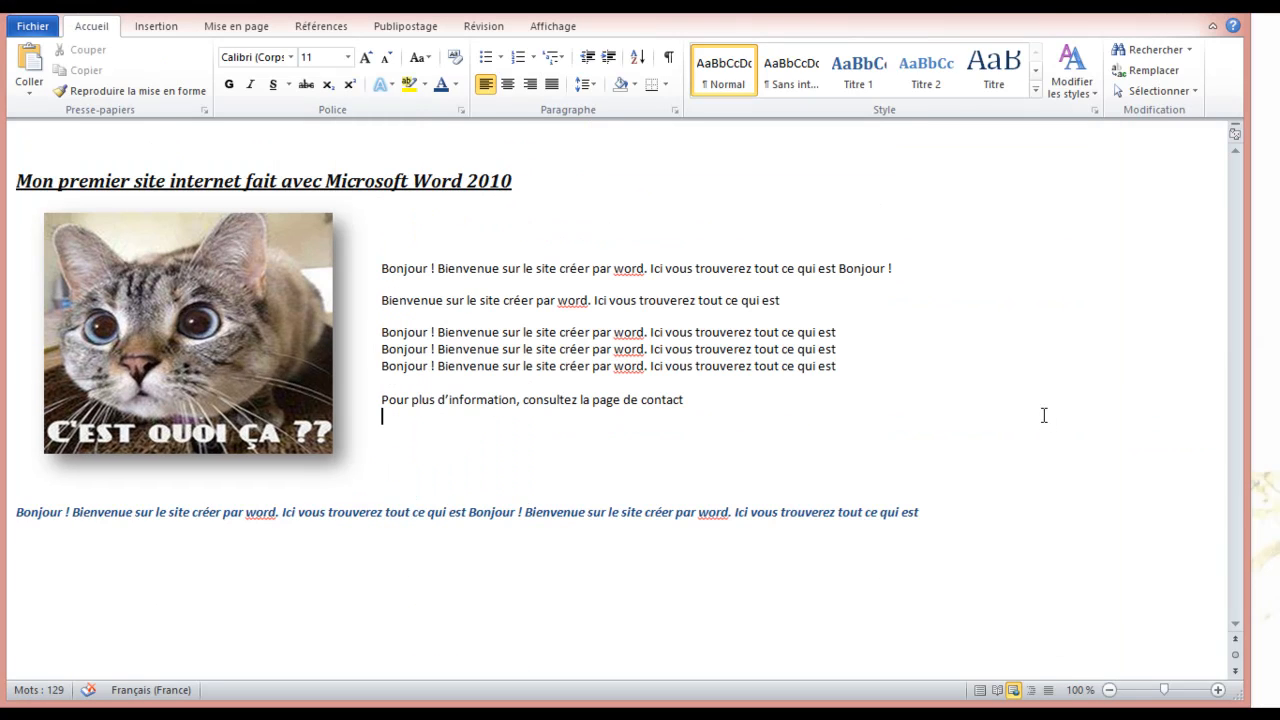
key(ctrl+n)
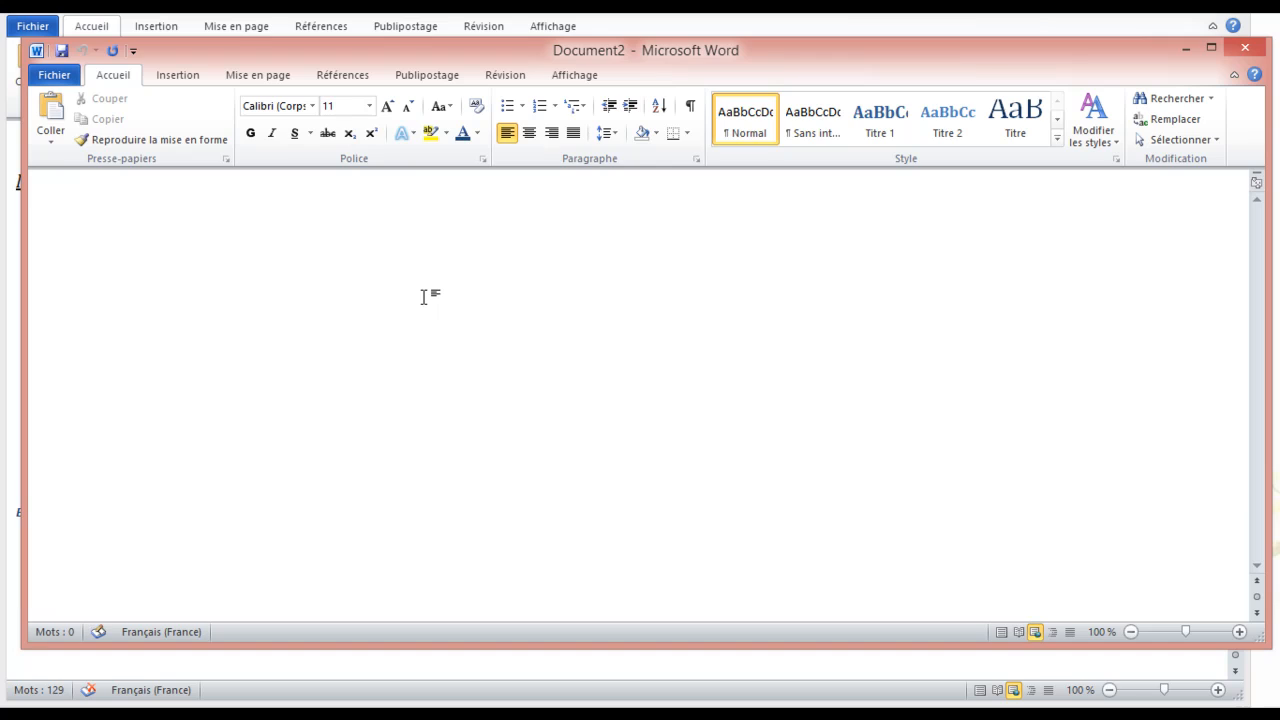
text(Contacts)
key(Return)
text(Voici mse)
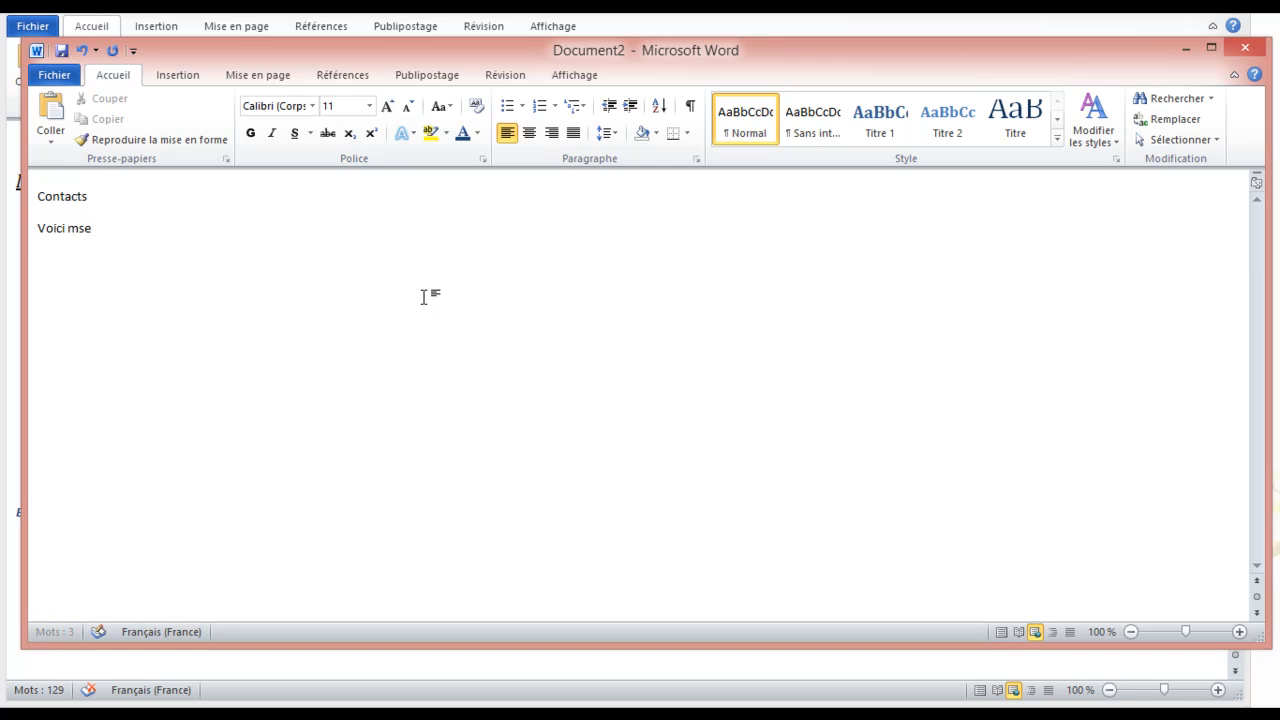
key(BackSpace)
key(BackSpace)
text(es informations de conta)
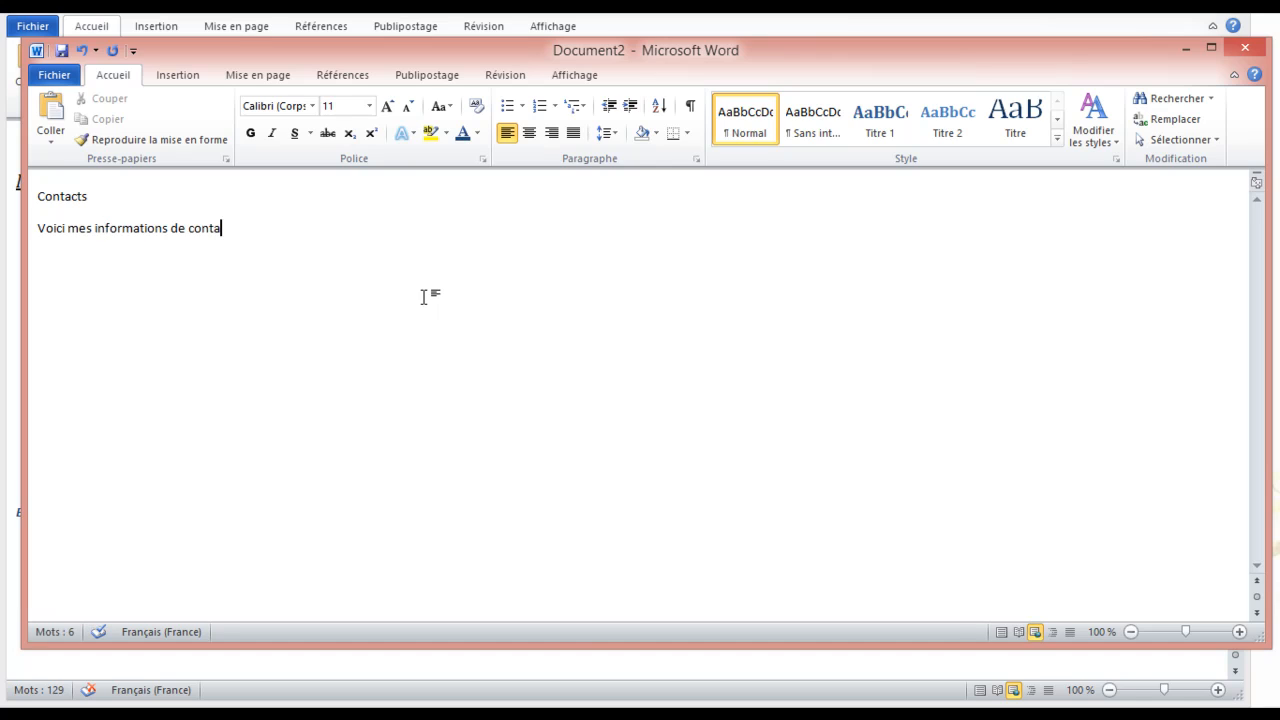
text(ct :)
key(Return)
Add lines for Pays : France, Ville : Paris, a phone number and an e-mail address
text(Pays : Fran)
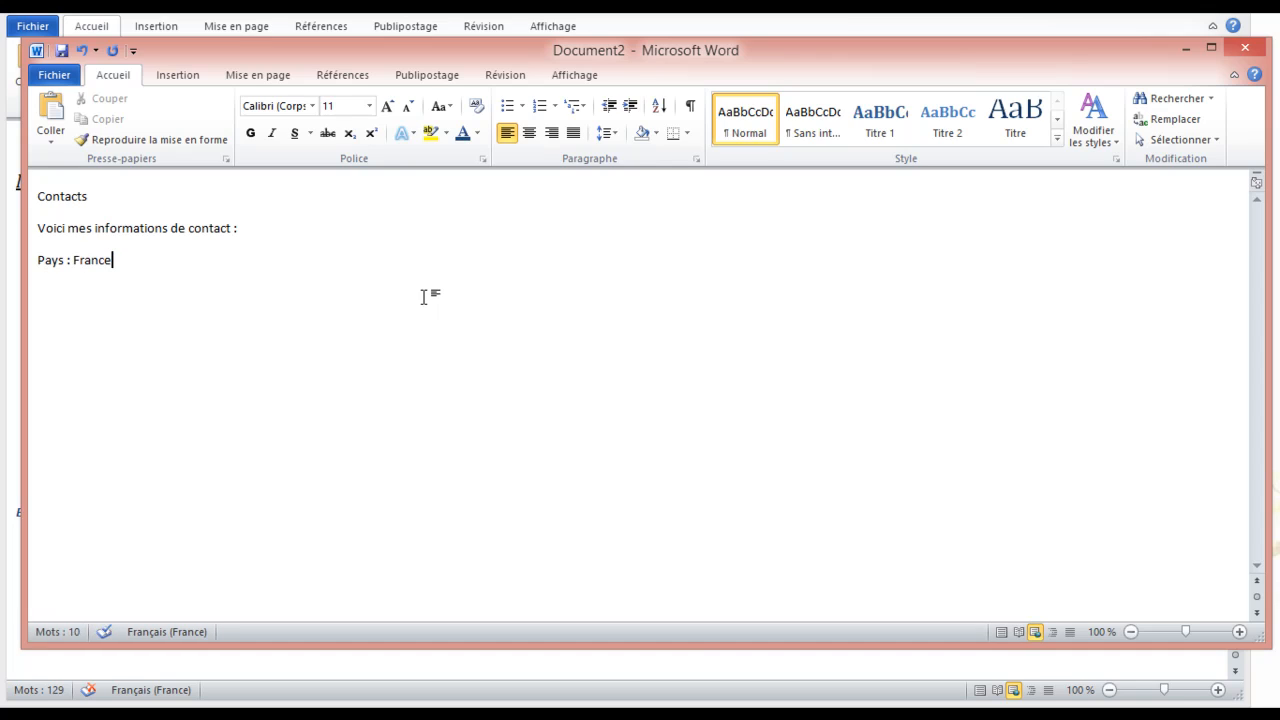
key(Return)
text(Ville : Paris)
key(Return)
text(Tel : )
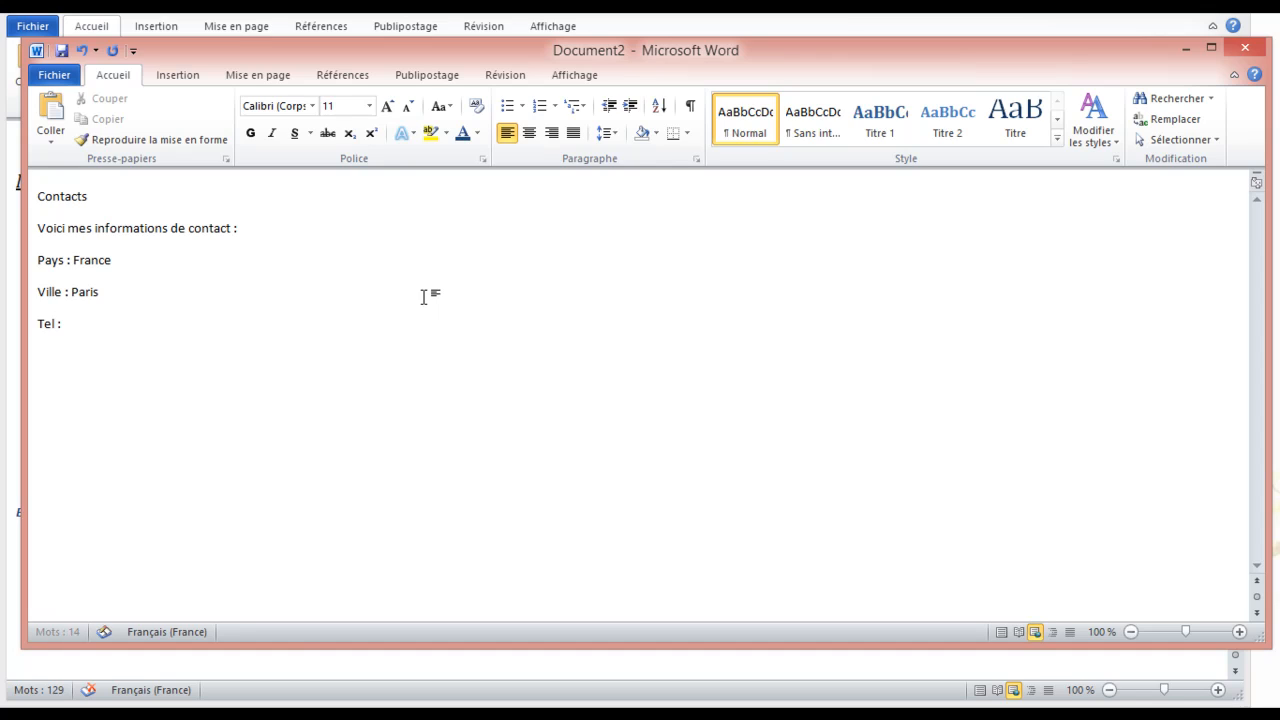
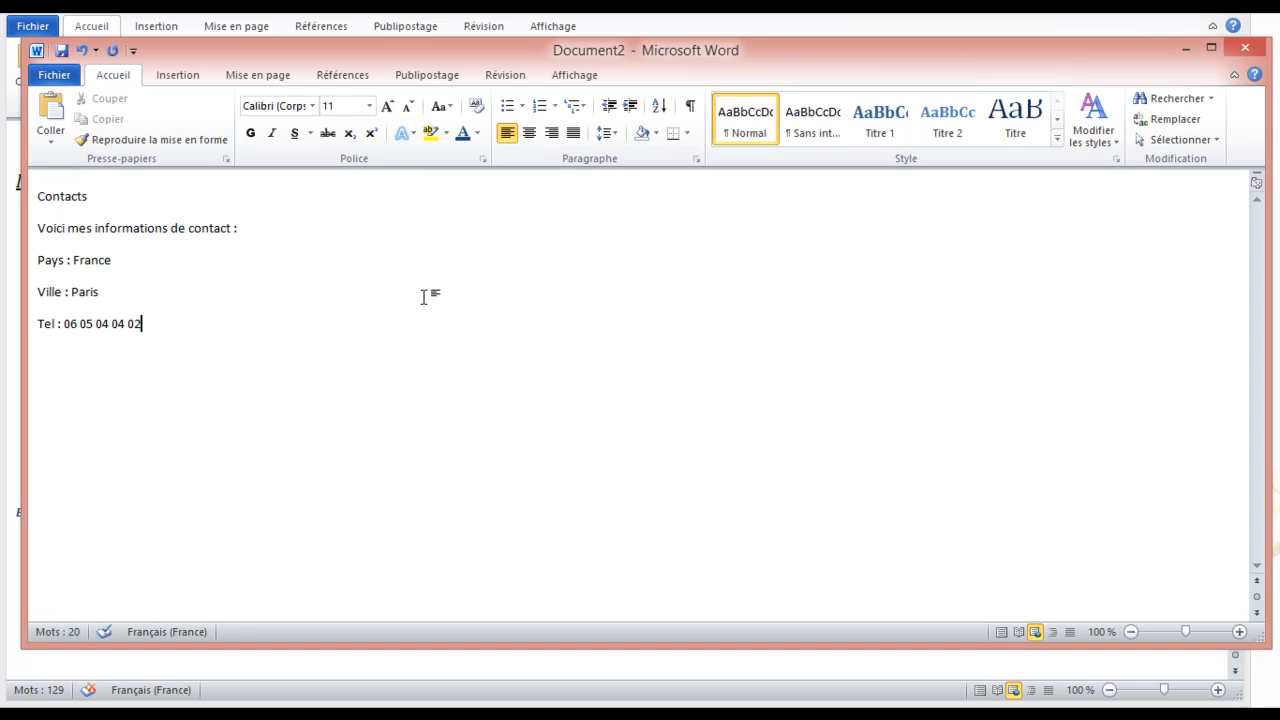
key(Return)
text(email : )
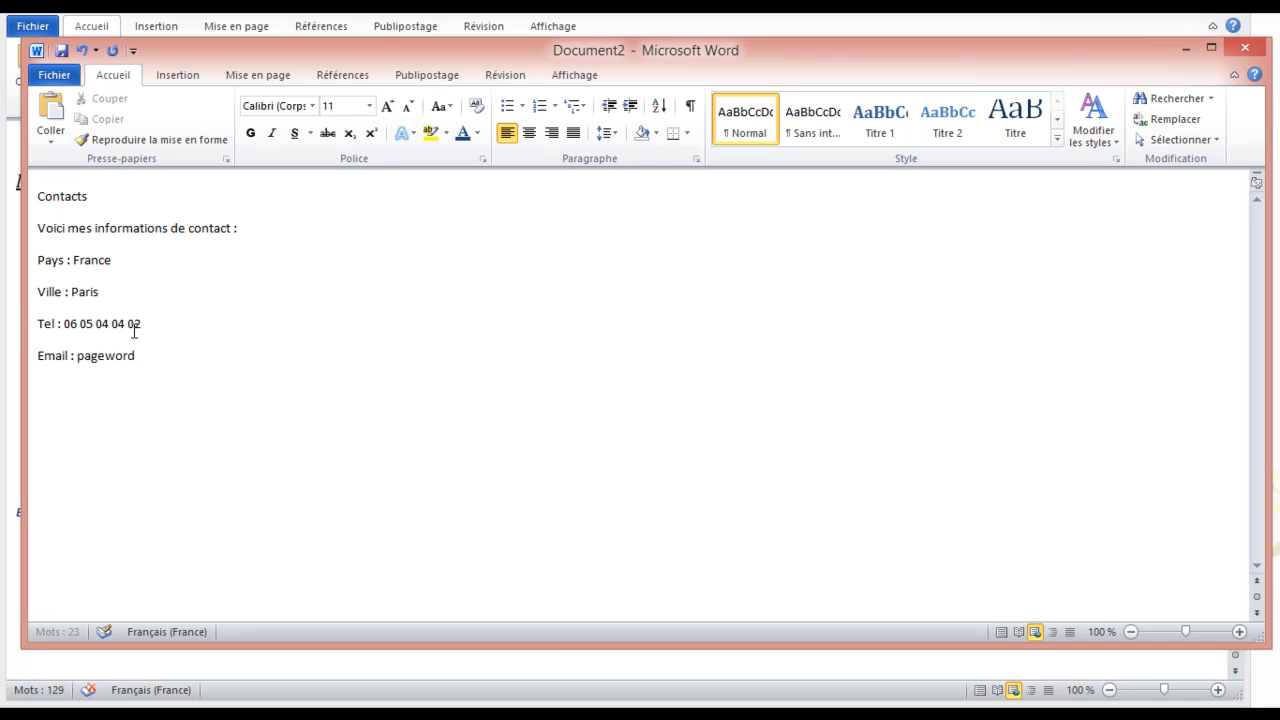
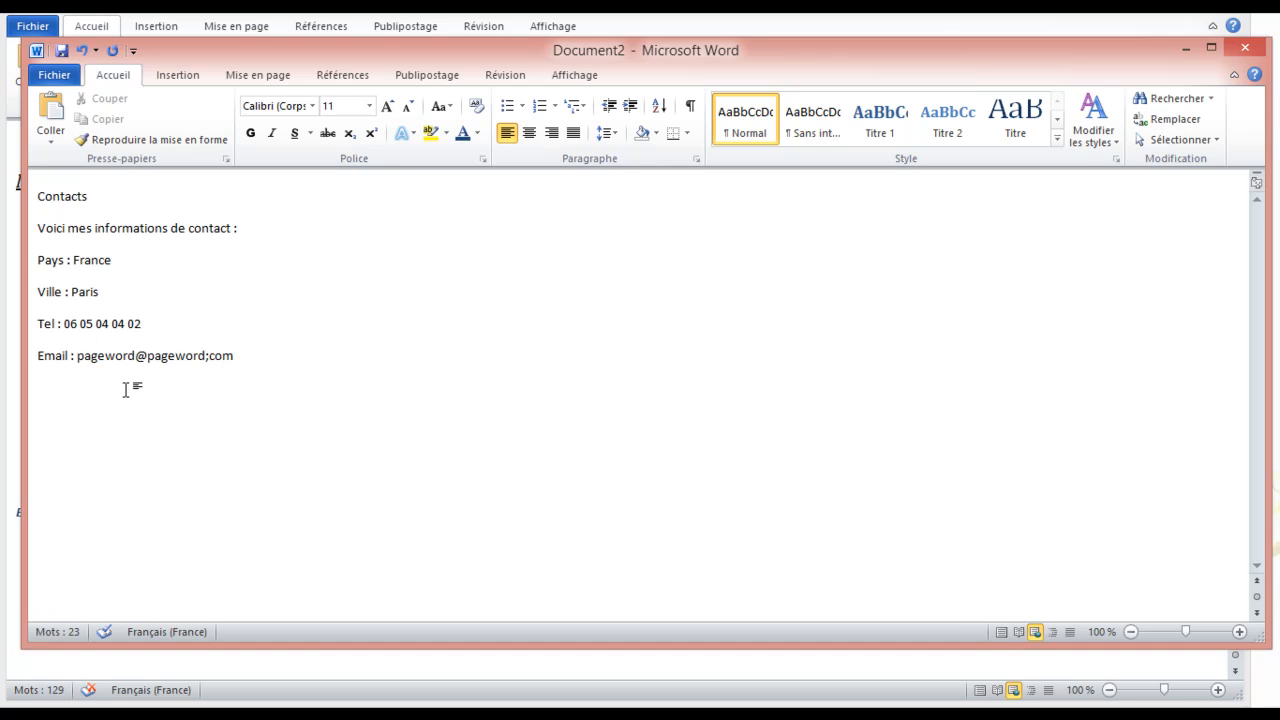
Fix the e-mail address by replacing the semicolon with a dot, then add an empty line
click(209, 356)
key(BackSpace)
text(.)
click(259, 357)
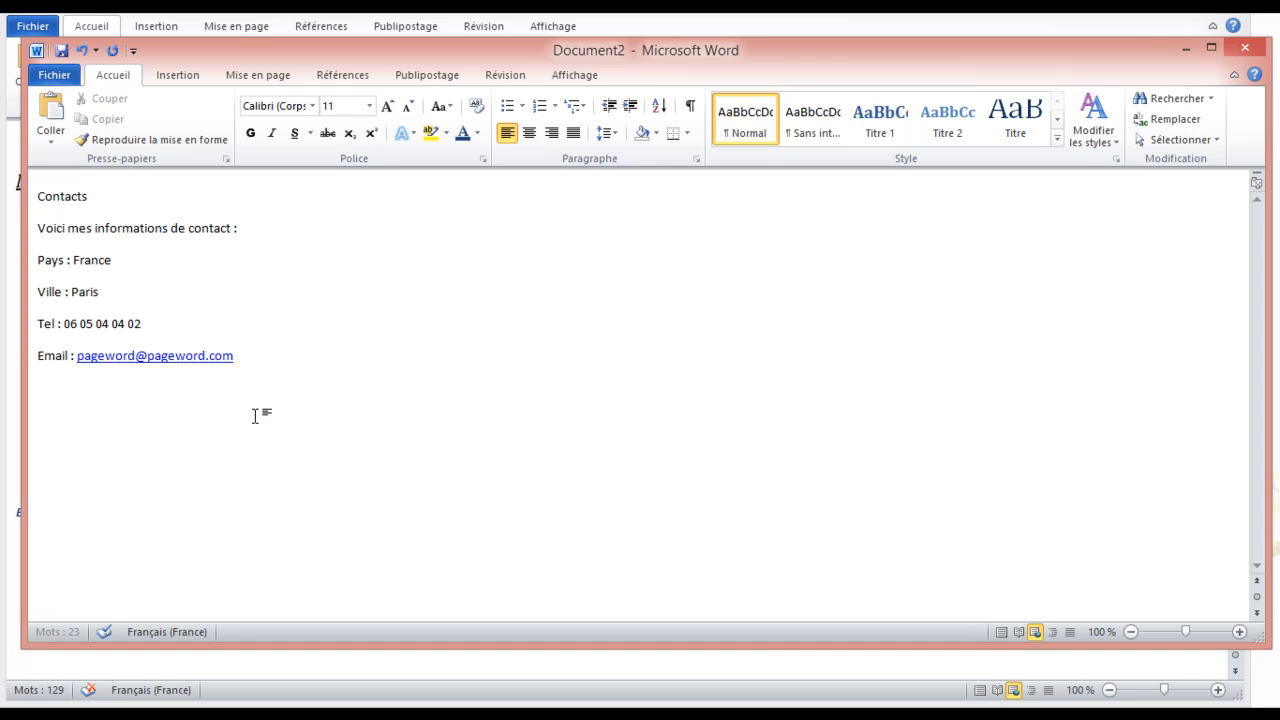
key(Return)
Make all the contact text bold at size 22 and add a blank line under Contacts
key(ctrl+a)
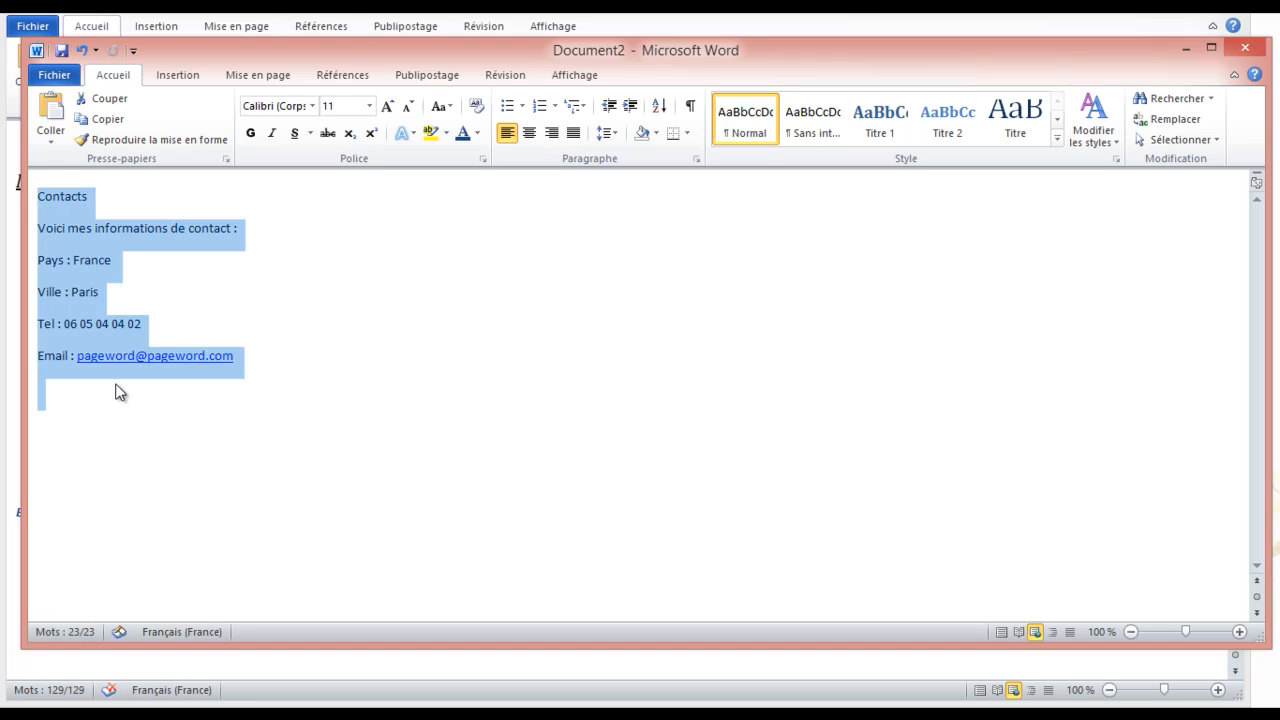
click(250, 133)
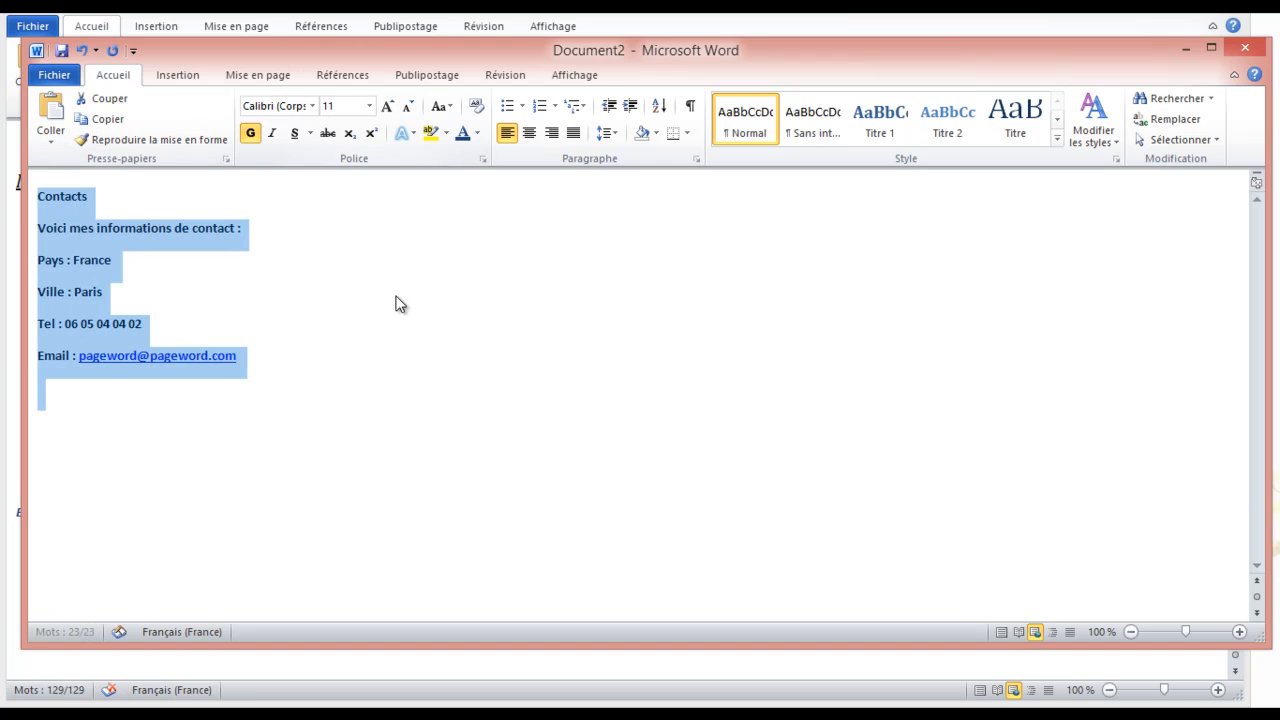
click(387, 105)
click(387, 105)
click(387, 105)
click(387, 105)
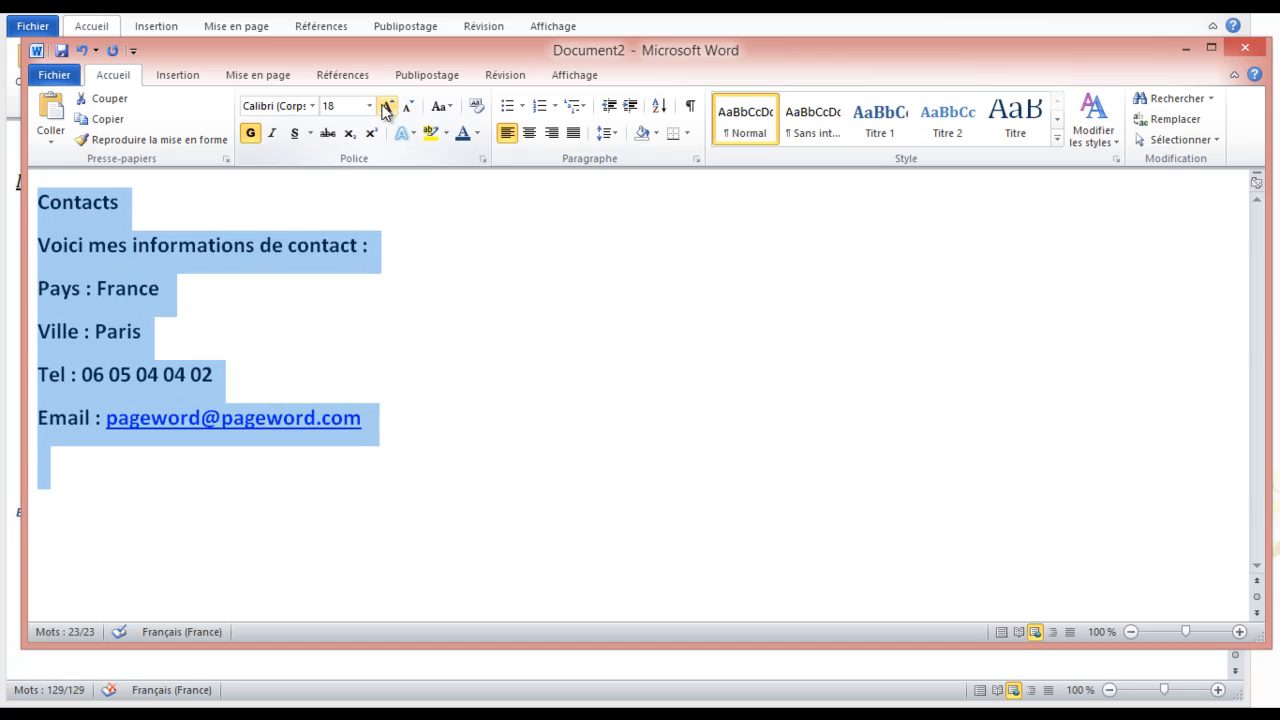
click(387, 105)
click(387, 105)
click(645, 360)
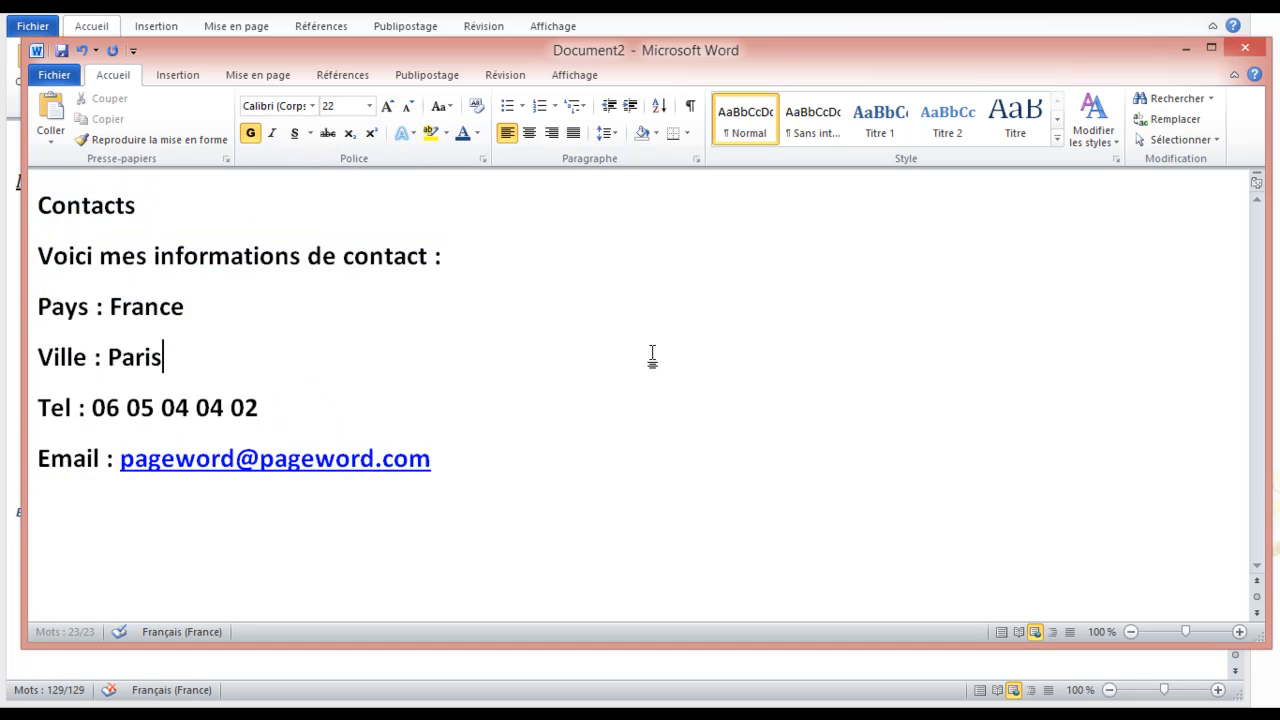
click(151, 206)
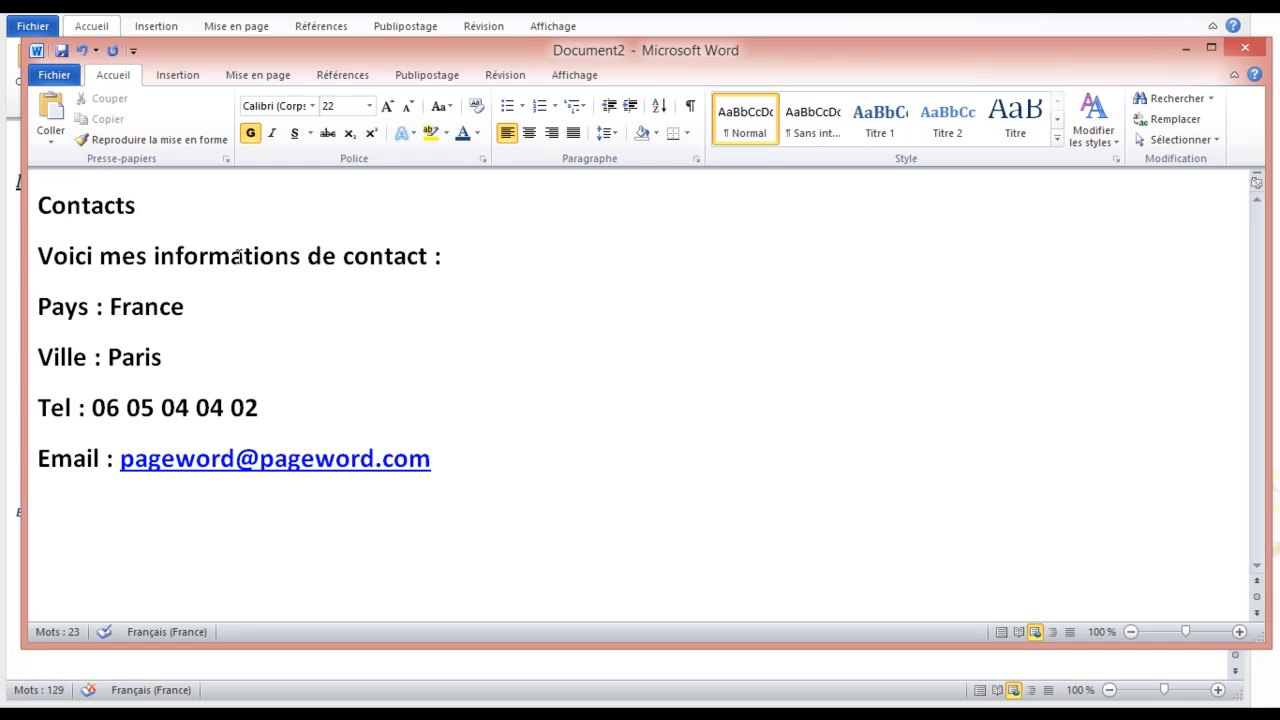
key(Return)
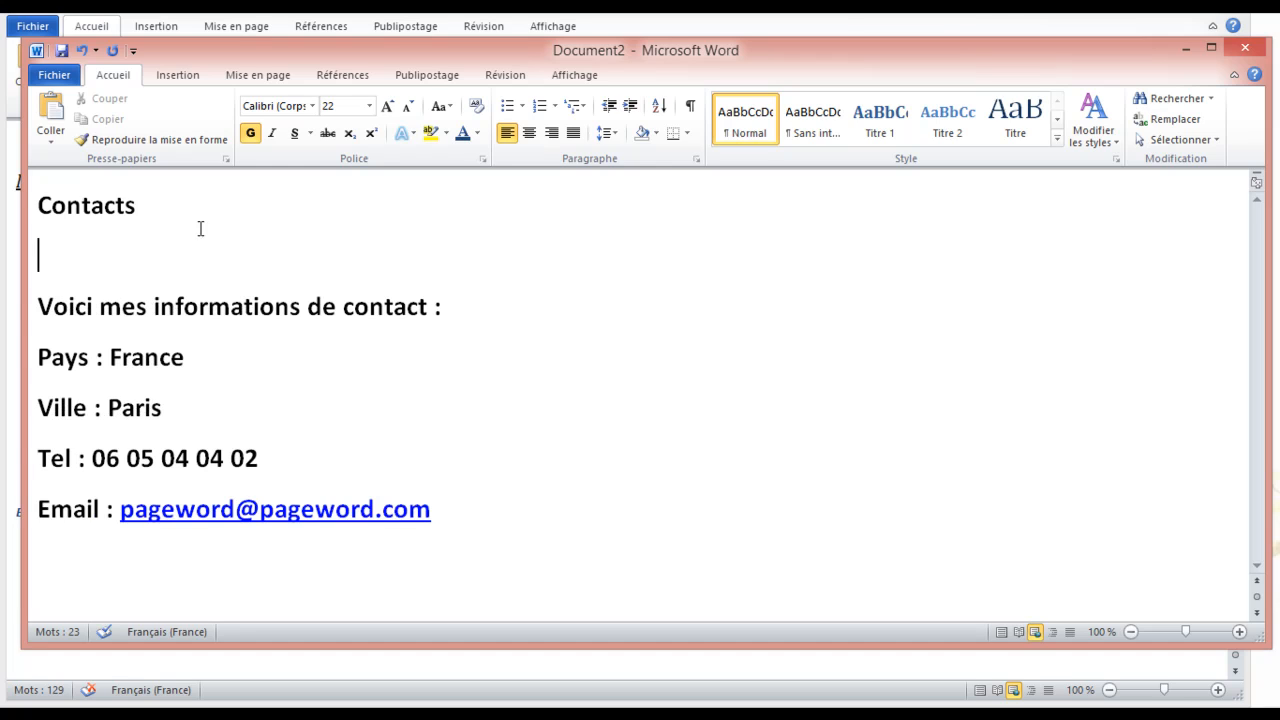
Insert the sunset tree photo under the Contacts heading
click(165, 79)
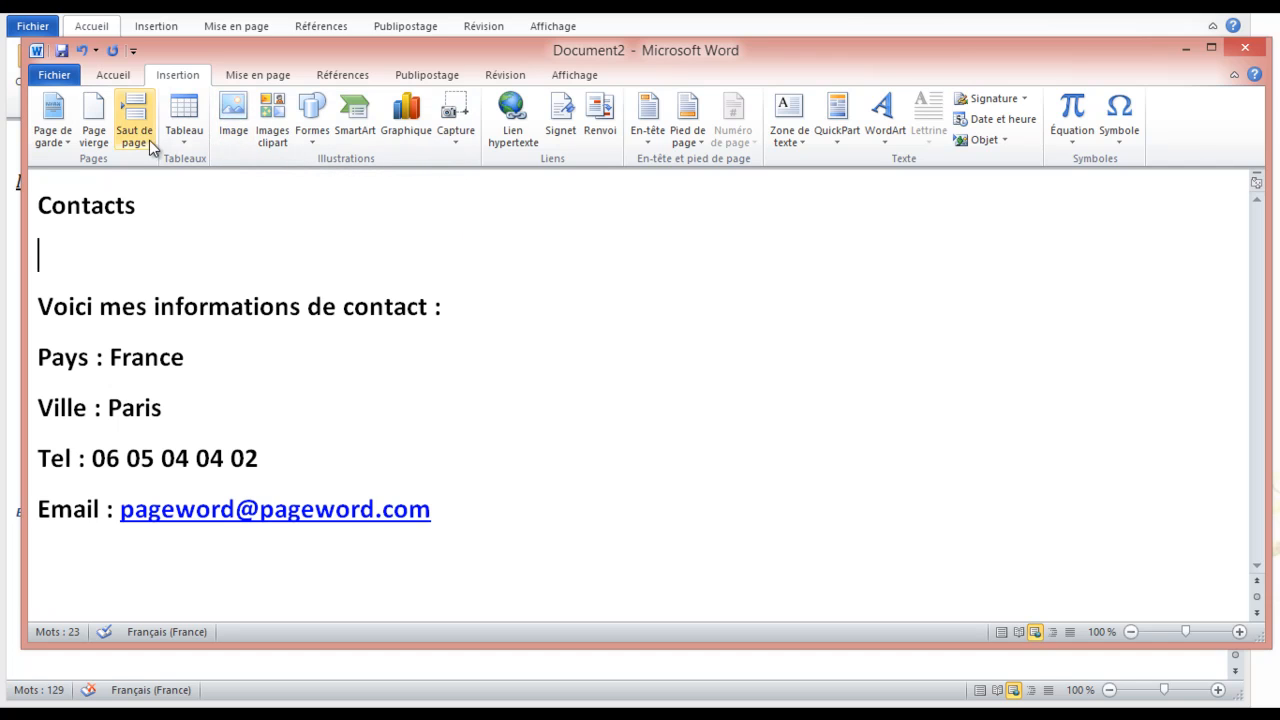
click(233, 122)
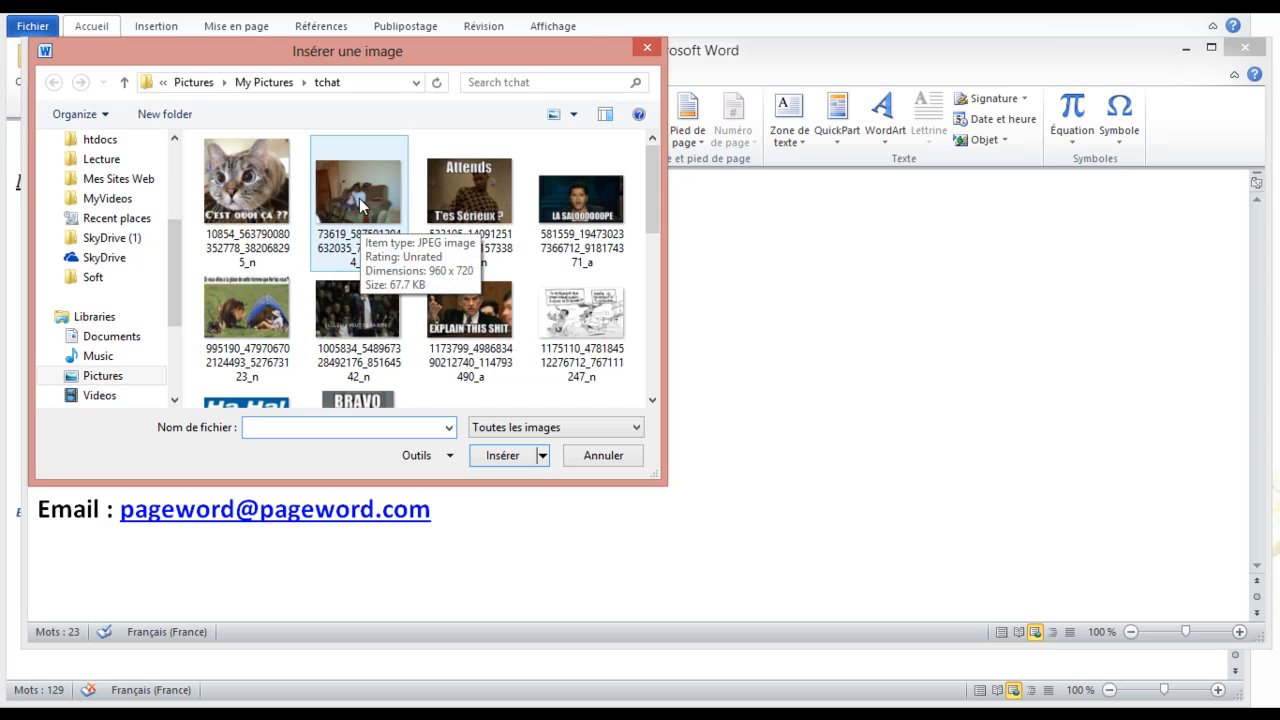
drag(654, 212, 604, 310)
double_click(604, 310)
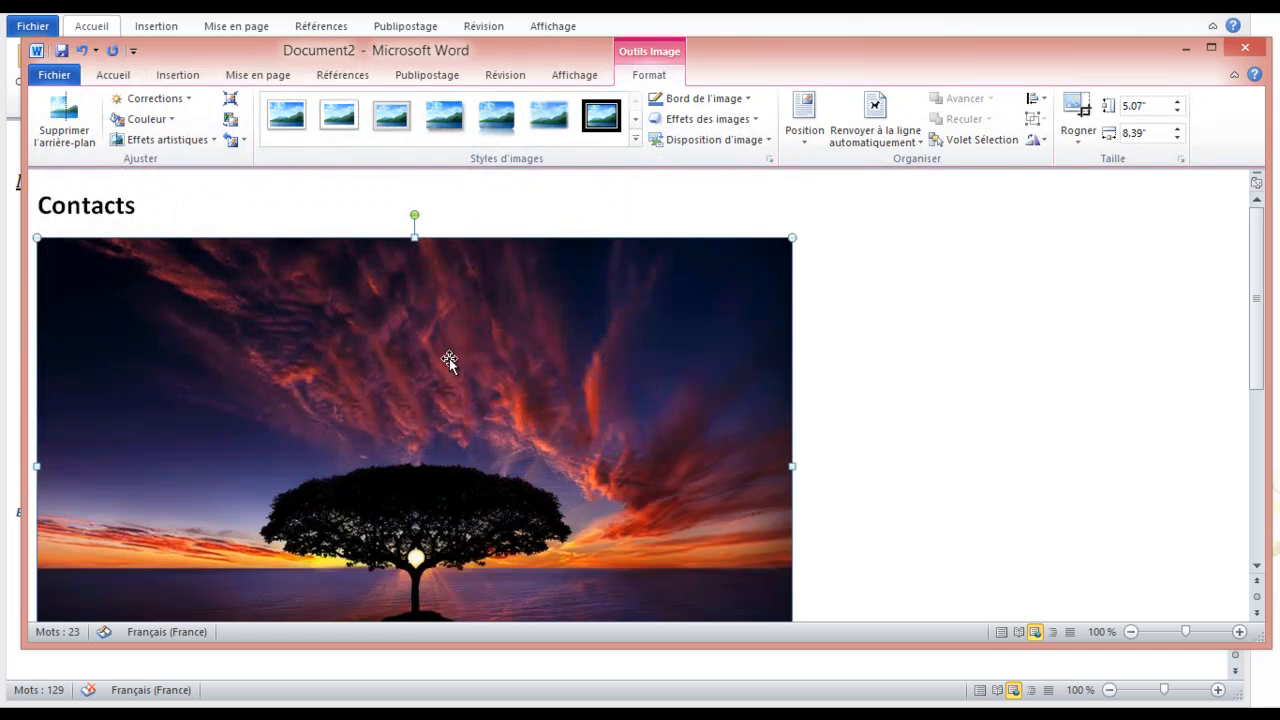
Shrink the tree picture to 3.87" by 6.39"
scroll(735, 350, down, 1)
scroll(489, 367, down, 1)
scroll(486, 363, up, 5)
drag(791, 238, 540, 348)
scroll(634, 337, down, 3)
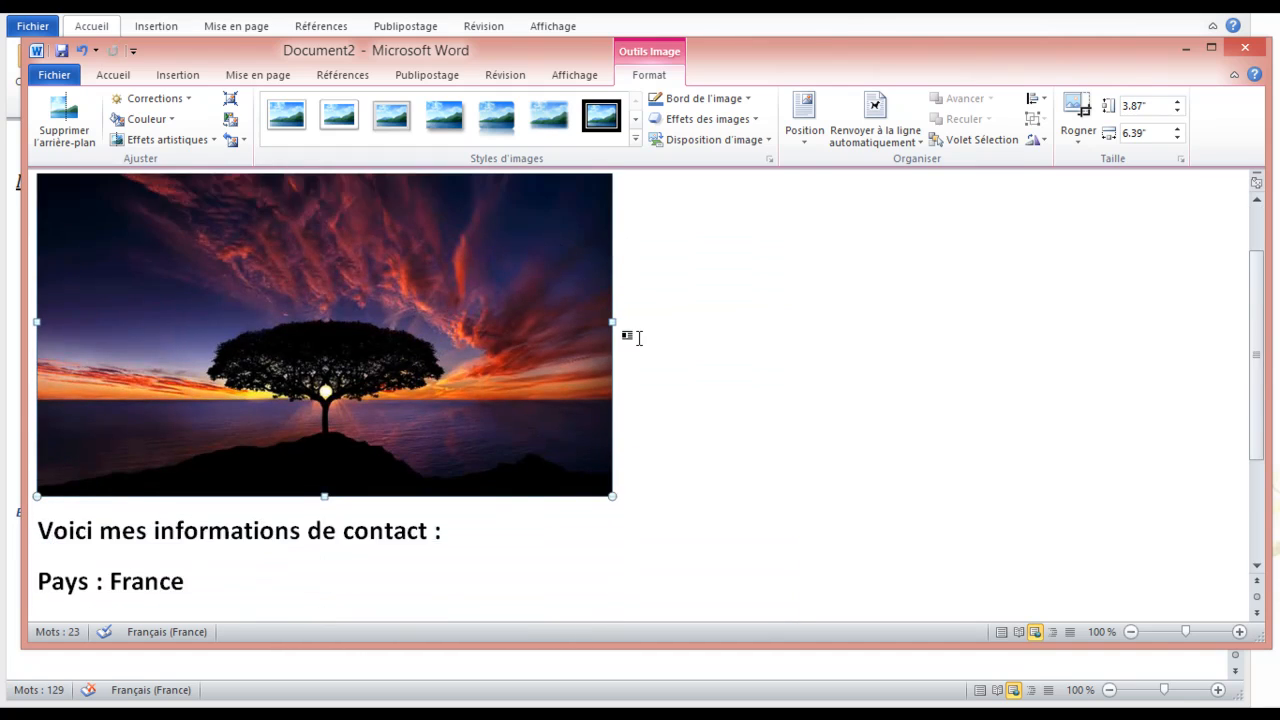
scroll(457, 358, up, 3)
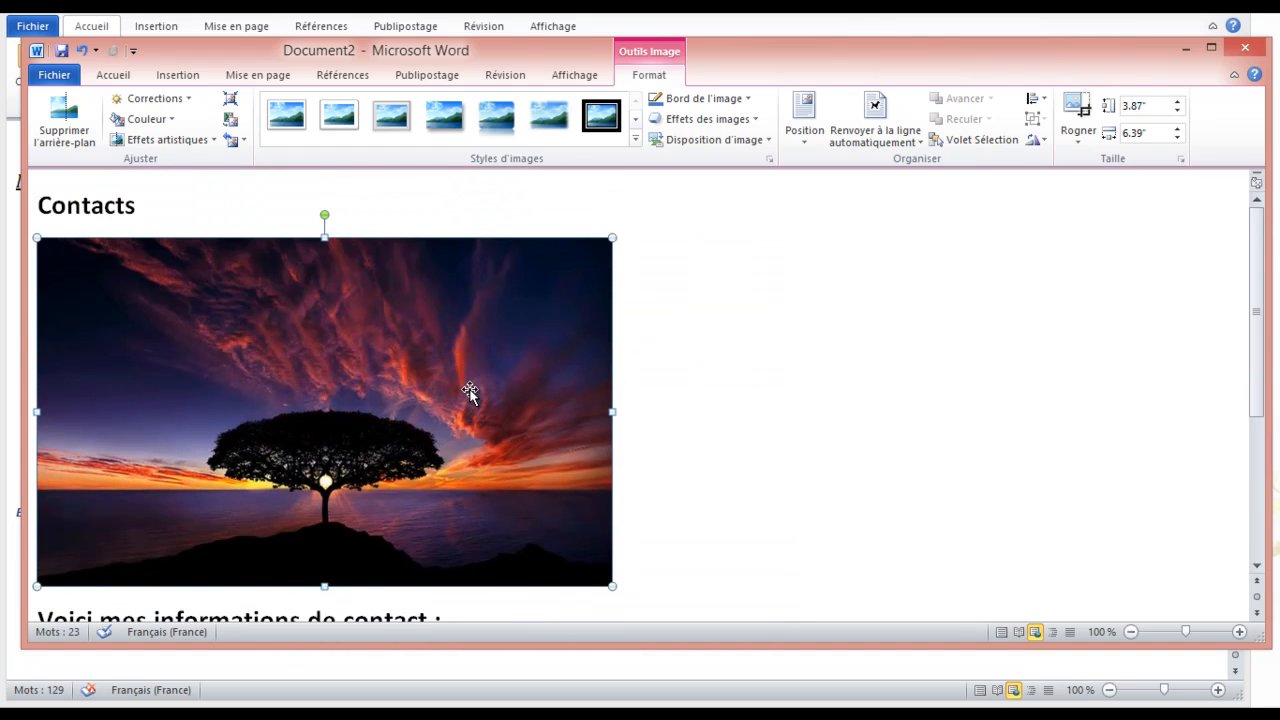
scroll(469, 390, down, 2)
scroll(469, 386, down, 3)
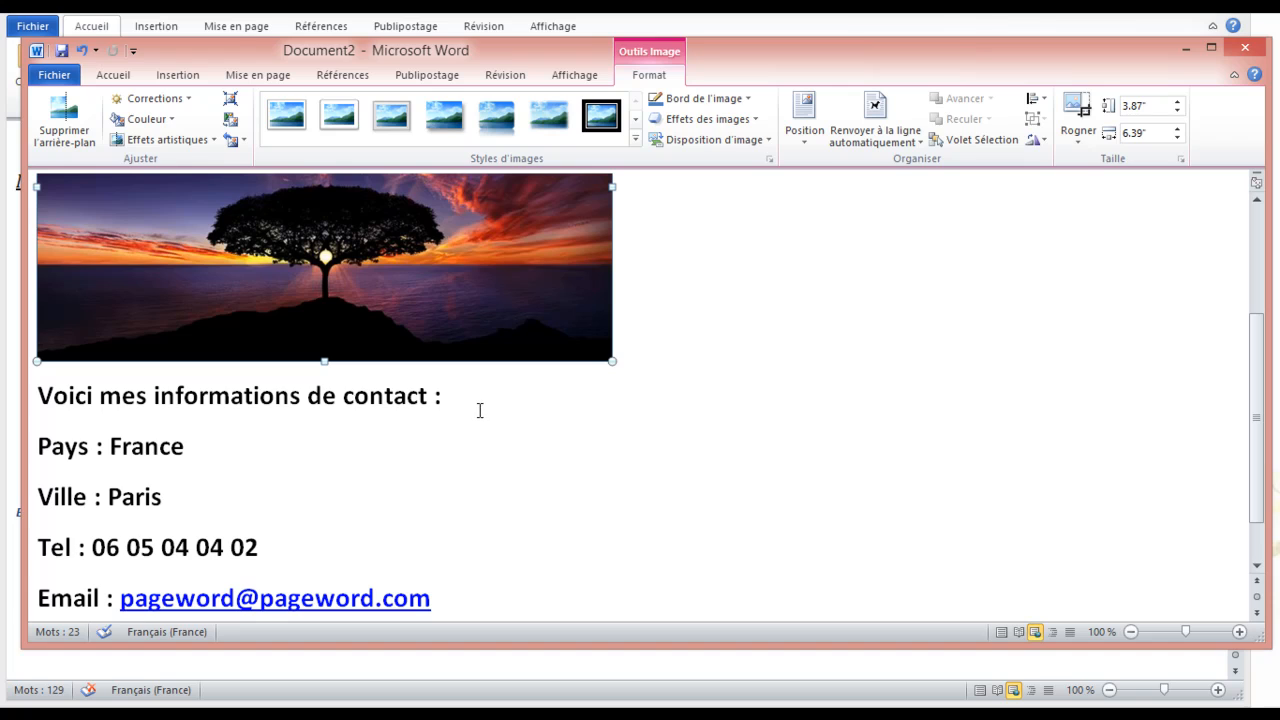
scroll(476, 395, up, 3)
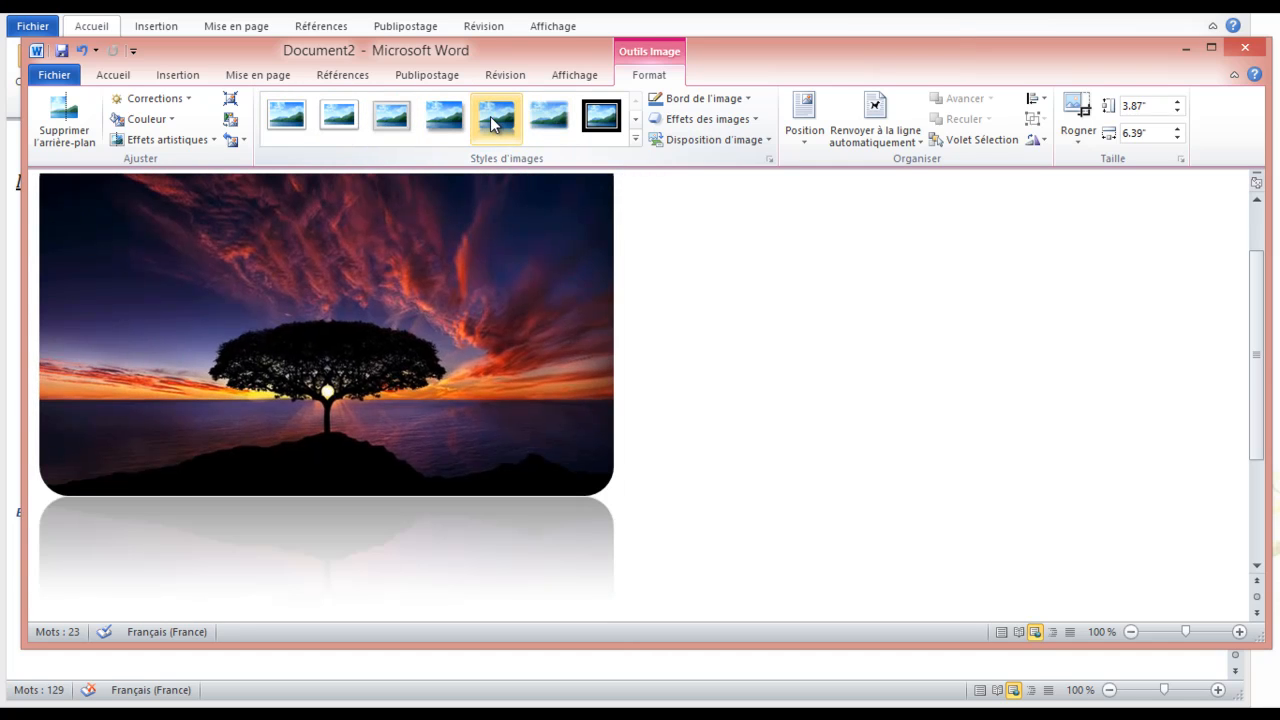
Apply the Rectangle à contour adouci picture style to the tree photo
click(548, 118)
click(862, 405)
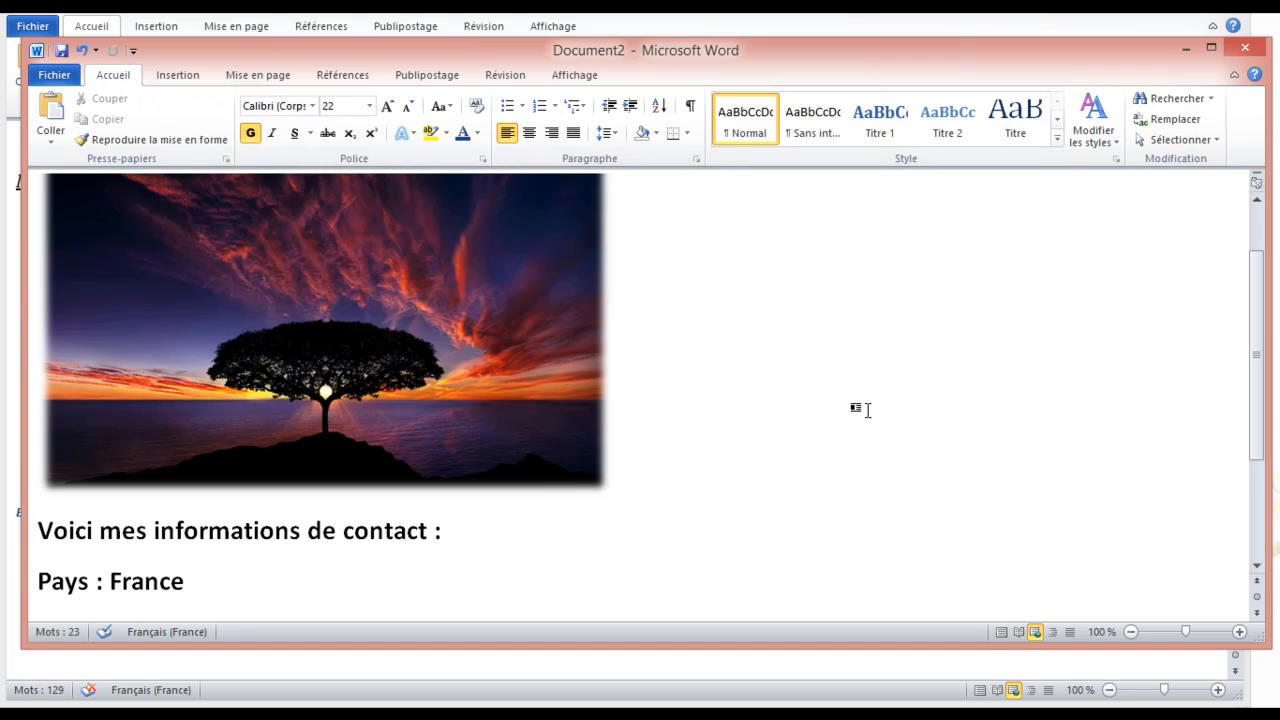
scroll(868, 410, down, 2)
scroll(849, 409, down, 2)
scroll(771, 371, up, 5)
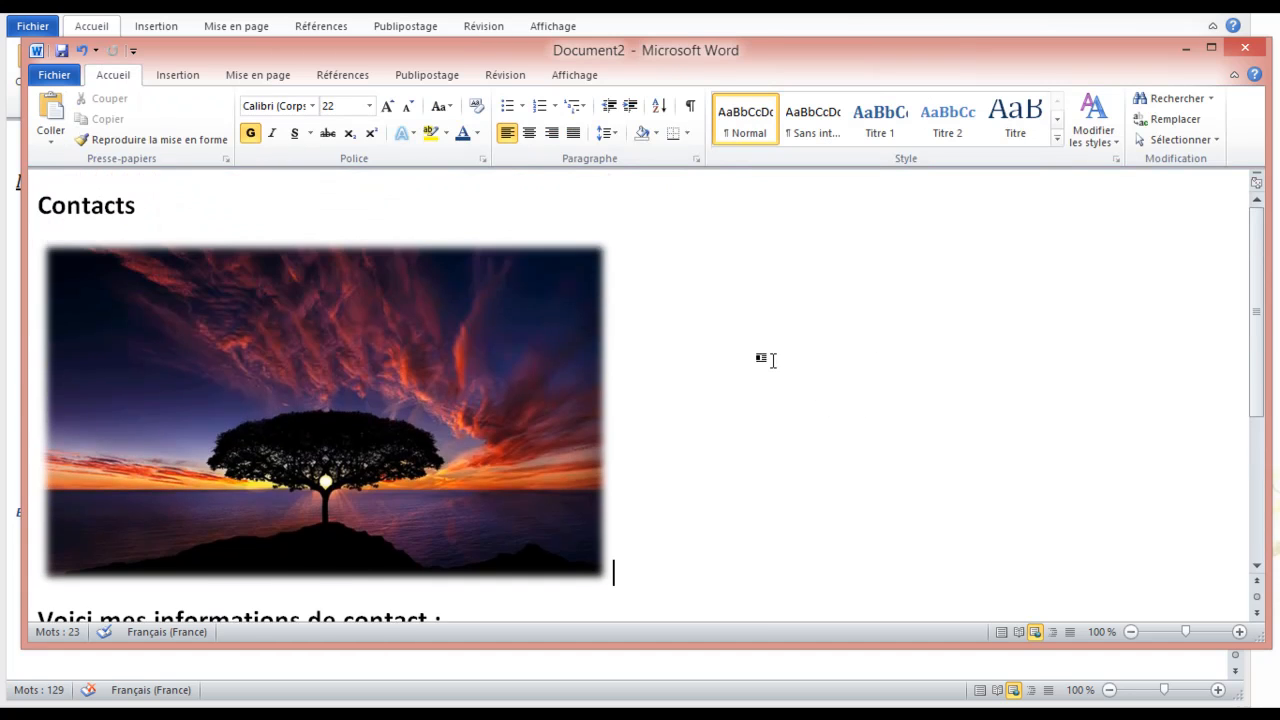
scroll(854, 331, down, 3)
scroll(850, 340, up, 3)
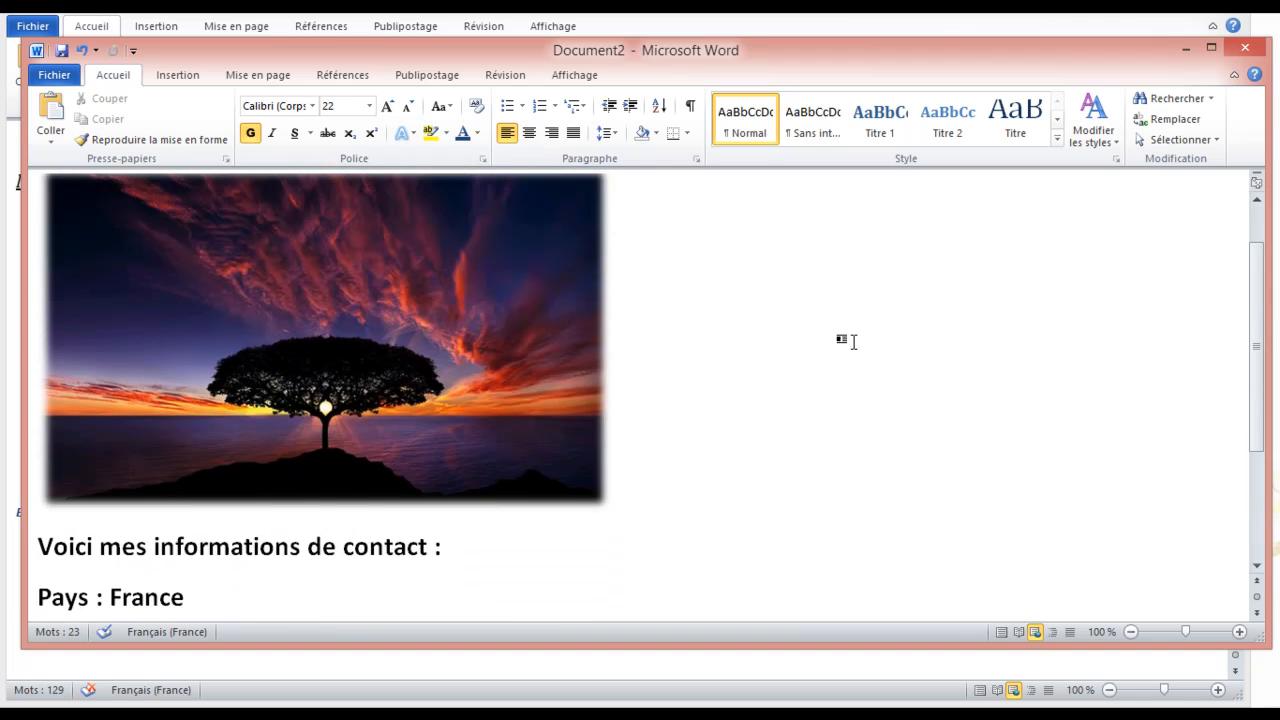
Underline the Contacts heading, keeping it left-aligned
triple_click(142, 217)
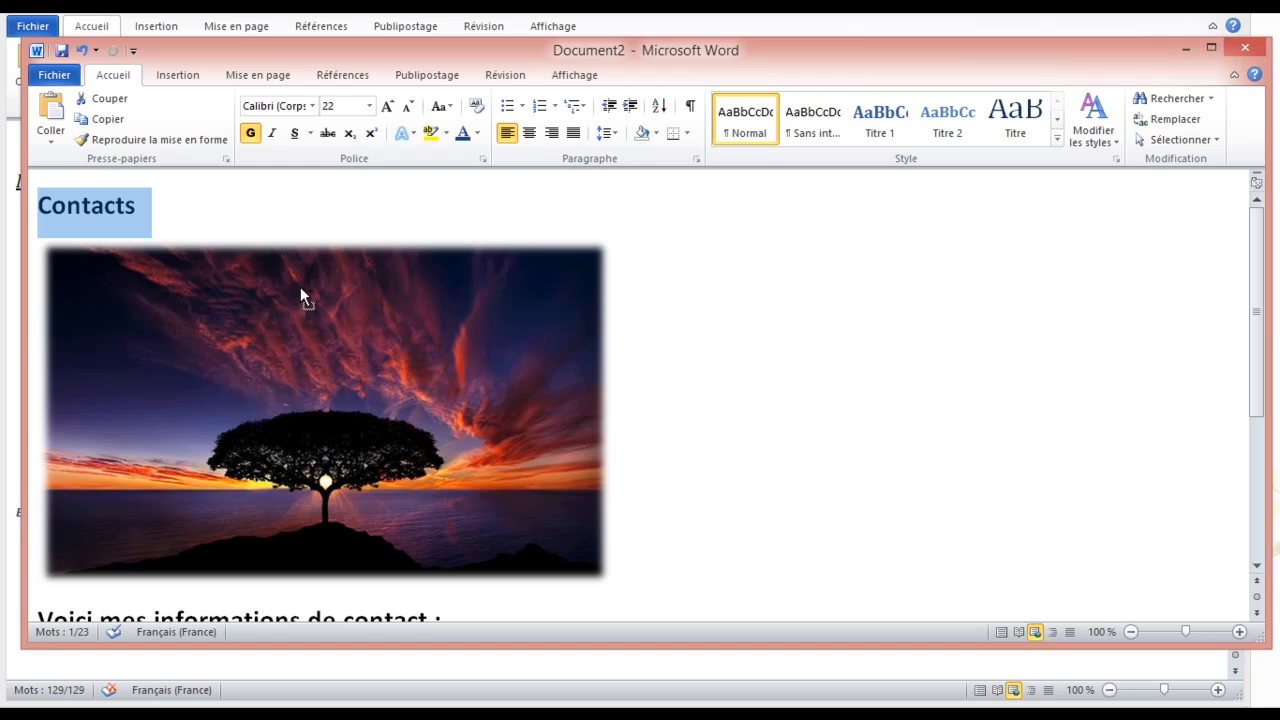
key(ctrl+u)
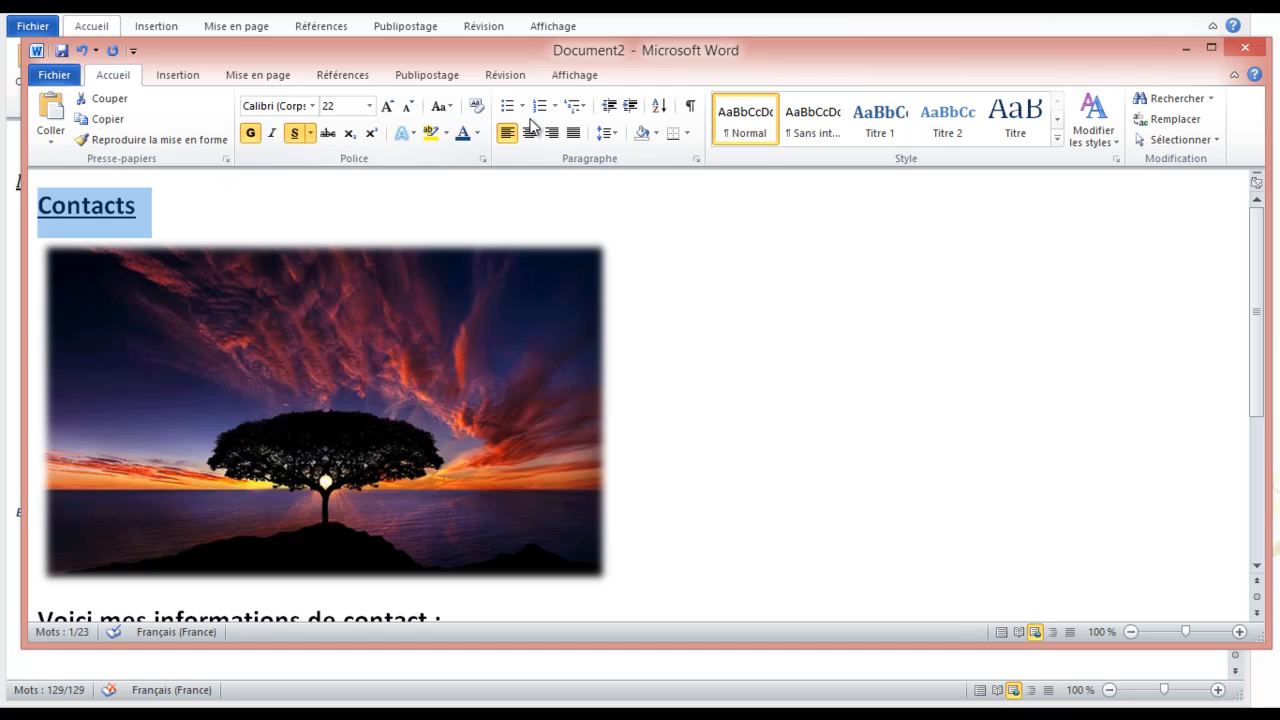
click(530, 135)
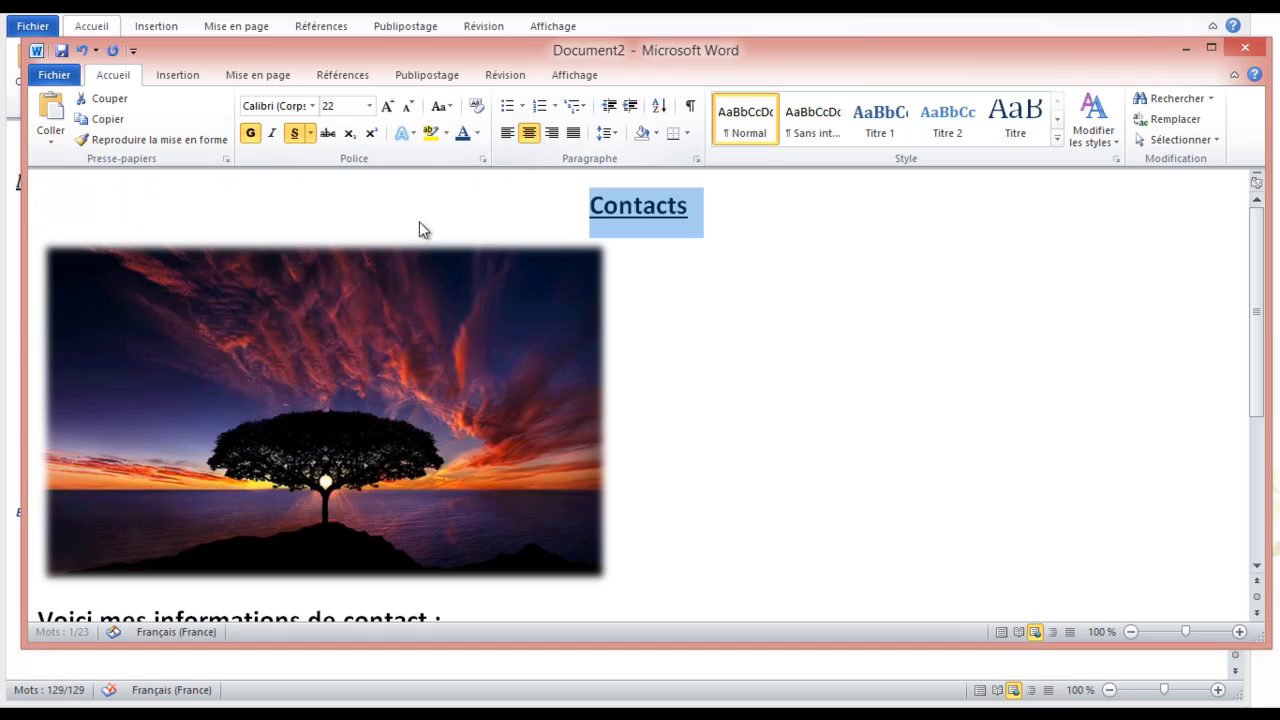
click(508, 134)
click(310, 203)
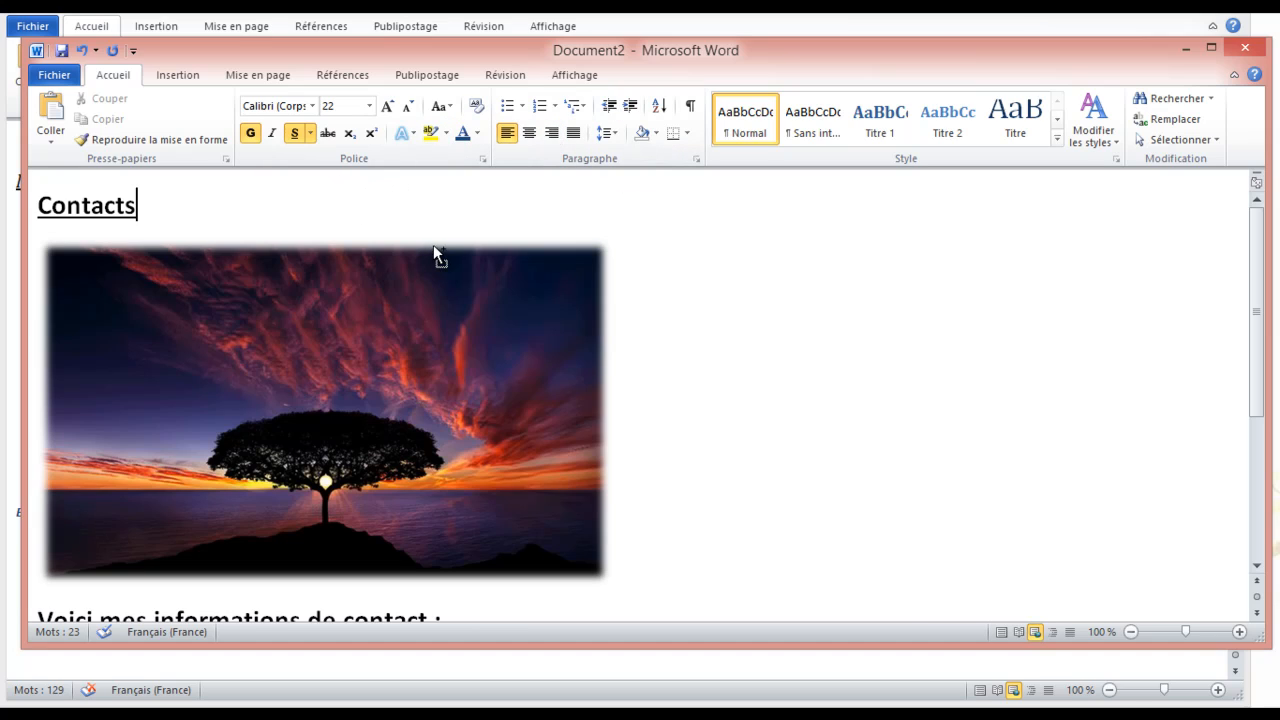
Save the page as a Page Web file named Contacts, then begin a blank document
key(F12)
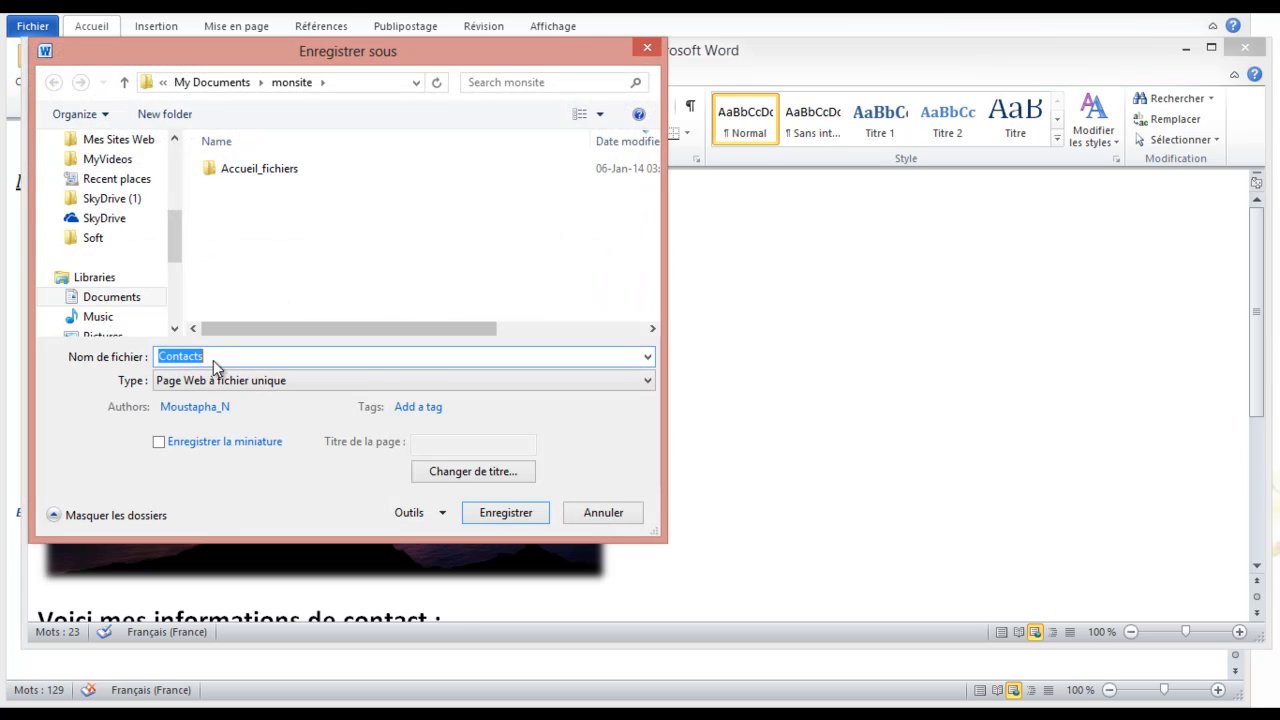
click(242, 384)
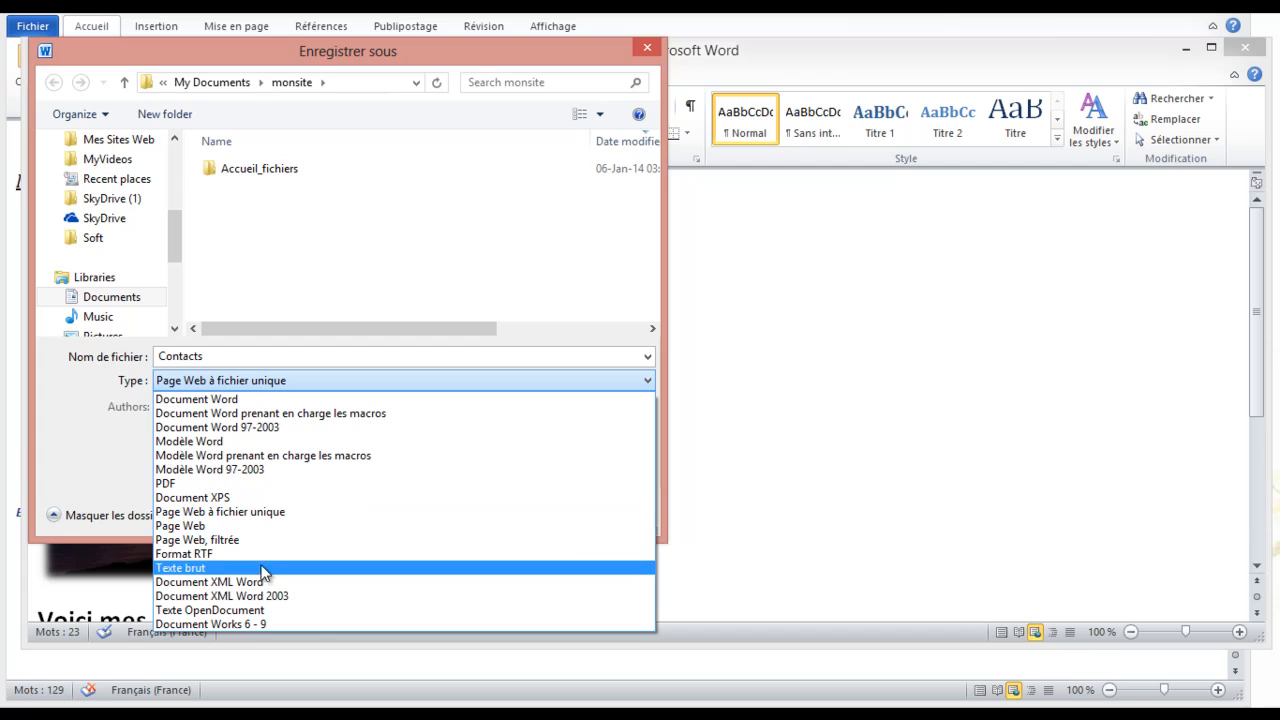
click(252, 527)
double_click(218, 353)
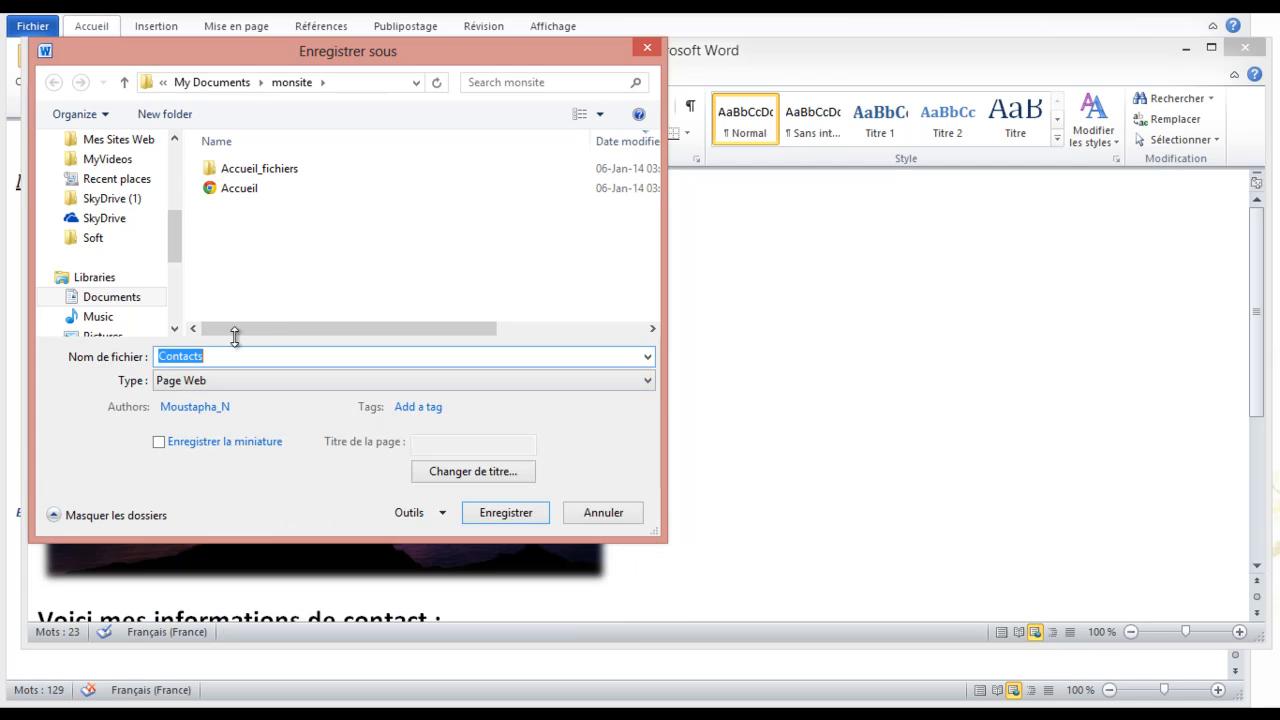
click(487, 514)
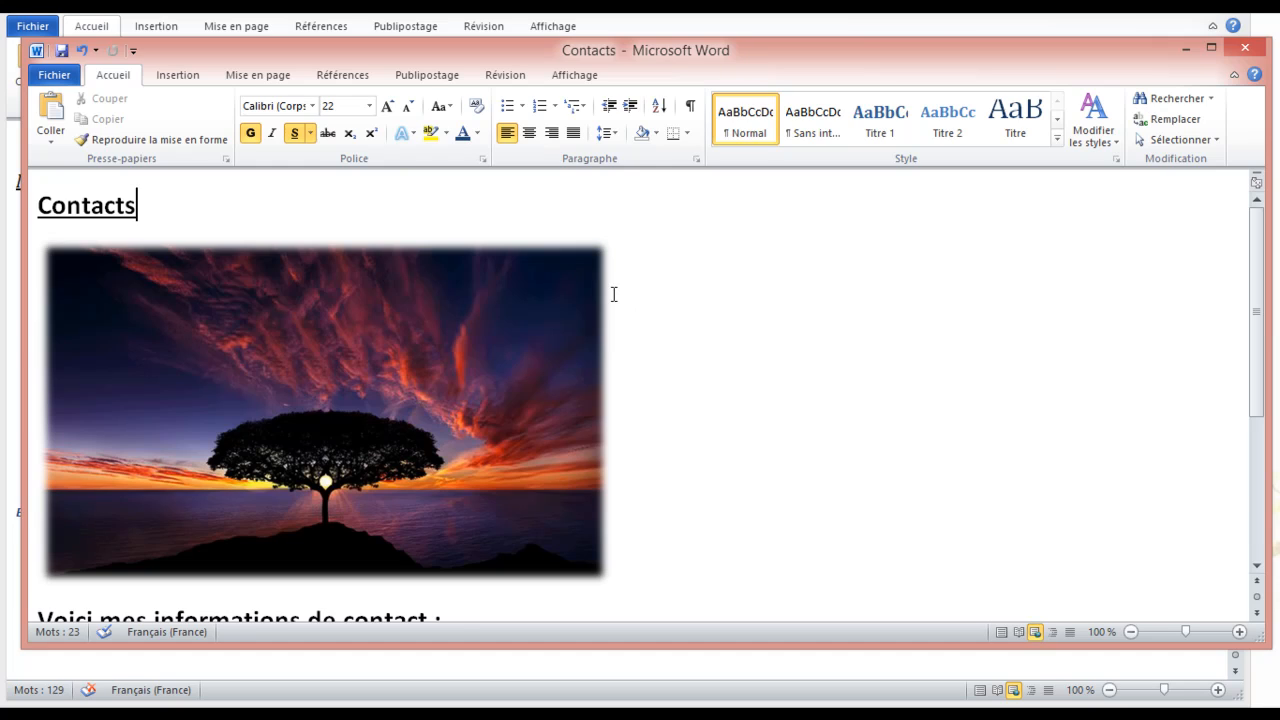
key(ctrl+n)
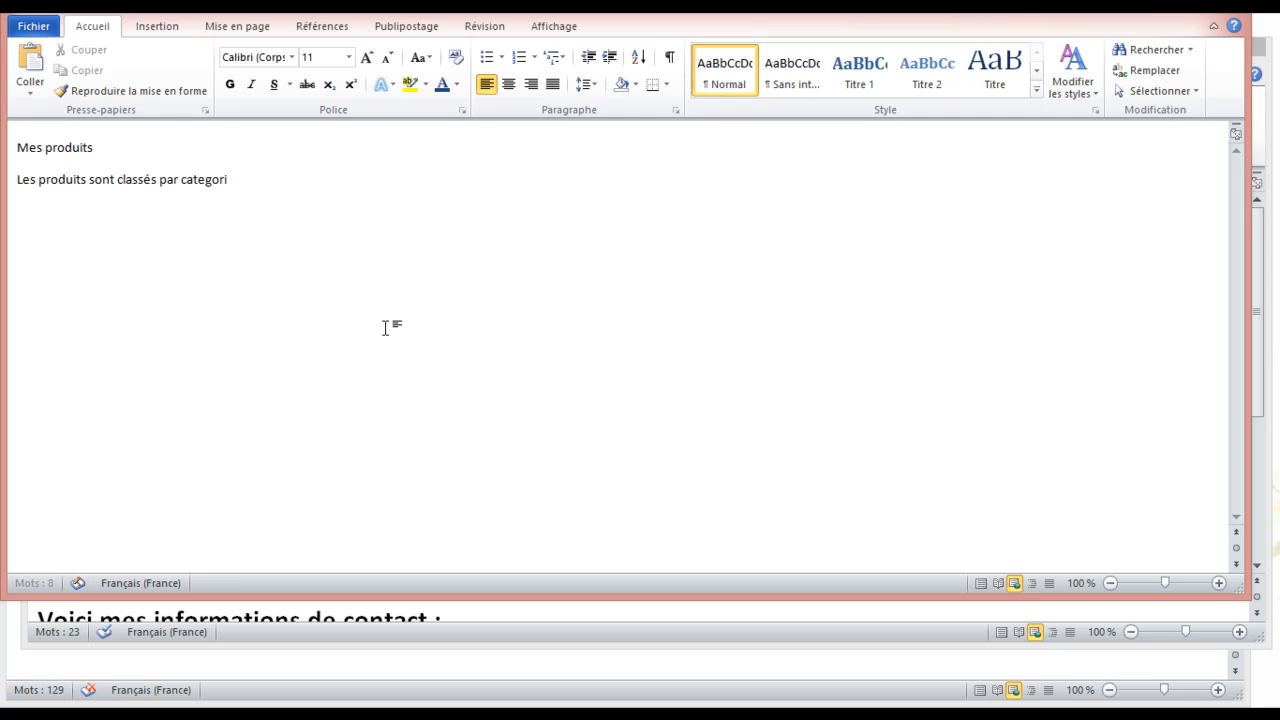
End the line with a colon and correct 'categorie' to 'catégorie' from the spelling suggestions
text(:)
right_click(220, 179)
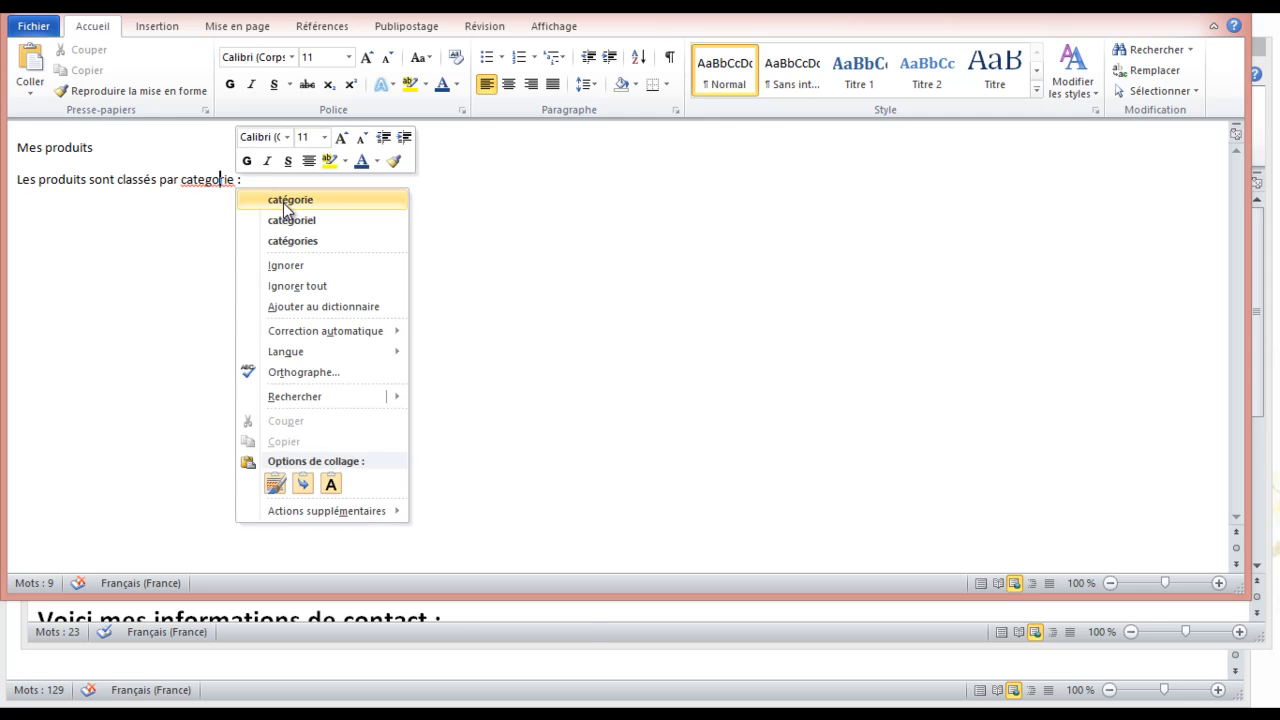
click(285, 199)
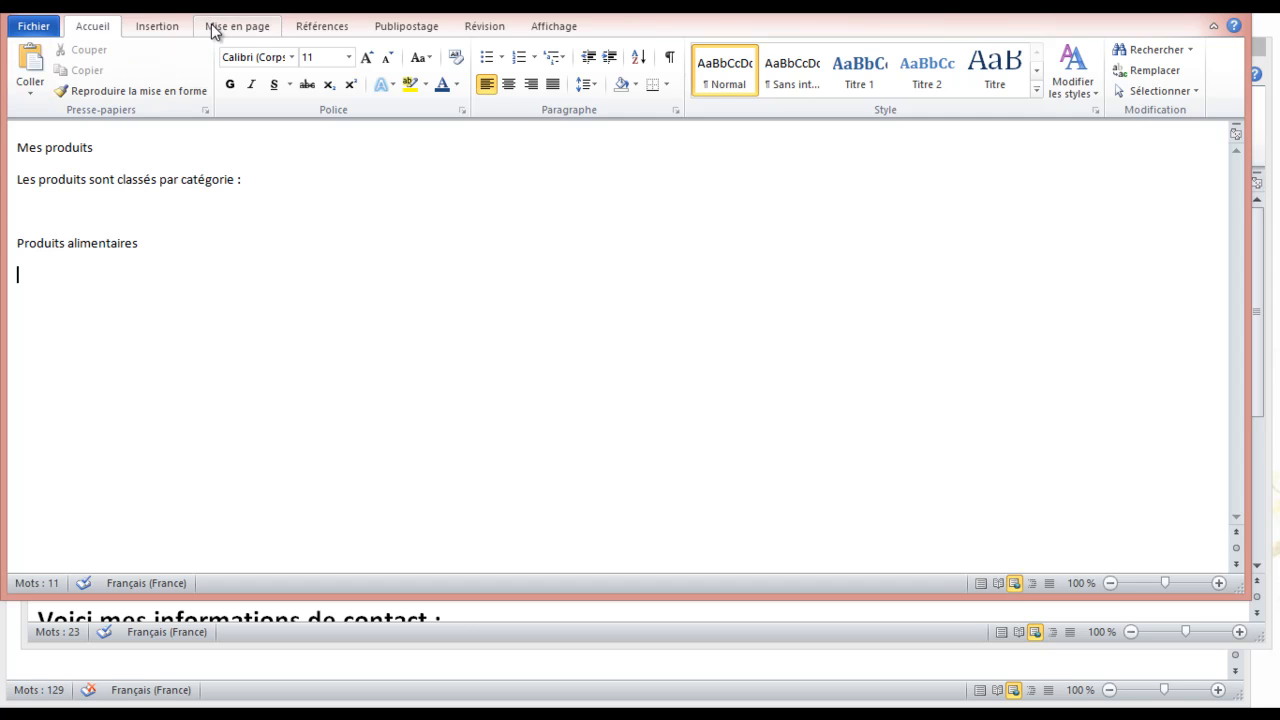
Insert the gesturing man picture under Produits alimentaires, then delete it
click(157, 27)
click(198, 68)
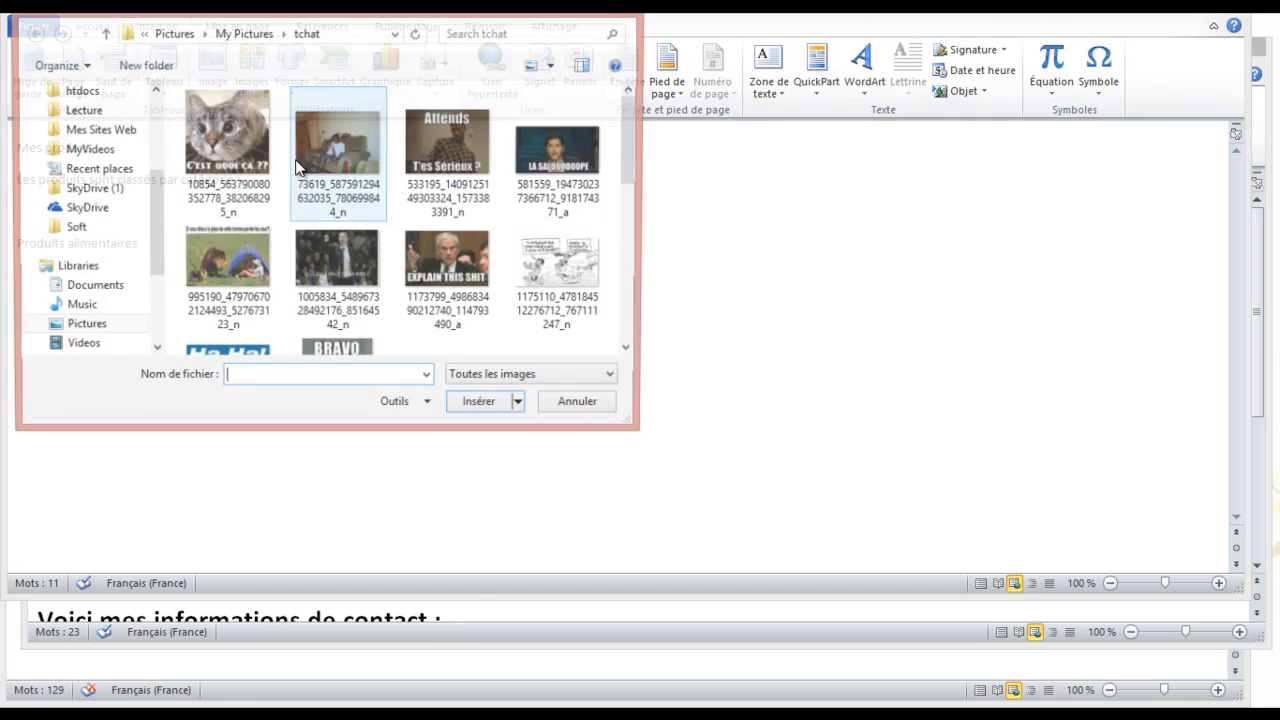
double_click(458, 234)
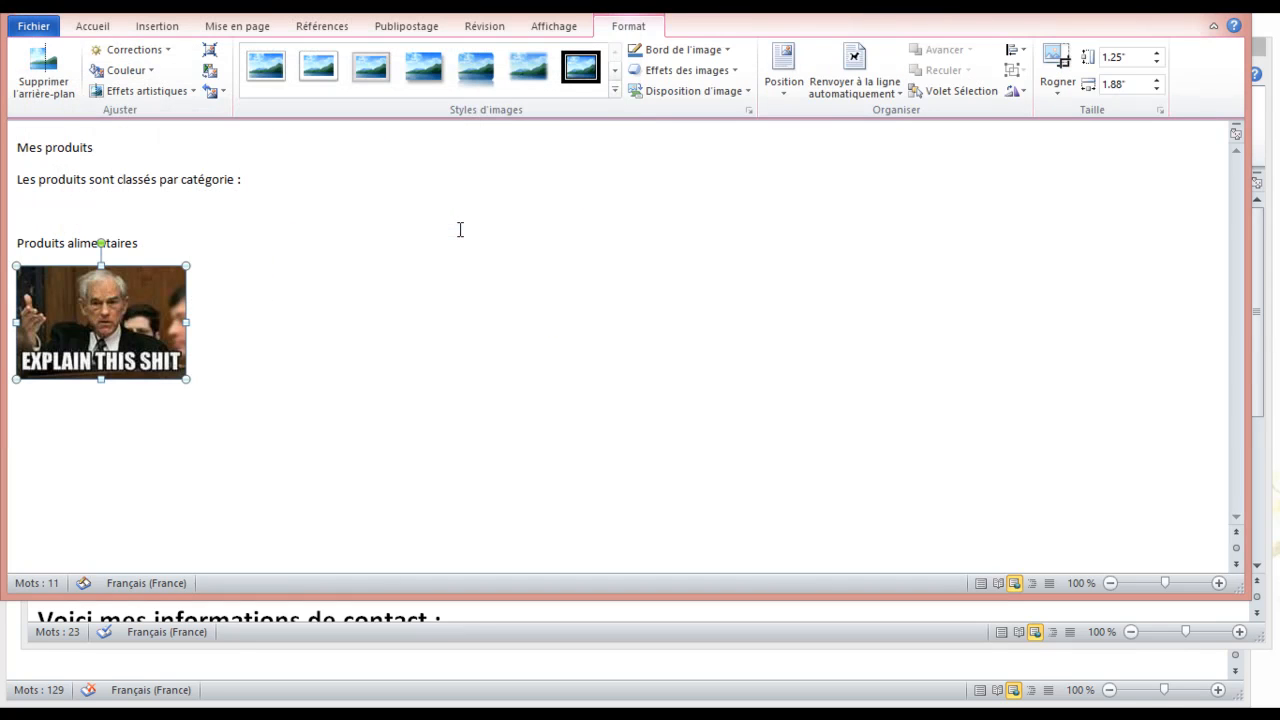
key(Delete)
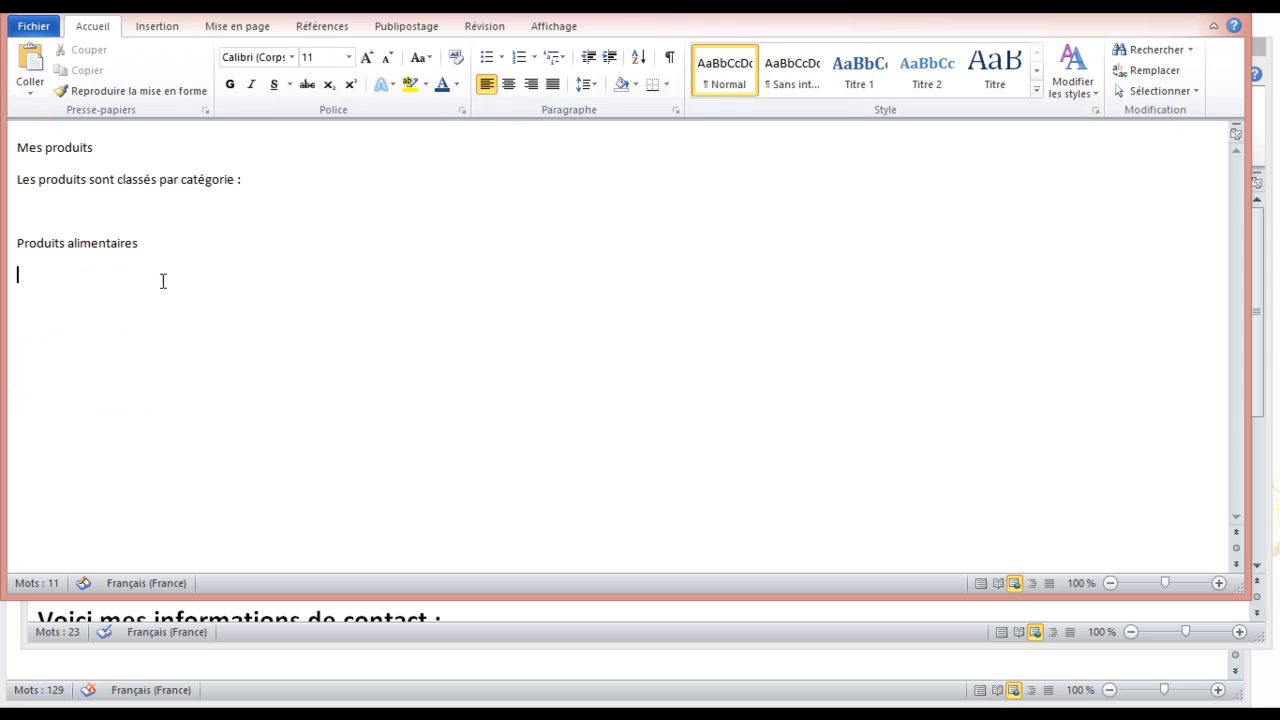
Insert the 'reading' Bonne Lecture picture and shrink it to 2.84" by 2.52"
click(165, 27)
click(212, 70)
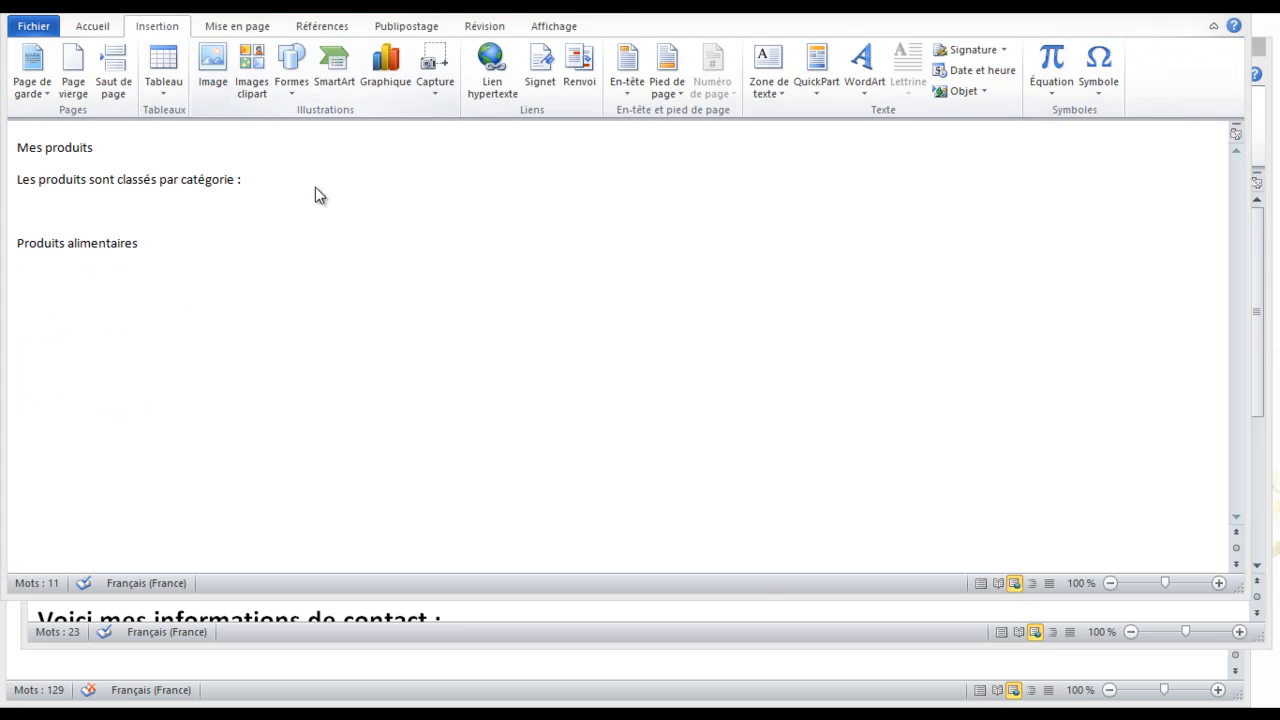
click(631, 351)
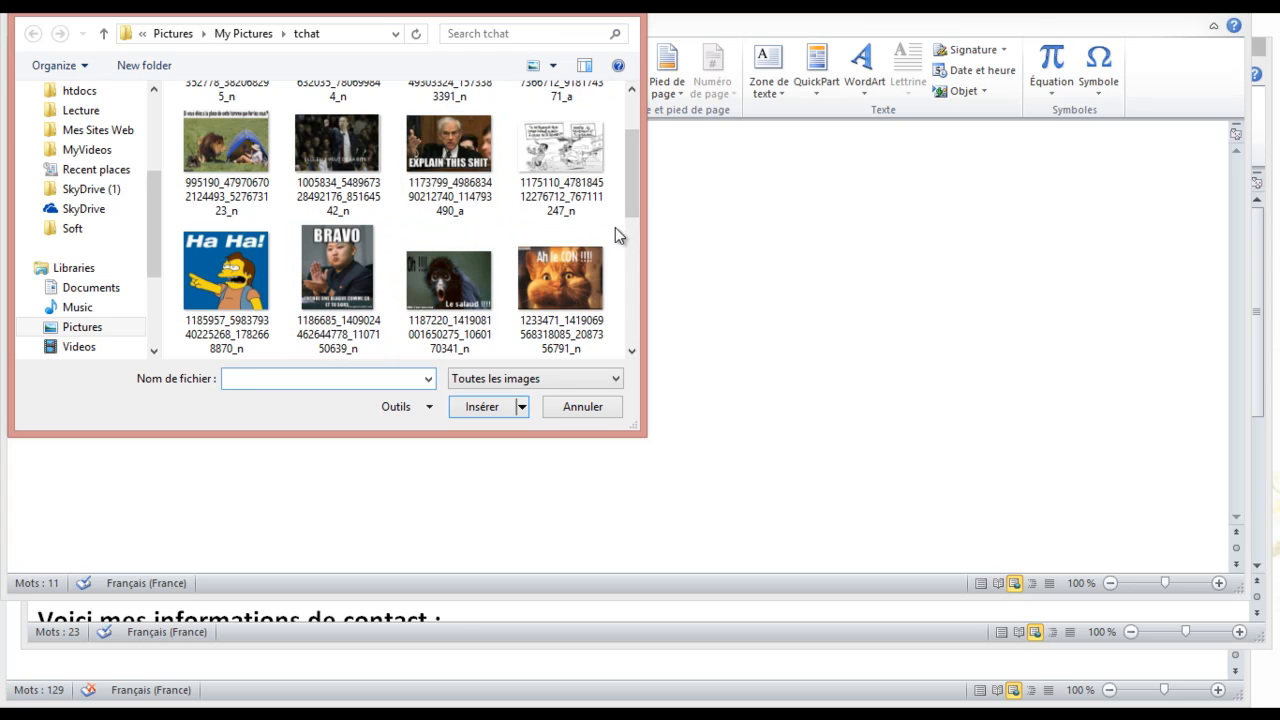
drag(634, 206, 626, 251)
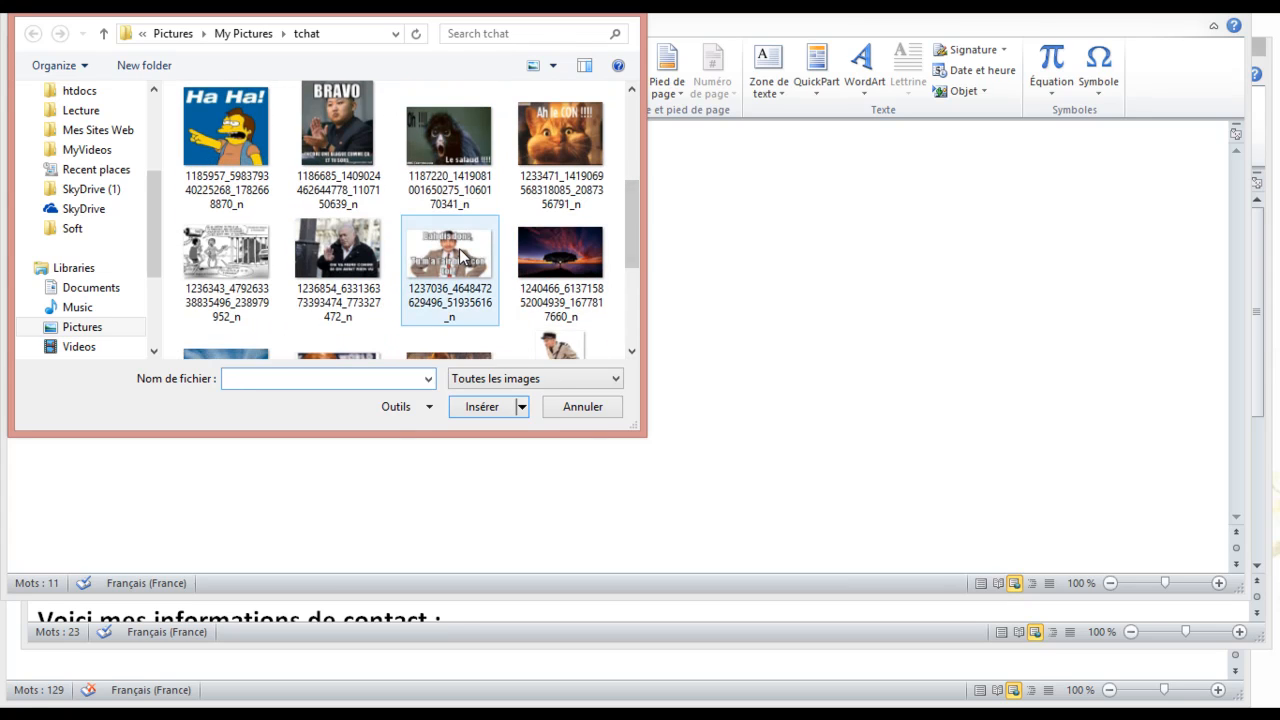
click(632, 312)
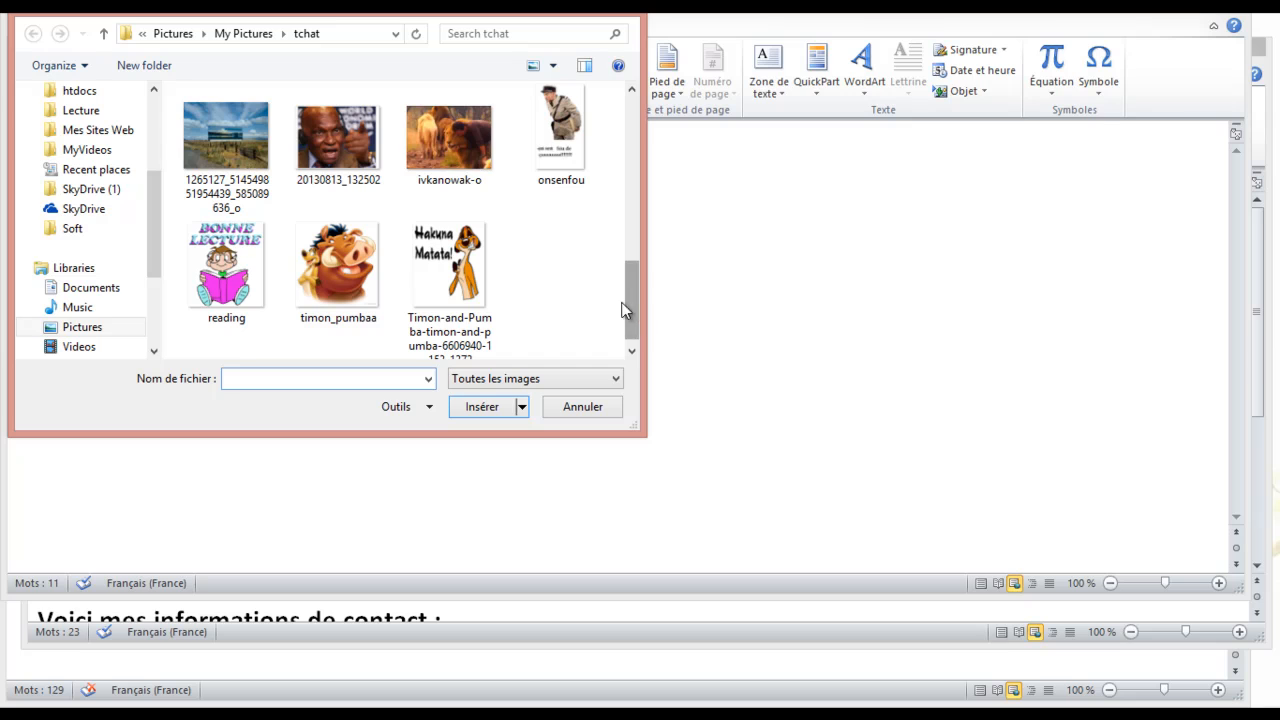
click(238, 282)
double_click(238, 282)
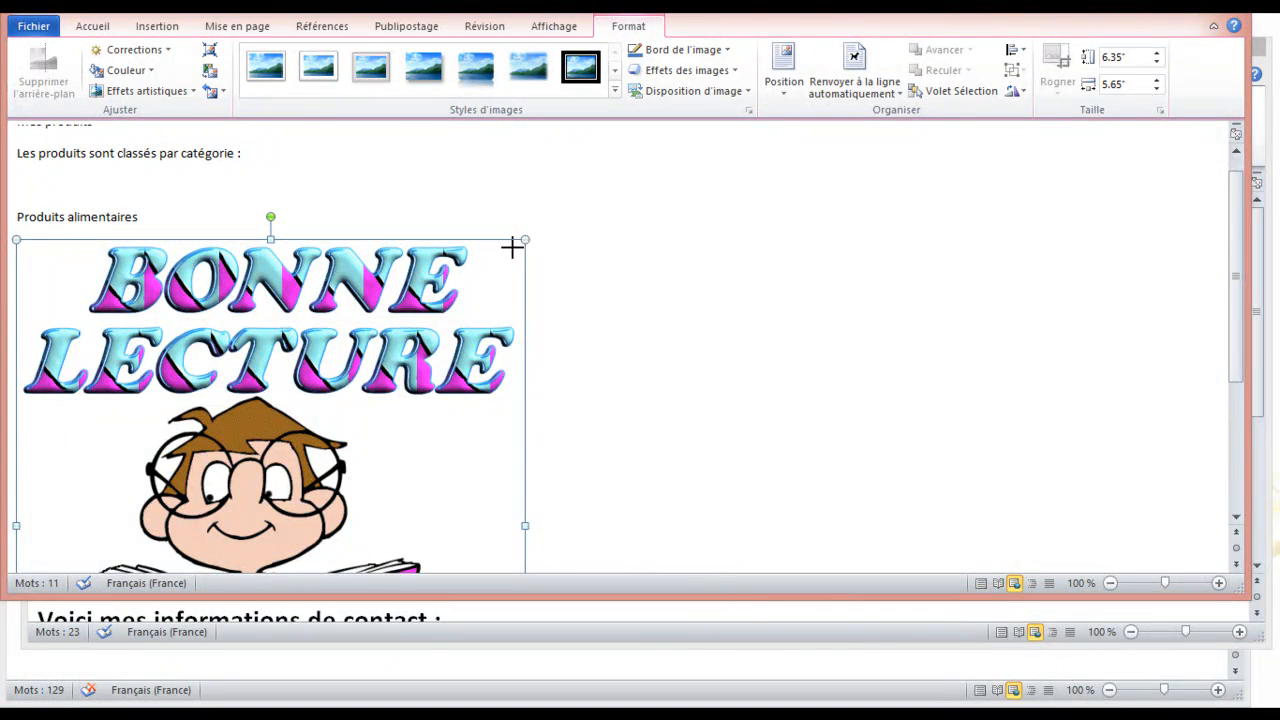
drag(512, 247, 366, 423)
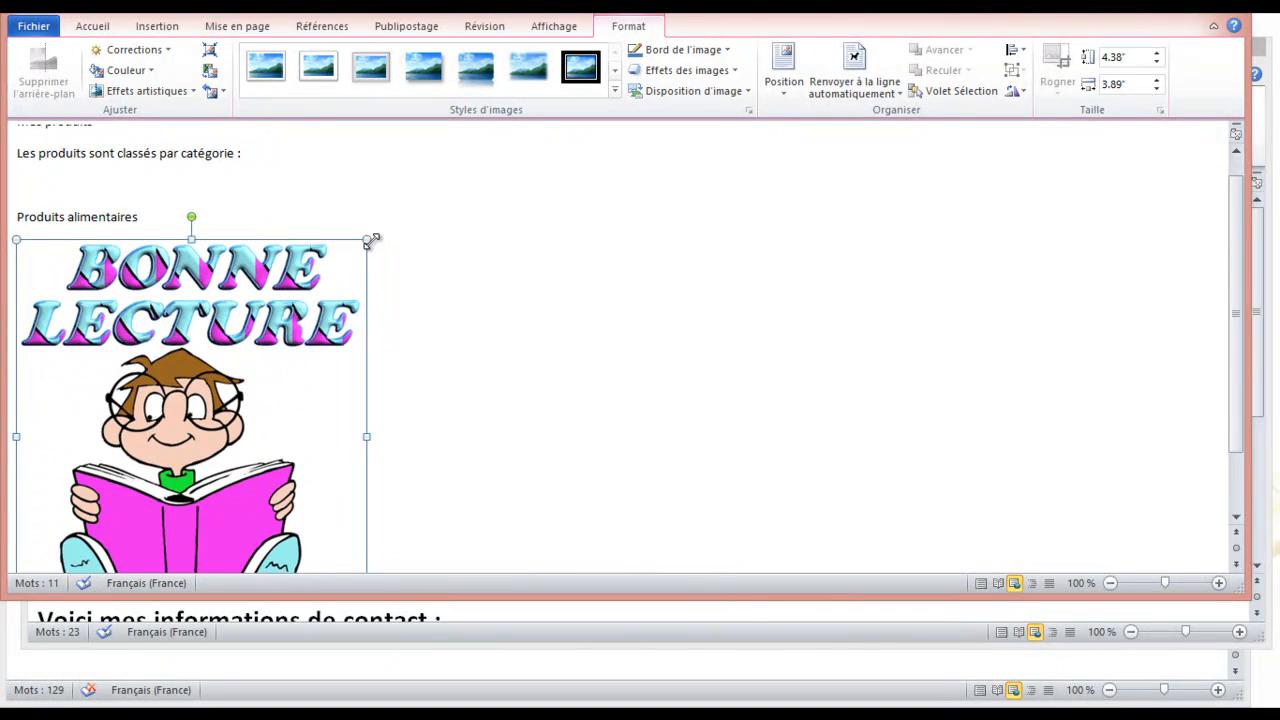
drag(369, 241, 240, 355)
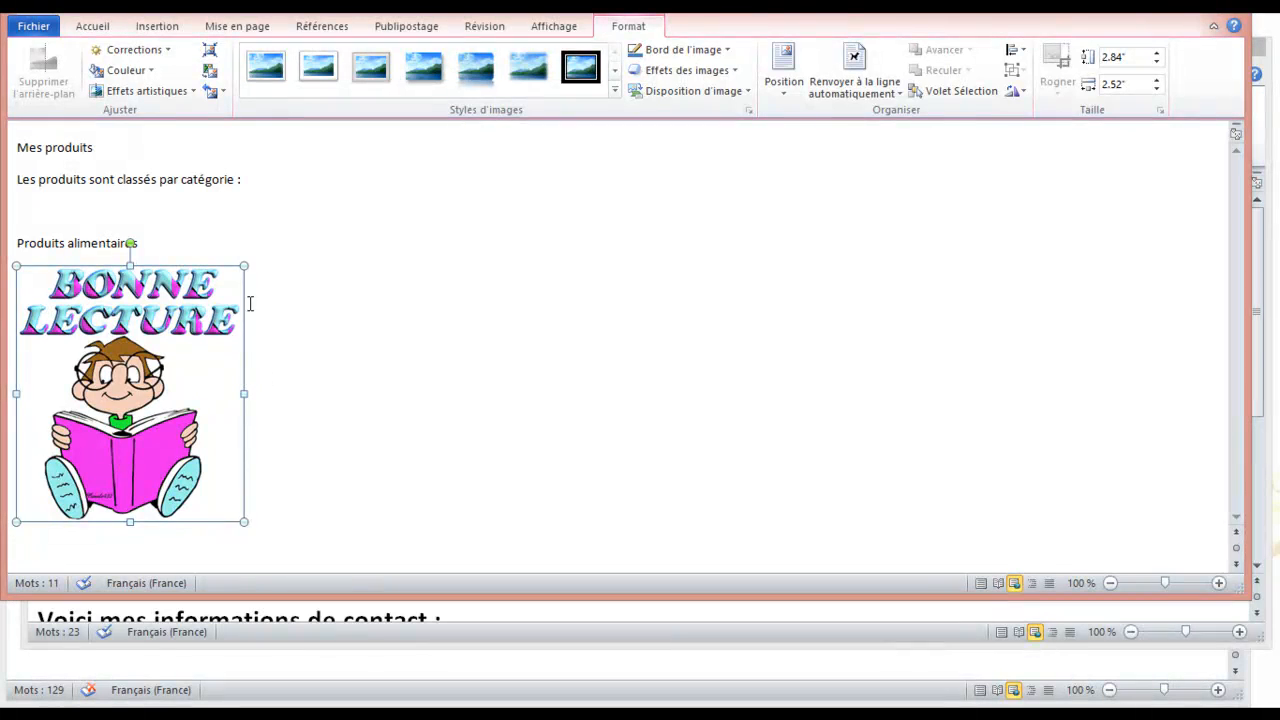
Shrink the picture to 2.09" and paste copies to make a row of six
drag(245, 266, 184, 330)
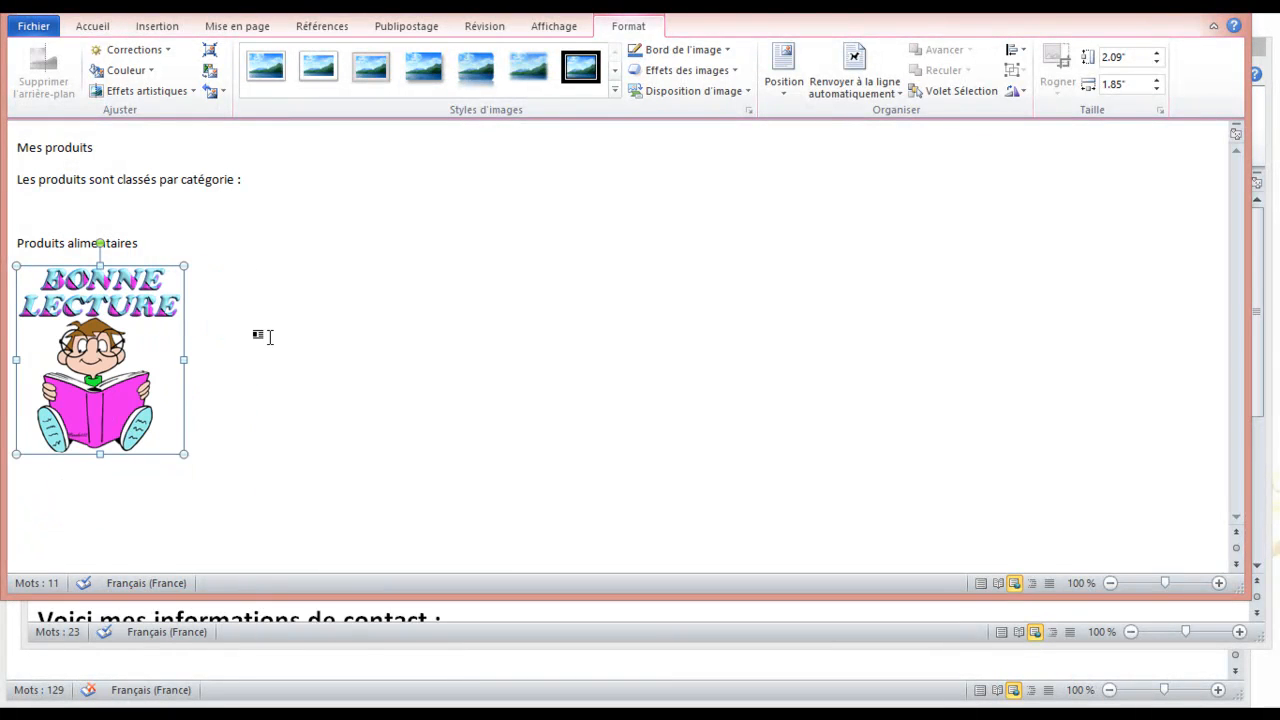
click(381, 316)
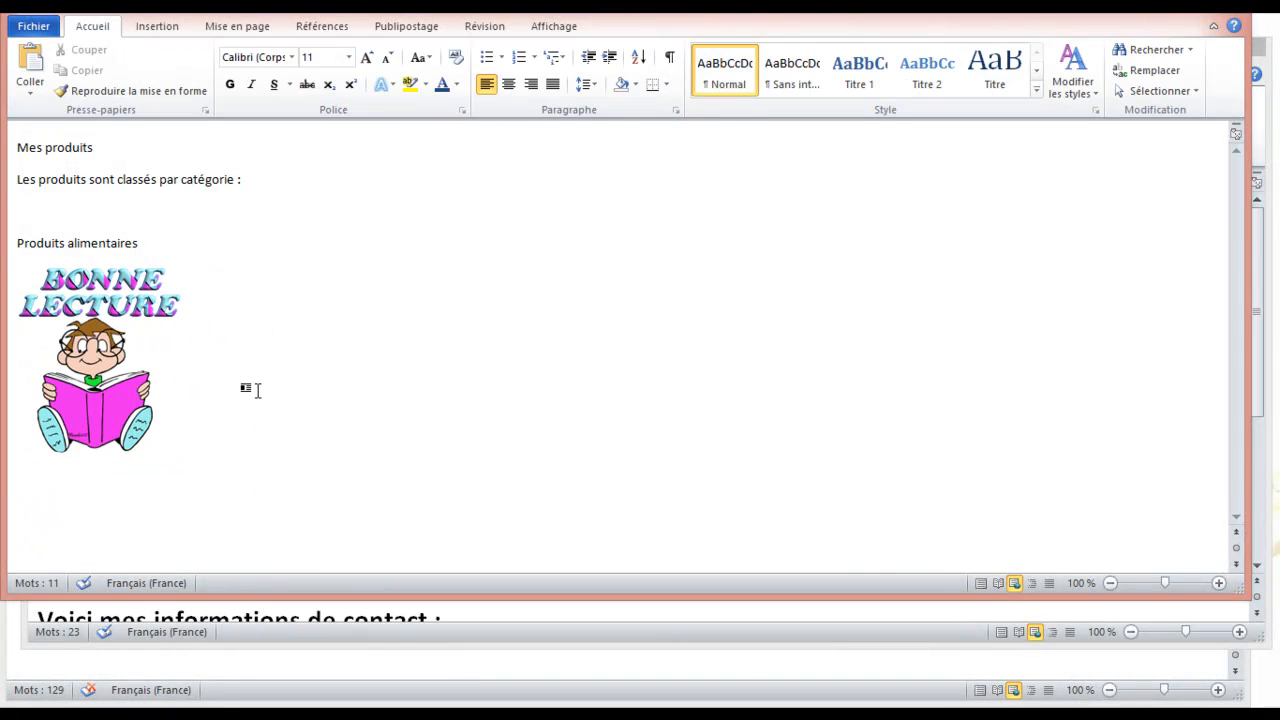
click(145, 340)
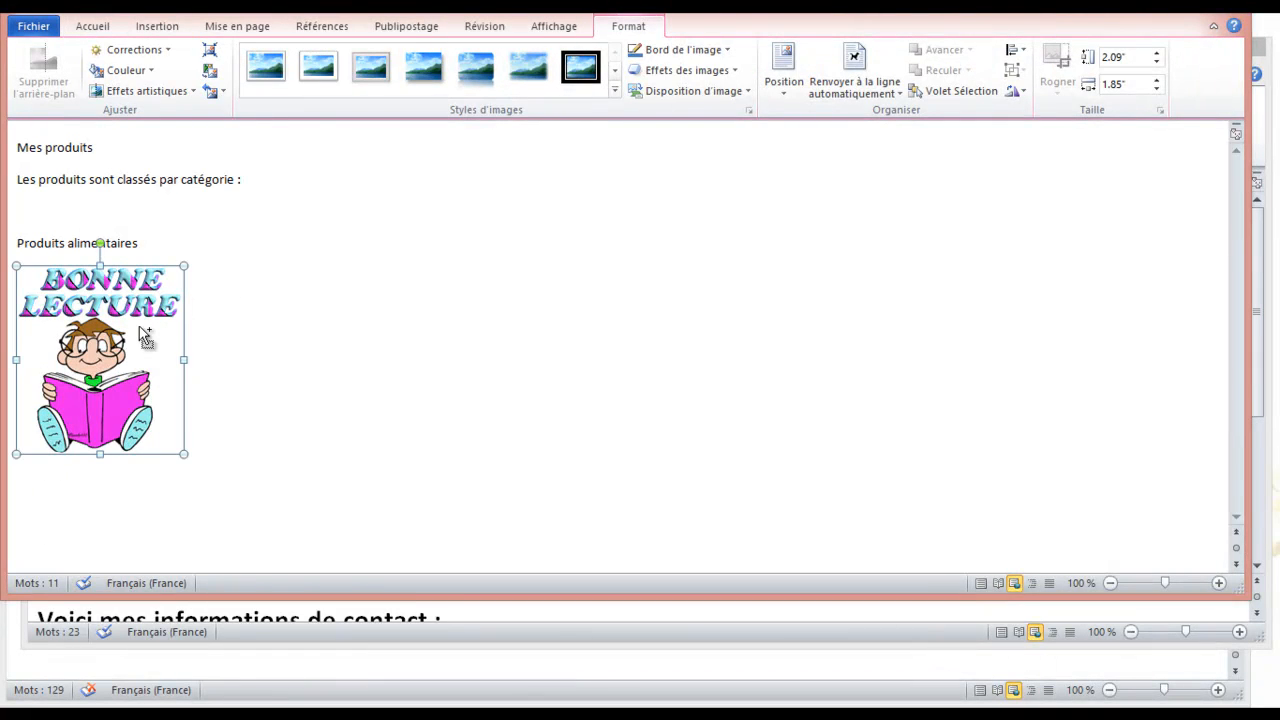
key(ctrl+c)
key(Right)
key(ctrl+v)
key(ctrl+v)
key(ctrl+v)
key(ctrl+v)
key(ctrl+v)
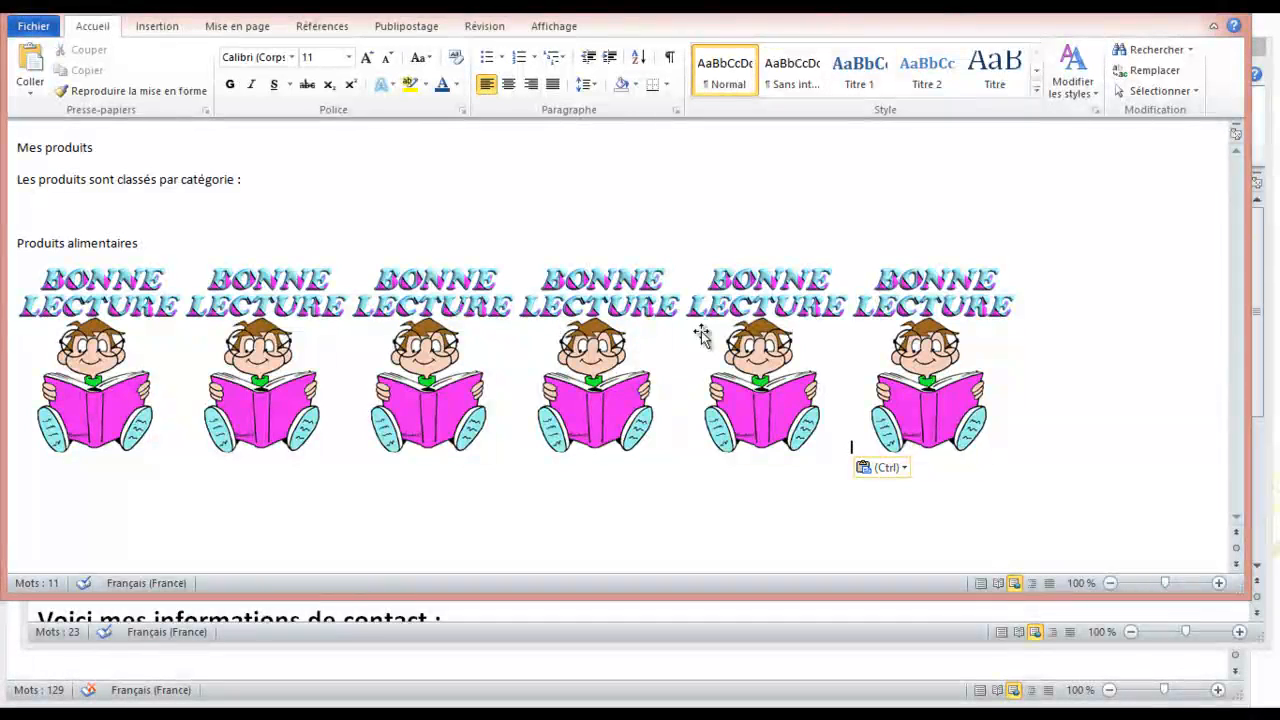
Delete the Produits alimentaires line above the pictures
click(300, 332)
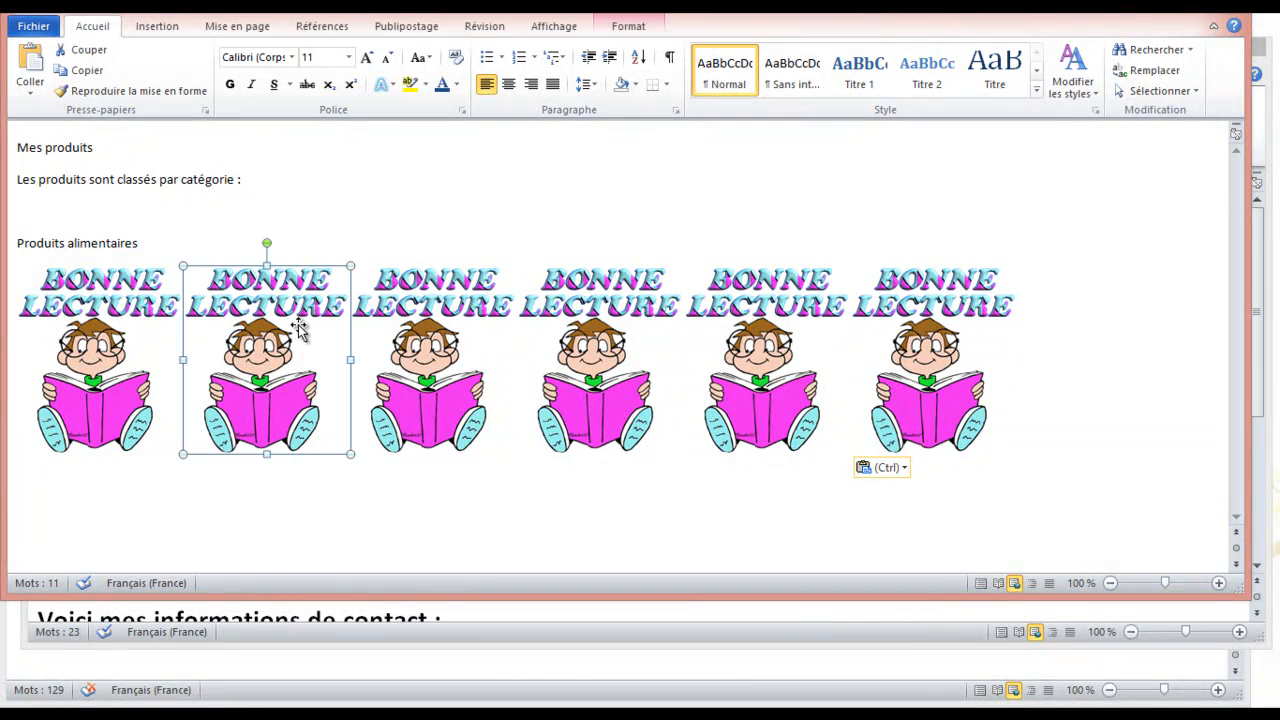
drag(146, 244, 34, 242)
click(146, 266)
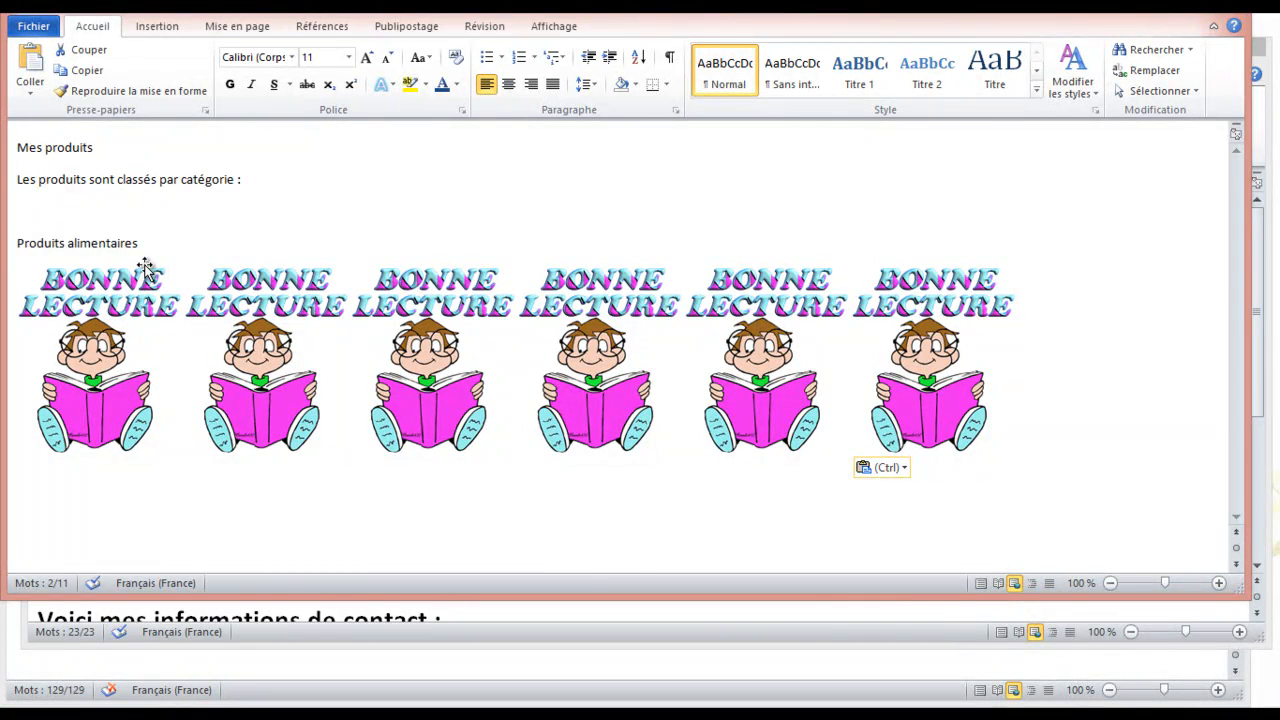
key(Delete)
click(252, 292)
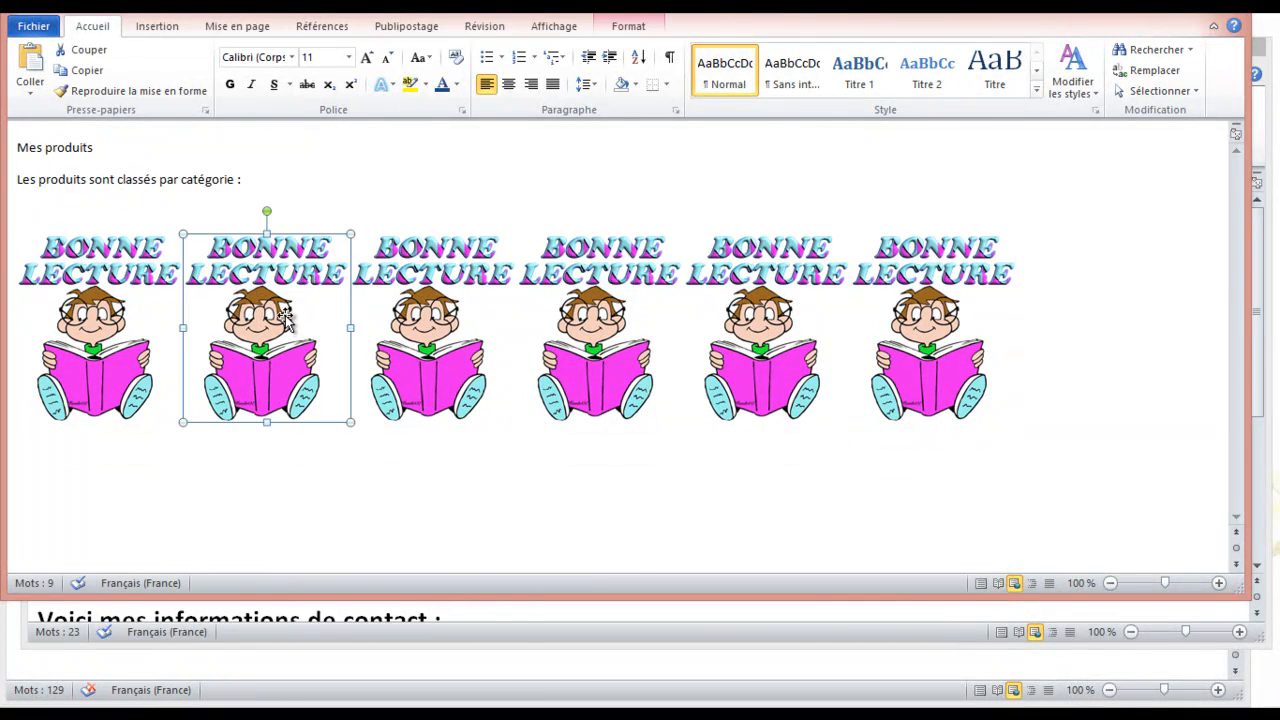
Replace the second and third pictures with the Hakuna Matata and onsenfou gendarme images
right_click(285, 318)
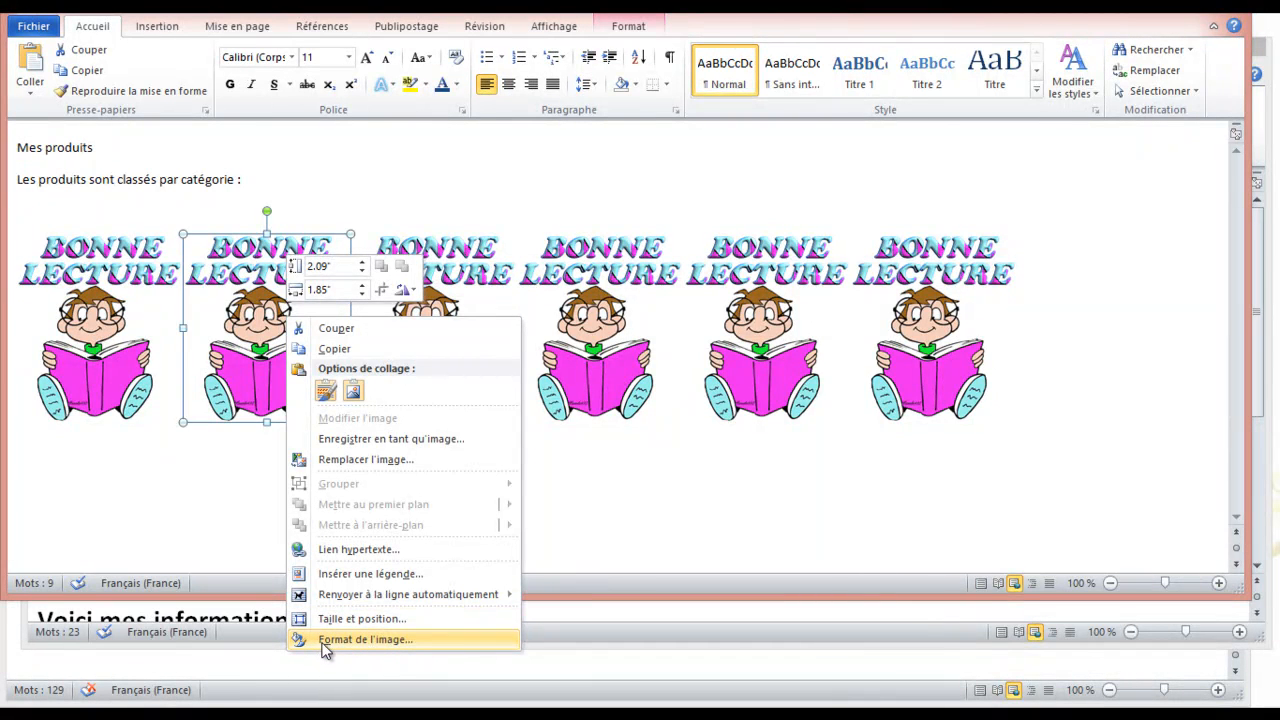
click(380, 462)
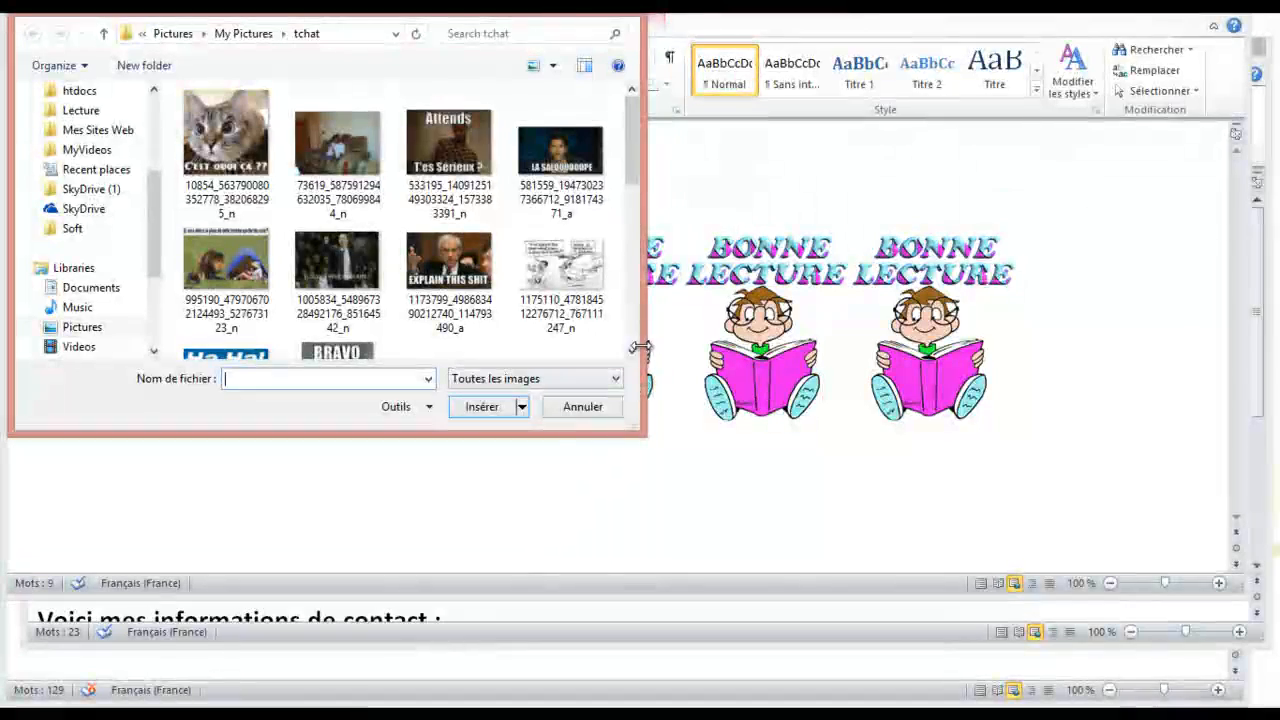
scroll(632, 352, down, 5)
double_click(449, 258)
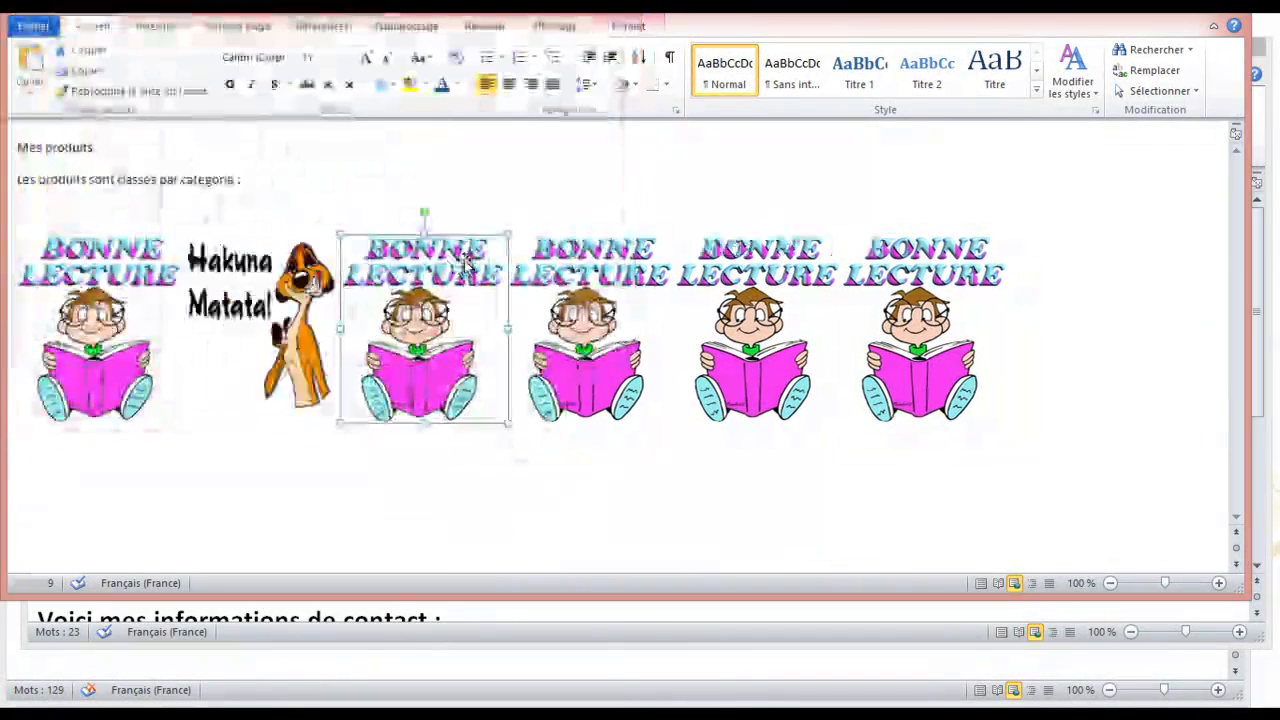
double_click(413, 325)
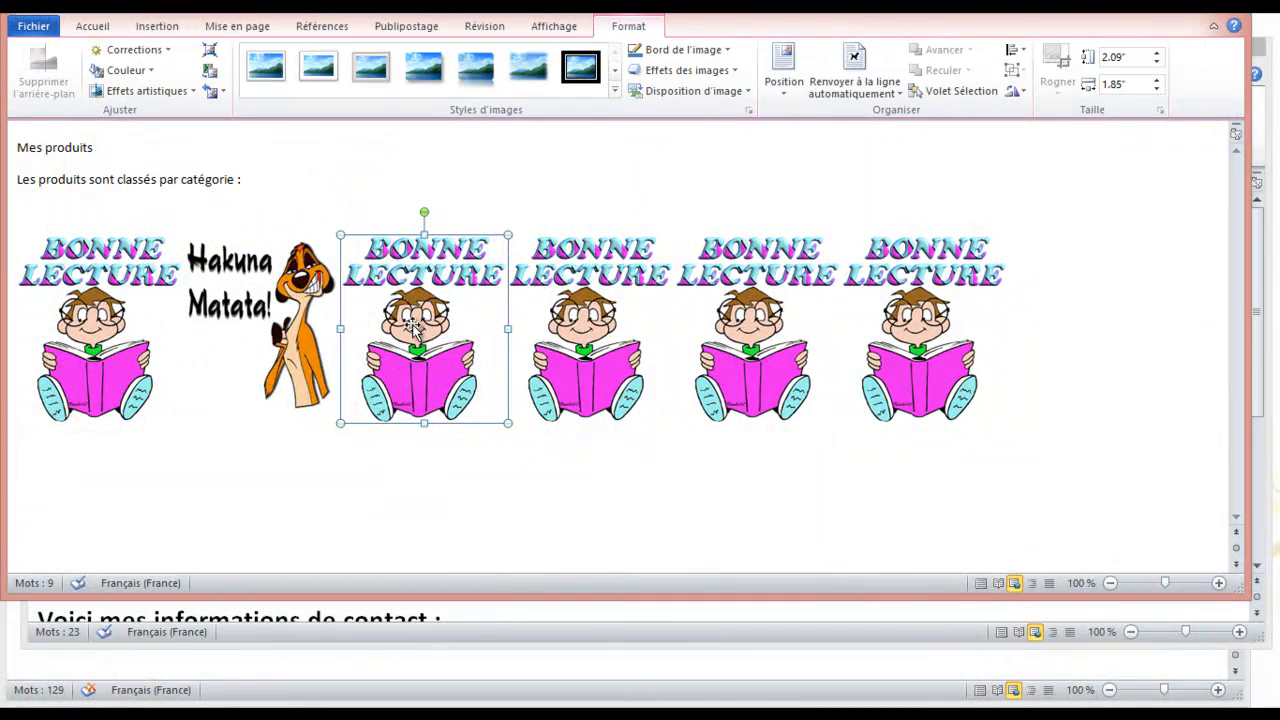
right_click(413, 325)
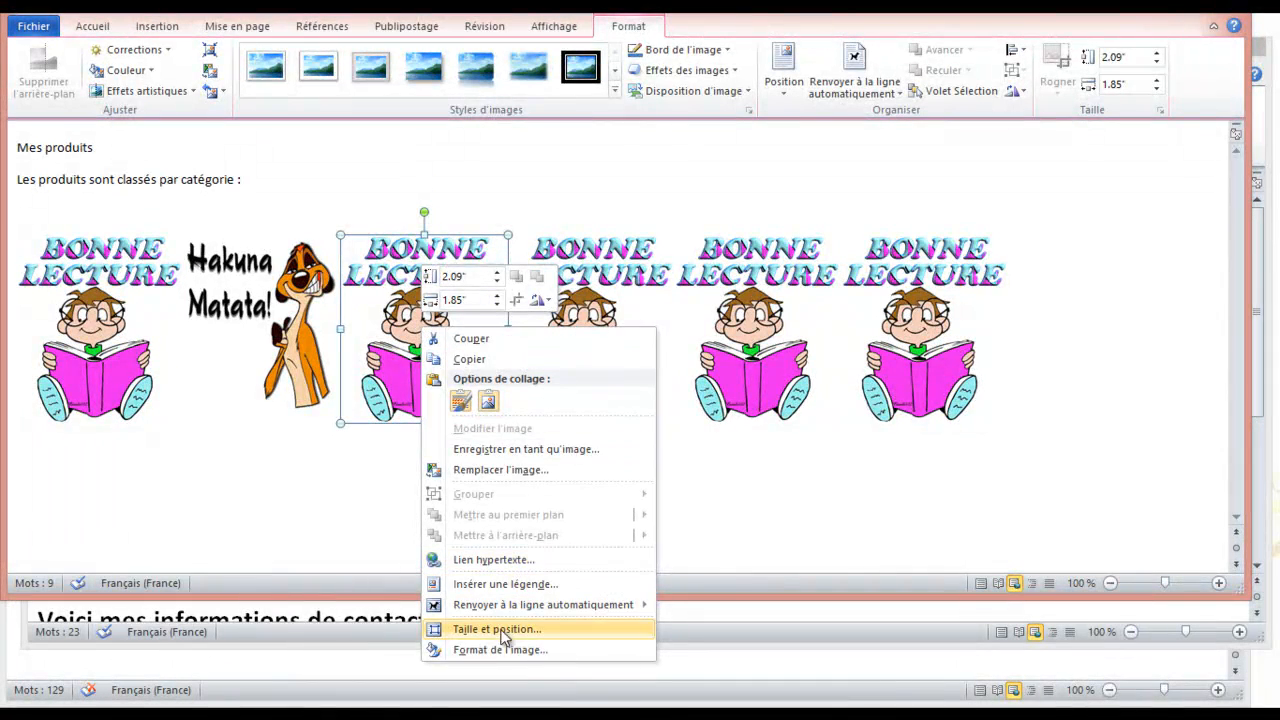
click(503, 469)
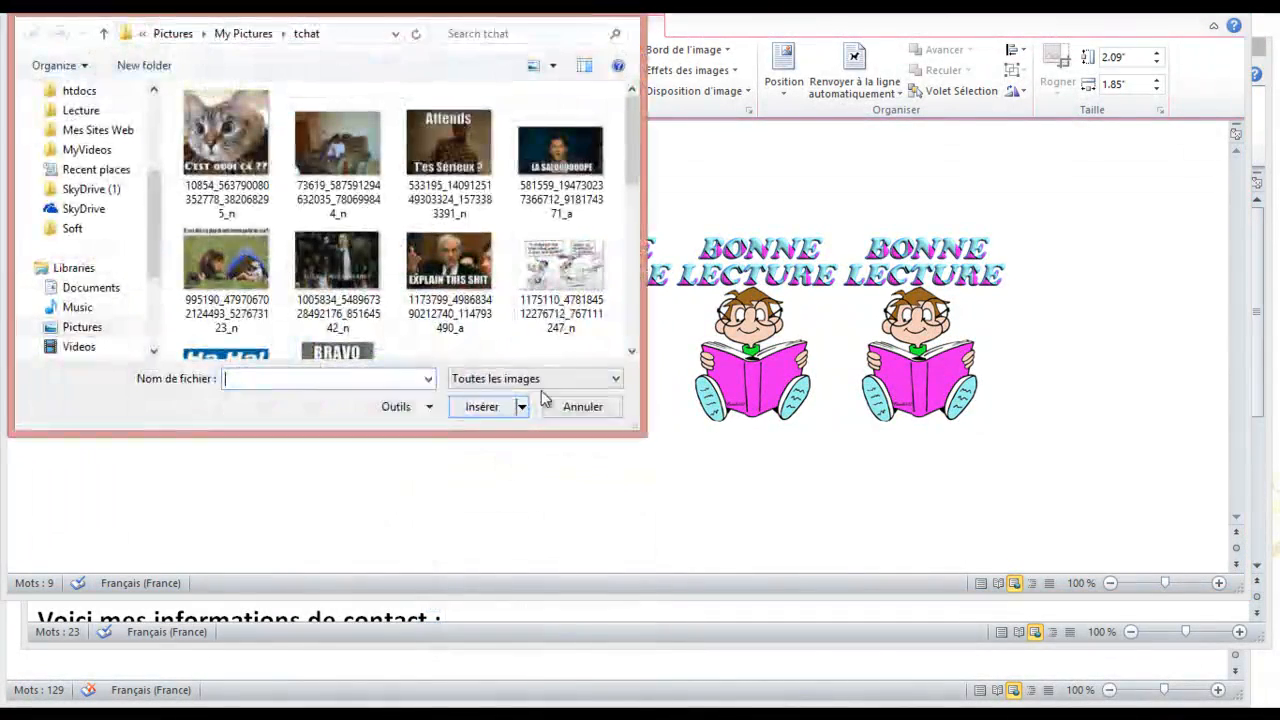
click(631, 351)
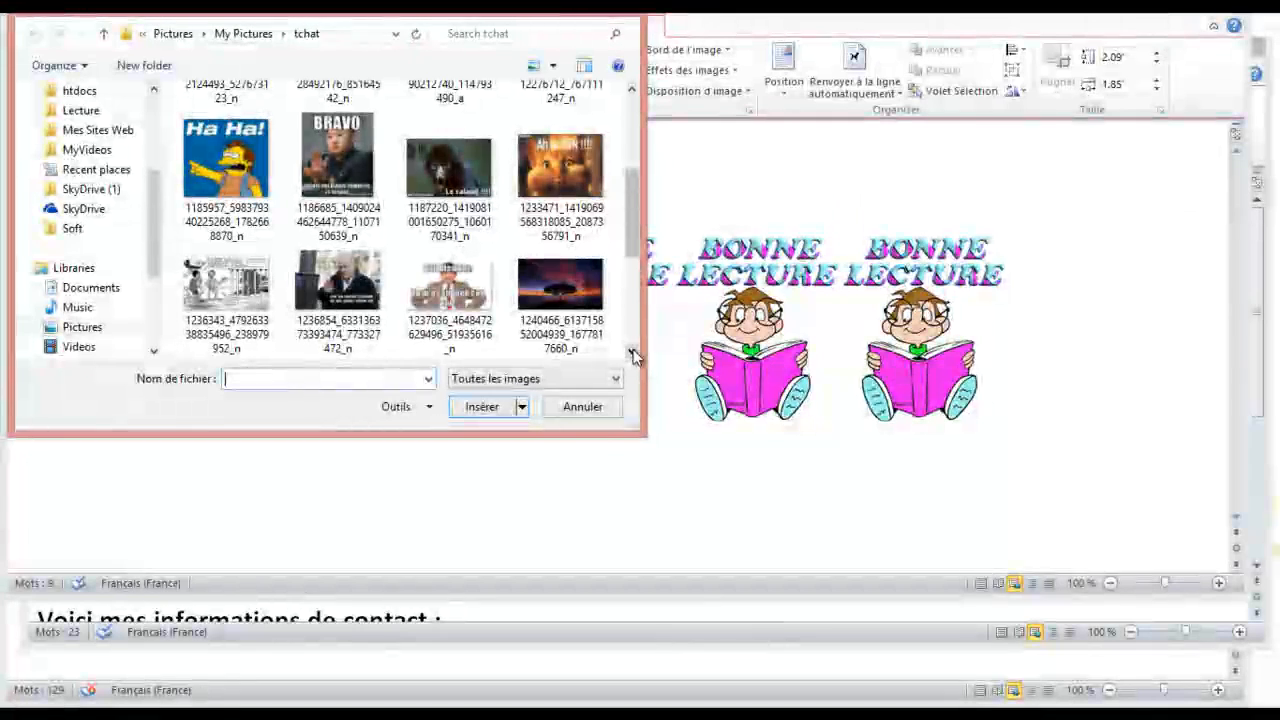
click(631, 354)
double_click(548, 310)
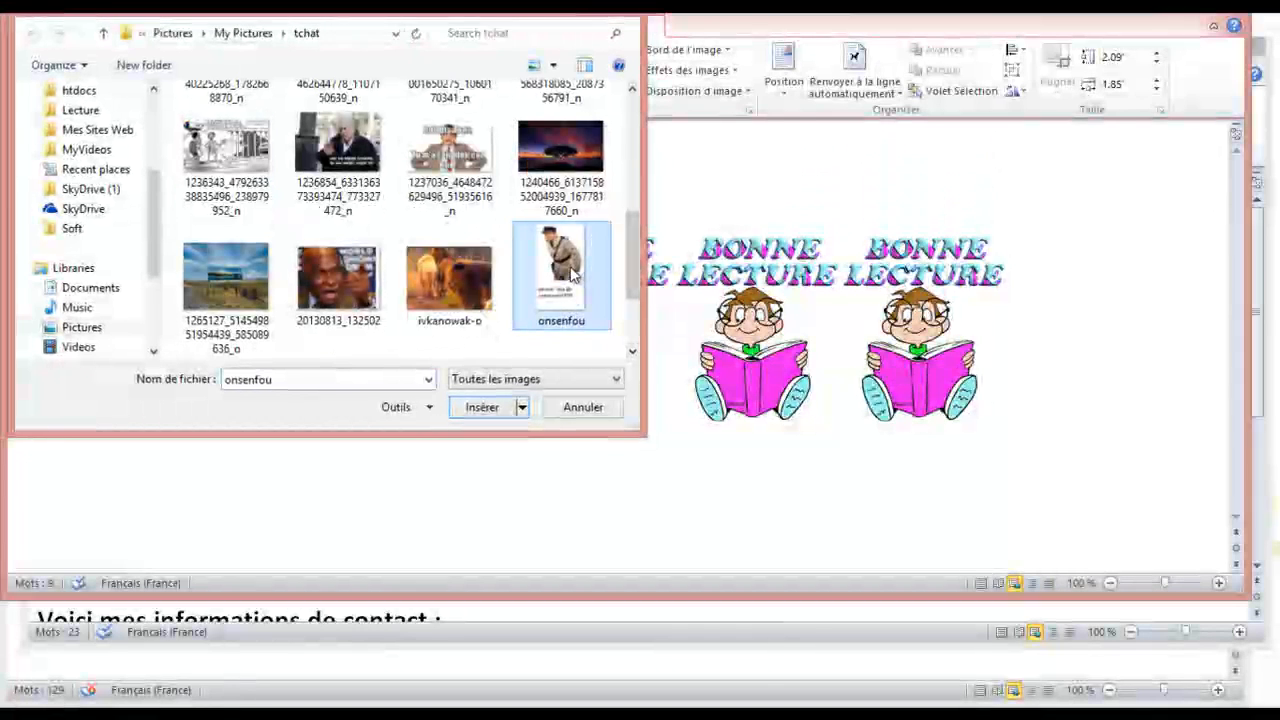
Replace the fourth and fifth pictures with the BRAVO and lion-and-tent images
click(537, 318)
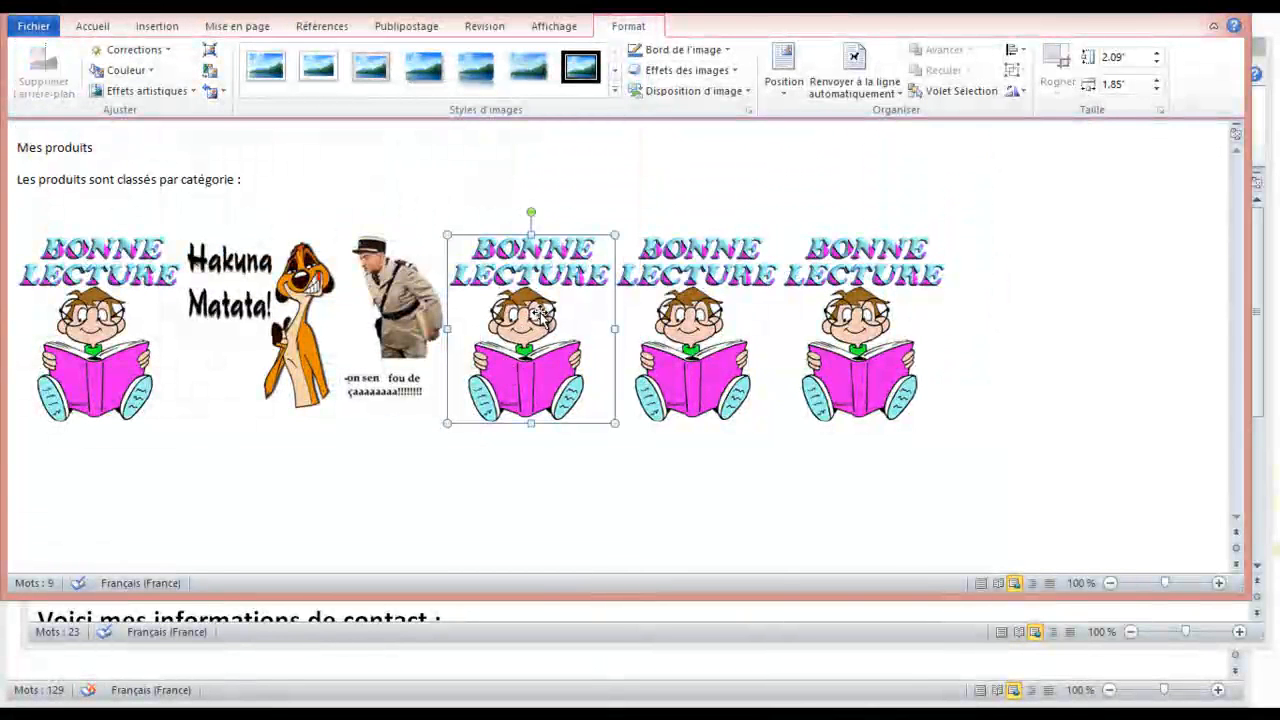
right_click(540, 316)
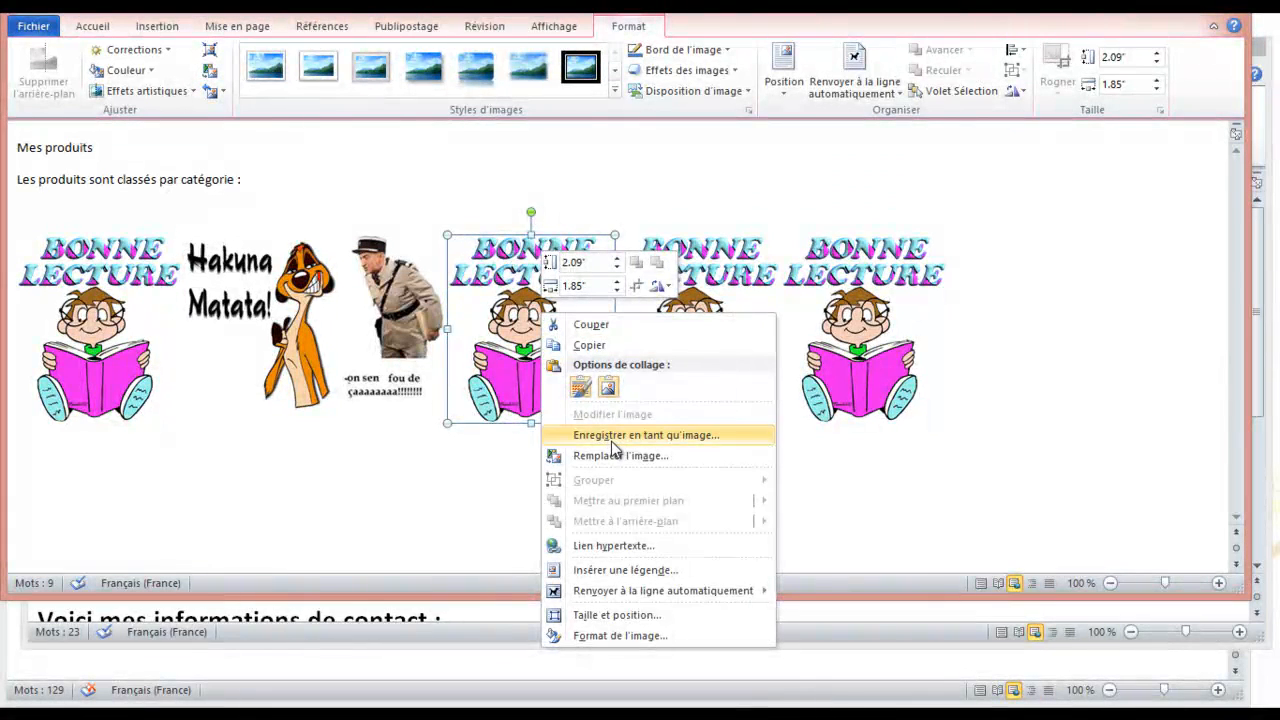
click(609, 455)
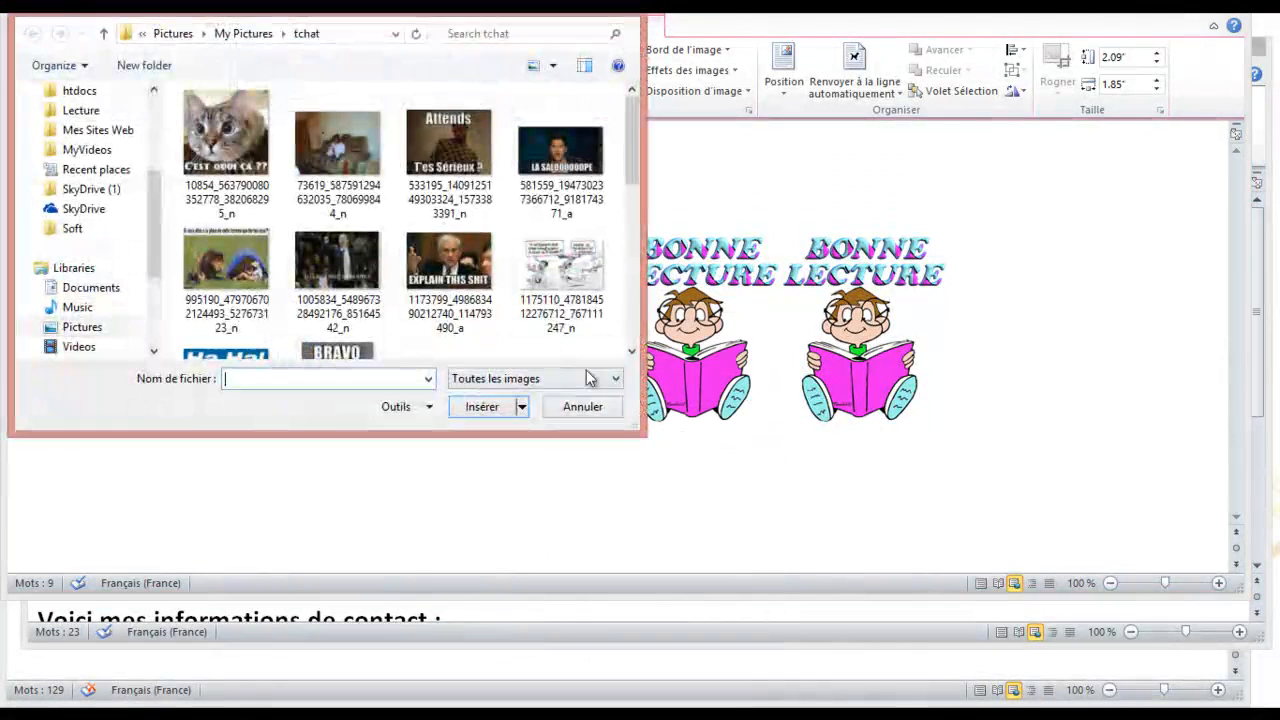
scroll(630, 355, down, 3)
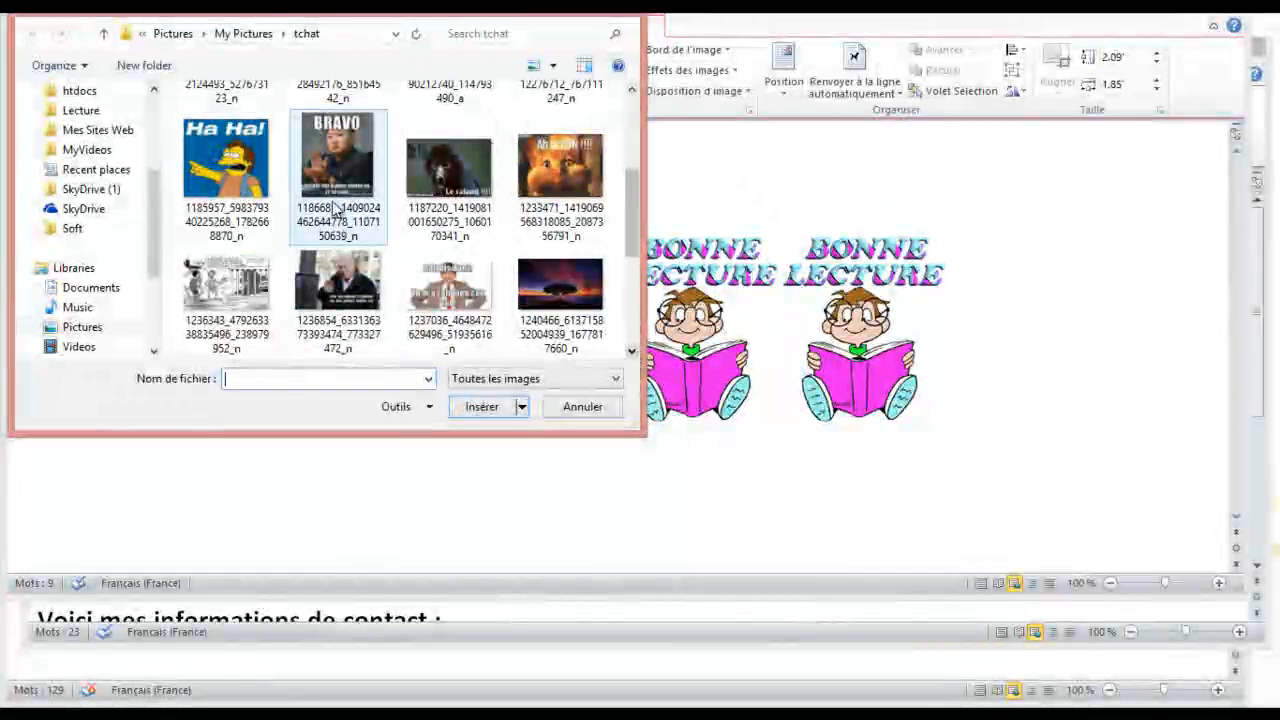
double_click(330, 200)
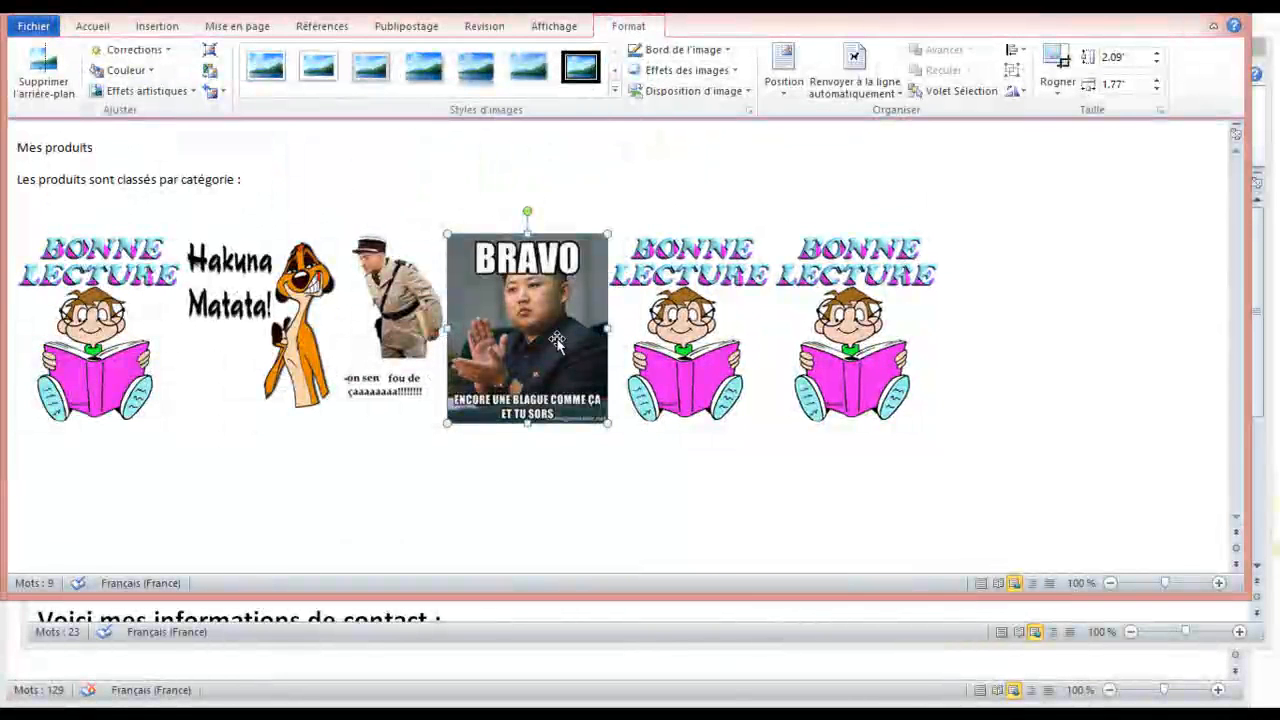
click(695, 335)
right_click(697, 333)
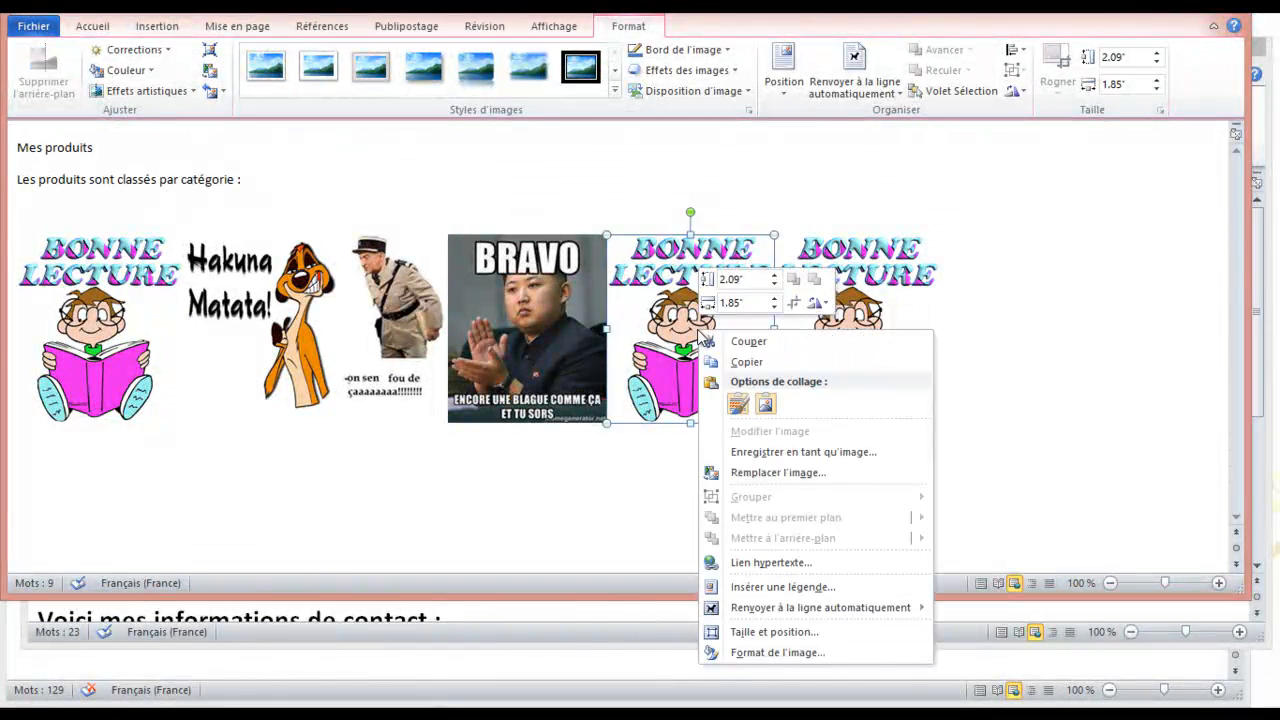
click(785, 474)
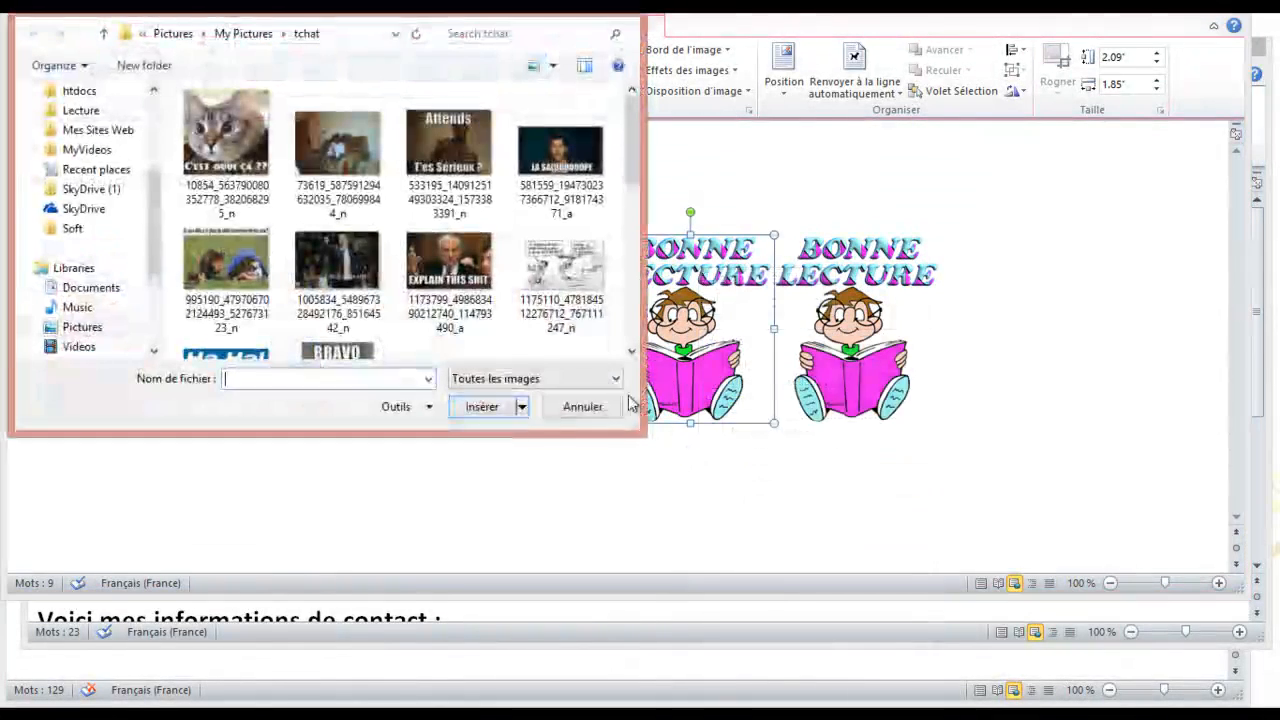
double_click(226, 262)
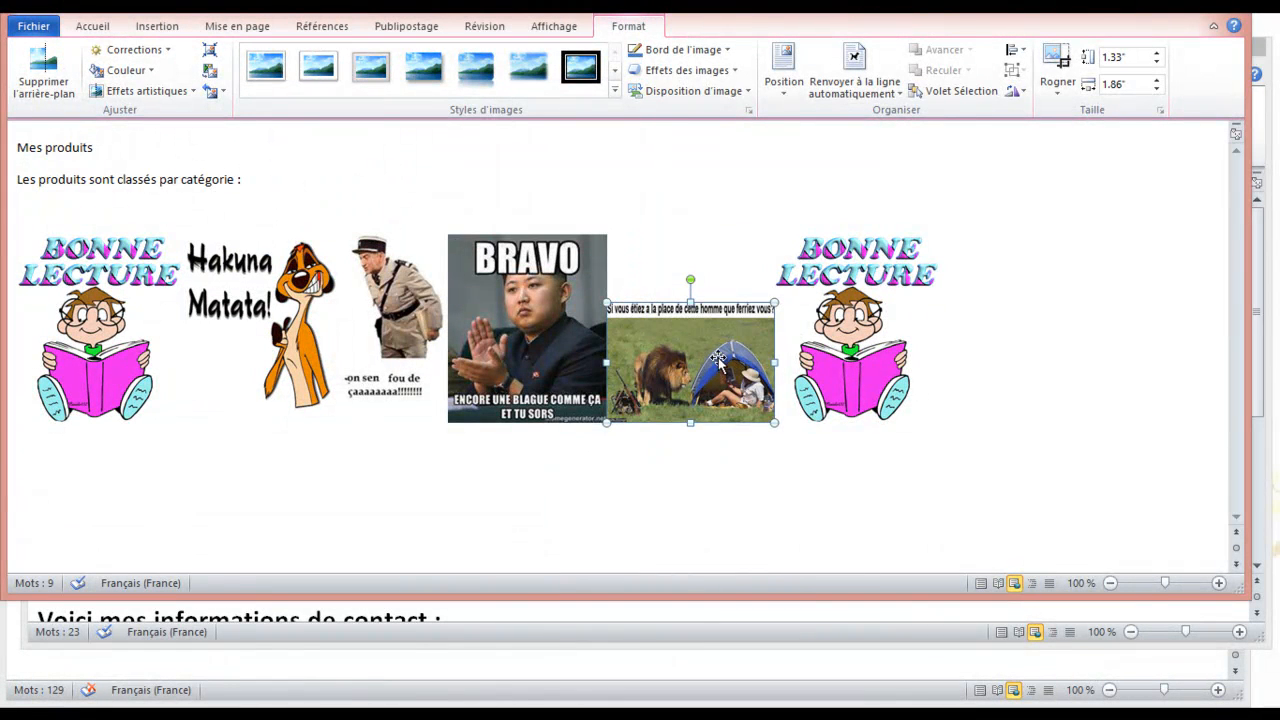
Save the last Bonne Lecture picture as GooddayGoodnight.gif, overwriting the existing file
click(859, 330)
right_click(862, 325)
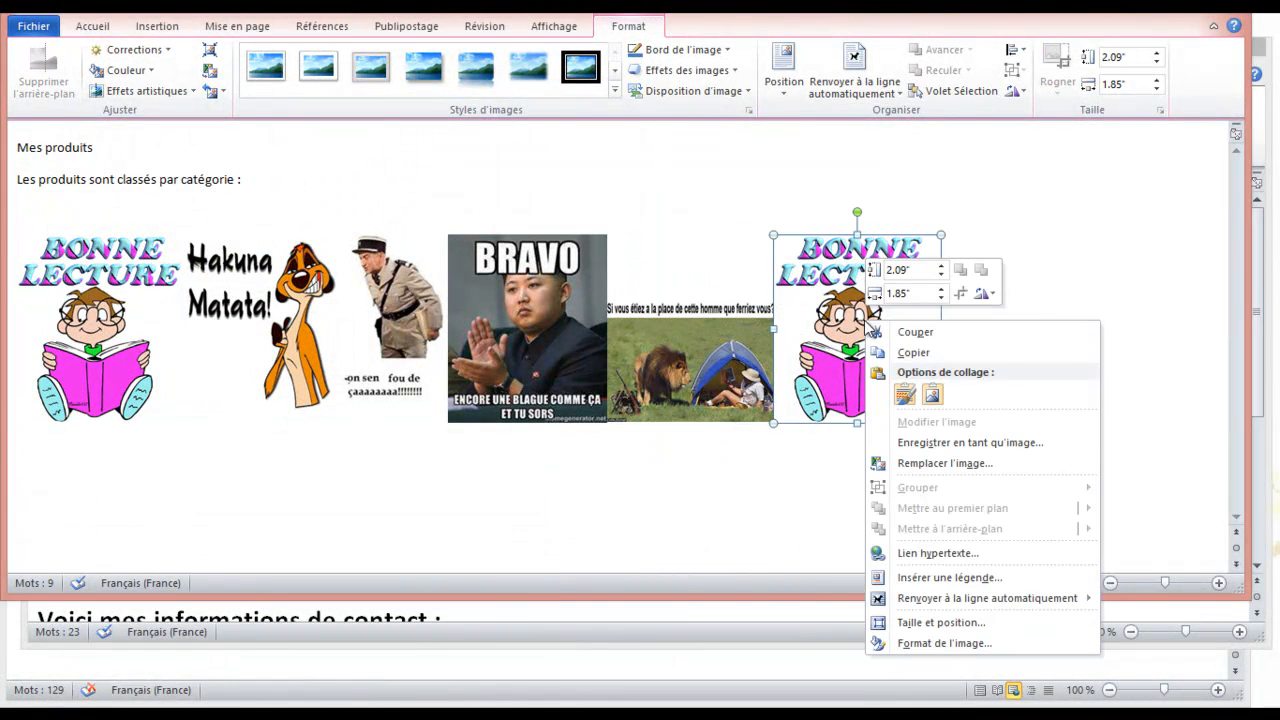
click(957, 438)
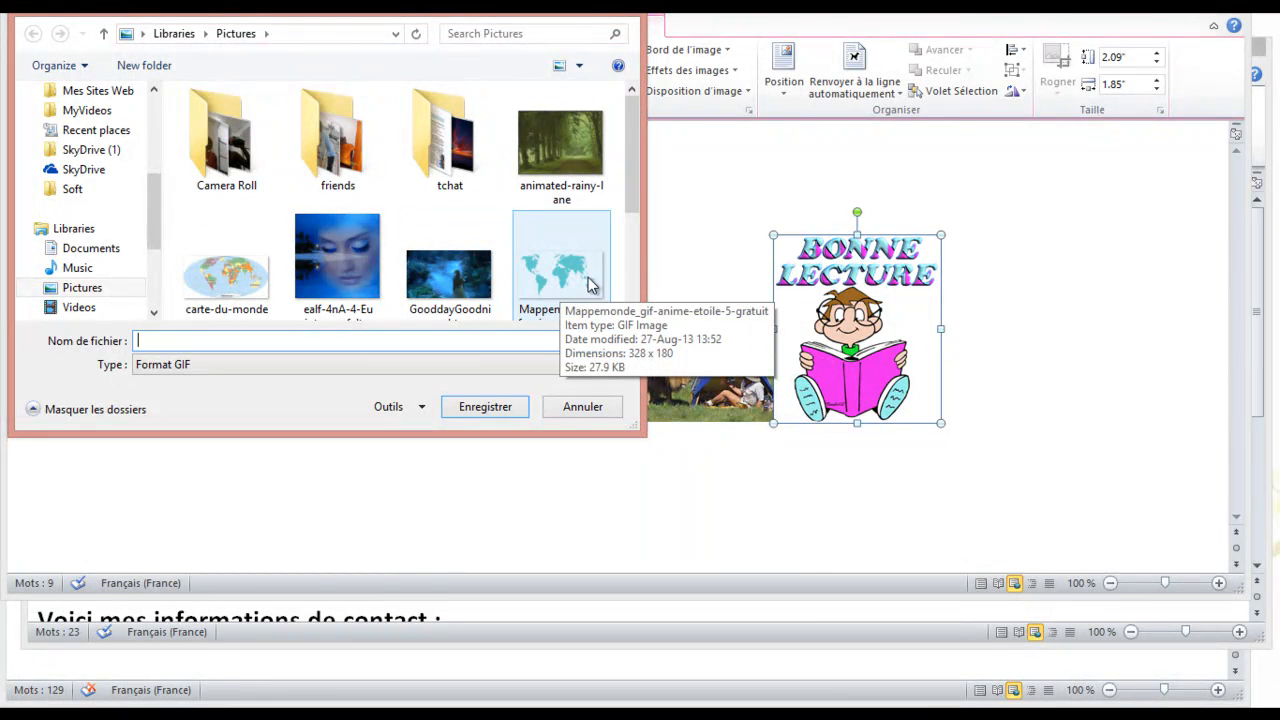
click(450, 281)
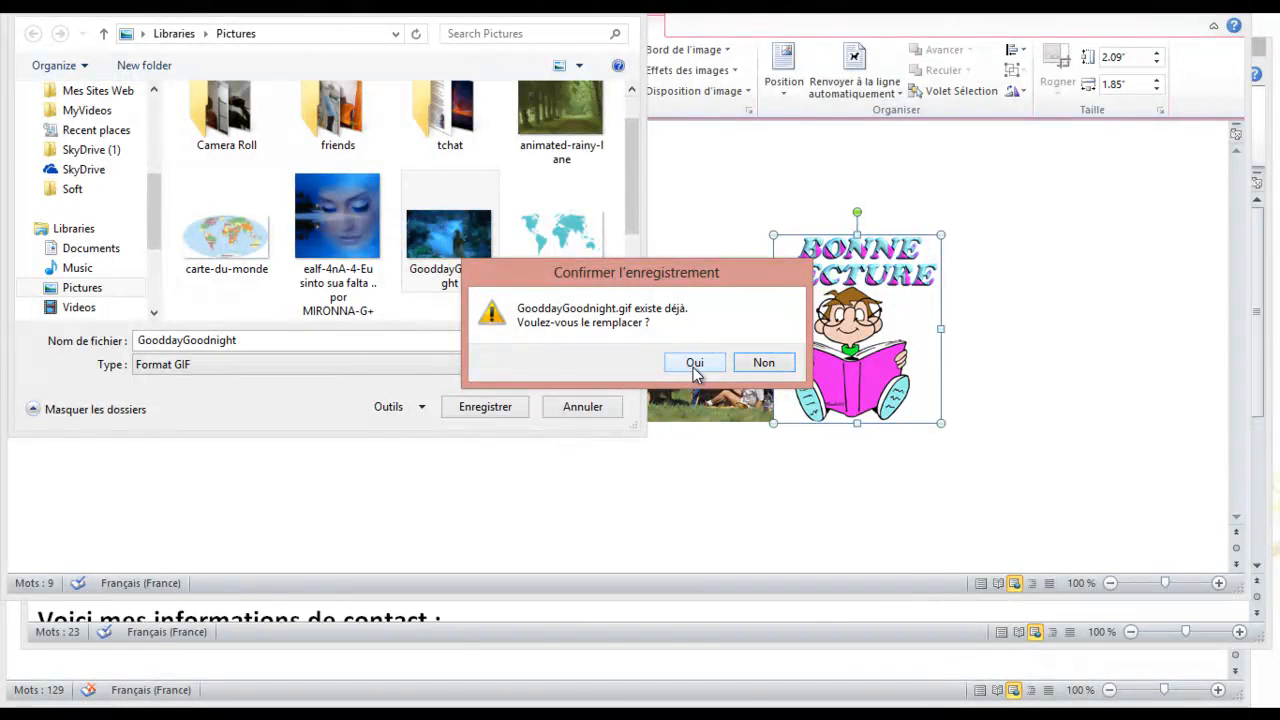
click(764, 366)
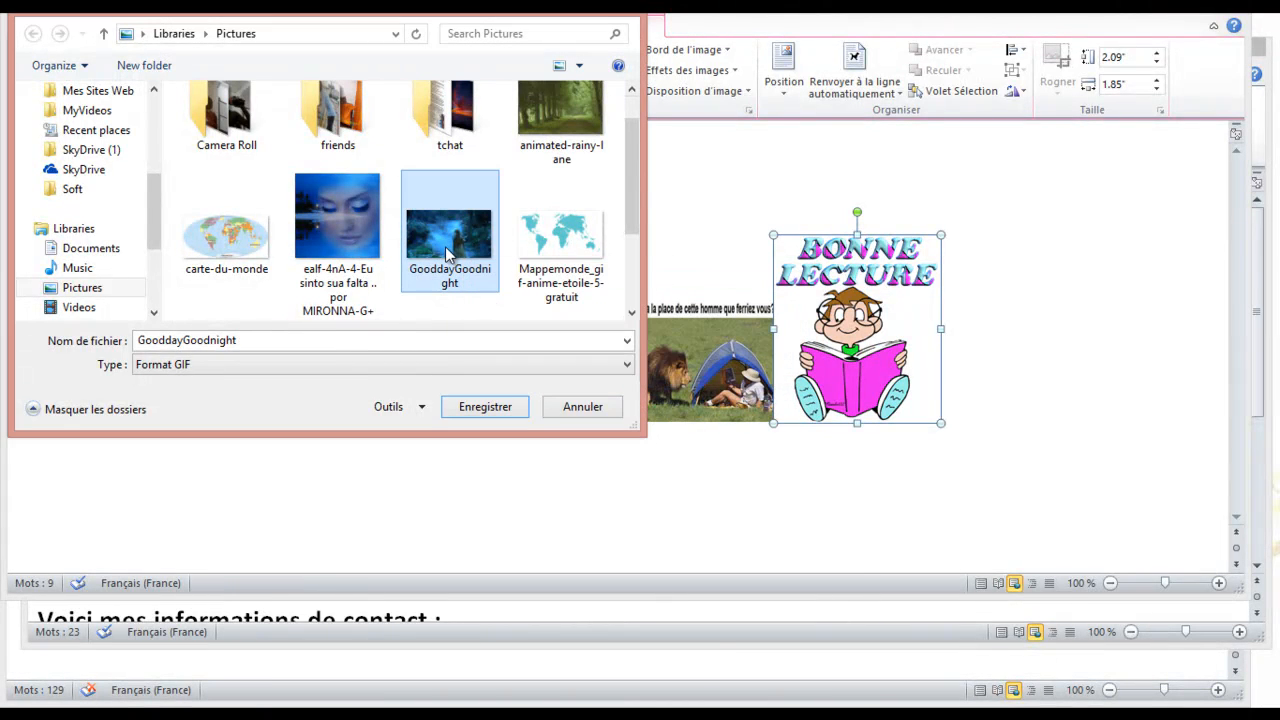
double_click(447, 251)
click(689, 364)
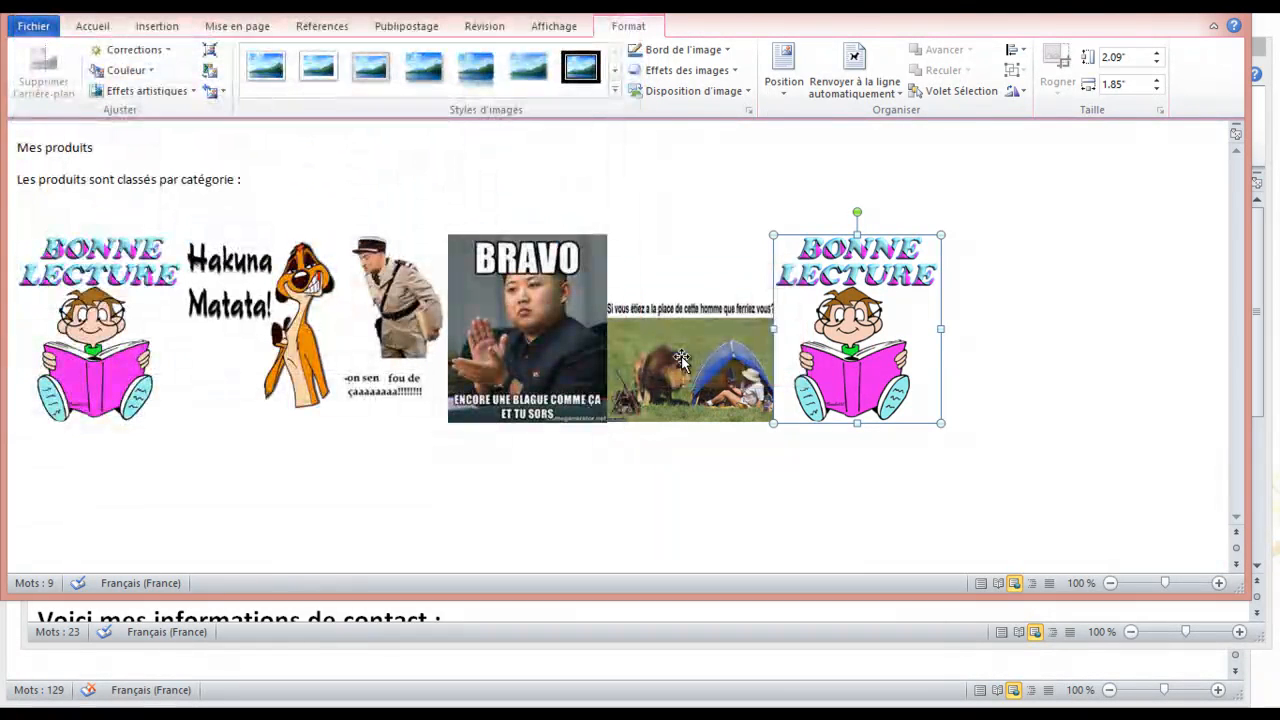
Replace the last picture with the lion pack image
right_click(847, 358)
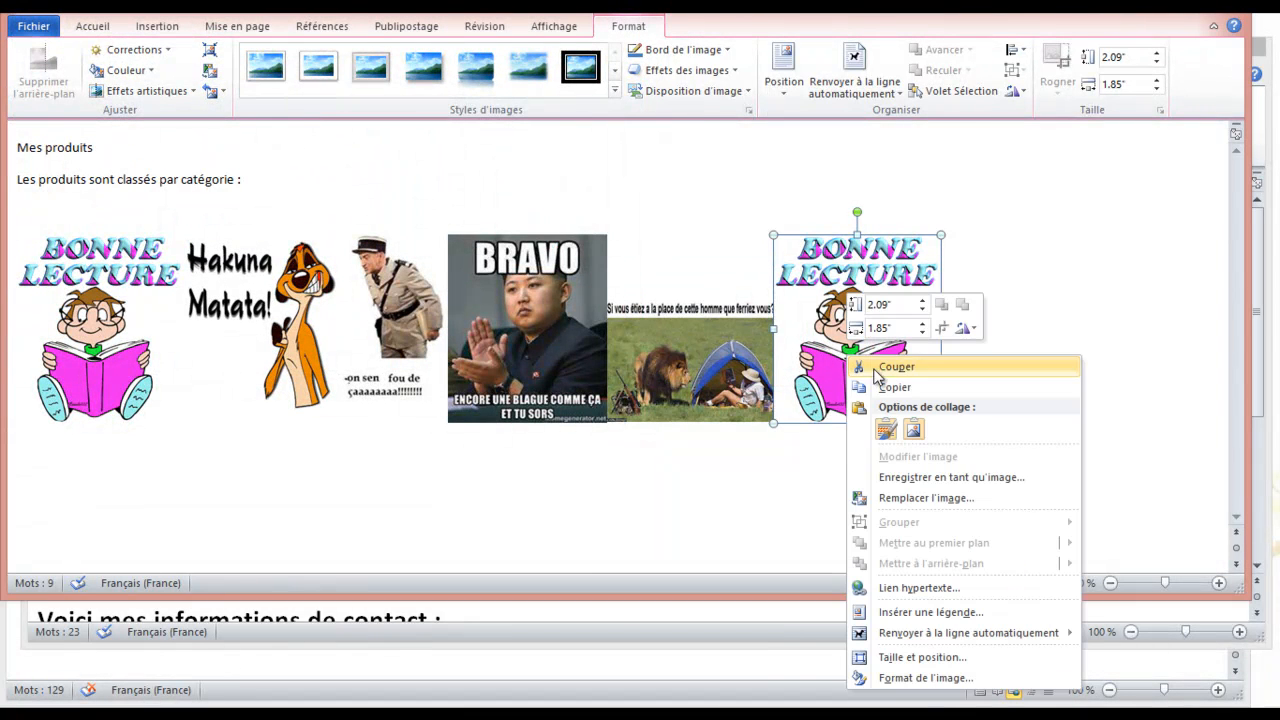
click(922, 498)
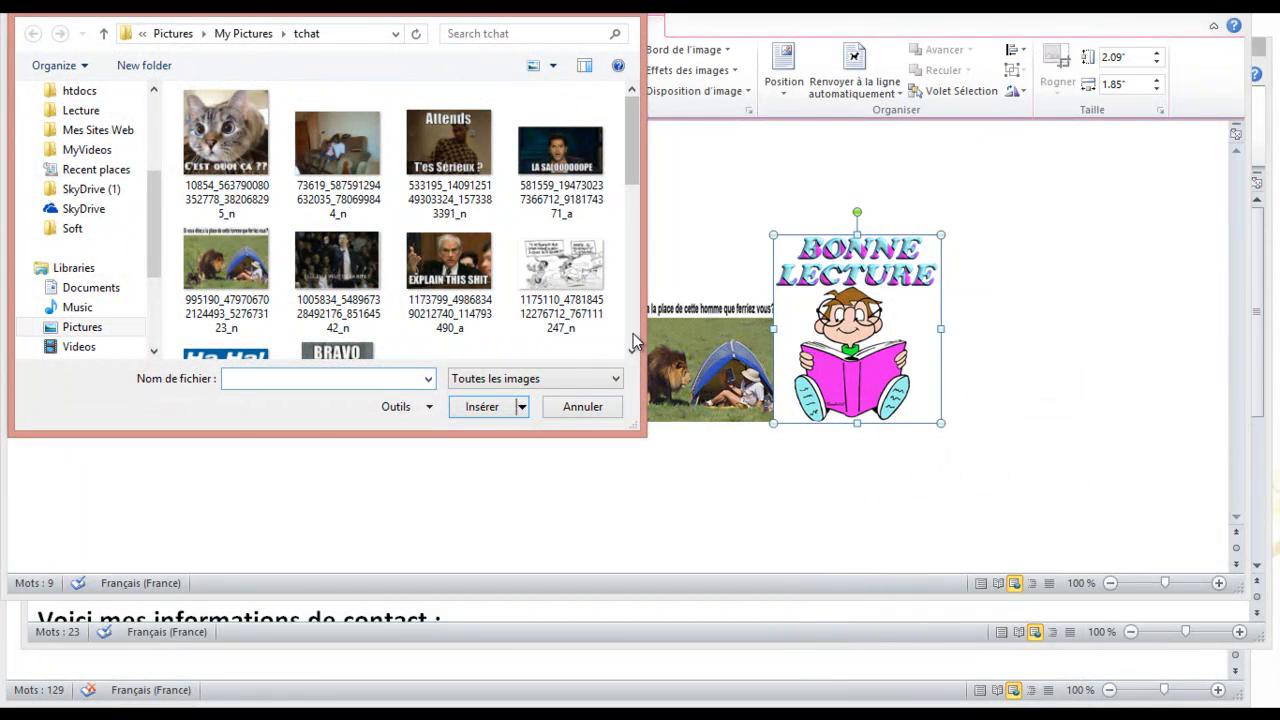
scroll(632, 342, down, 2)
drag(634, 251, 645, 310)
double_click(455, 230)
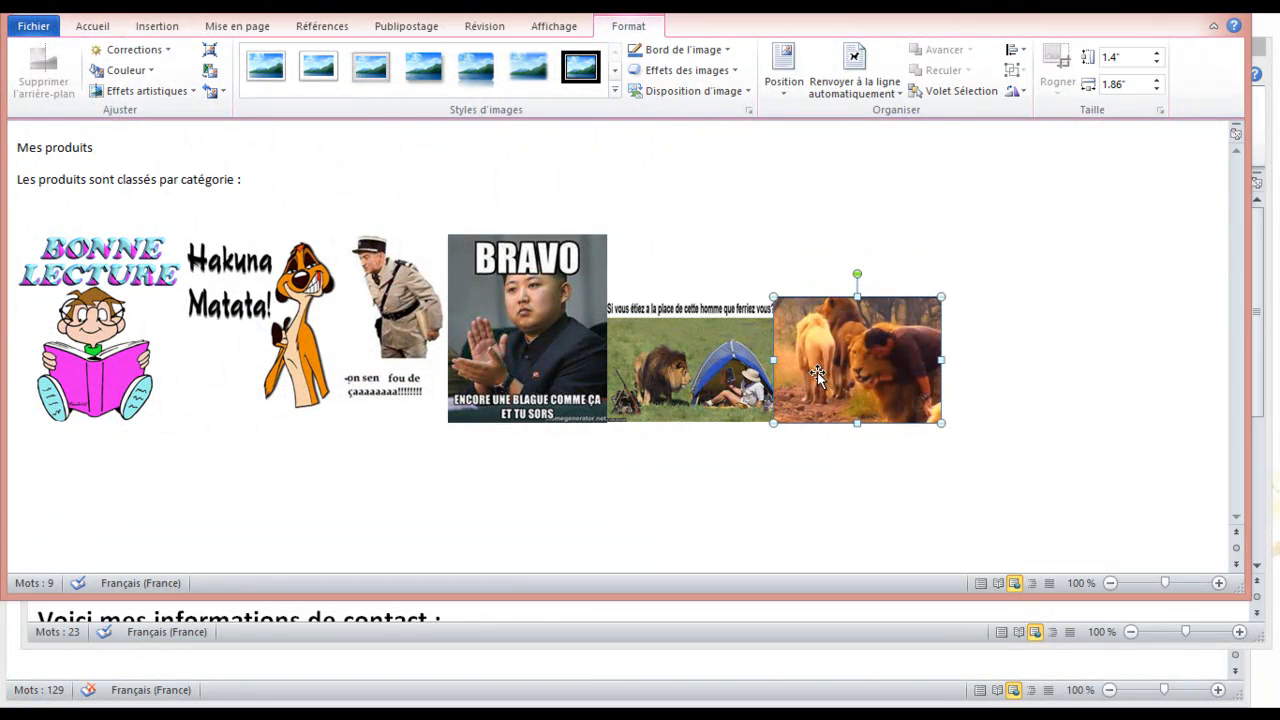
Stretch the lion-and-tent and lion pack pictures up to the full row height
click(726, 366)
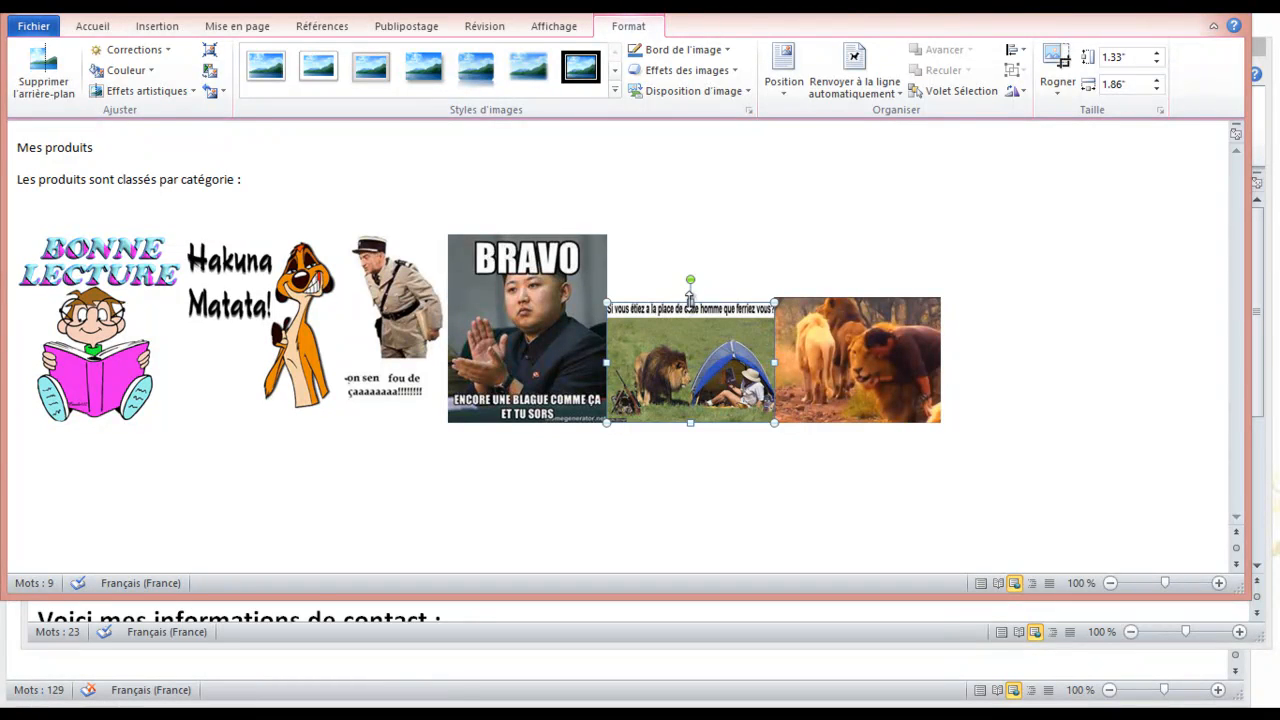
drag(690, 300, 688, 233)
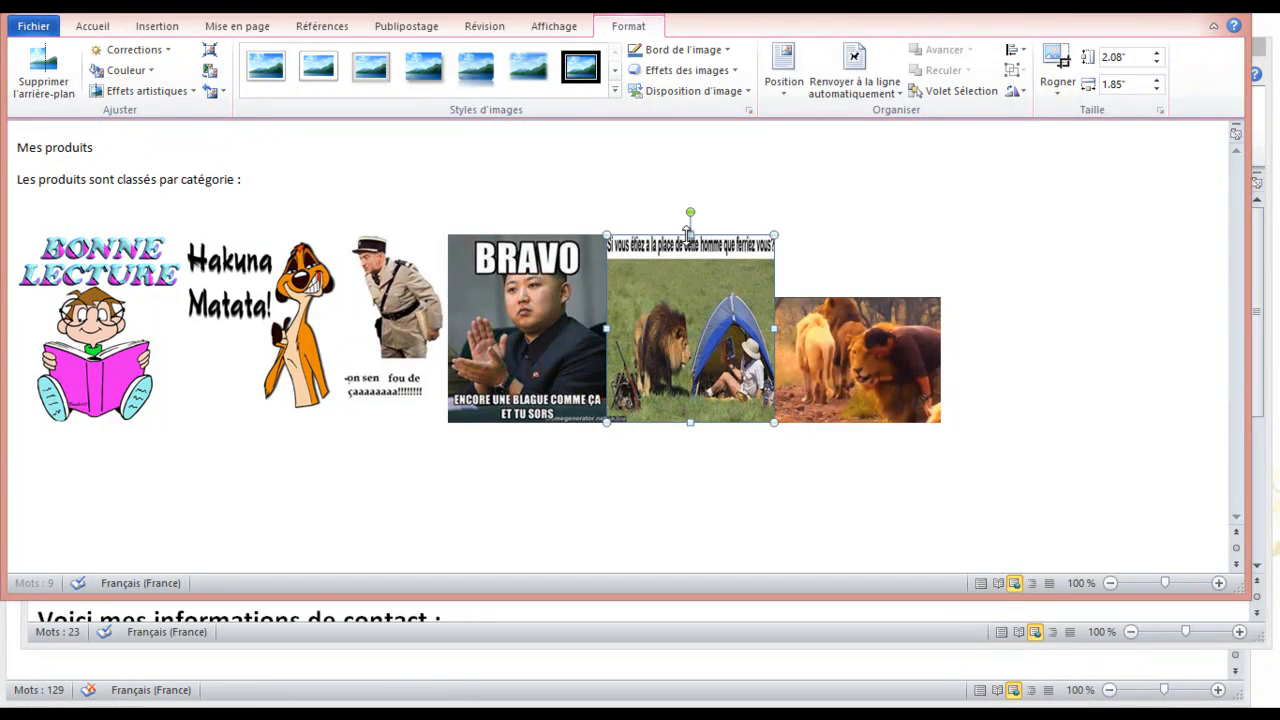
click(846, 325)
drag(858, 295, 852, 235)
Widen the gendarme picture and narrow Hakuna Matata to 1.53" and Bonne Lecture to 1.35"
click(390, 300)
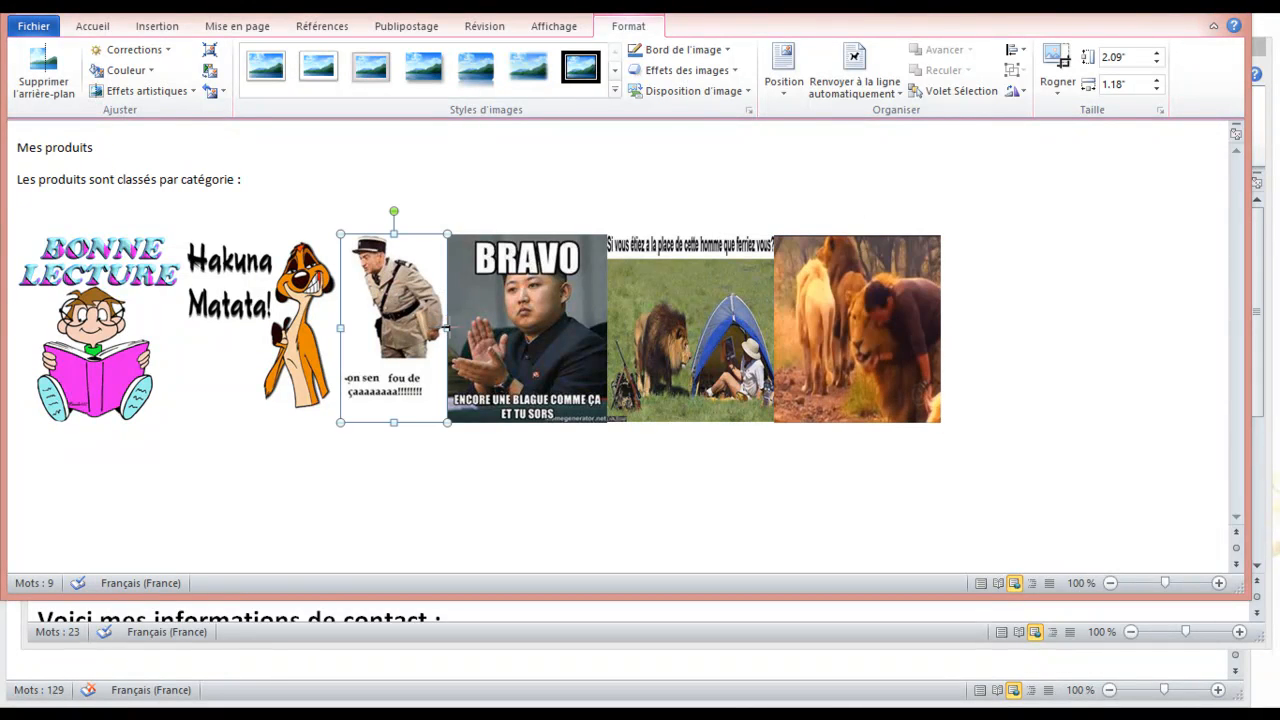
drag(447, 327, 468, 327)
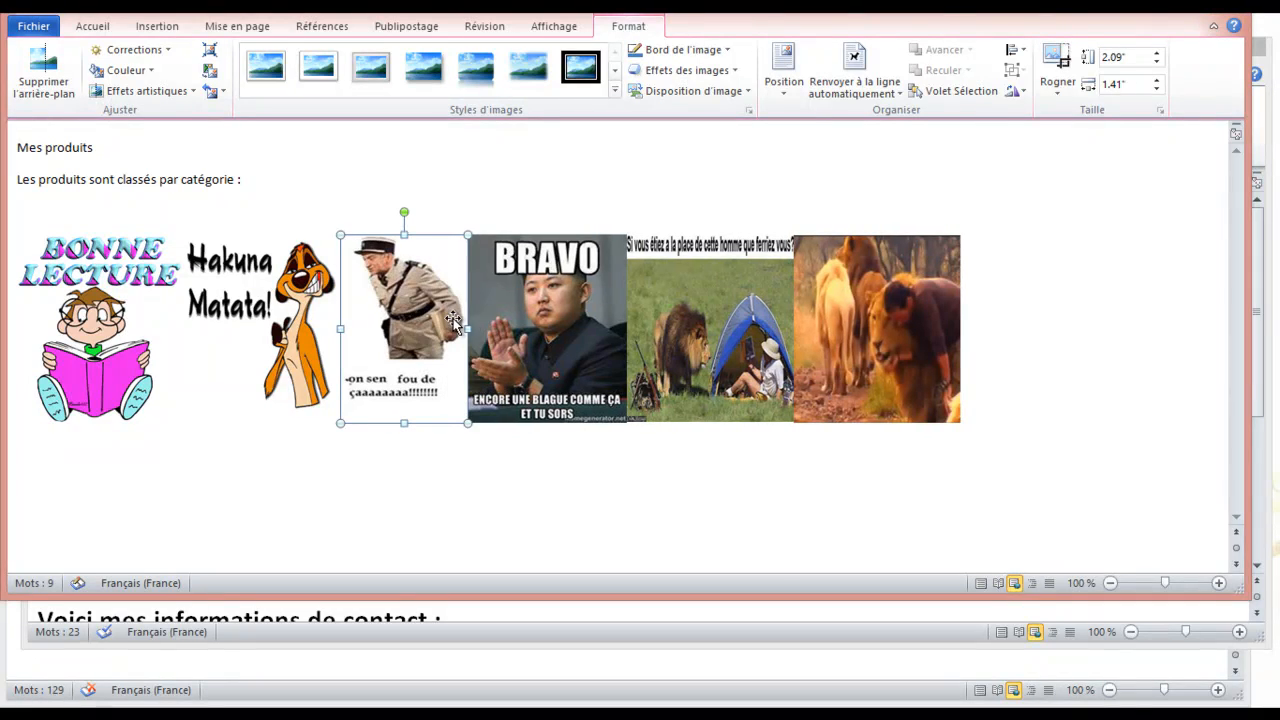
click(305, 313)
drag(190, 329, 212, 329)
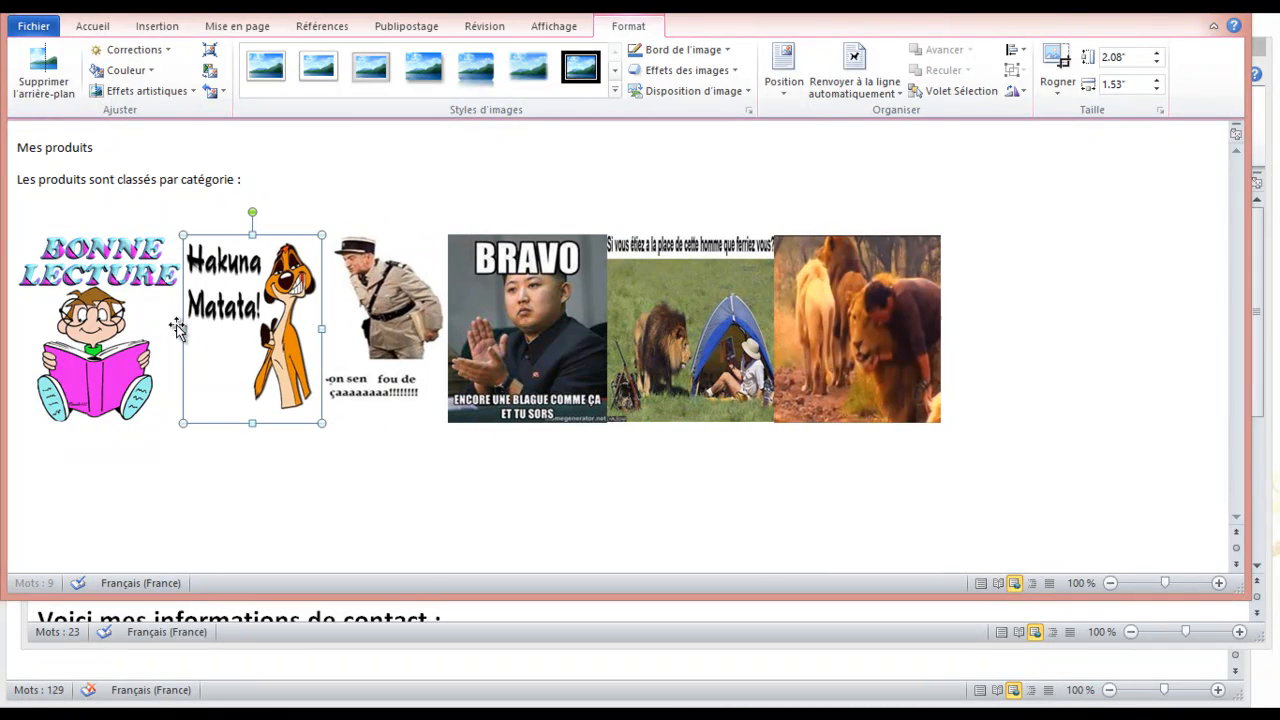
click(90, 312)
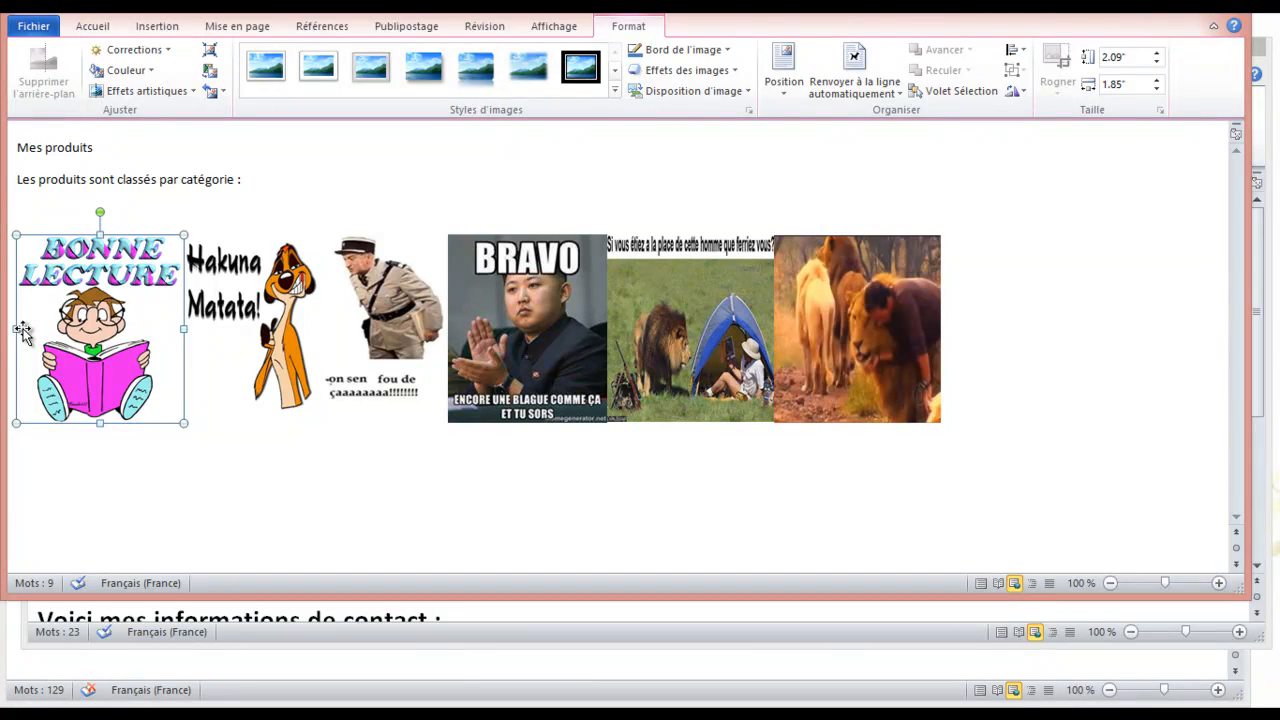
drag(18, 326, 62, 328)
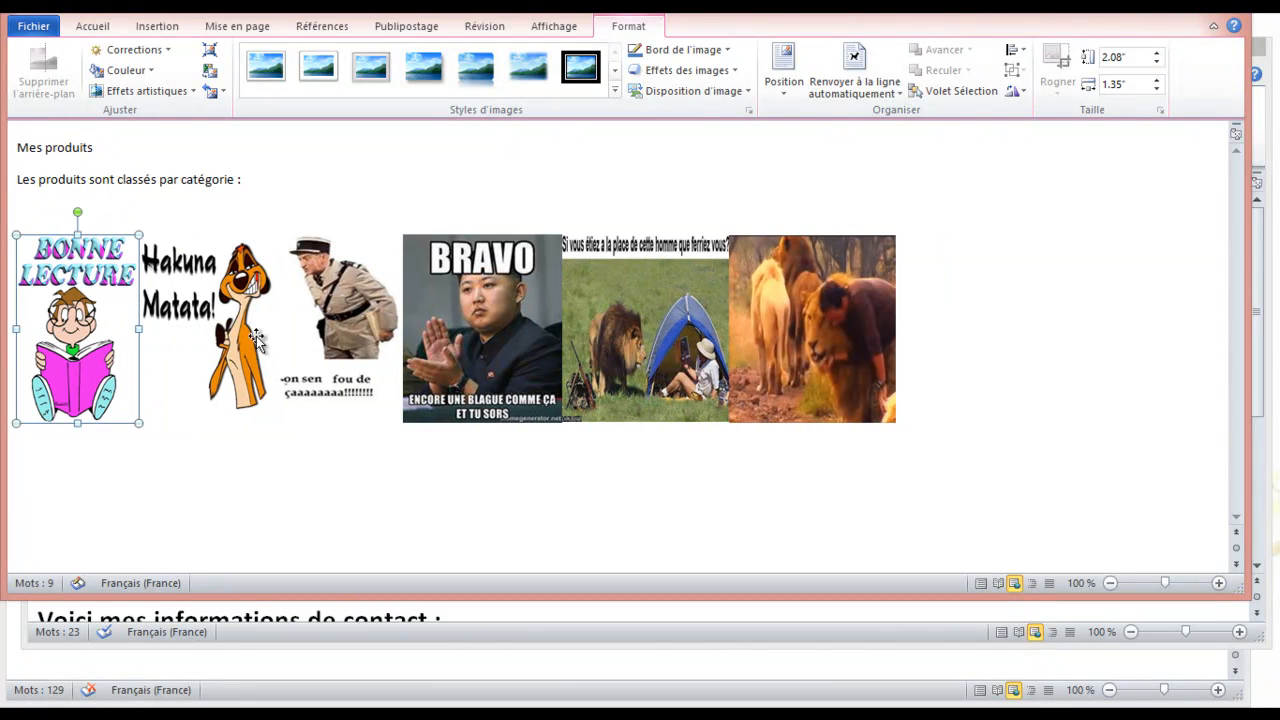
click(643, 342)
Apply Rectangle à ombre portée to the Hakuna Matata, gendarme, BRAVO and lion-and-tent pictures
click(60, 323)
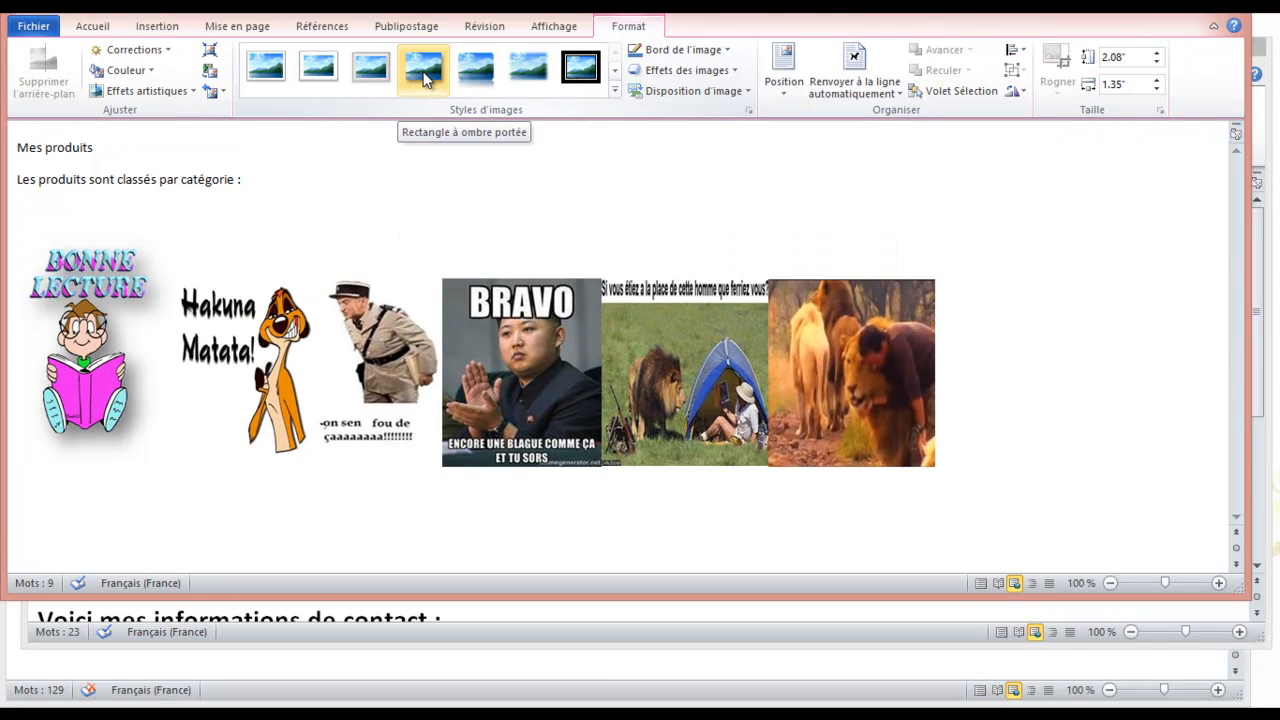
click(189, 390)
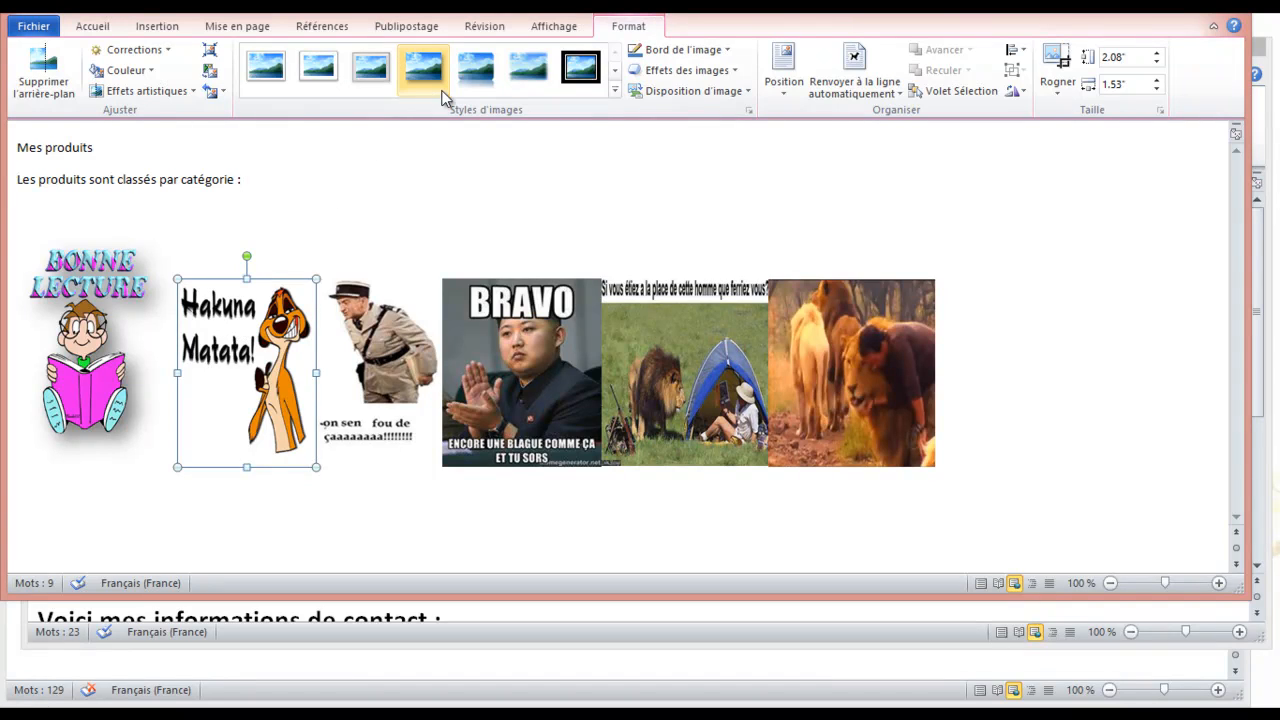
click(422, 80)
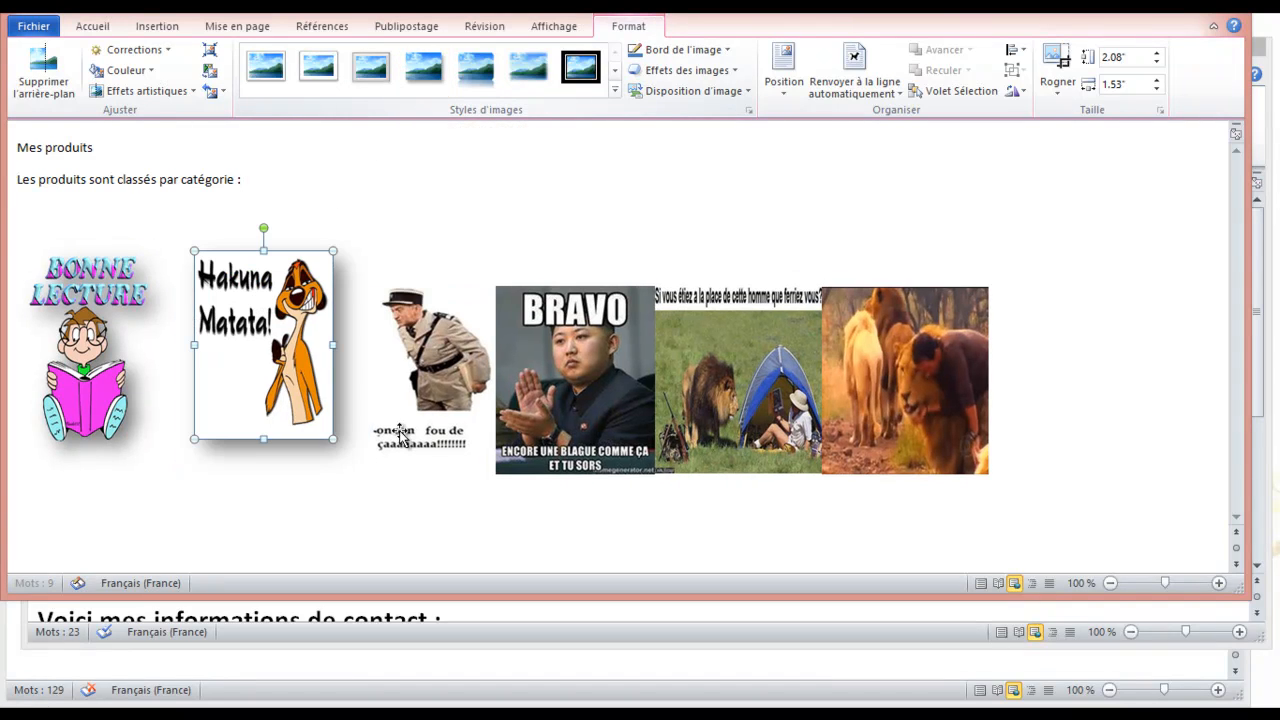
click(445, 385)
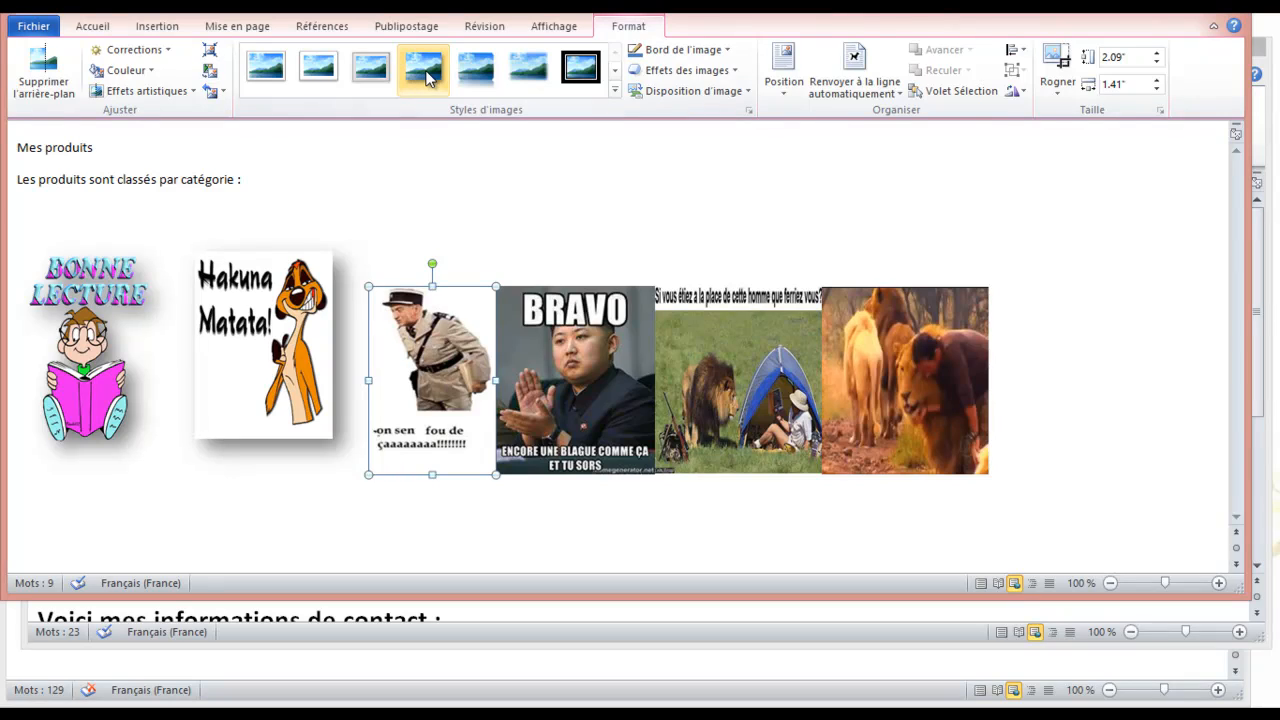
click(426, 78)
click(630, 336)
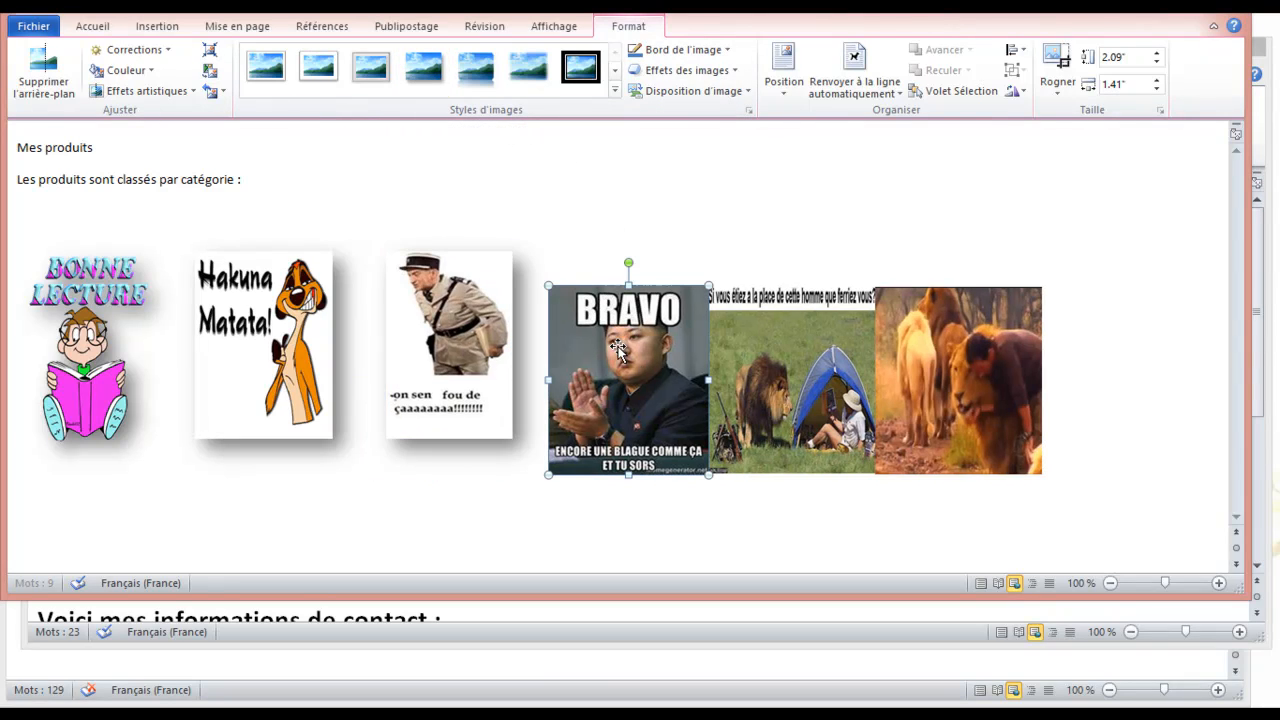
click(422, 68)
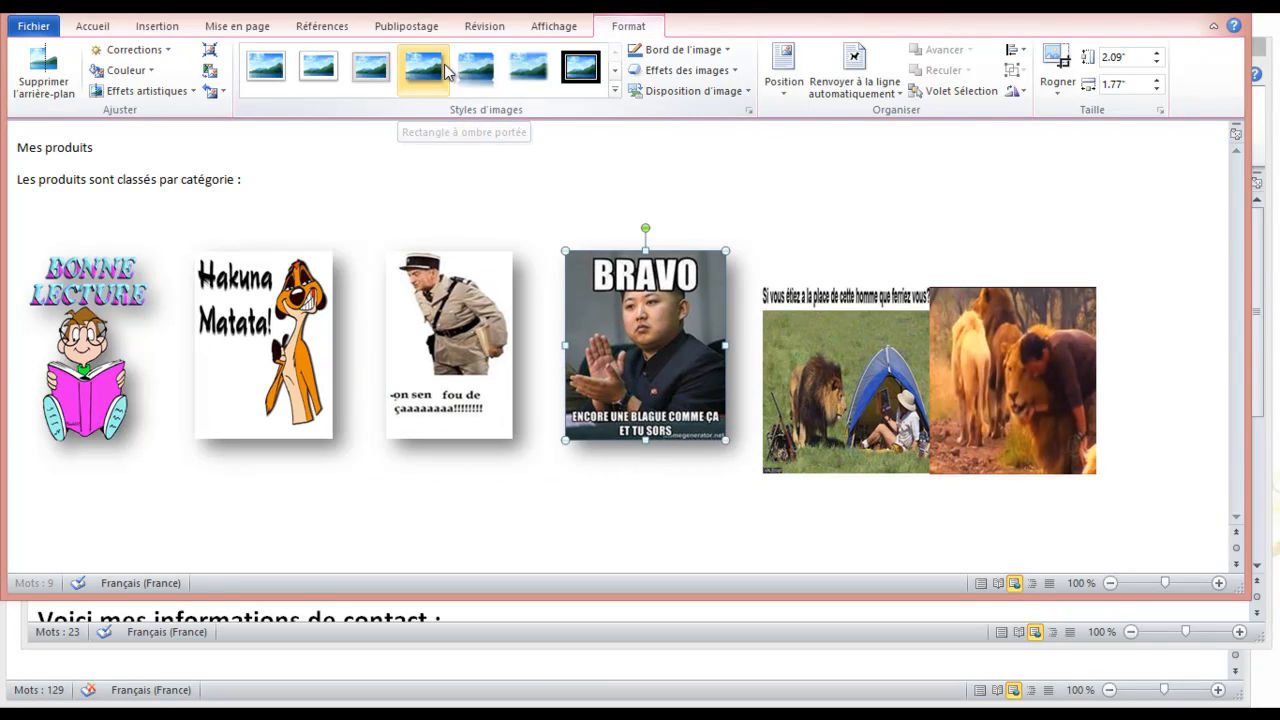
click(801, 334)
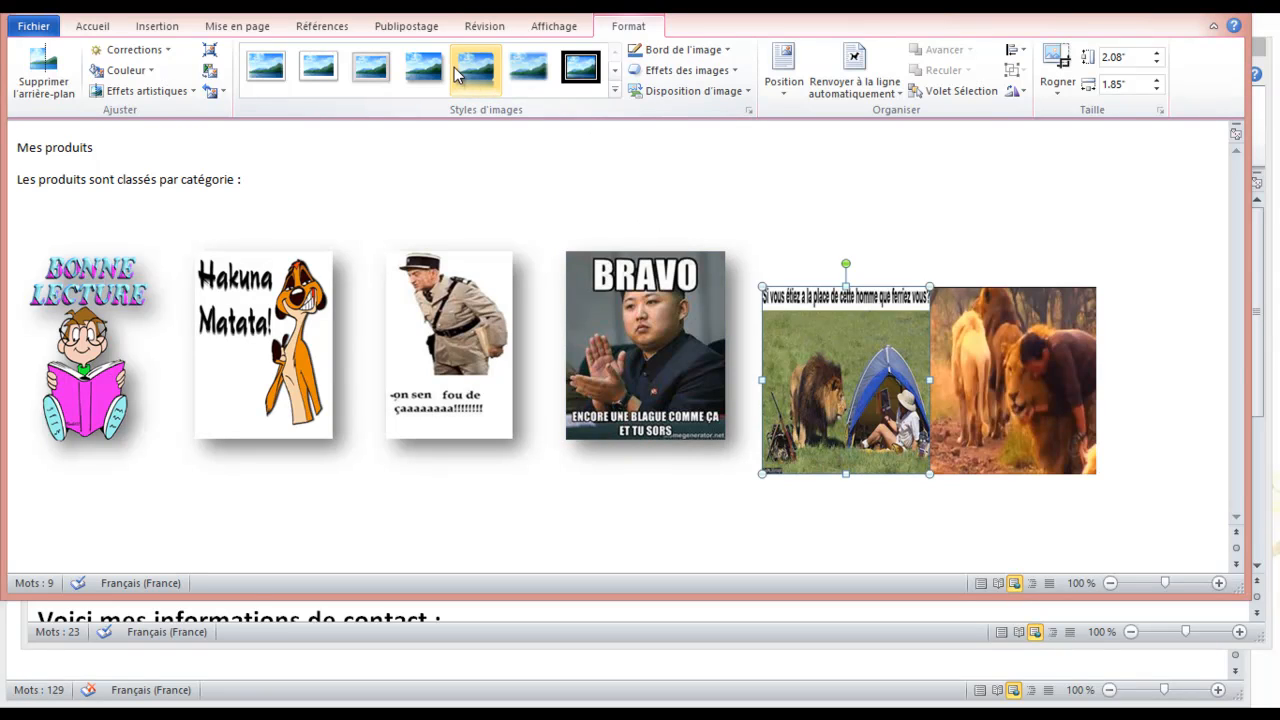
click(420, 70)
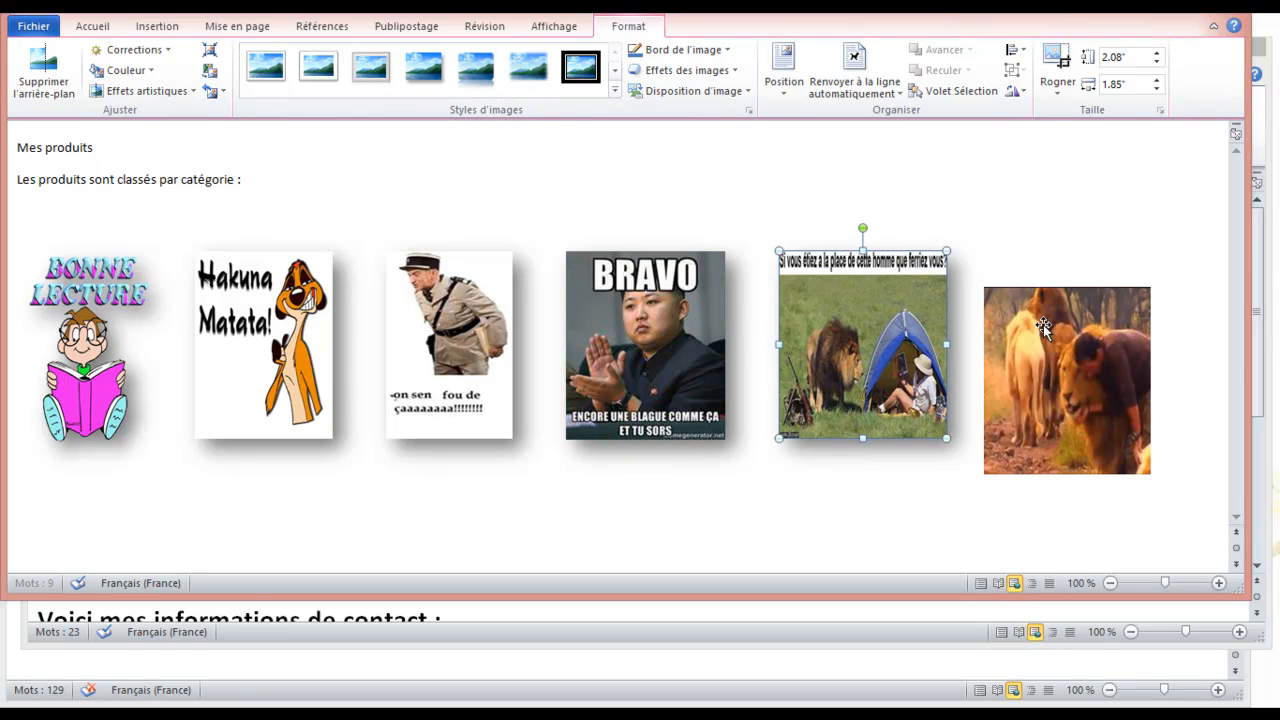
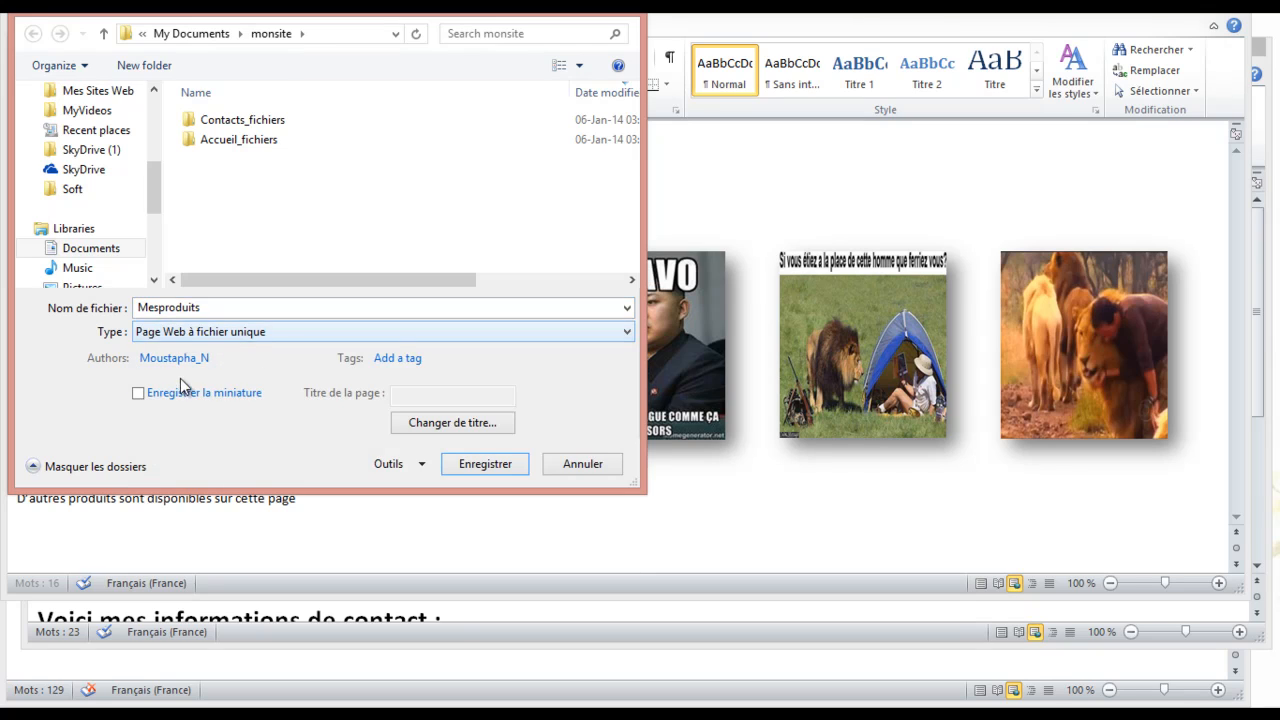
Save the product page as a Page Web named Mesproduits in the monsite folder
click(188, 332)
click(212, 477)
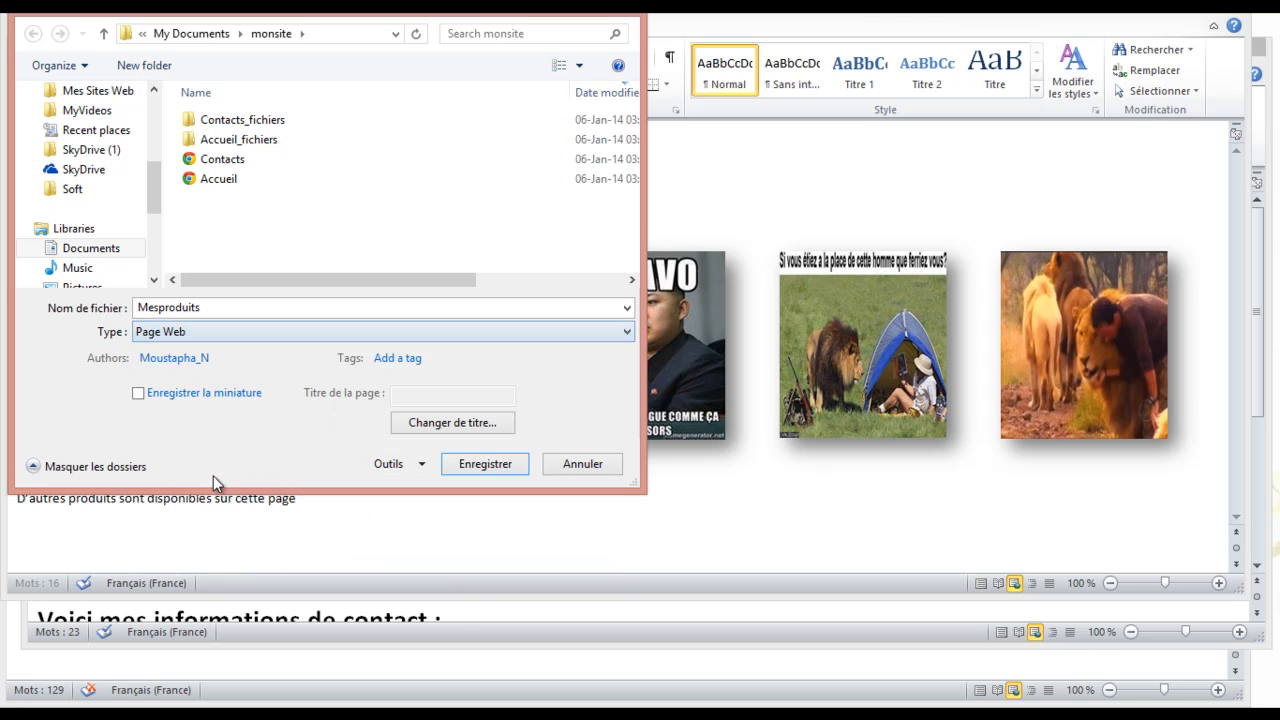
click(476, 466)
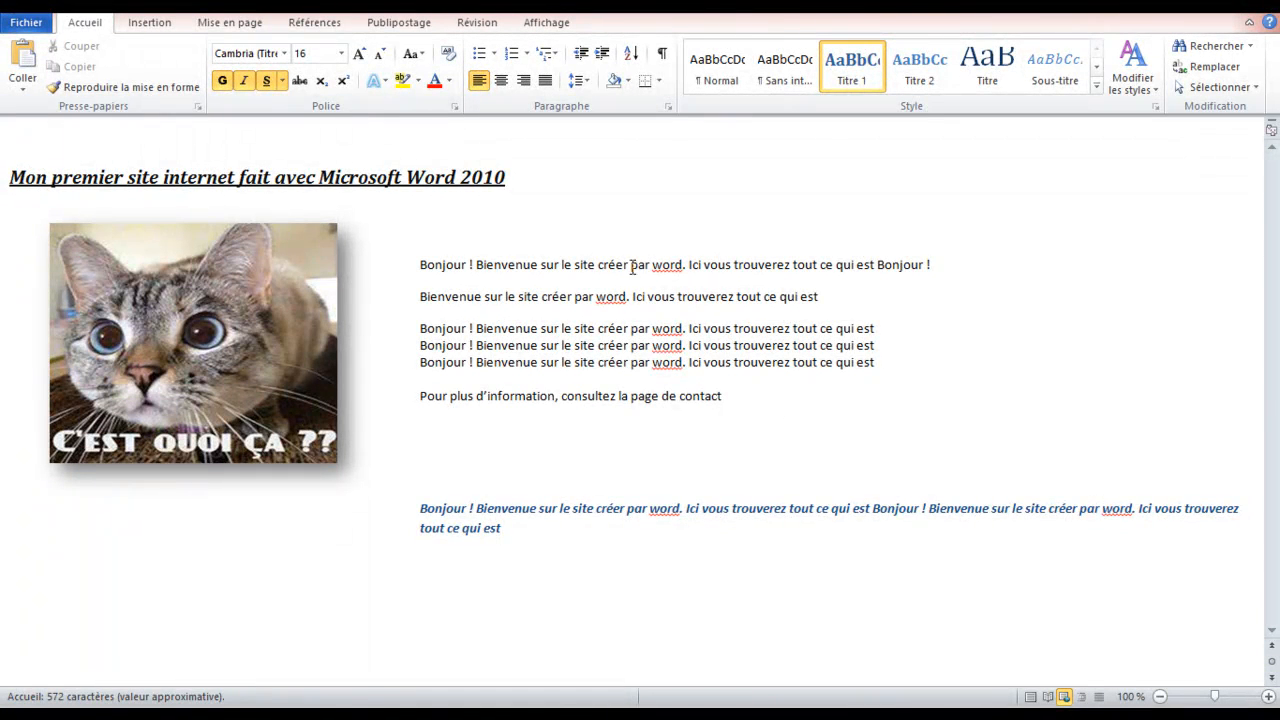
Add a line above the title reading Accueil, Mes produits, Contact separated by tabs
key(Return)
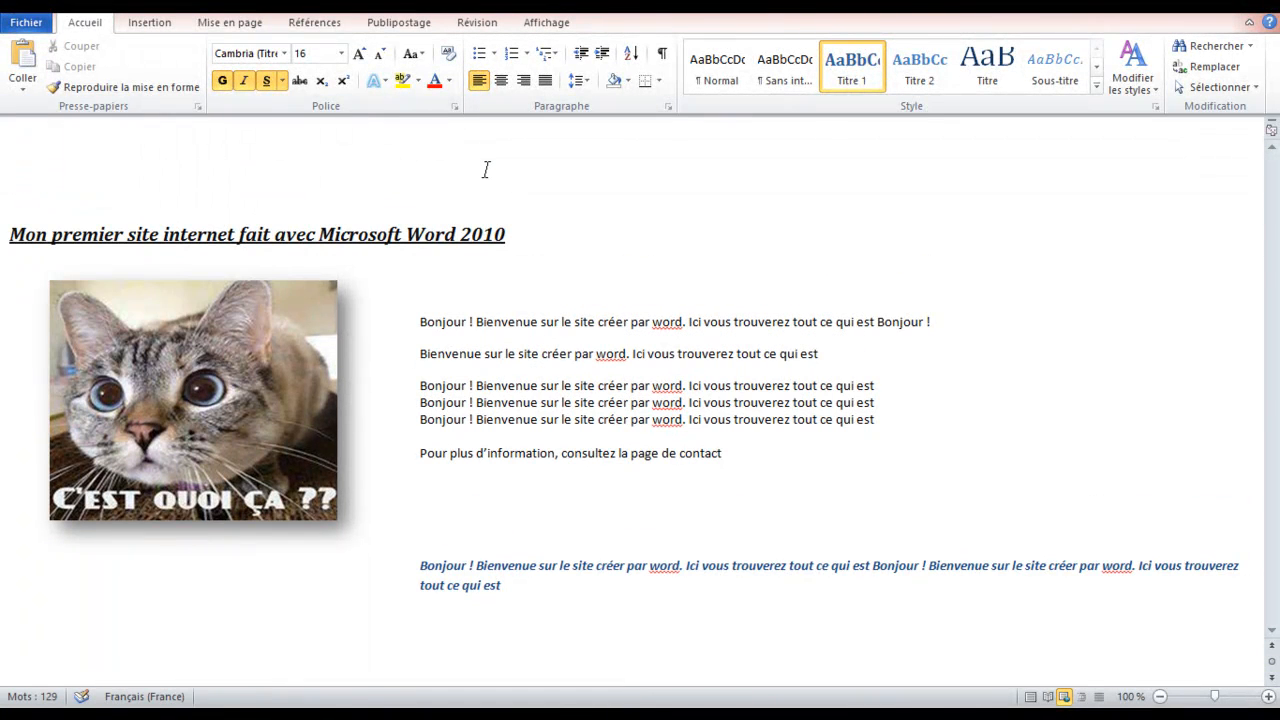
click(500, 188)
text(Accueil)
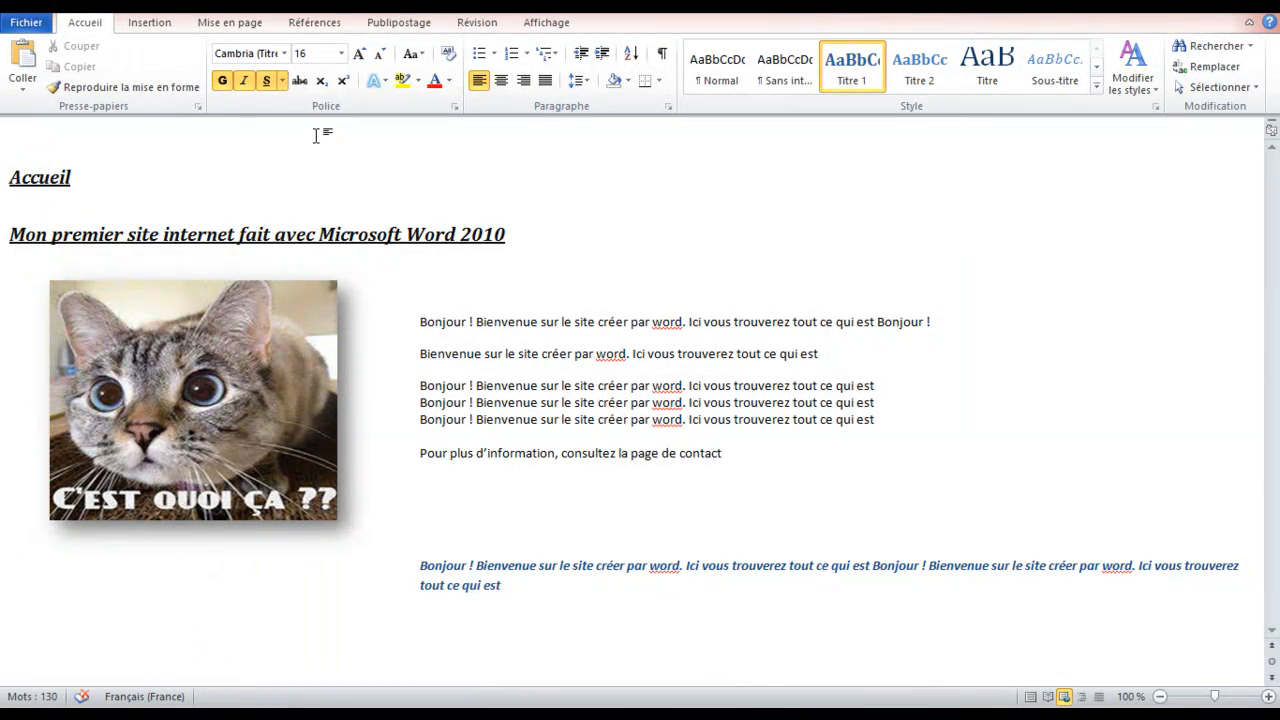
key(Tab)
key(Tab)
key(Tab)
text(Mes)
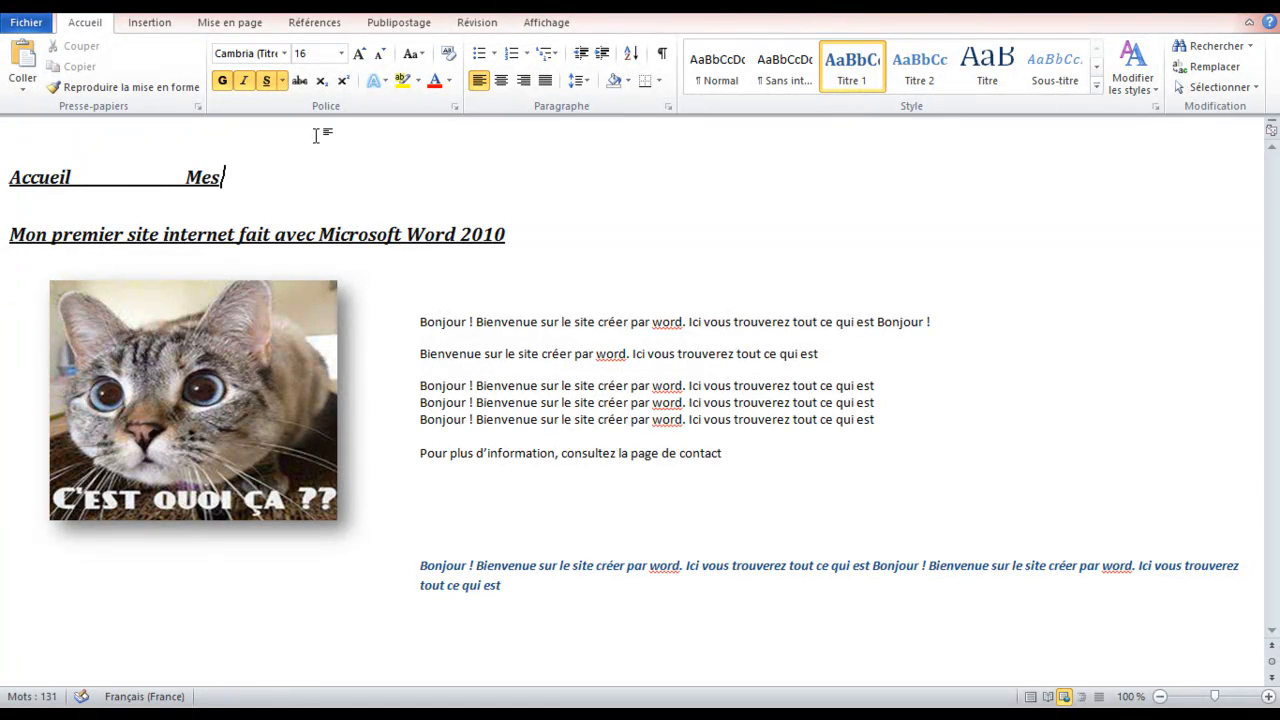
text( produit)
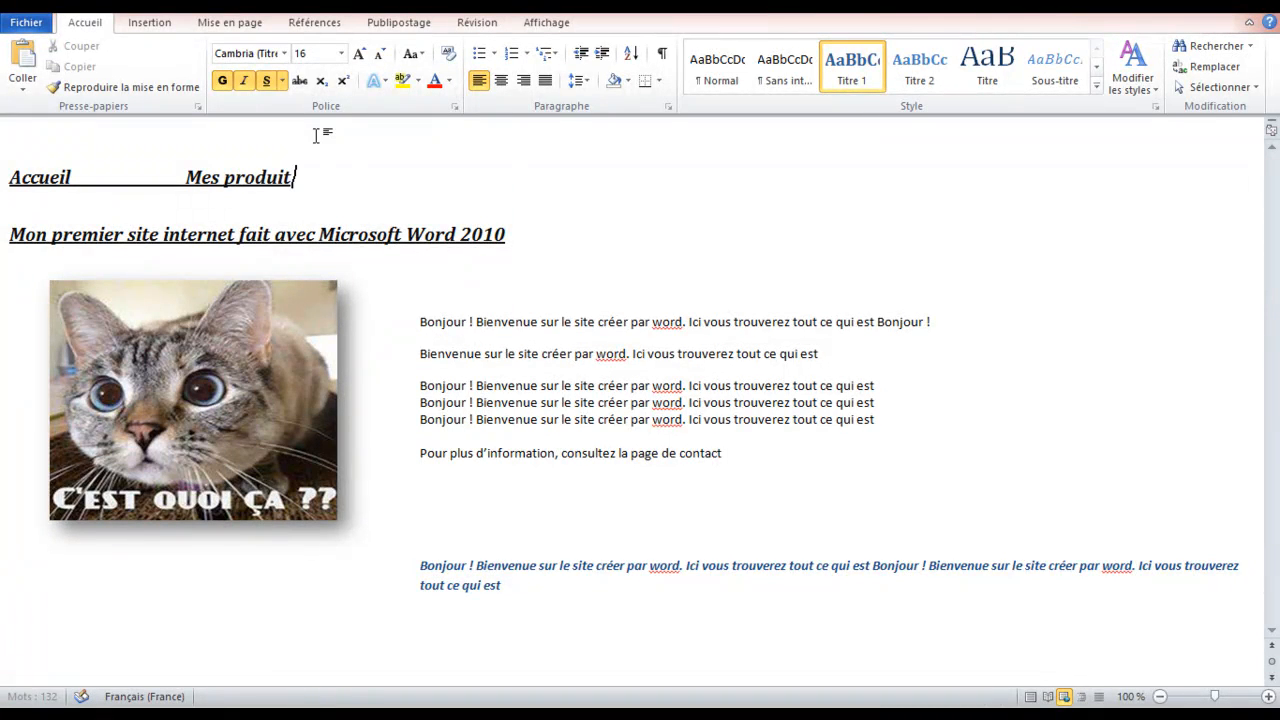
text(s)
key(Tab)
text(Contact)
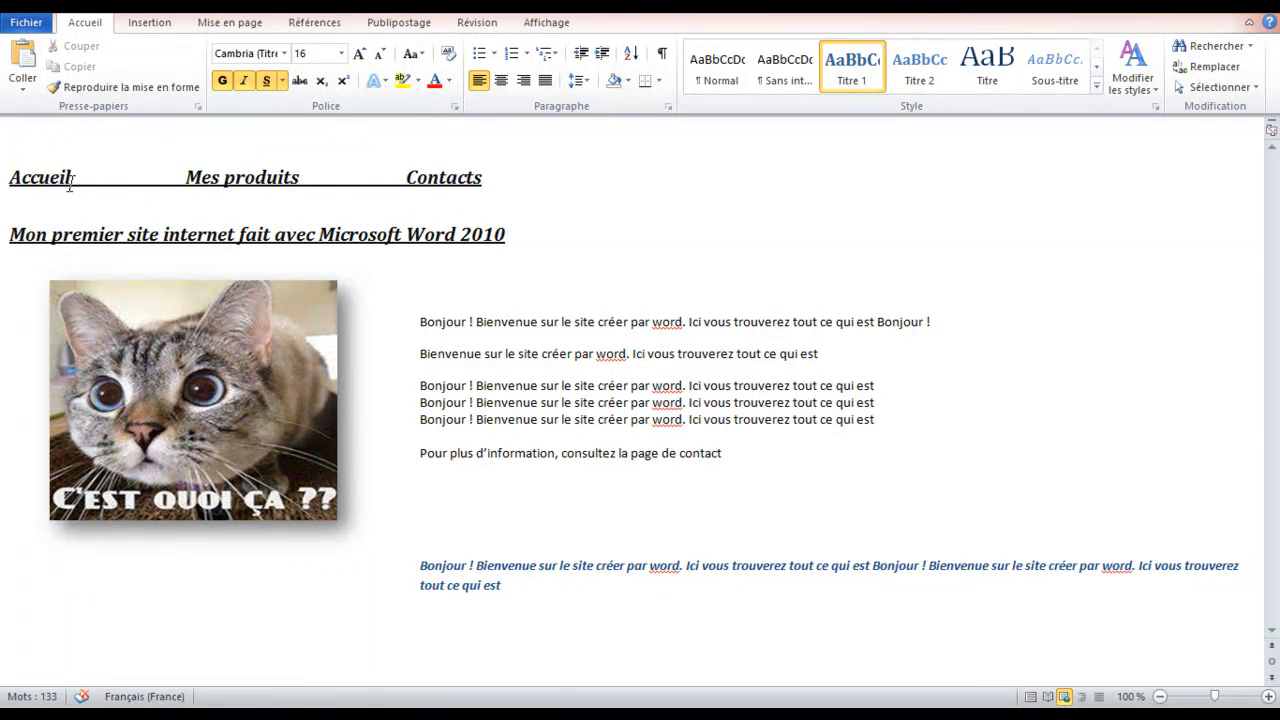
Remove the underline from the tab gaps between the three menu items
mouse_move(94, 178)
mouse_down()
mouse_move(186, 178)
mouse_move(71, 178)
mouse_up()
click(186, 182)
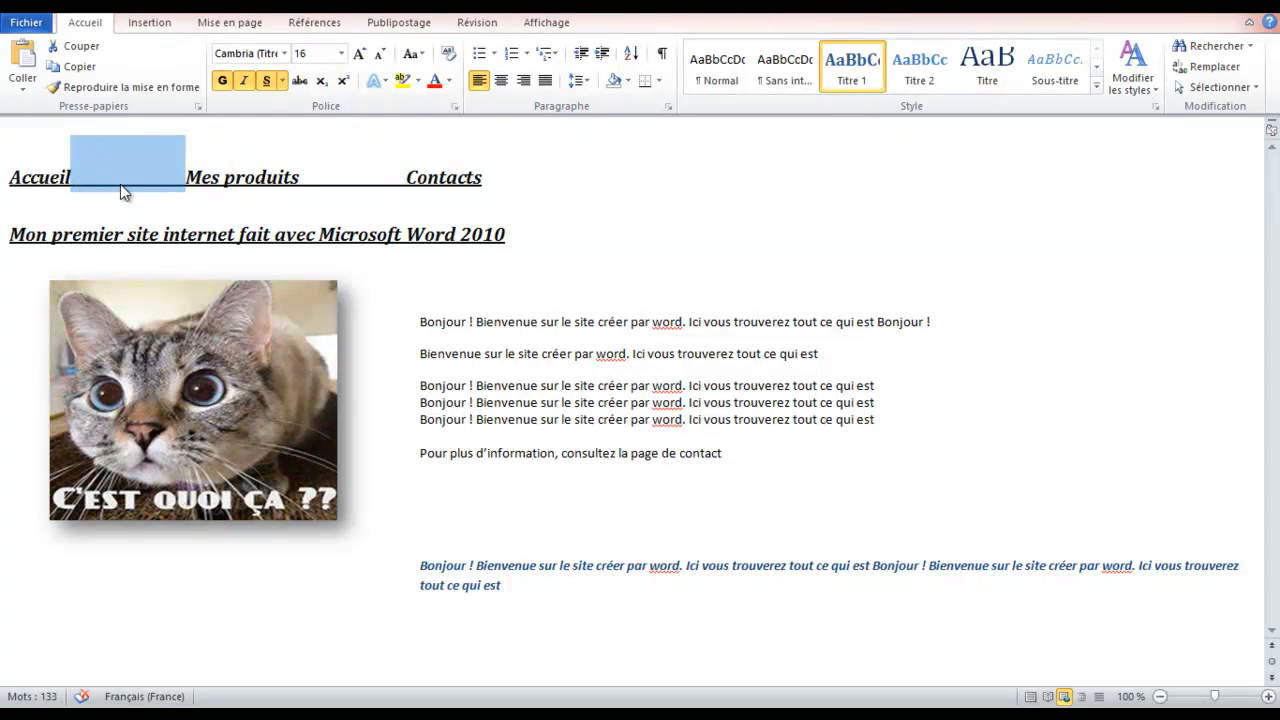
key(ctrl+u)
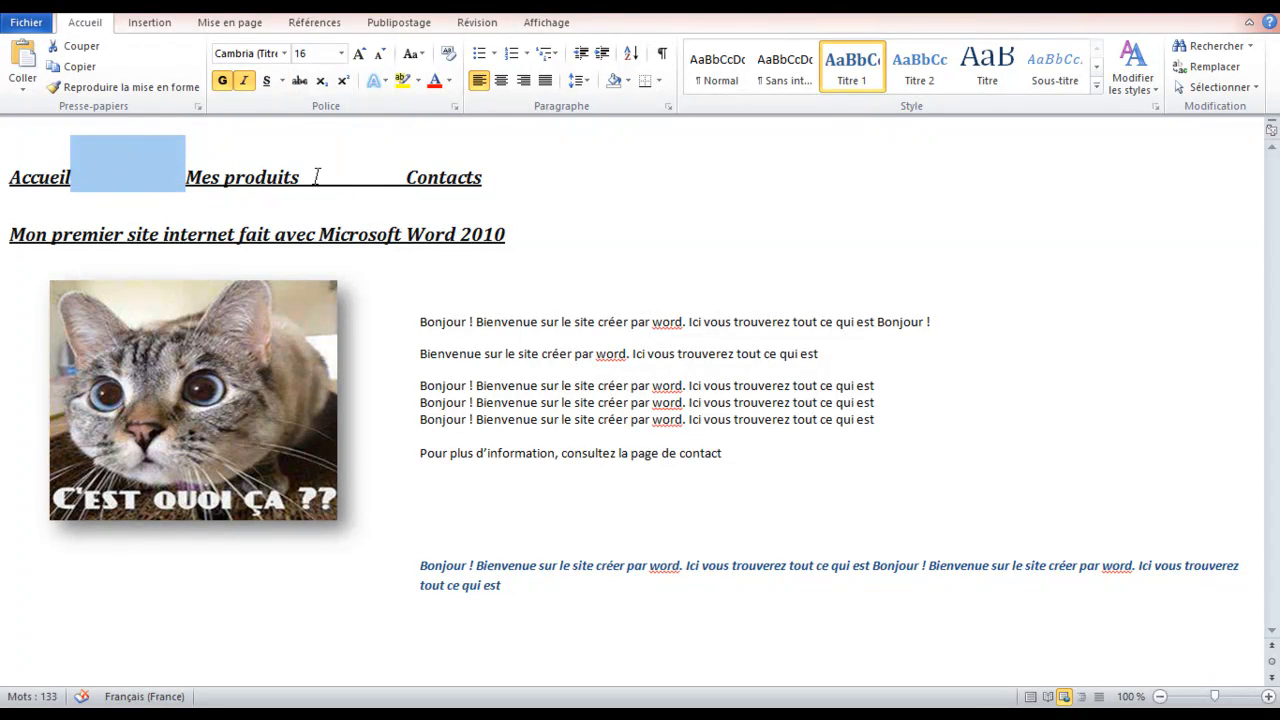
drag(301, 177, 408, 203)
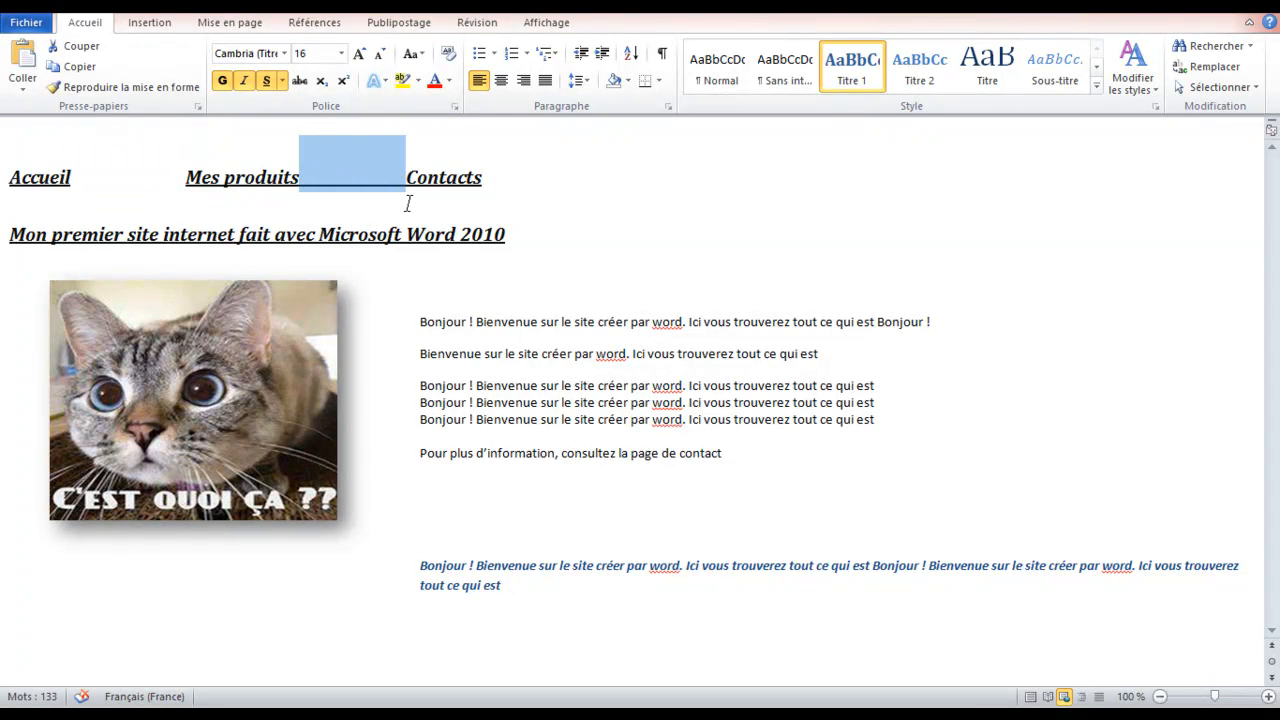
key(ctrl+u)
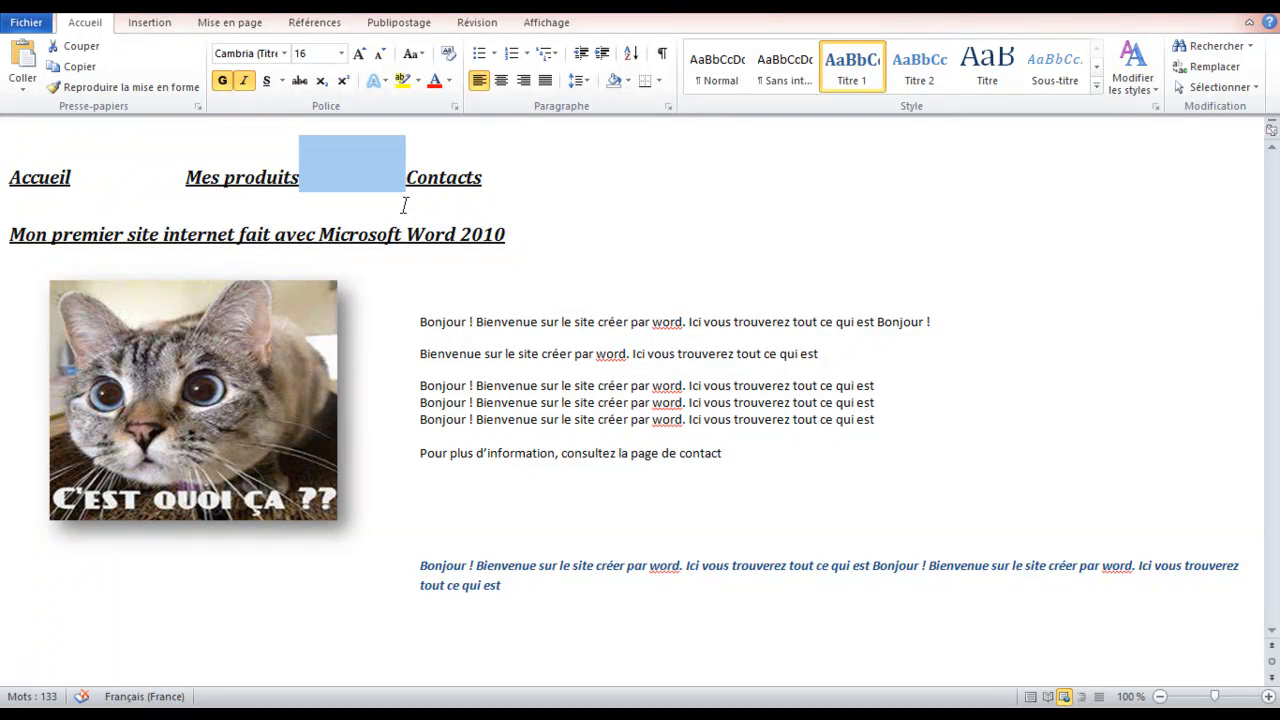
click(632, 195)
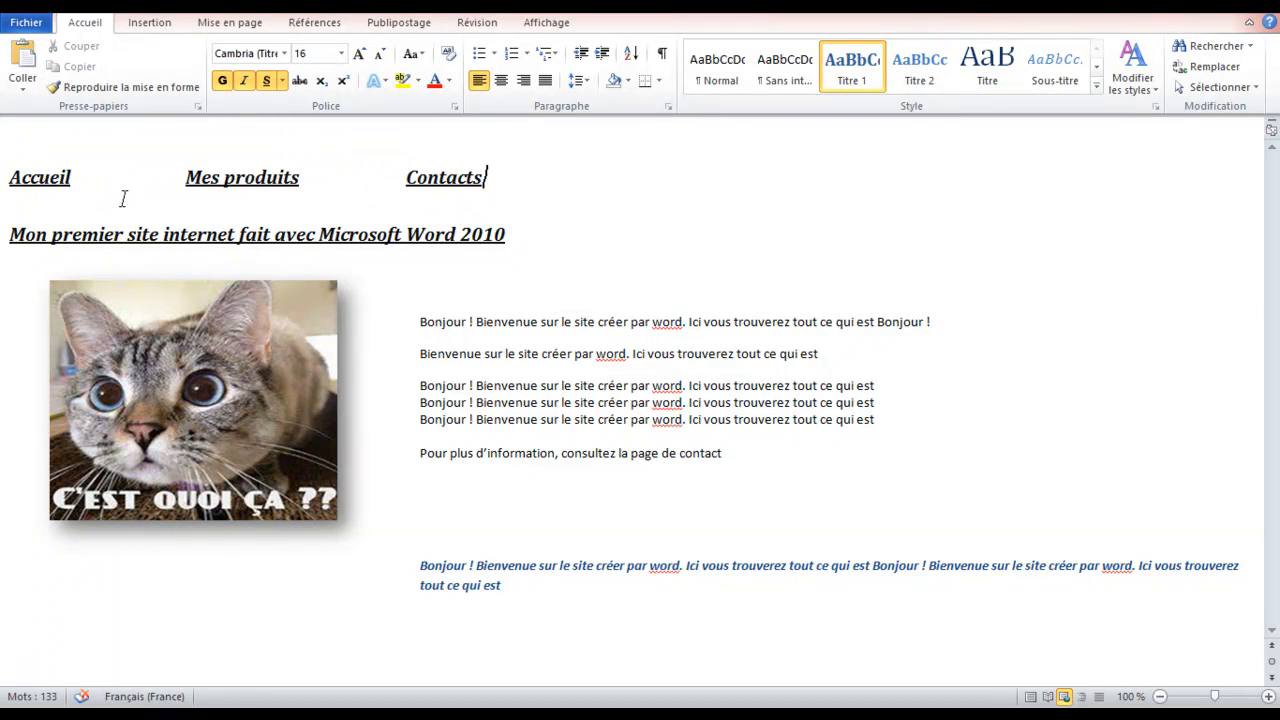
Hyperlink the word Accueil in the menu line to Accueil.htm in monsite
drag(494, 185, 9, 180)
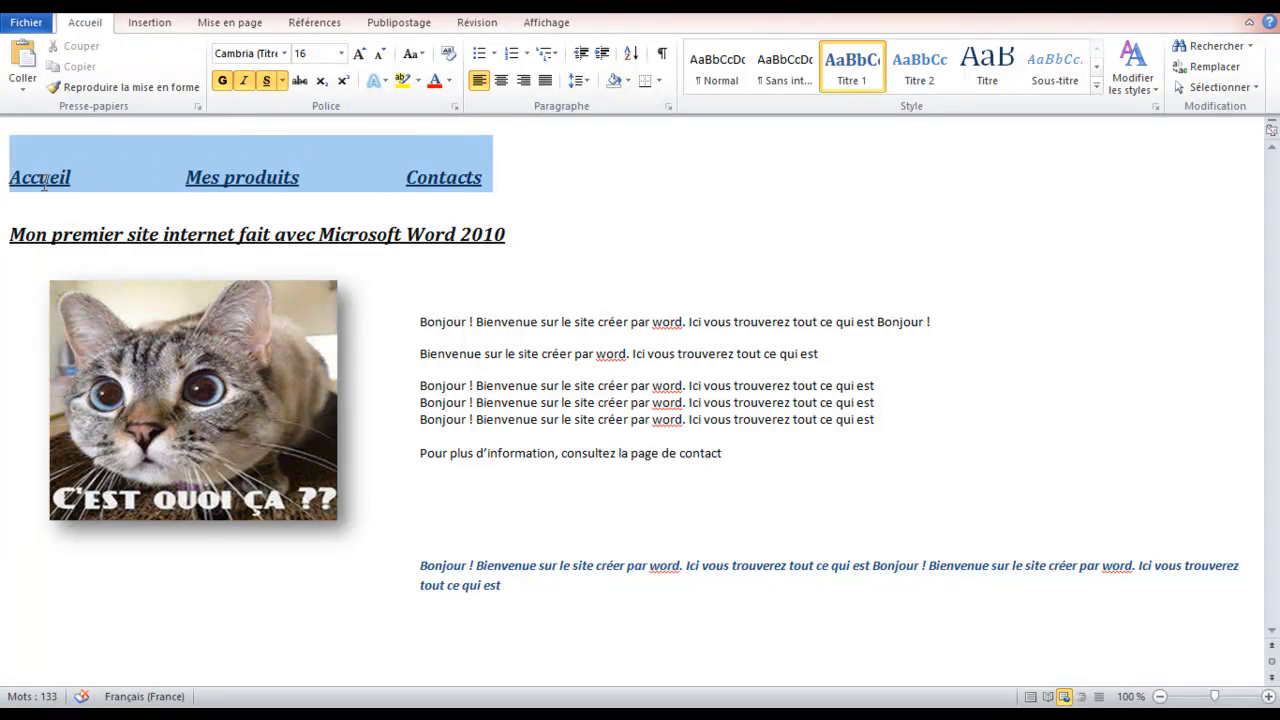
click(547, 195)
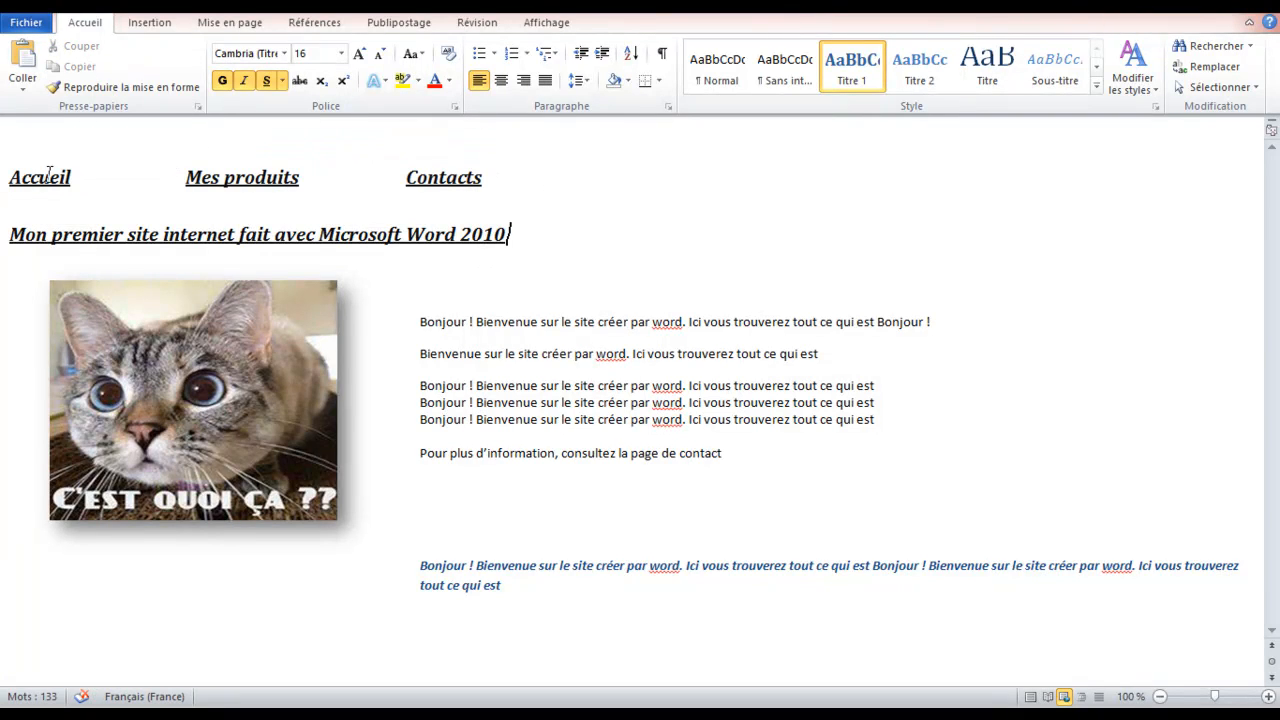
triple_click(49, 176)
click(114, 194)
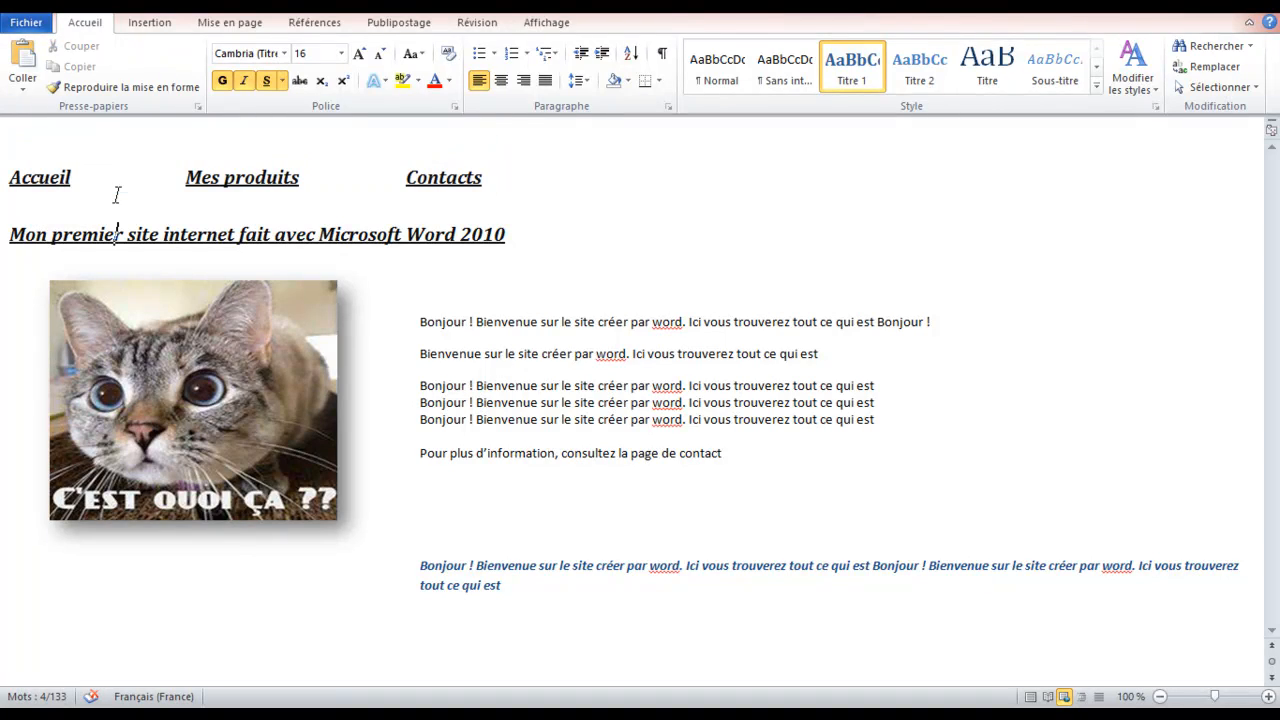
double_click(40, 177)
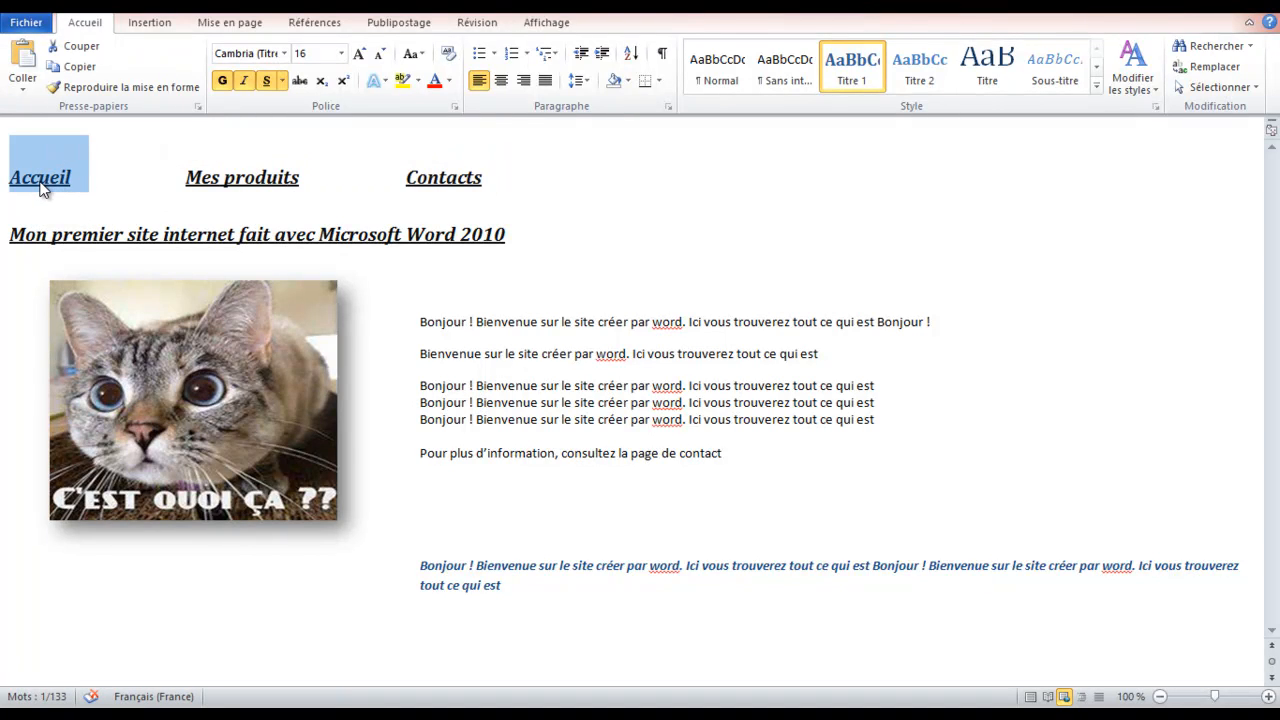
right_click(43, 185)
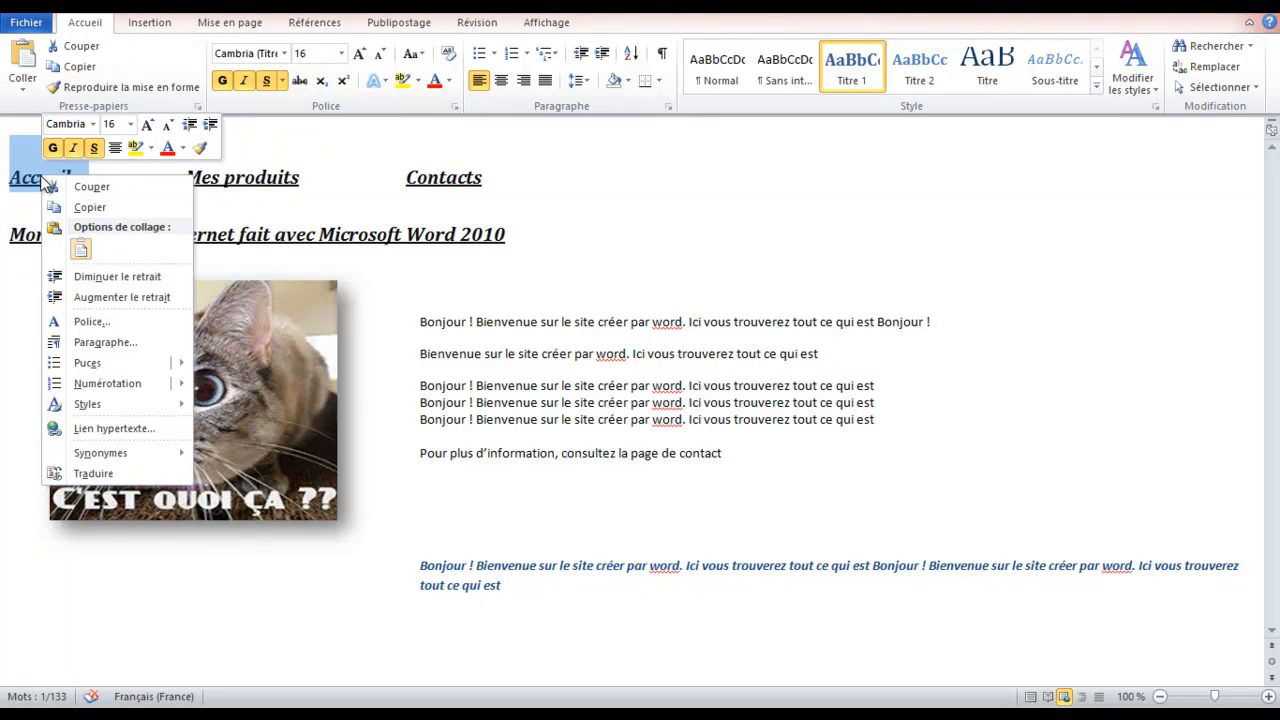
click(138, 429)
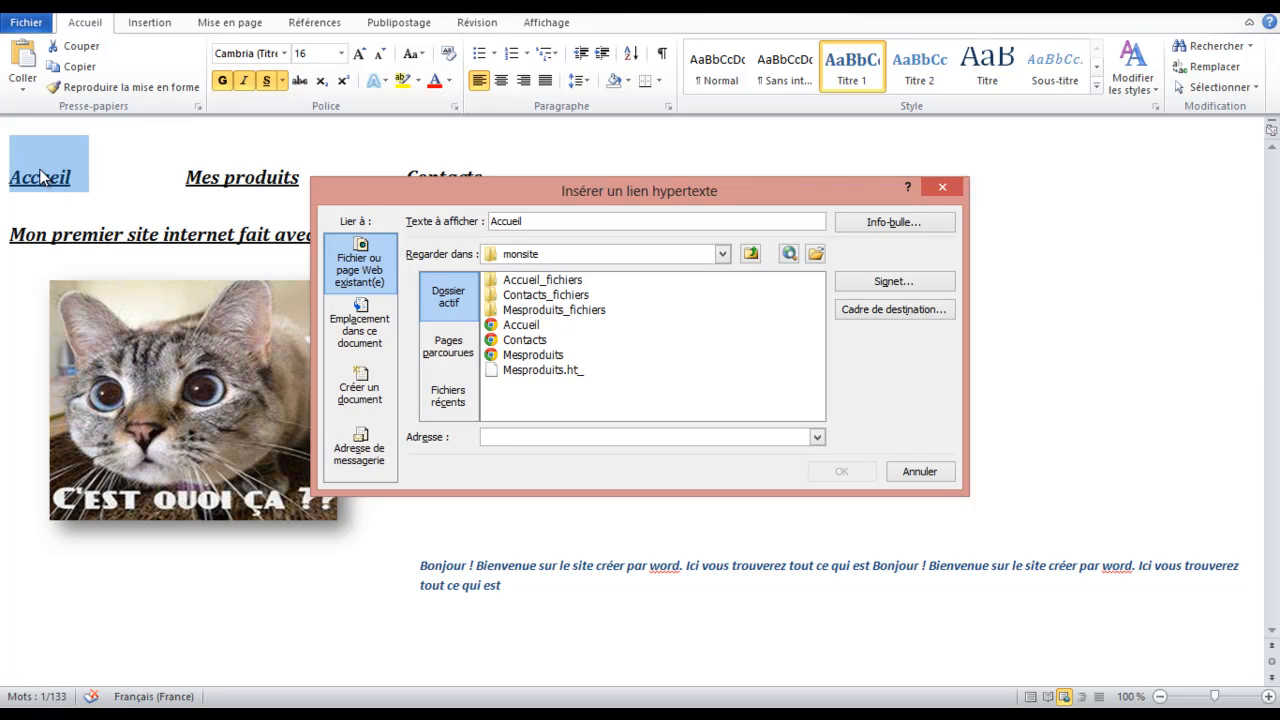
click(535, 328)
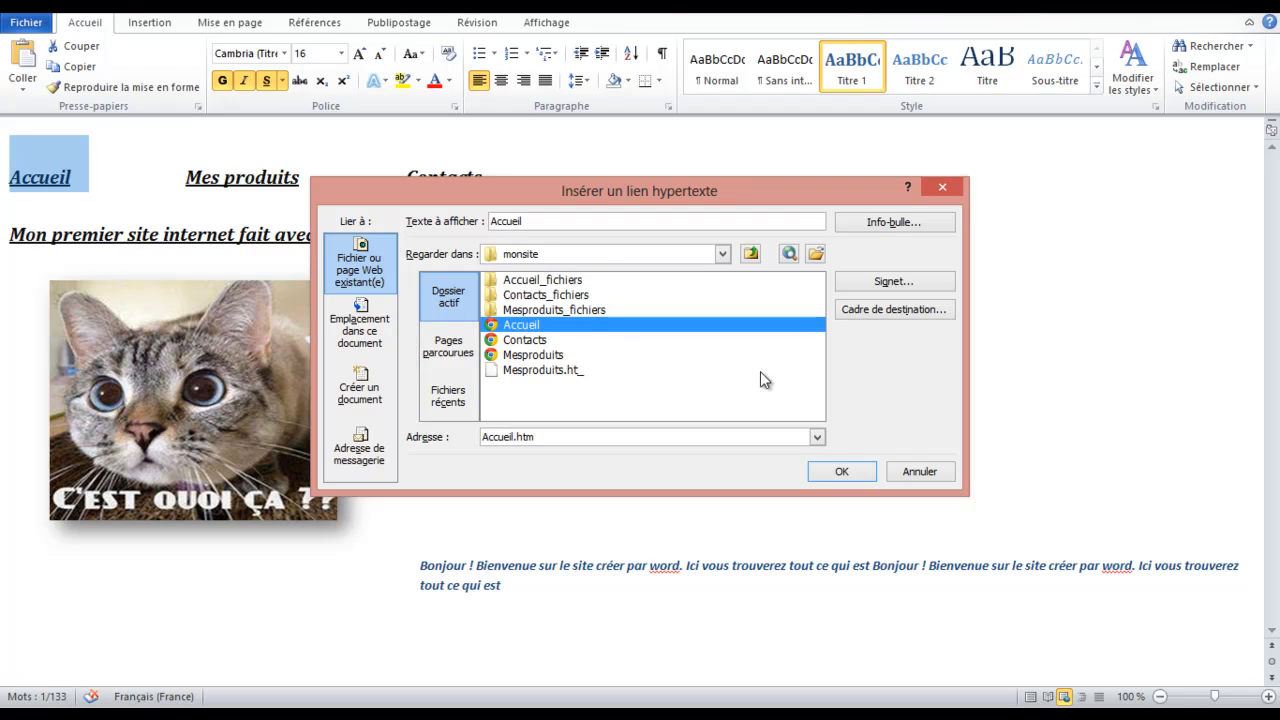
click(870, 470)
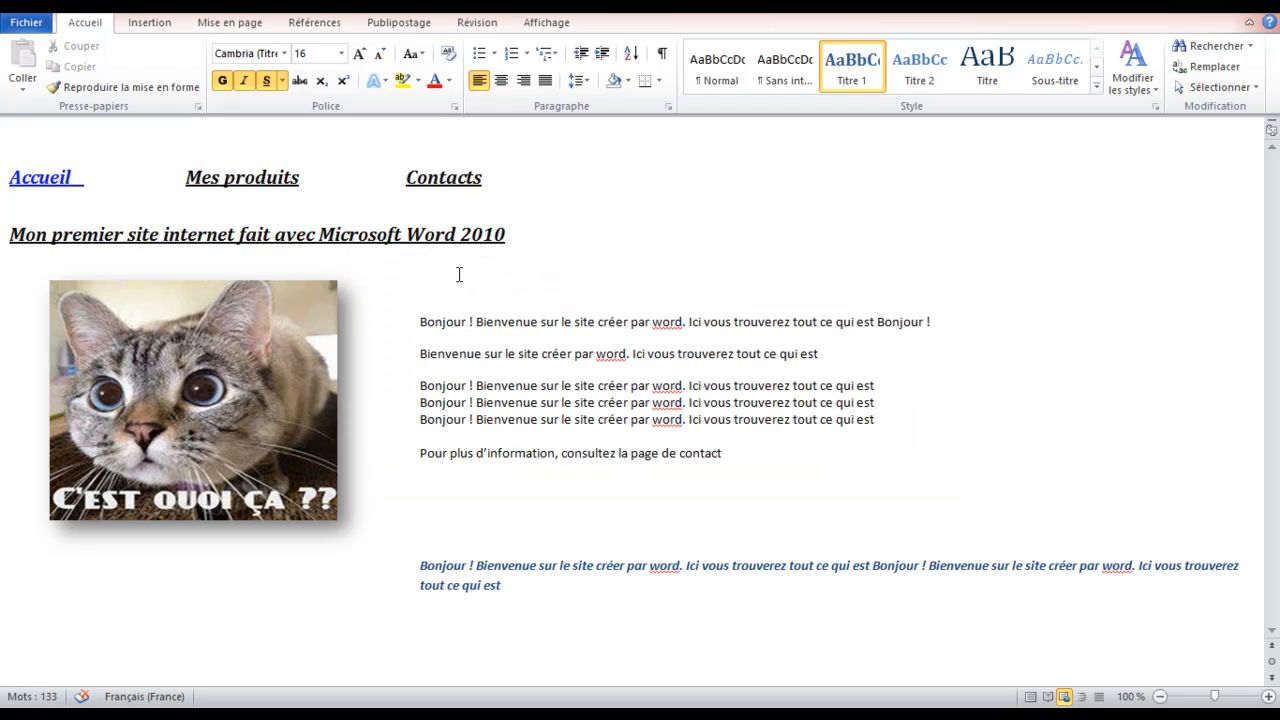
Hyperlink Mes produits in the menu line to the Mesproduits page
drag(305, 177, 174, 177)
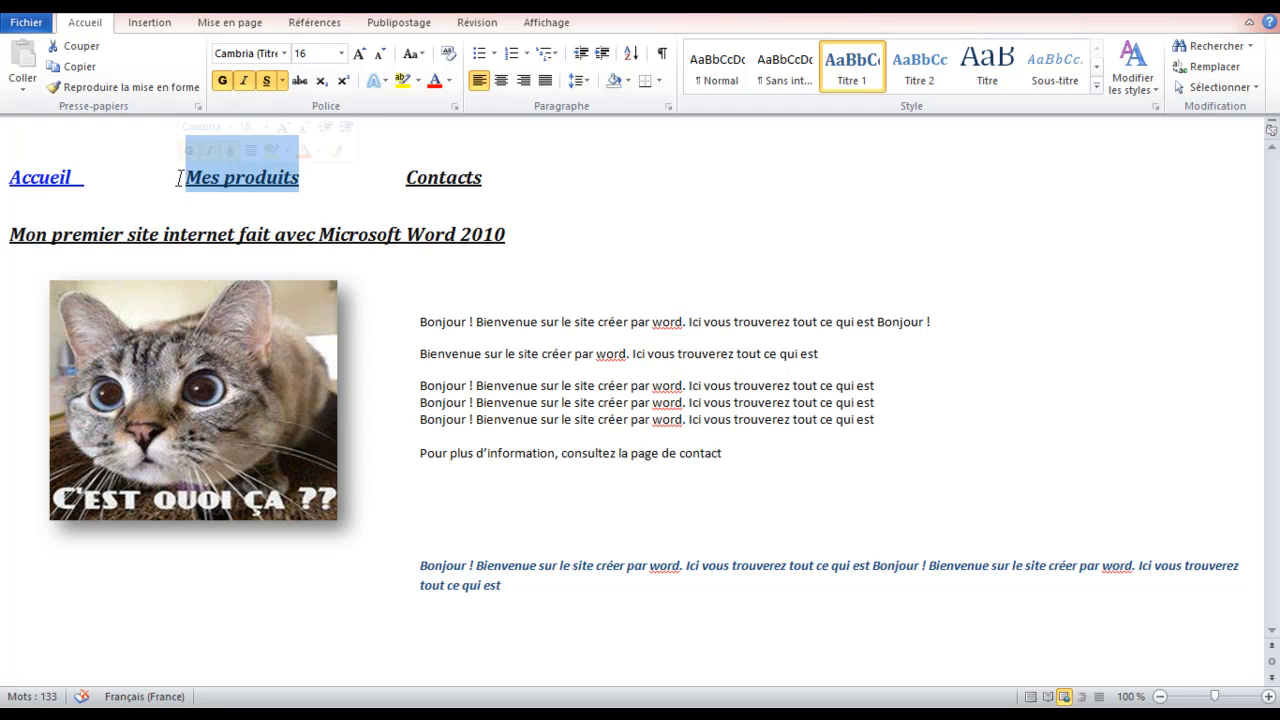
right_click(237, 170)
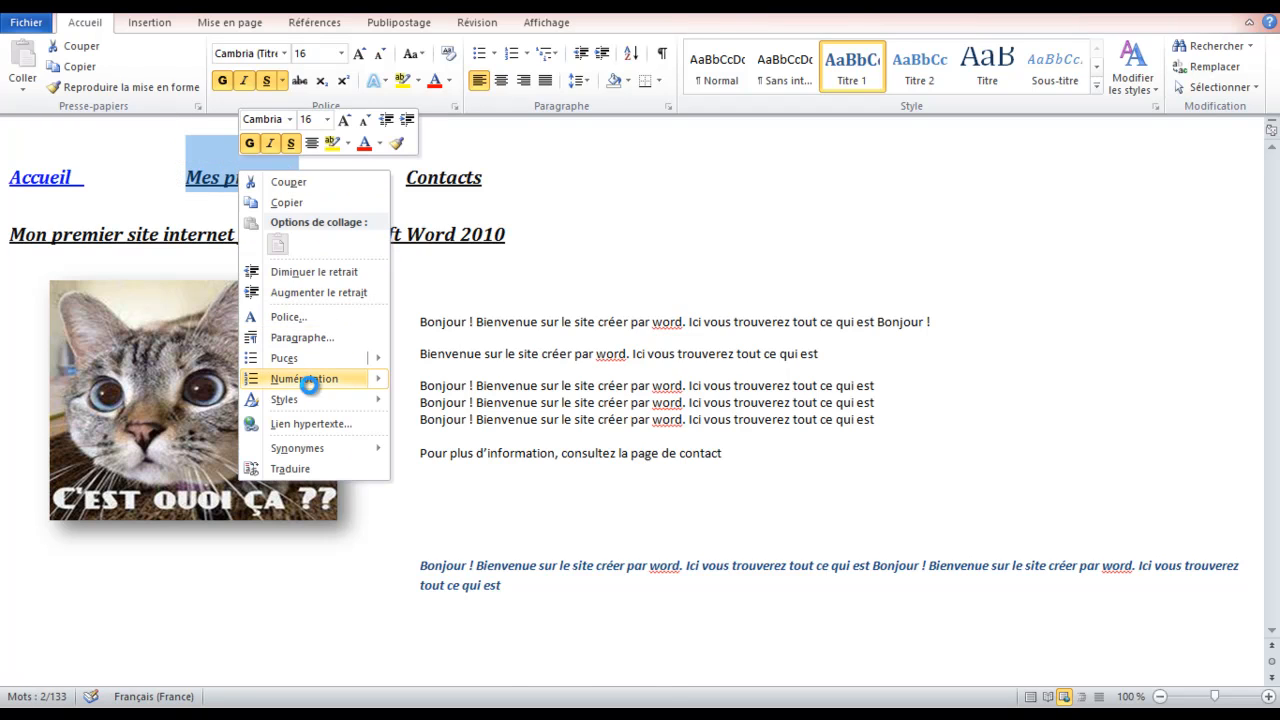
click(303, 423)
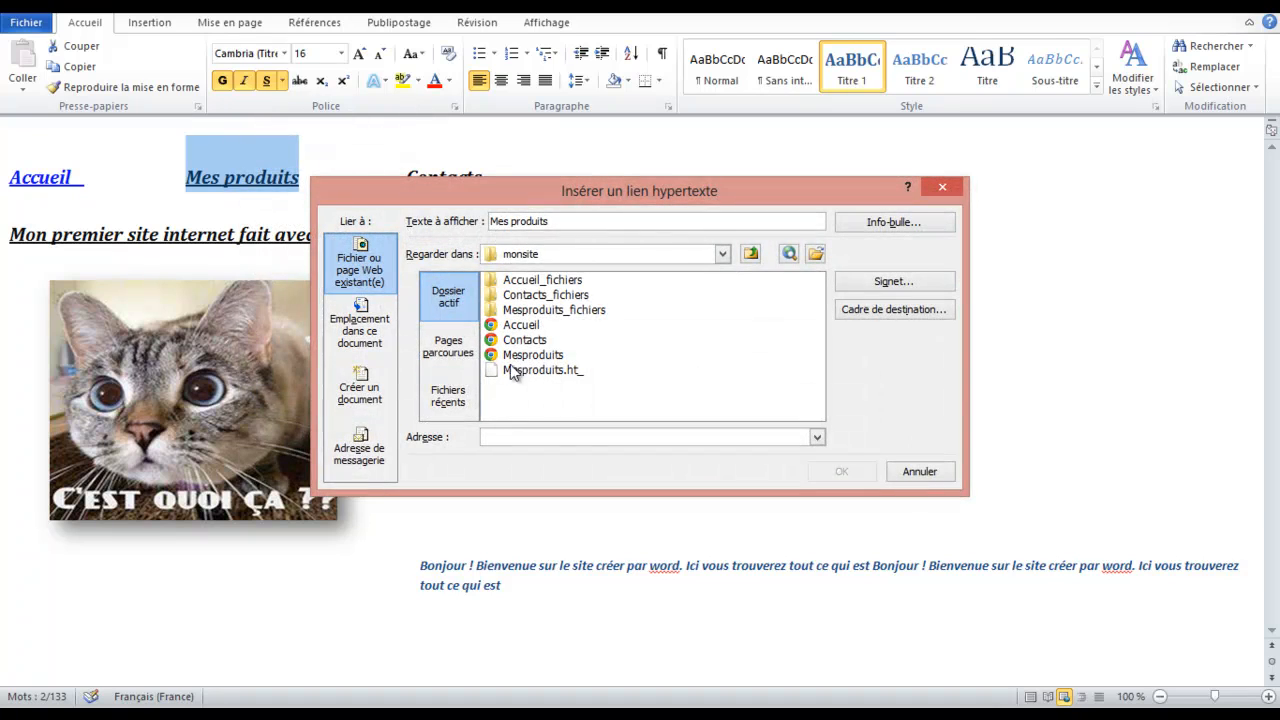
click(538, 356)
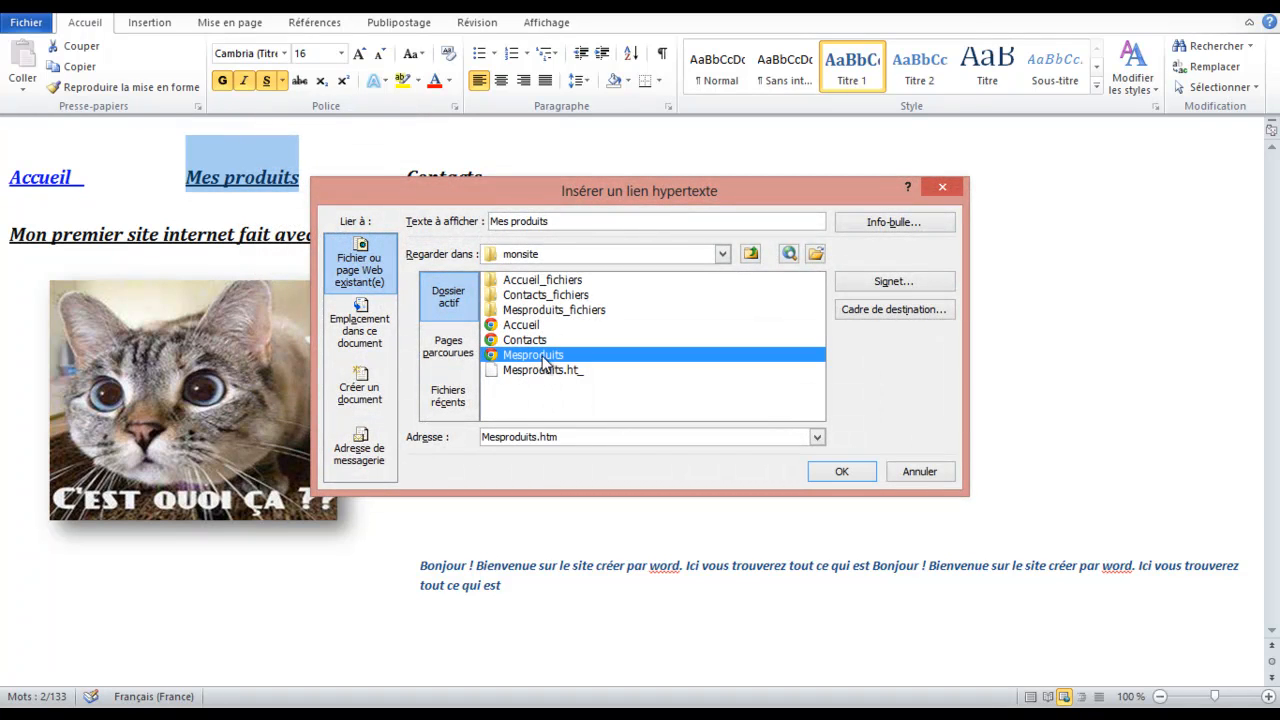
click(841, 473)
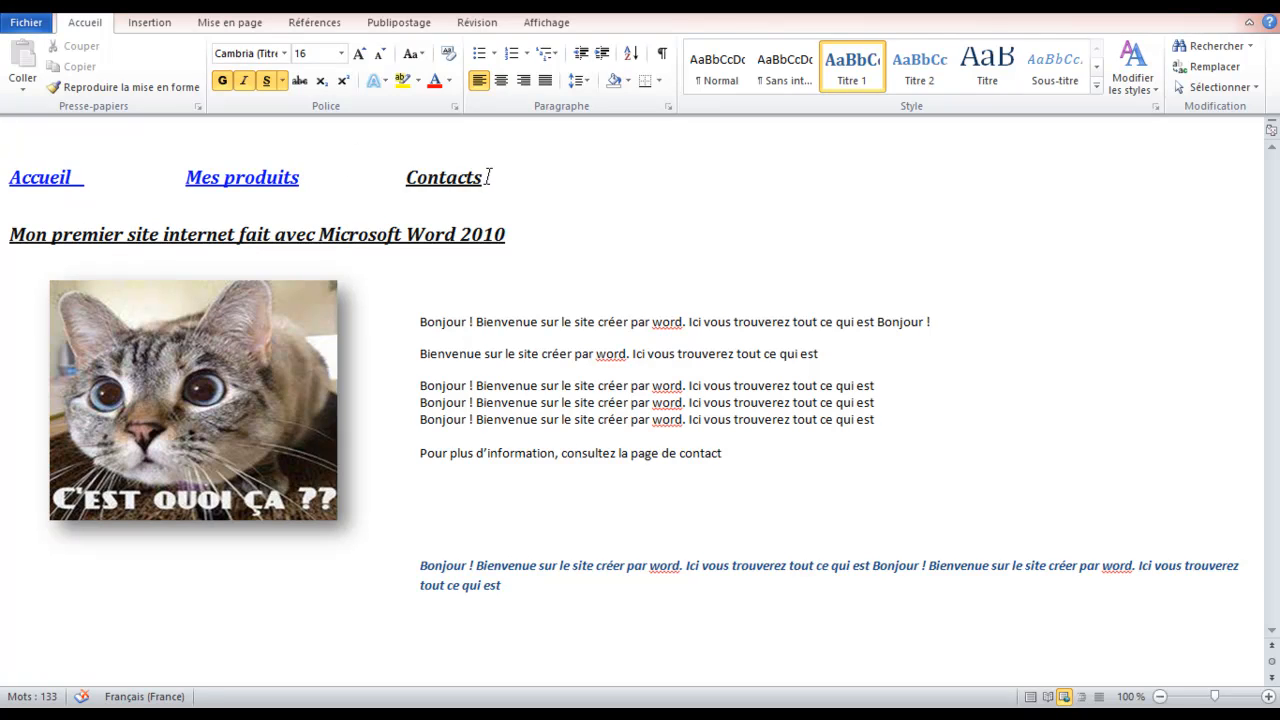
Hyperlink Contacts in the menu line to Contacts.htm in monsite
drag(487, 177, 406, 177)
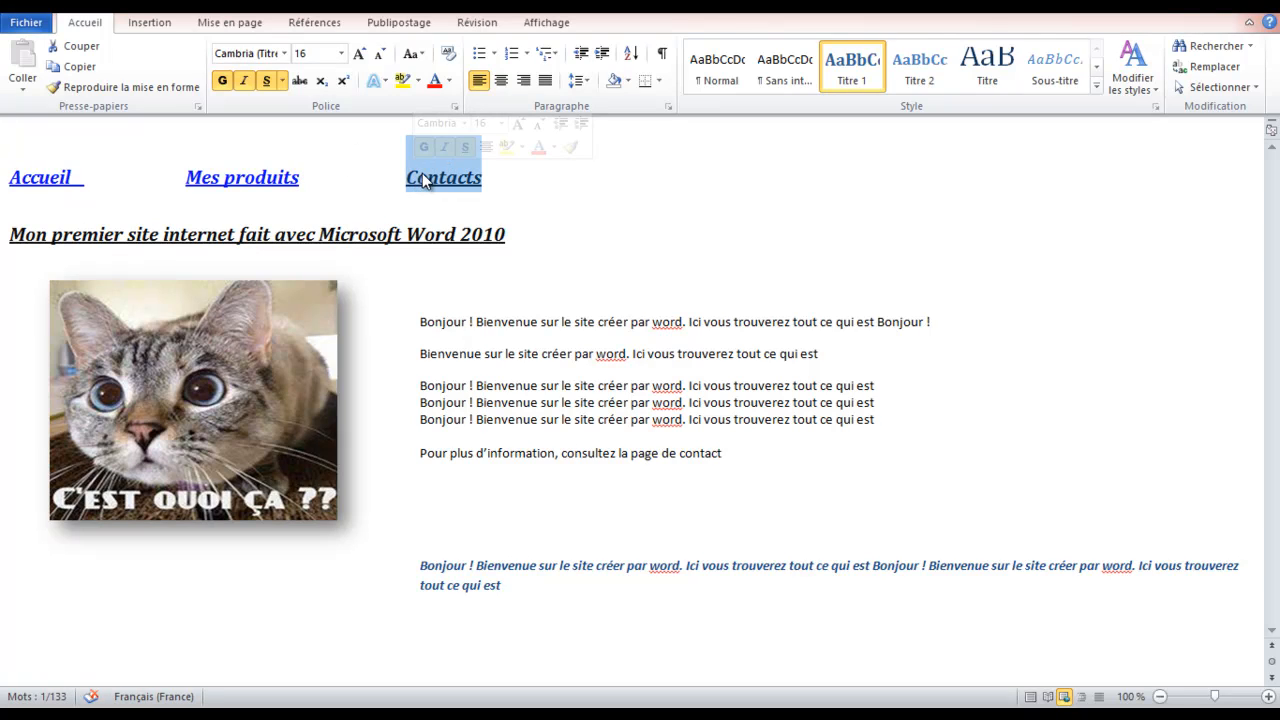
right_click(457, 184)
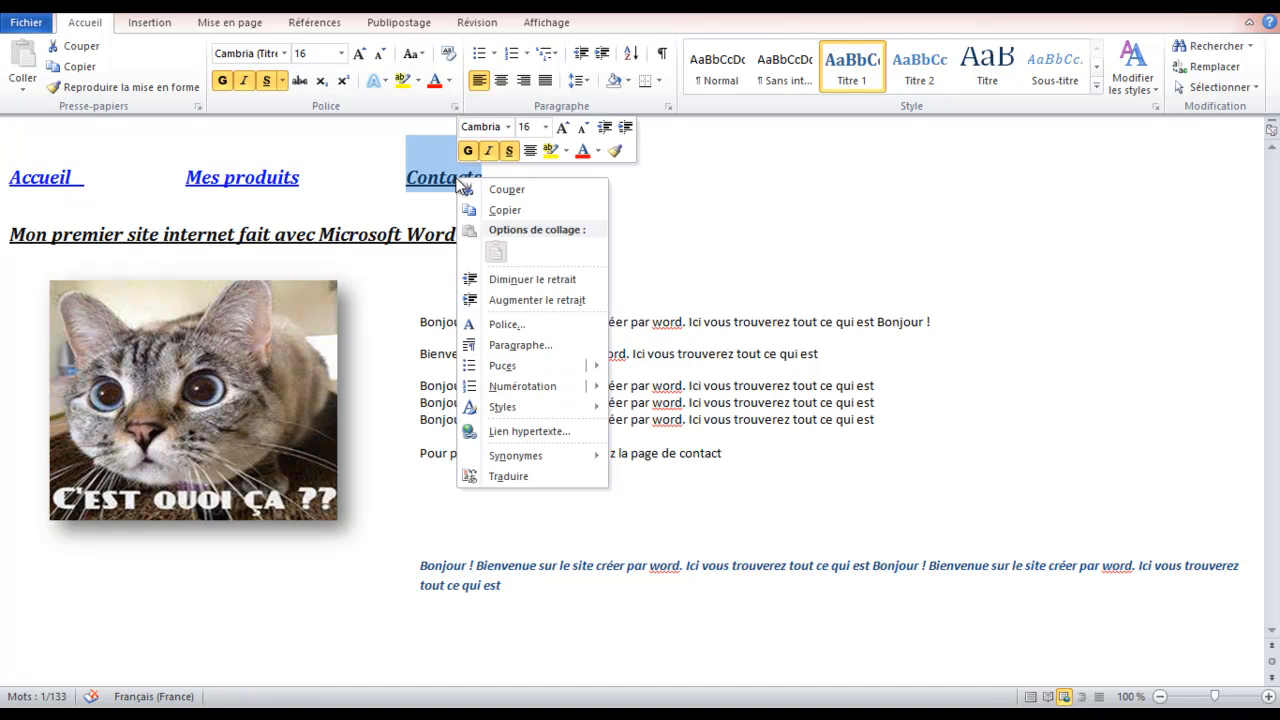
click(525, 431)
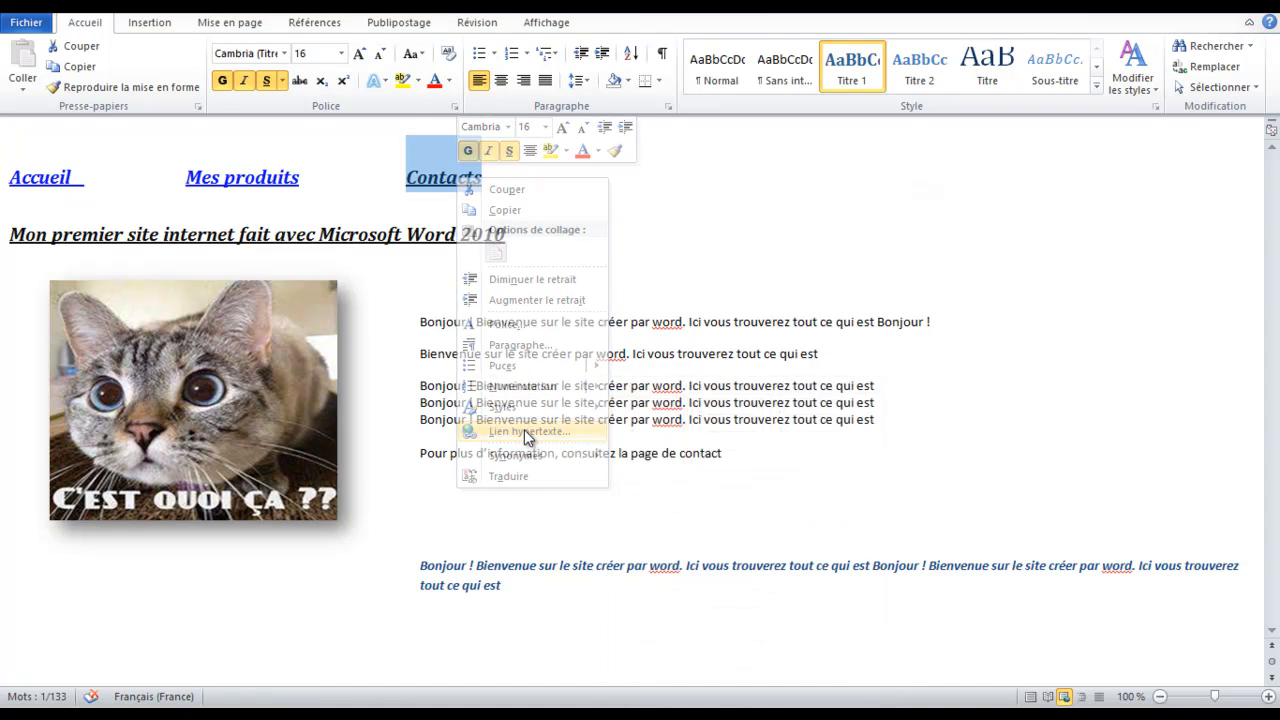
click(520, 343)
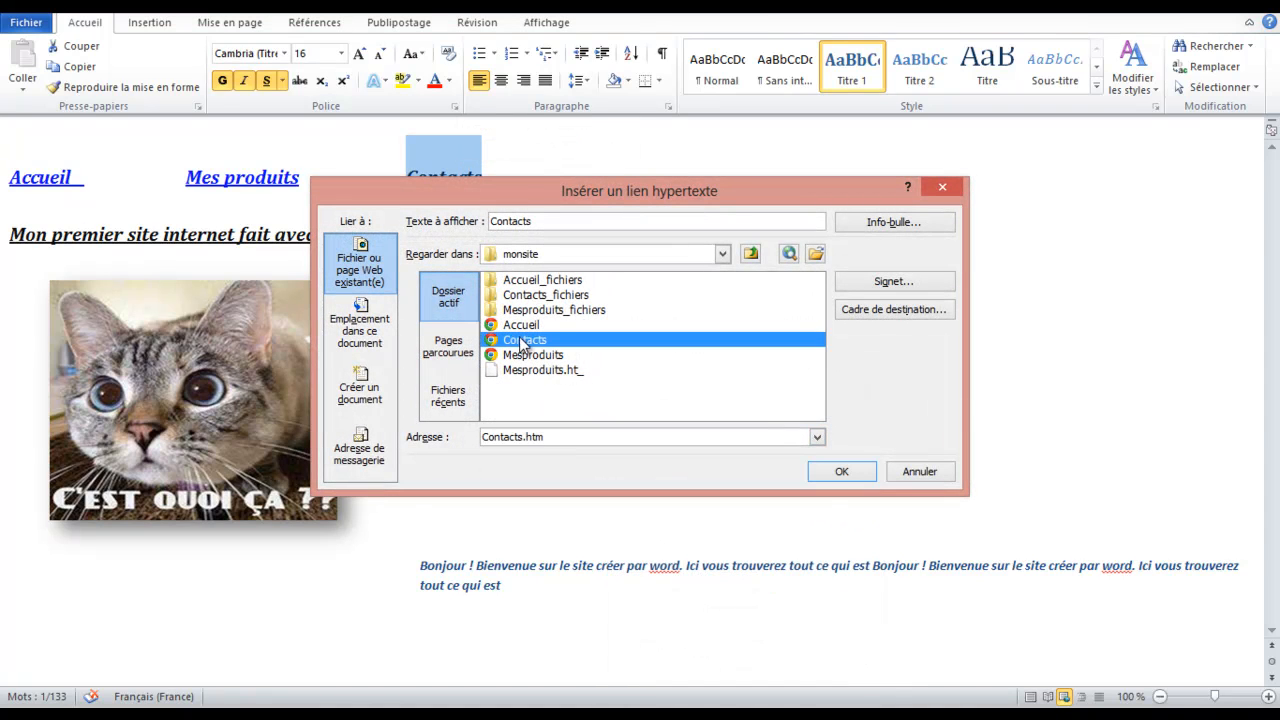
click(832, 472)
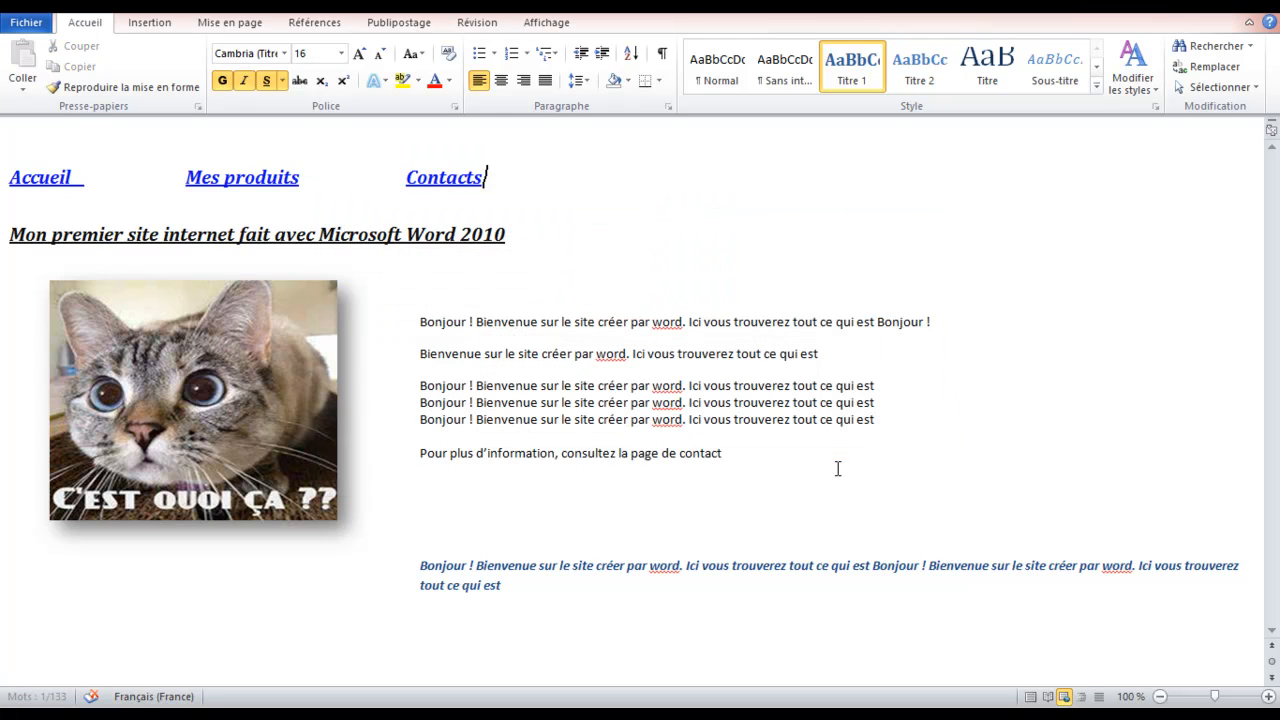
click(585, 231)
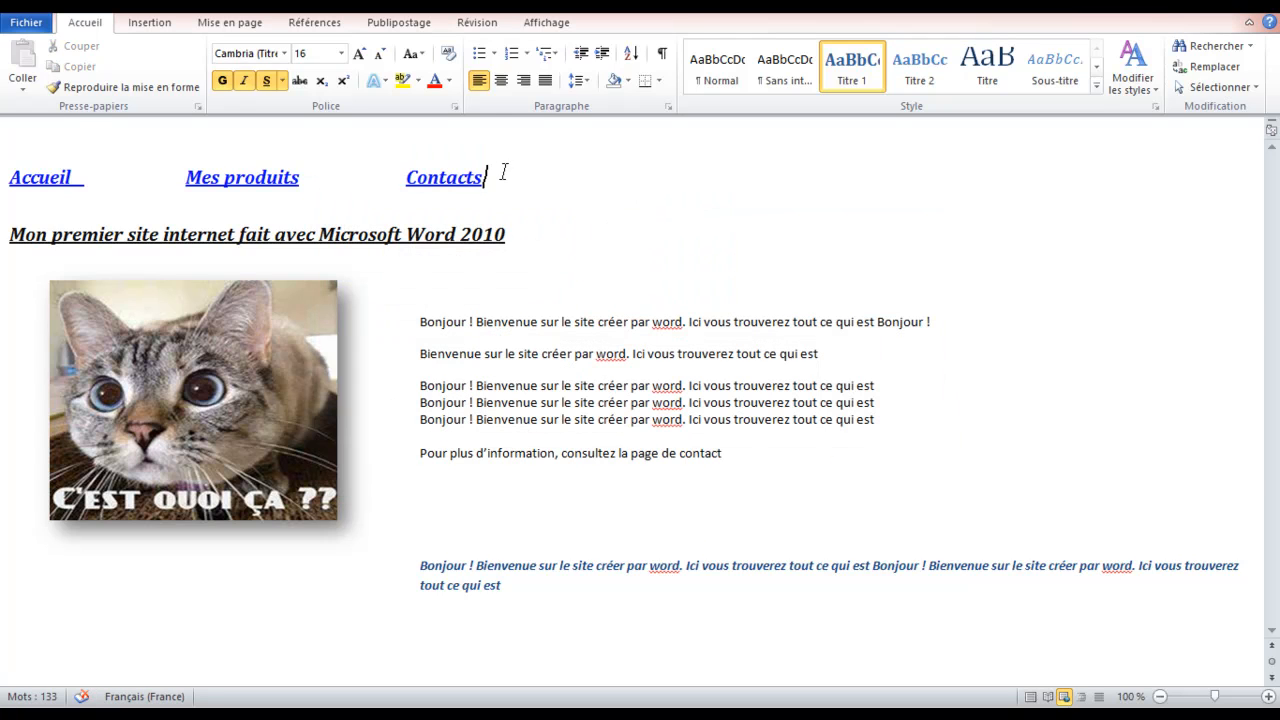
Copy the navigation link line and open the Contacts page from recent documents
drag(504, 172, 2, 178)
key(ctrl+c)
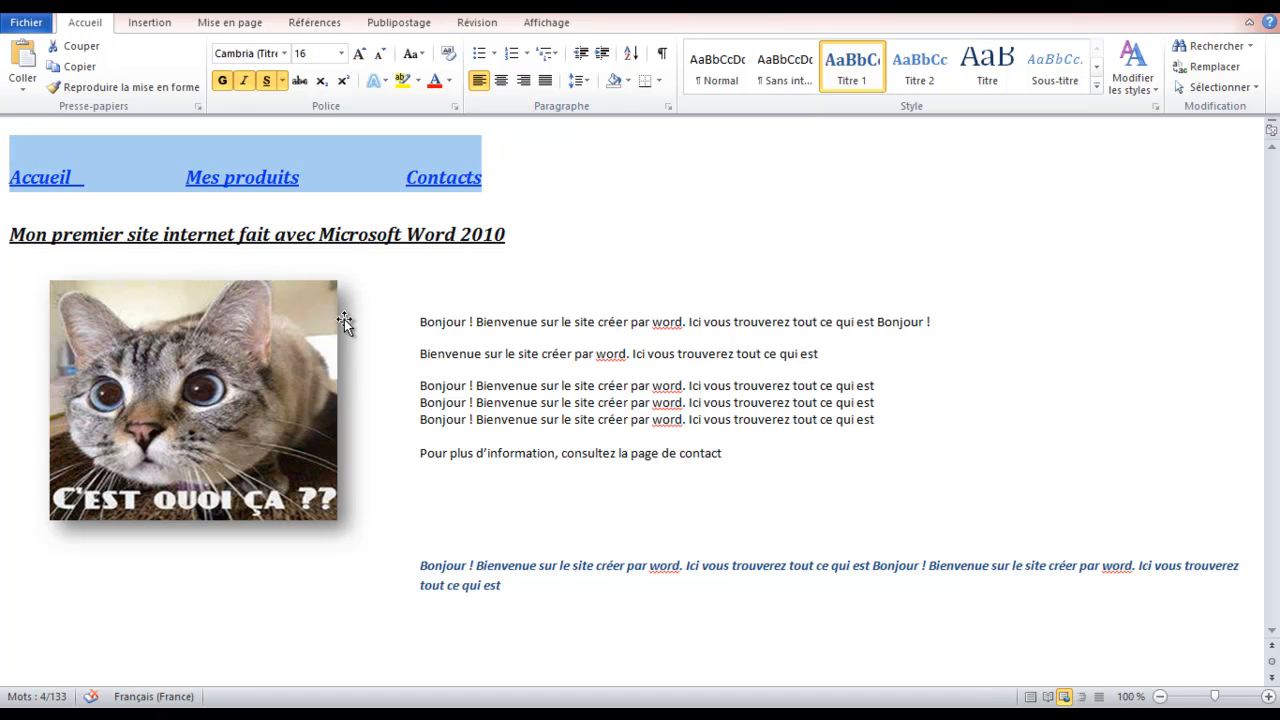
click(26, 22)
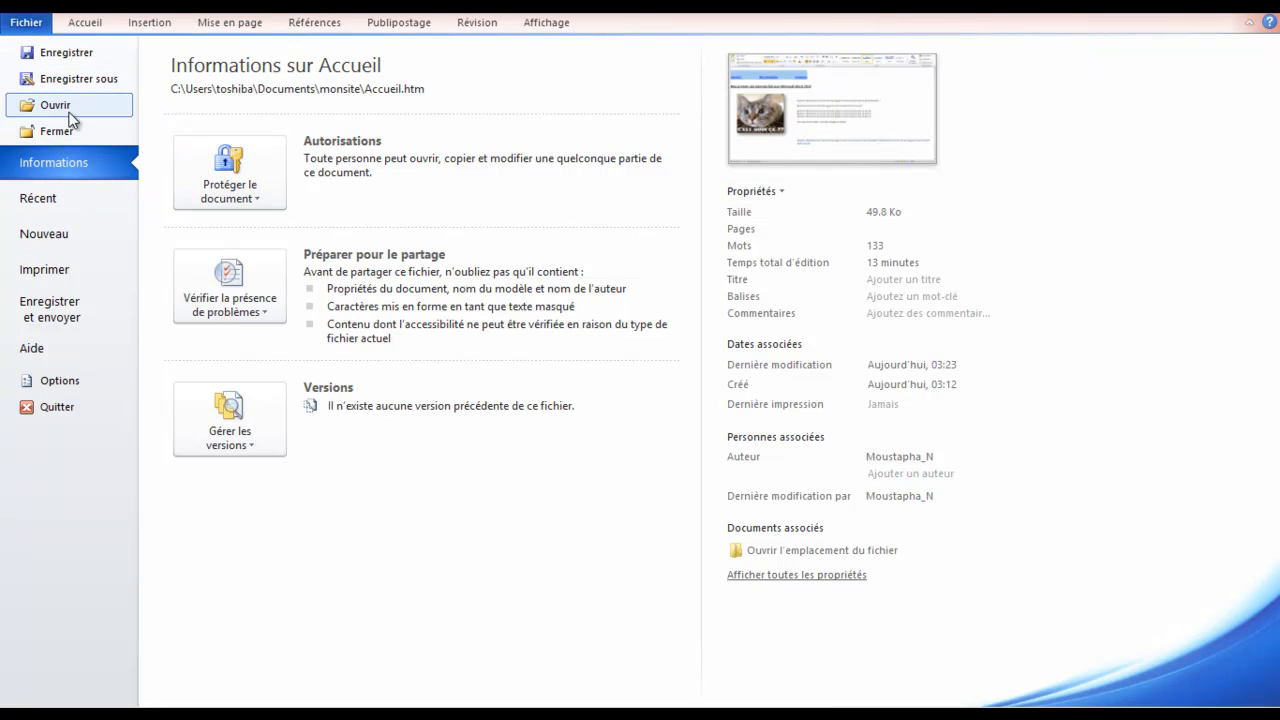
click(75, 202)
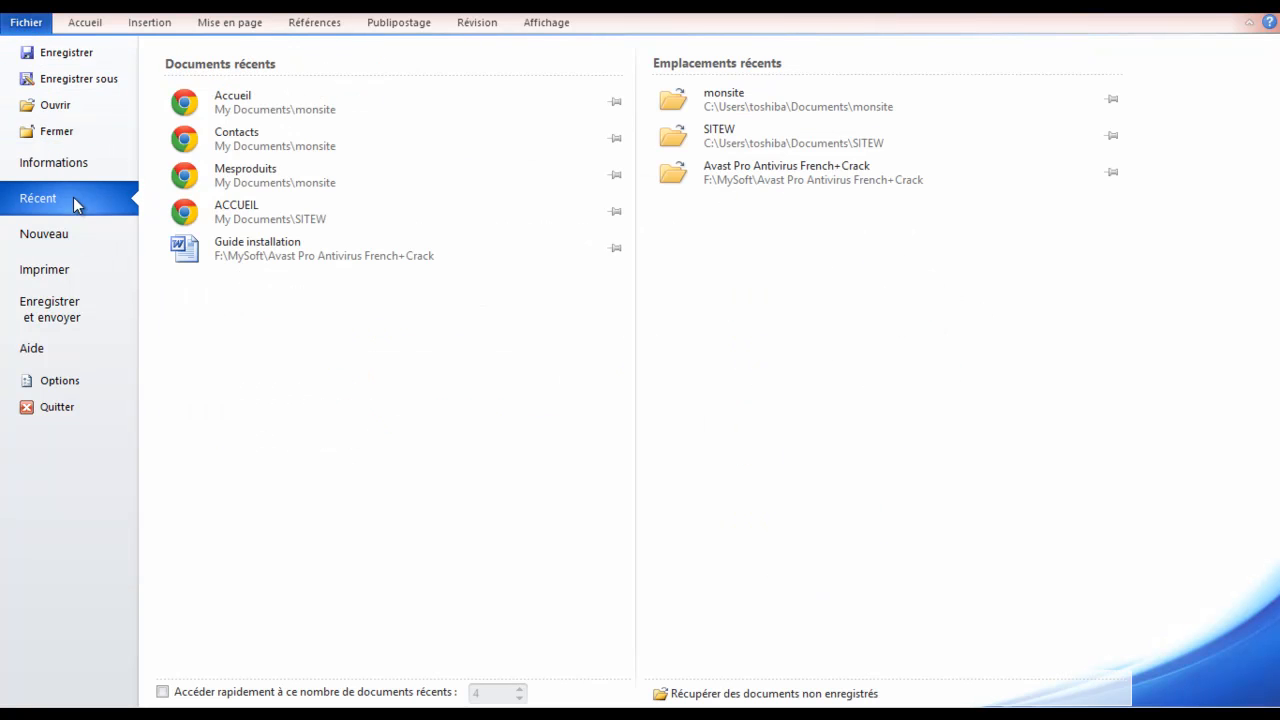
click(280, 147)
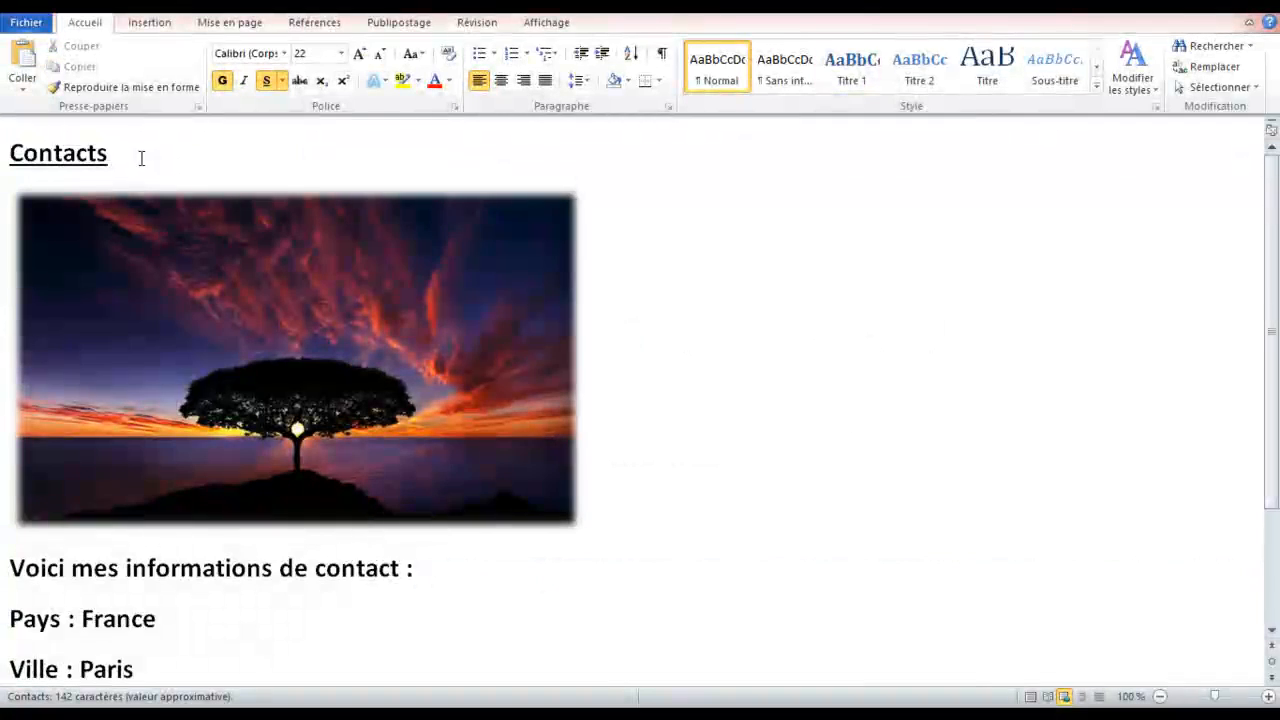
Paste the links above the Contacts heading with Conserver la mise en forme source
key(Return)
key(Up)
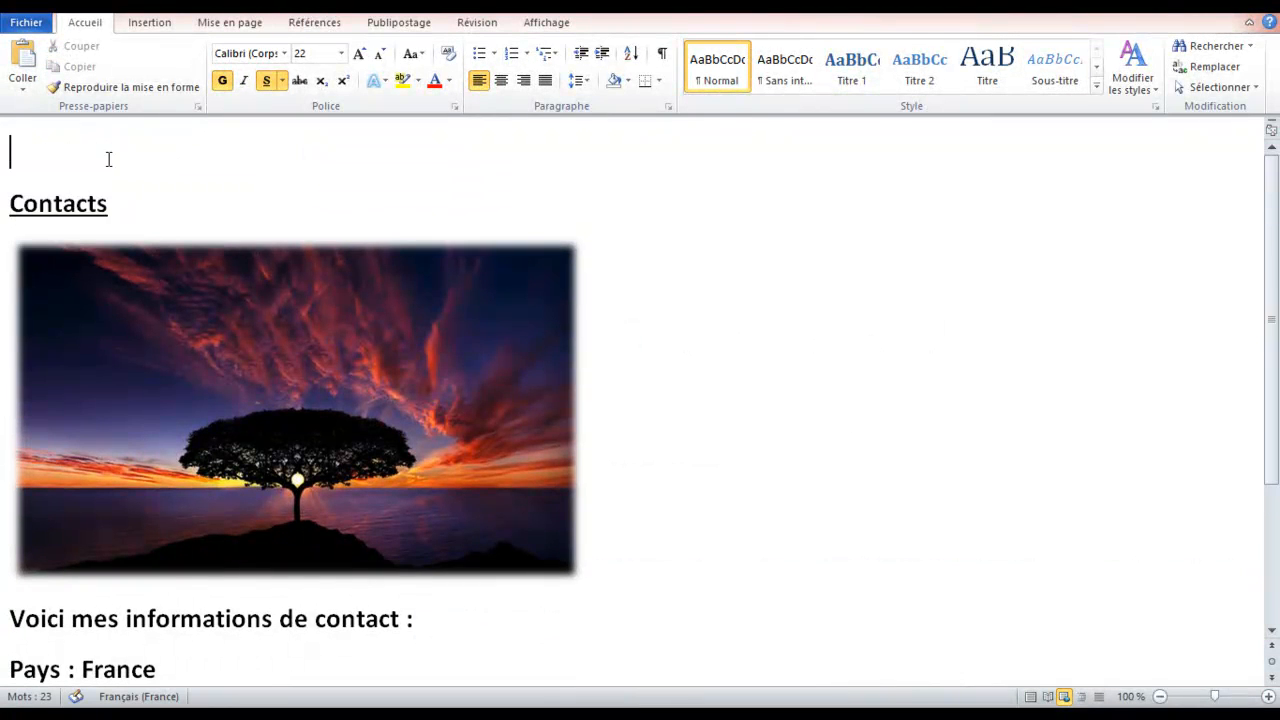
key(ctrl+v)
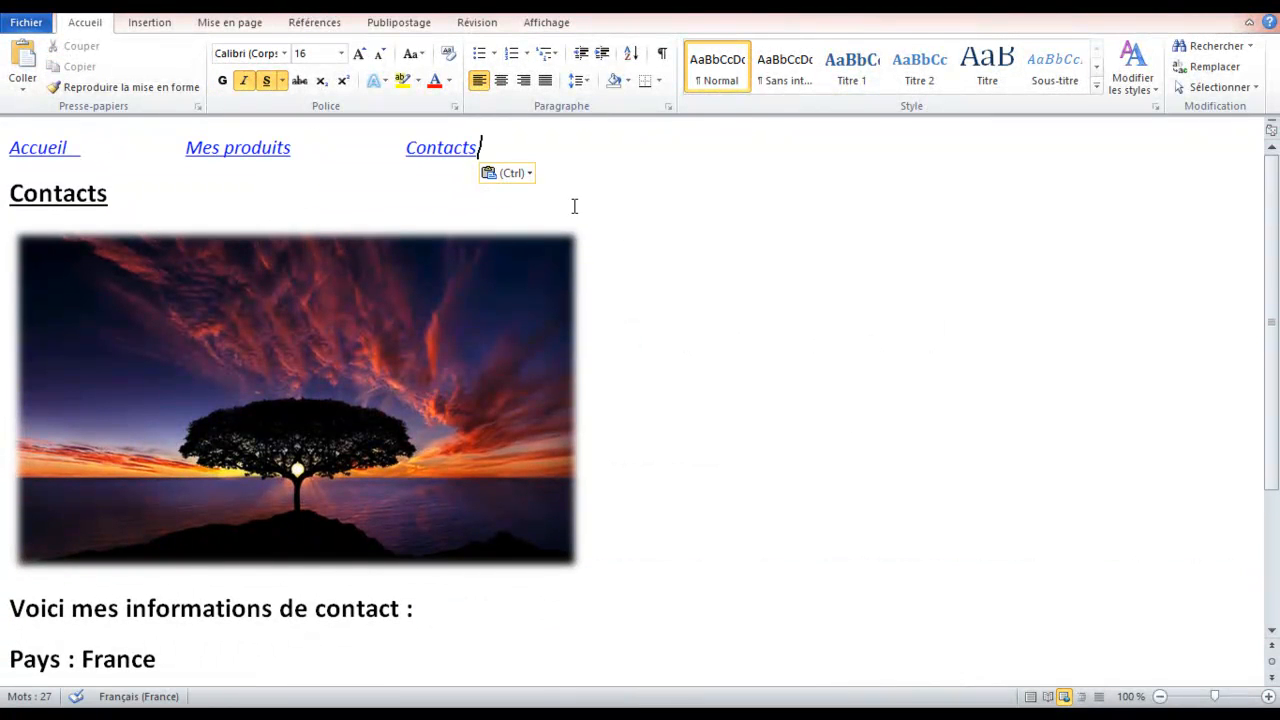
click(640, 251)
click(531, 174)
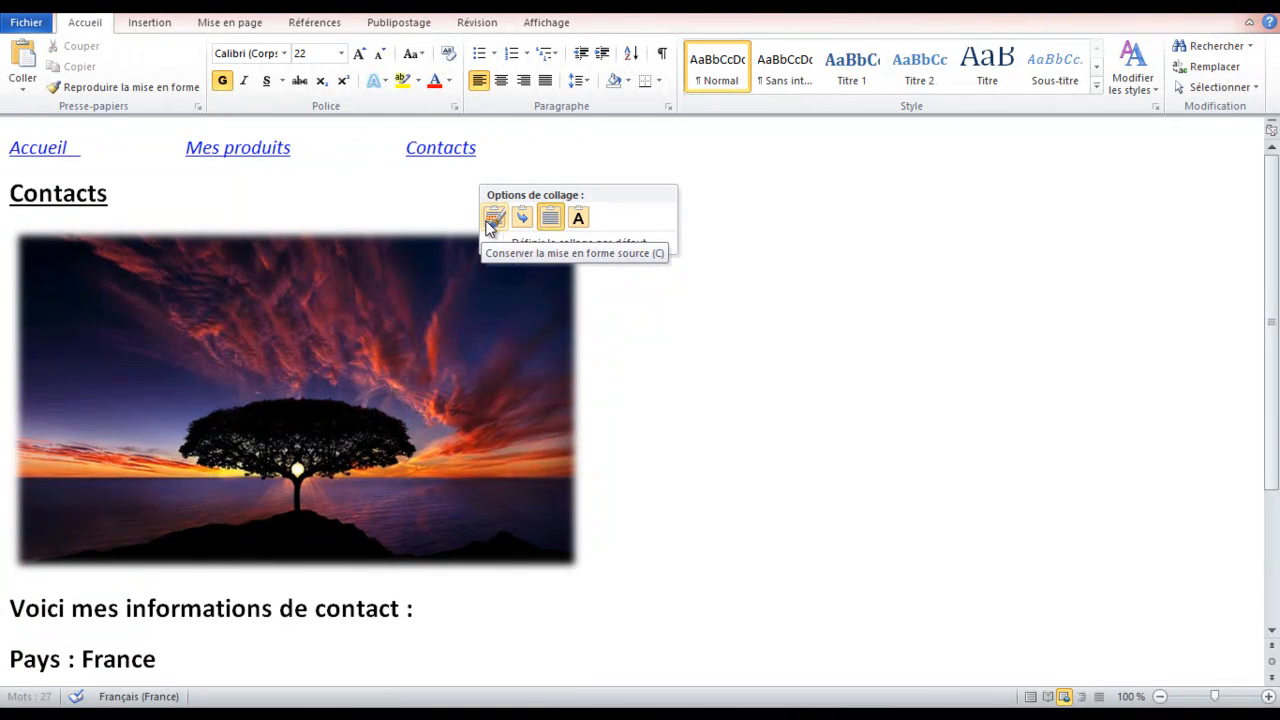
click(490, 225)
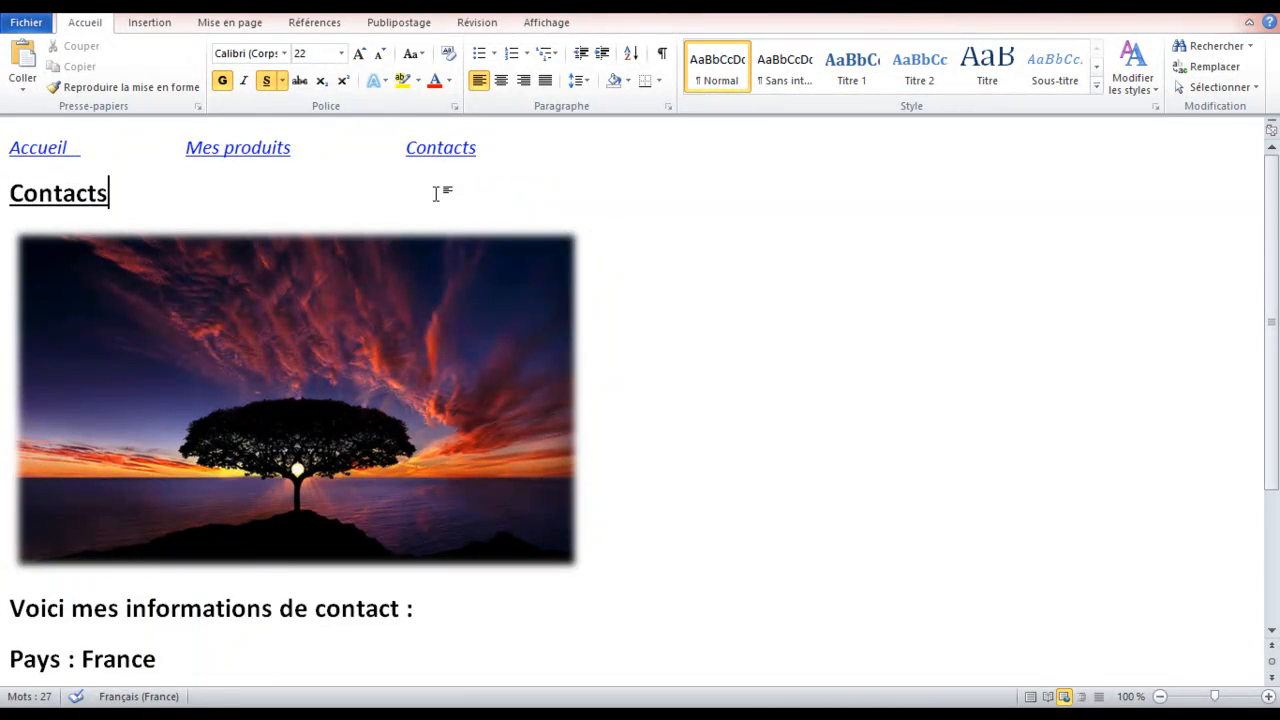
Open the Mesproduits page document from the Fichier > Récent list
click(26, 22)
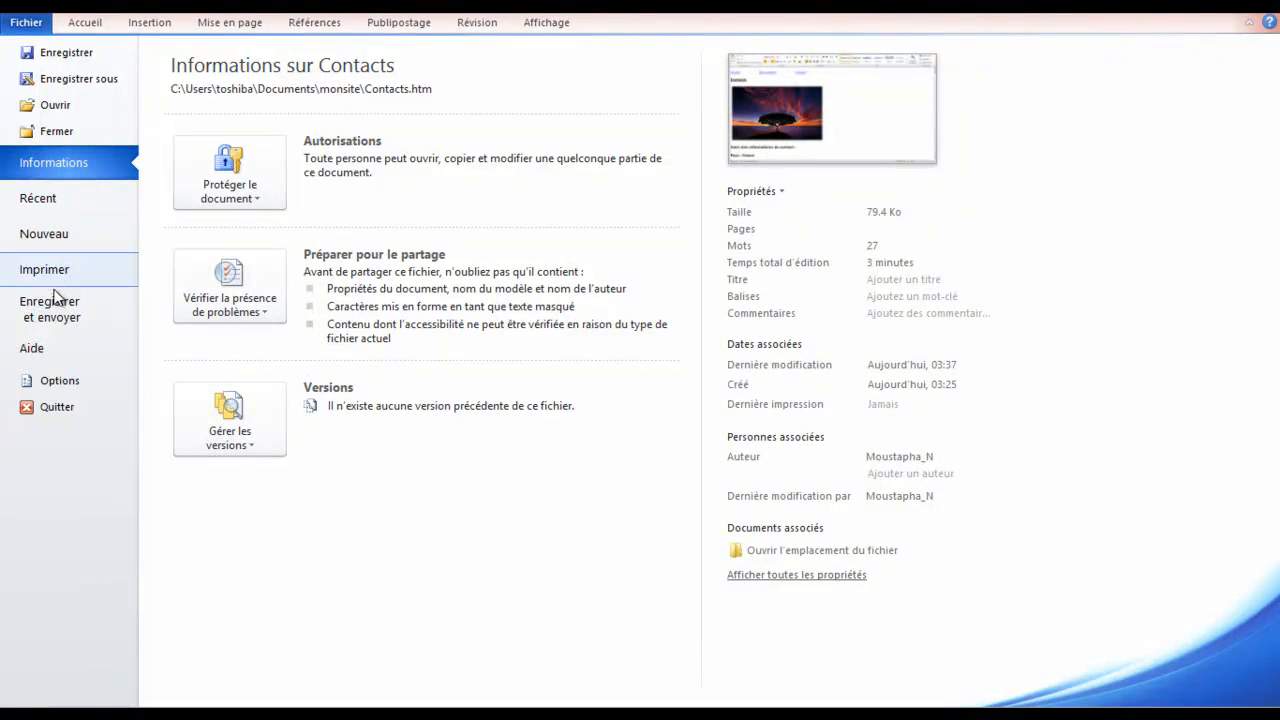
click(57, 200)
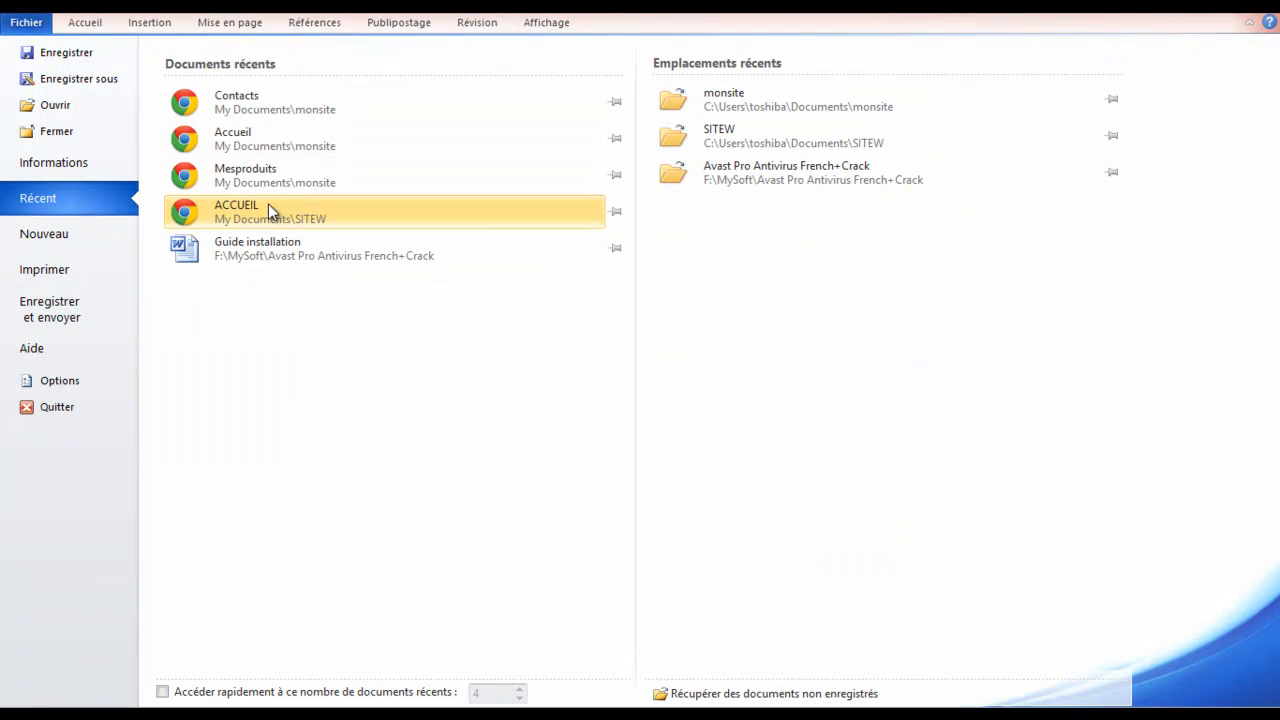
click(265, 182)
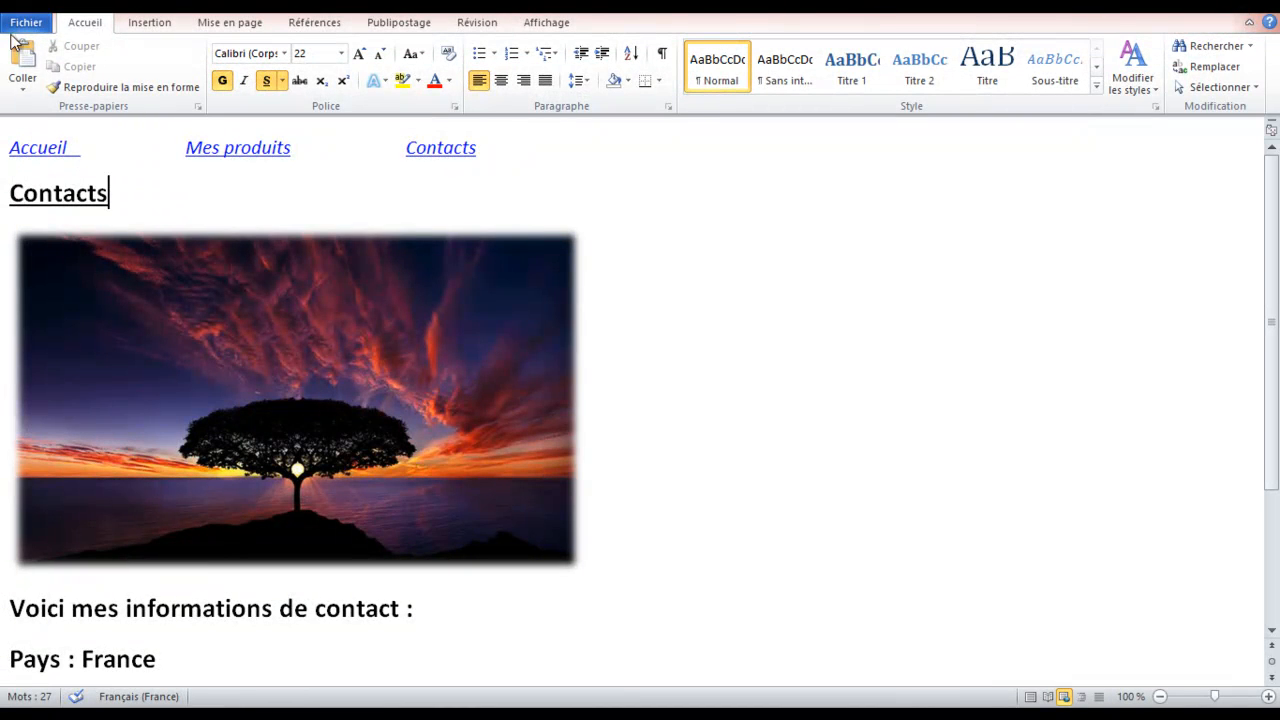
click(27, 22)
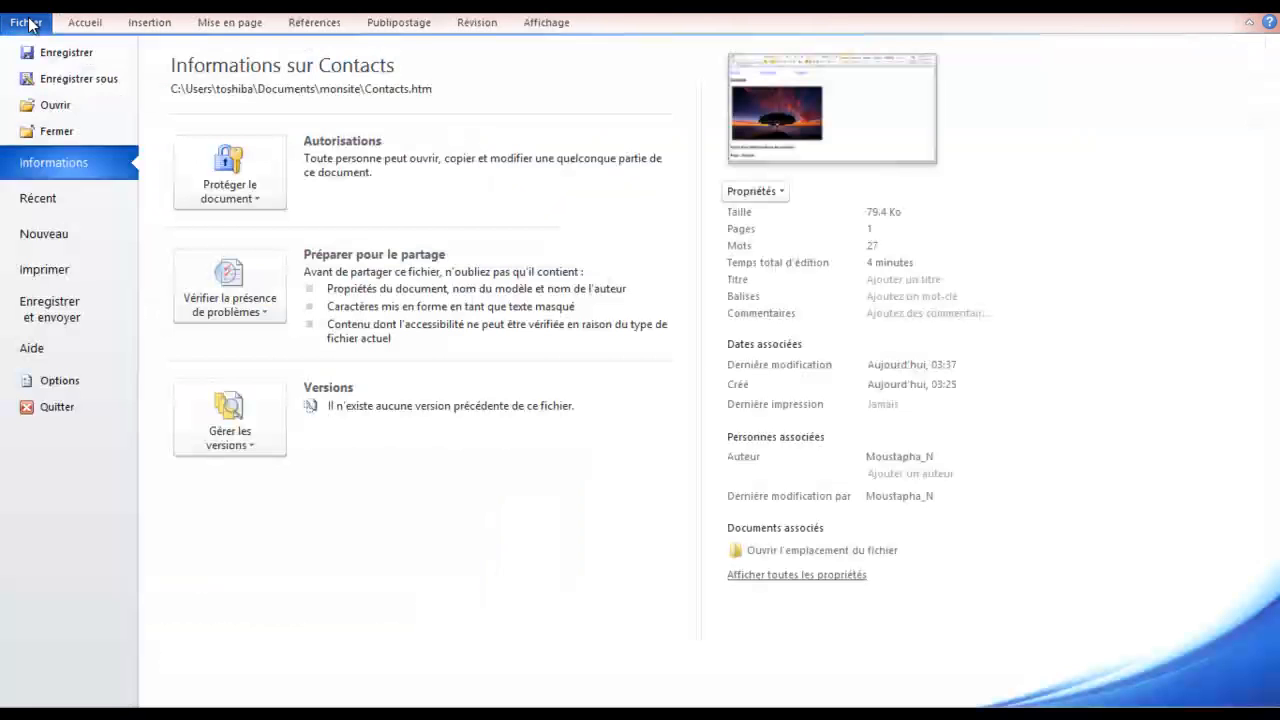
click(47, 203)
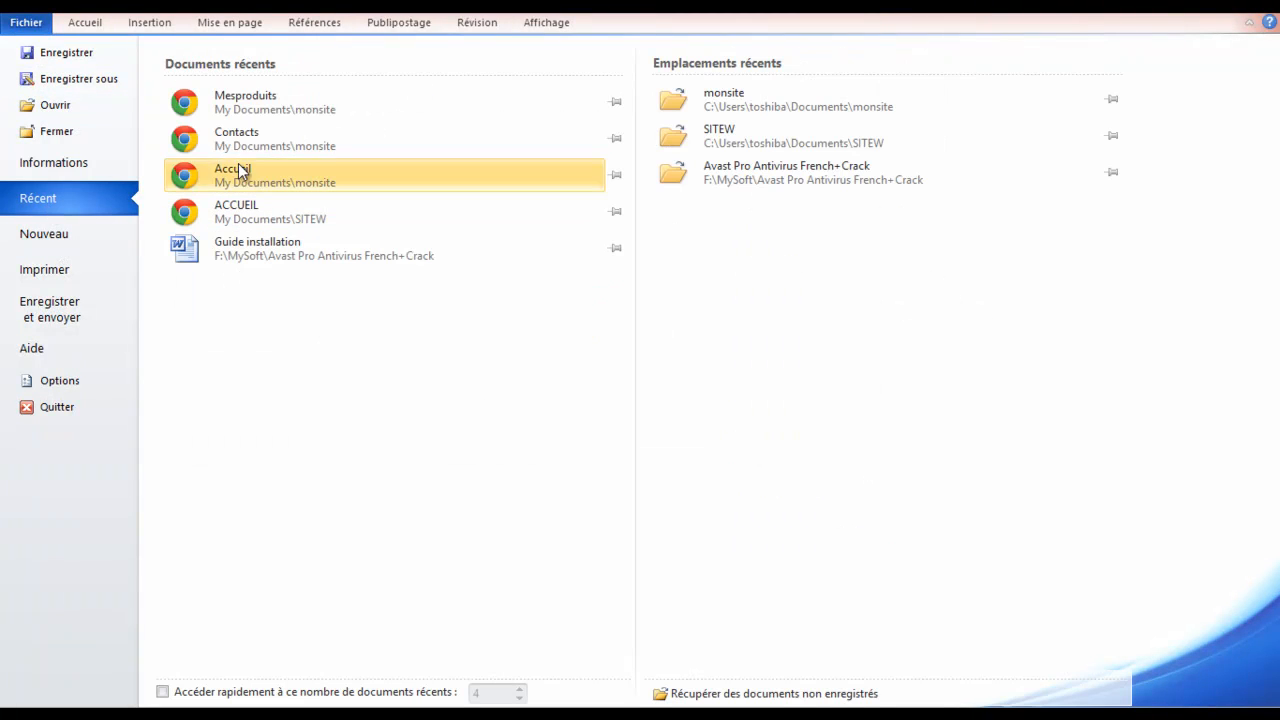
click(257, 105)
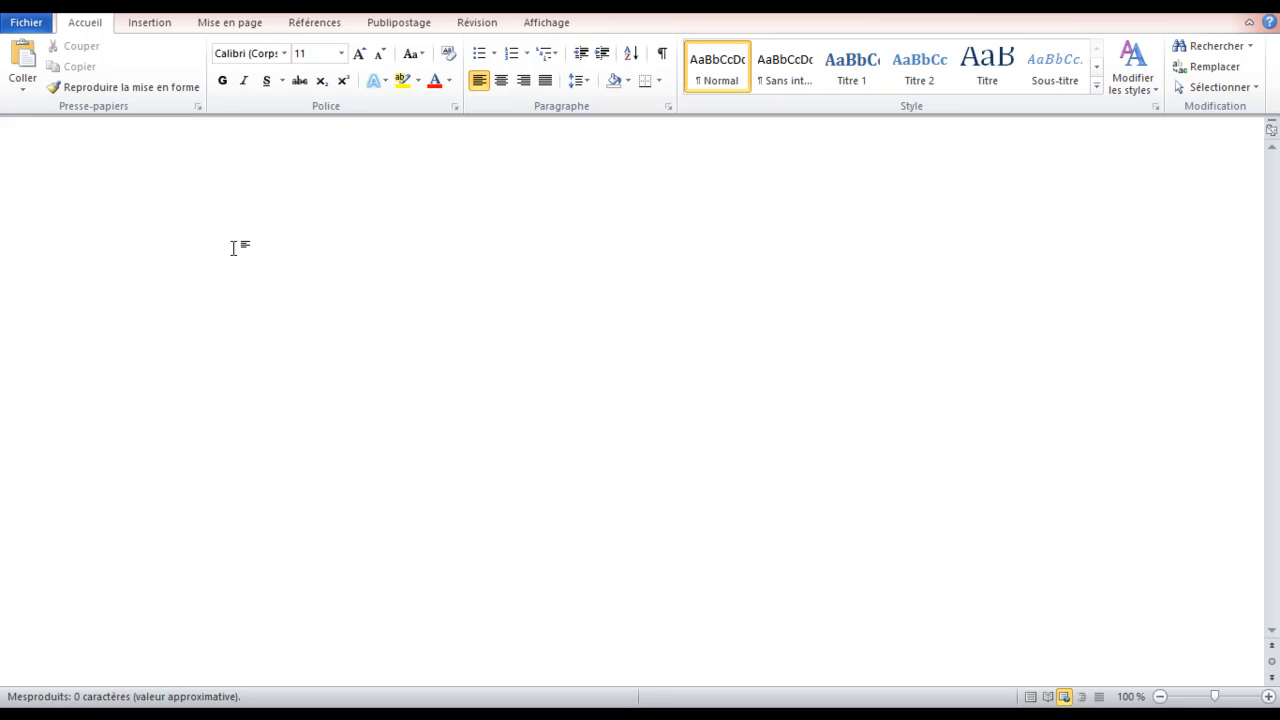
Paste the navigation links, then add the Mes produits heading and 'Les produits sont classés par categorie :'
key(ctrl+v)
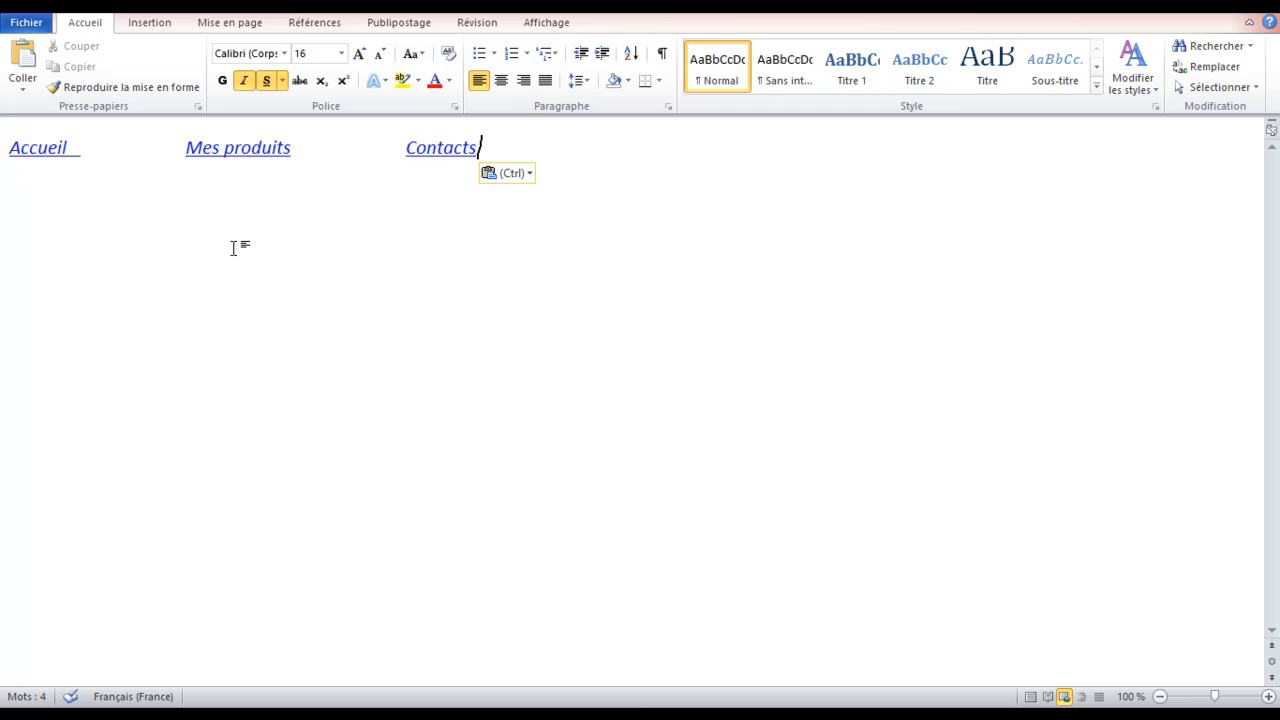
key(Return)
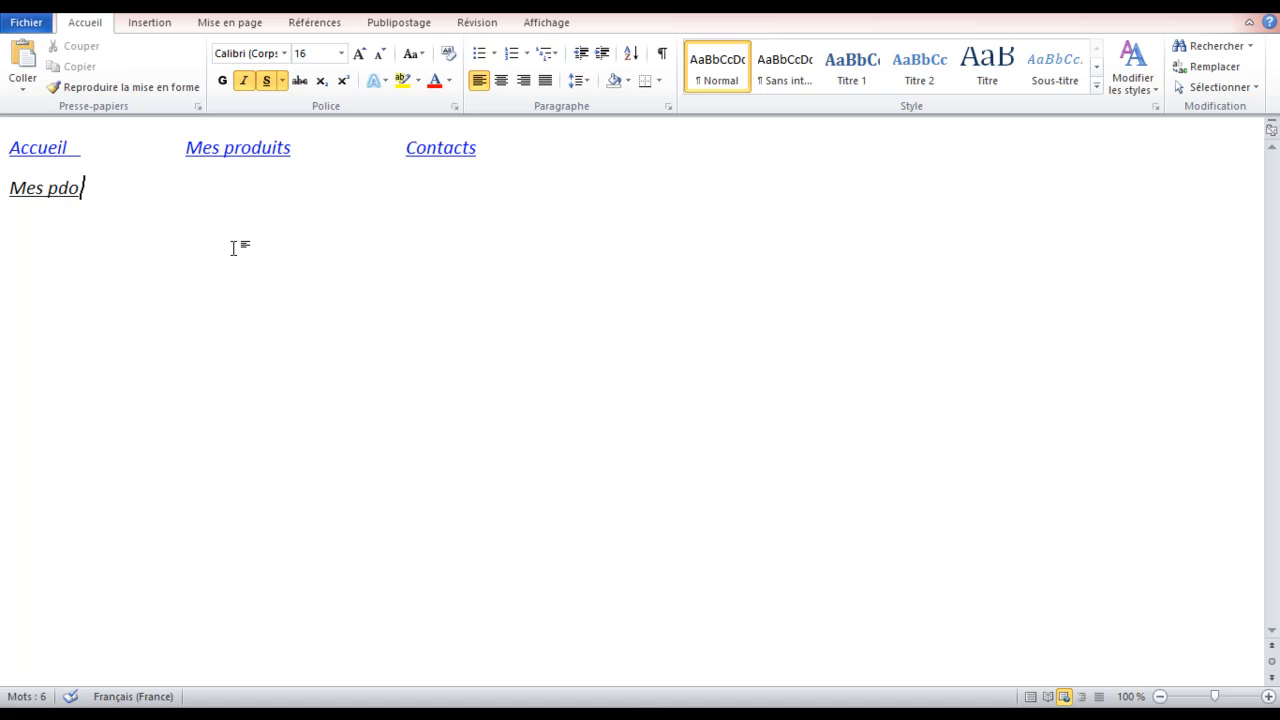
text(Mes pdo)
key(BackSpace)
key(BackSpace)
key(ctrl+u)
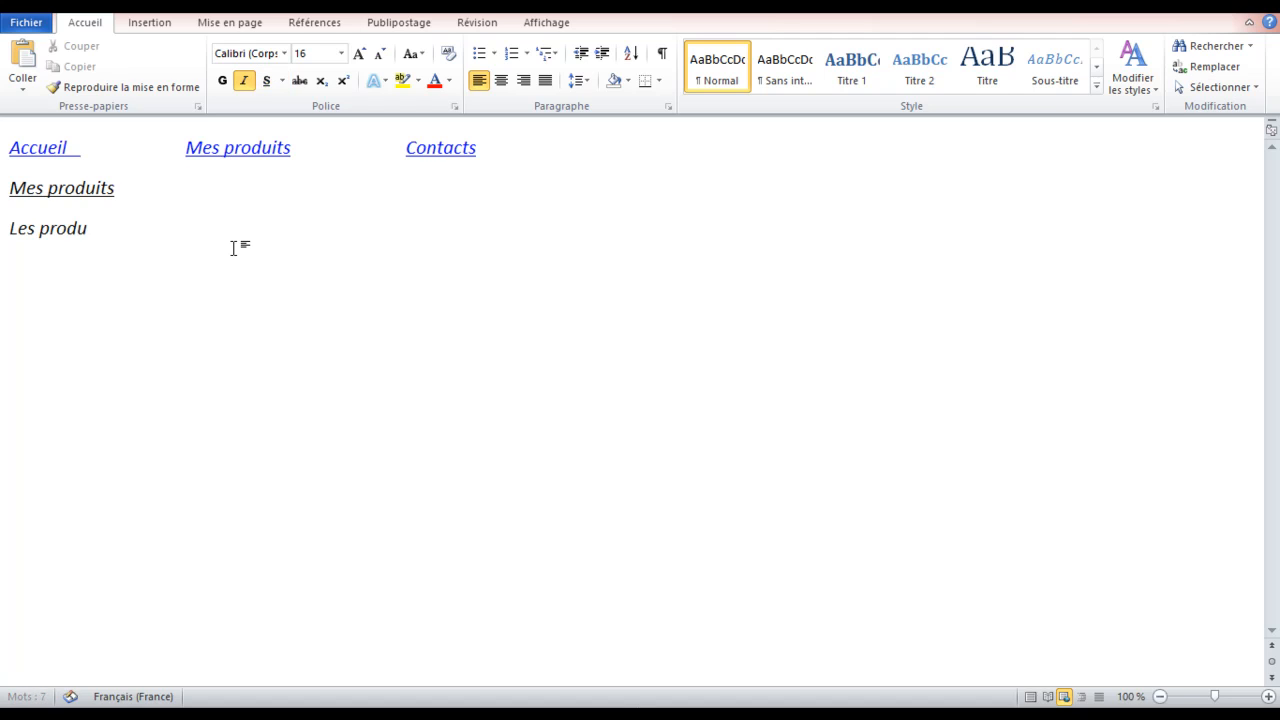
text(lassés par categorie :)
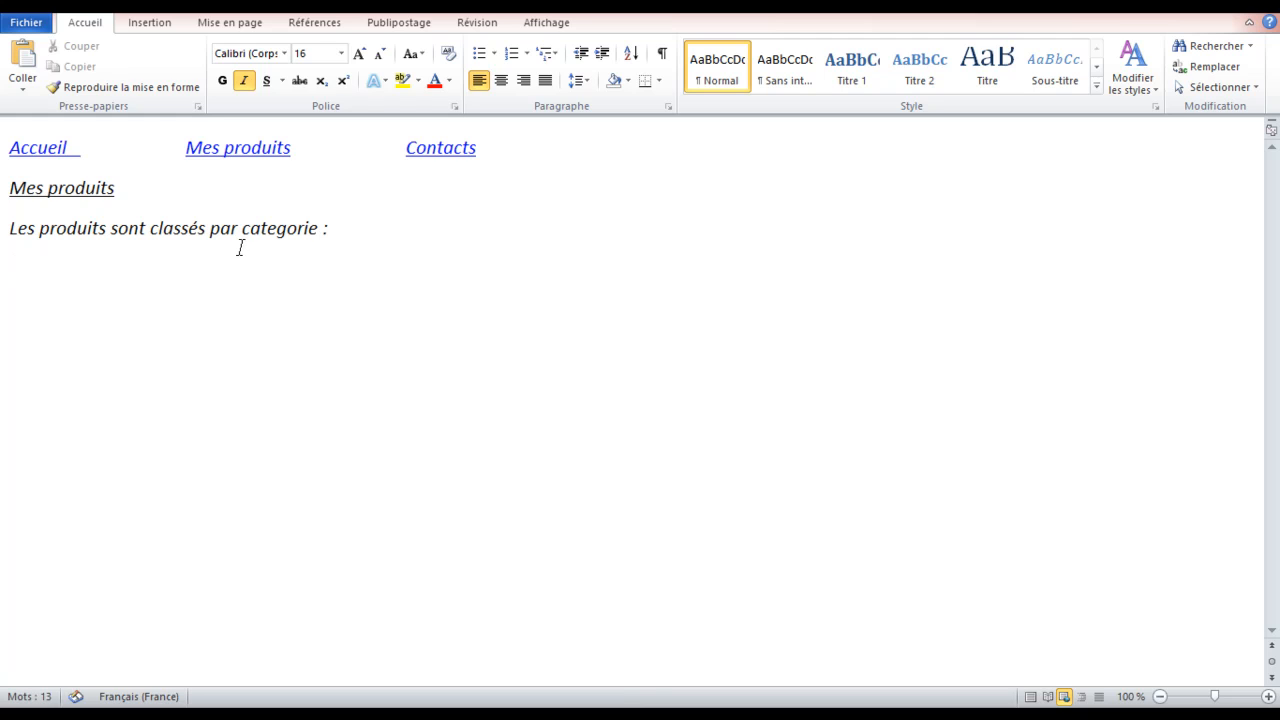
right_click(288, 231)
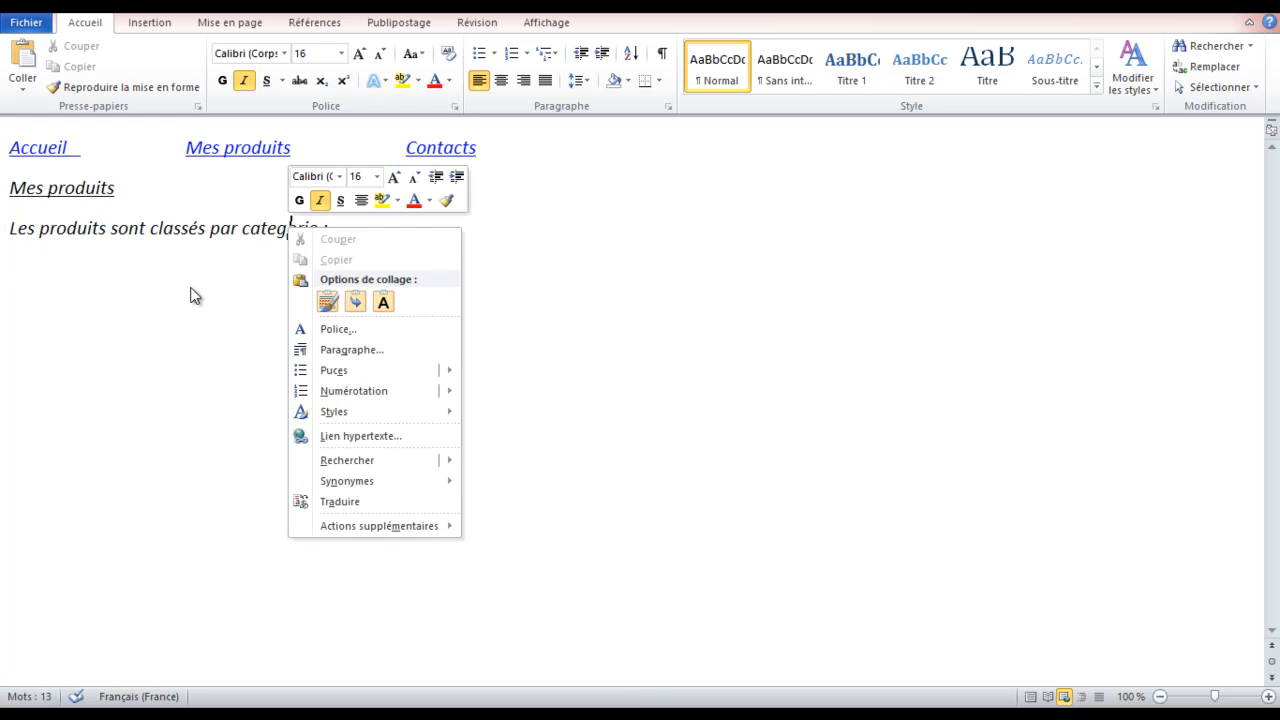
click(31, 274)
click(40, 276)
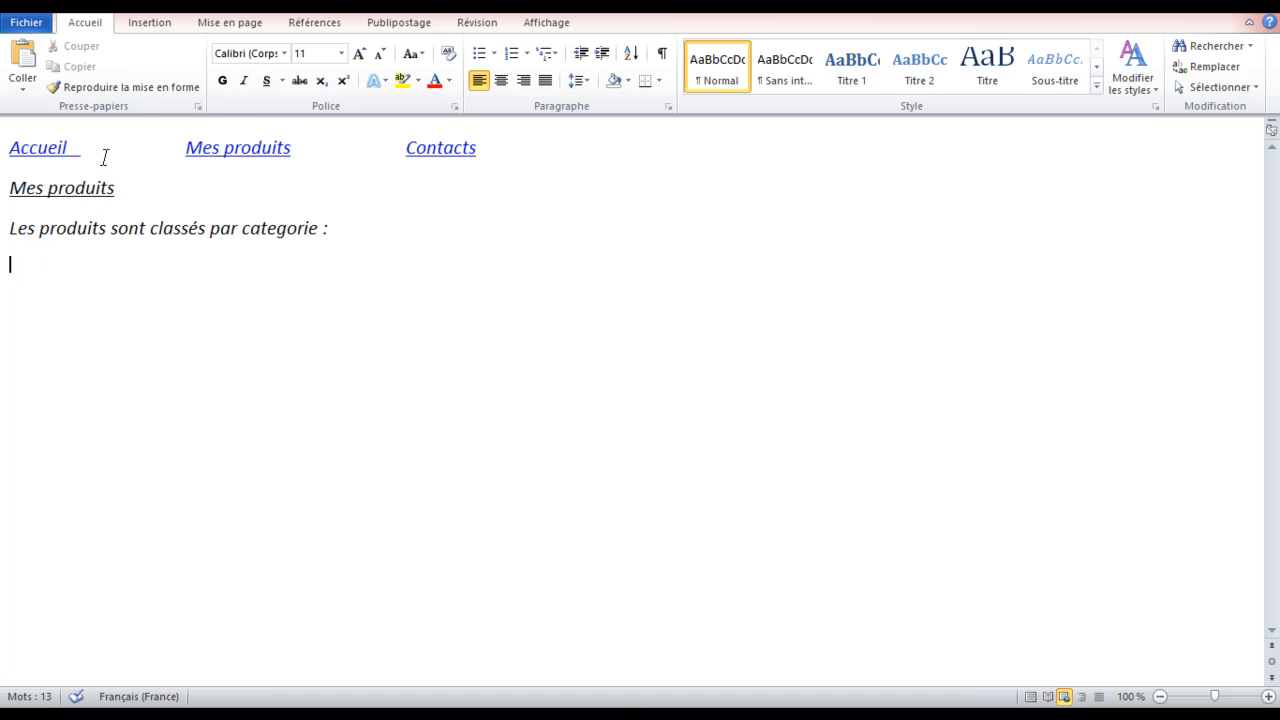
Insert the Bonne Lecture picture from the tchat pictures folder
click(141, 24)
click(206, 55)
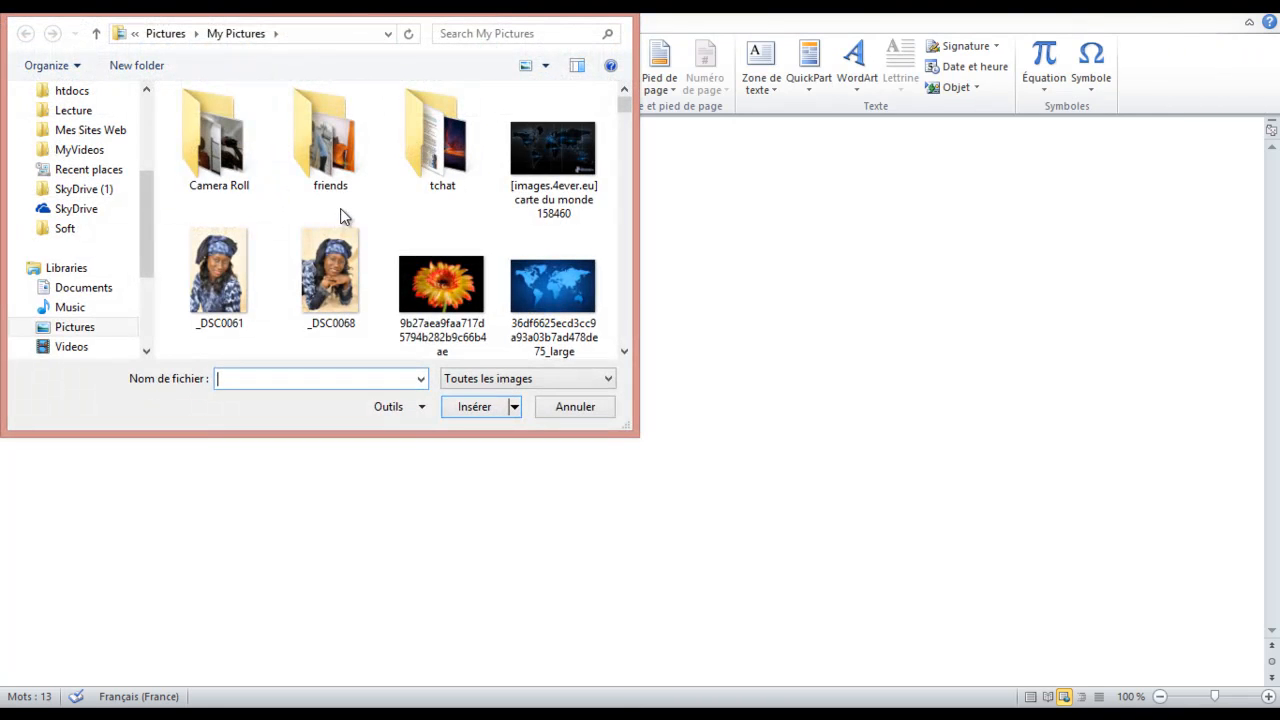
click(446, 178)
double_click(446, 178)
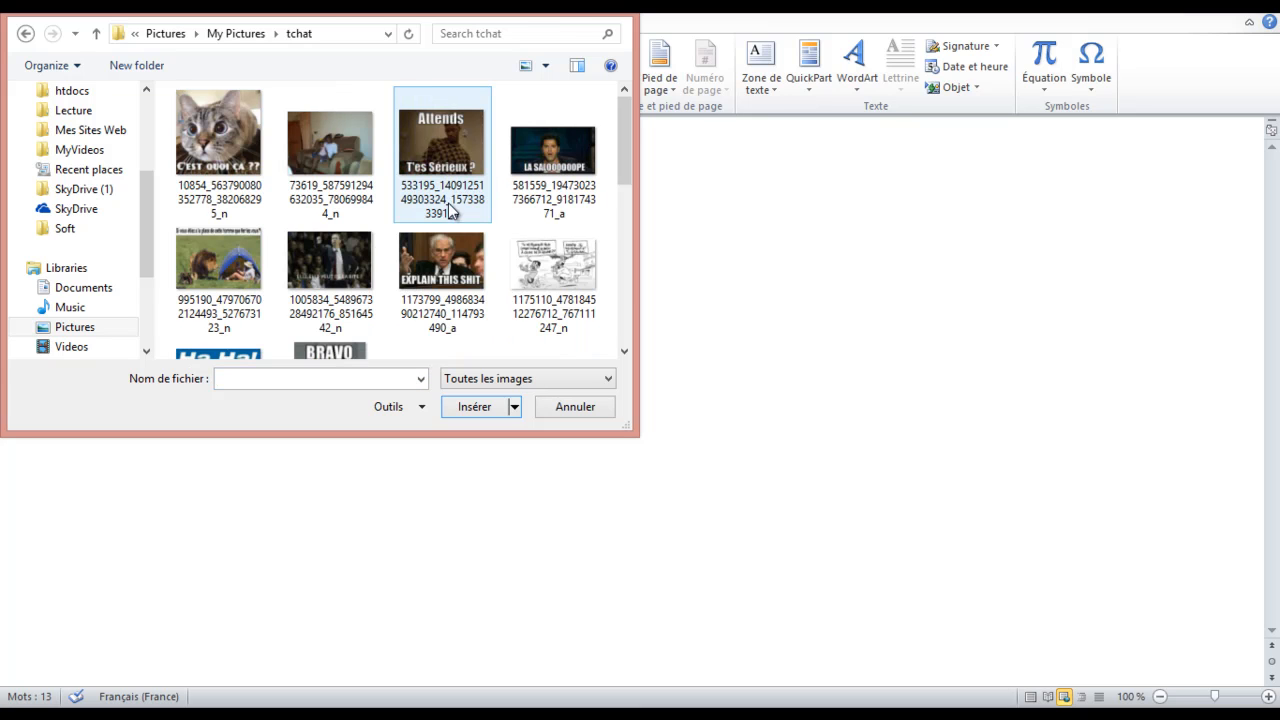
scroll(245, 262, down, 3)
scroll(246, 262, down, 1)
double_click(253, 268)
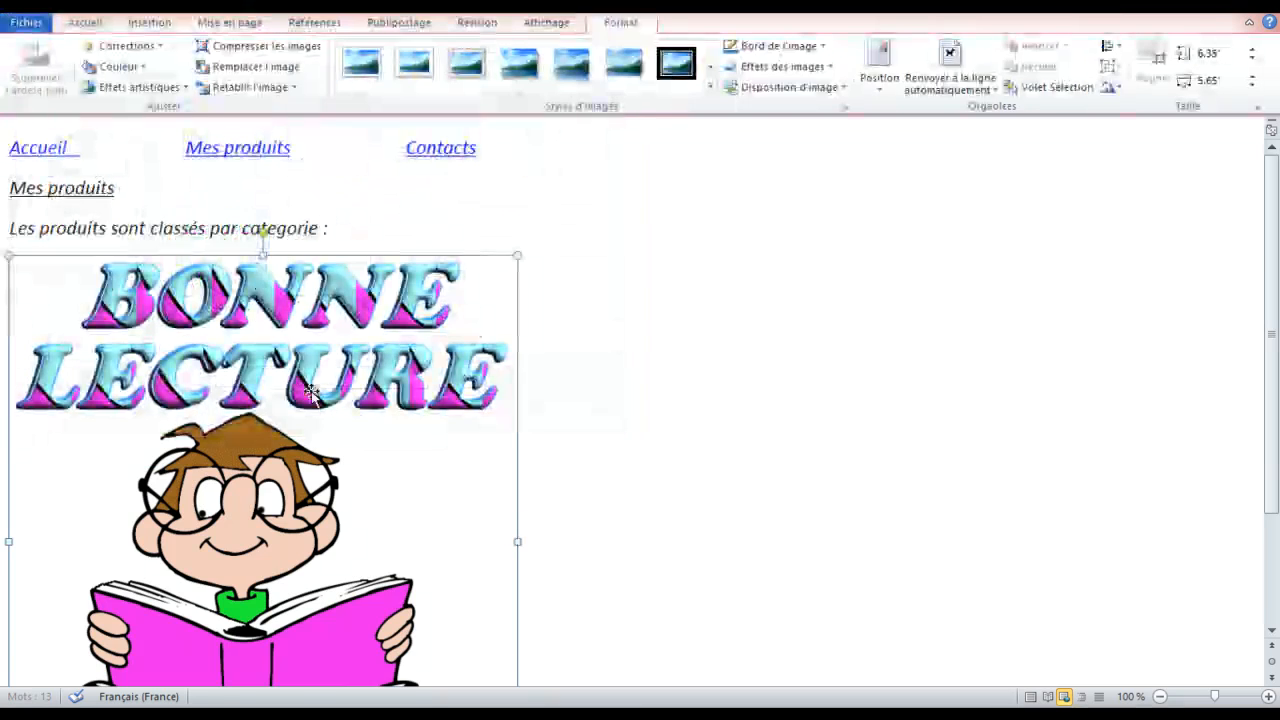
Shrink the Bonne Lecture picture to about 2.38" by 1.8"
drag(499, 265, 347, 445)
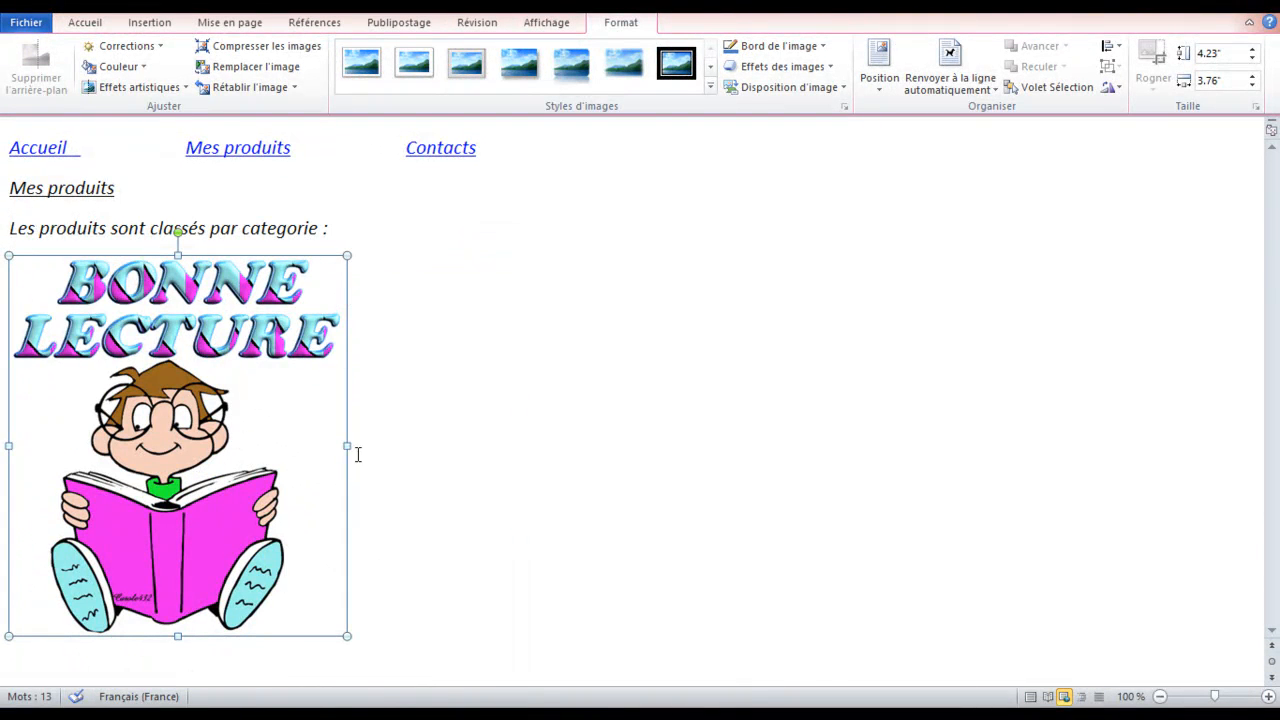
drag(348, 256, 172, 396)
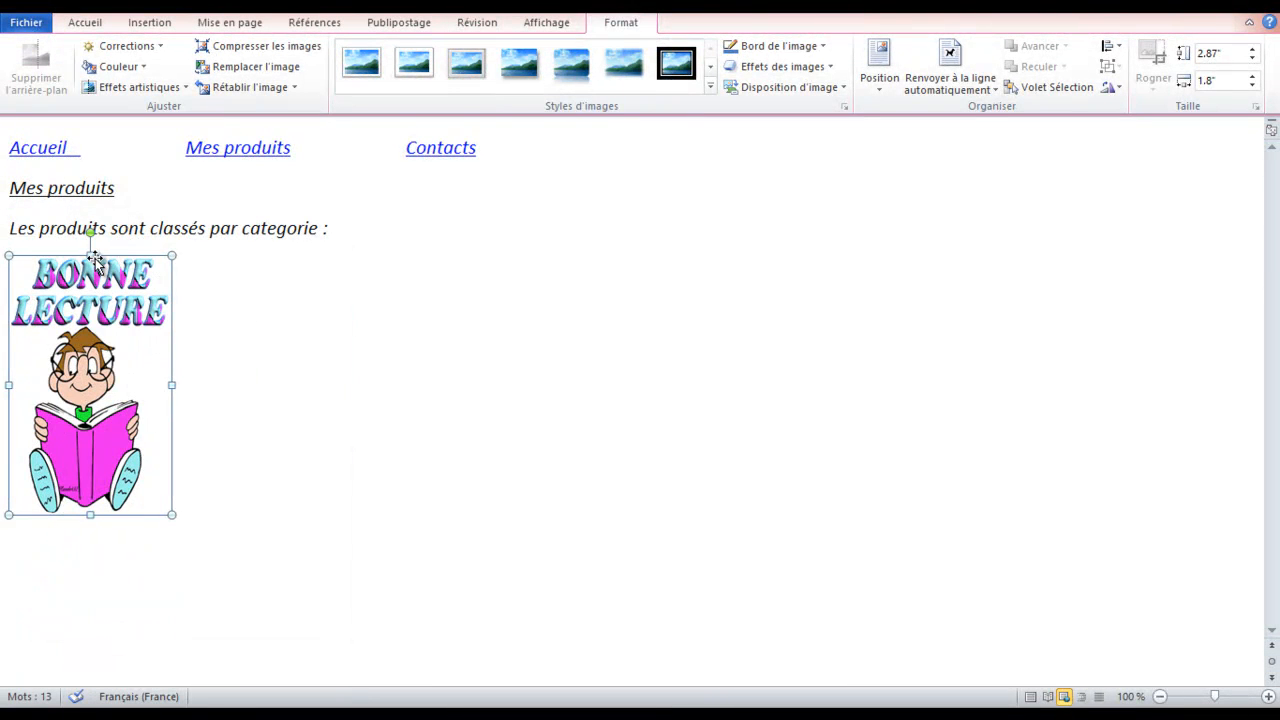
drag(90, 256, 88, 300)
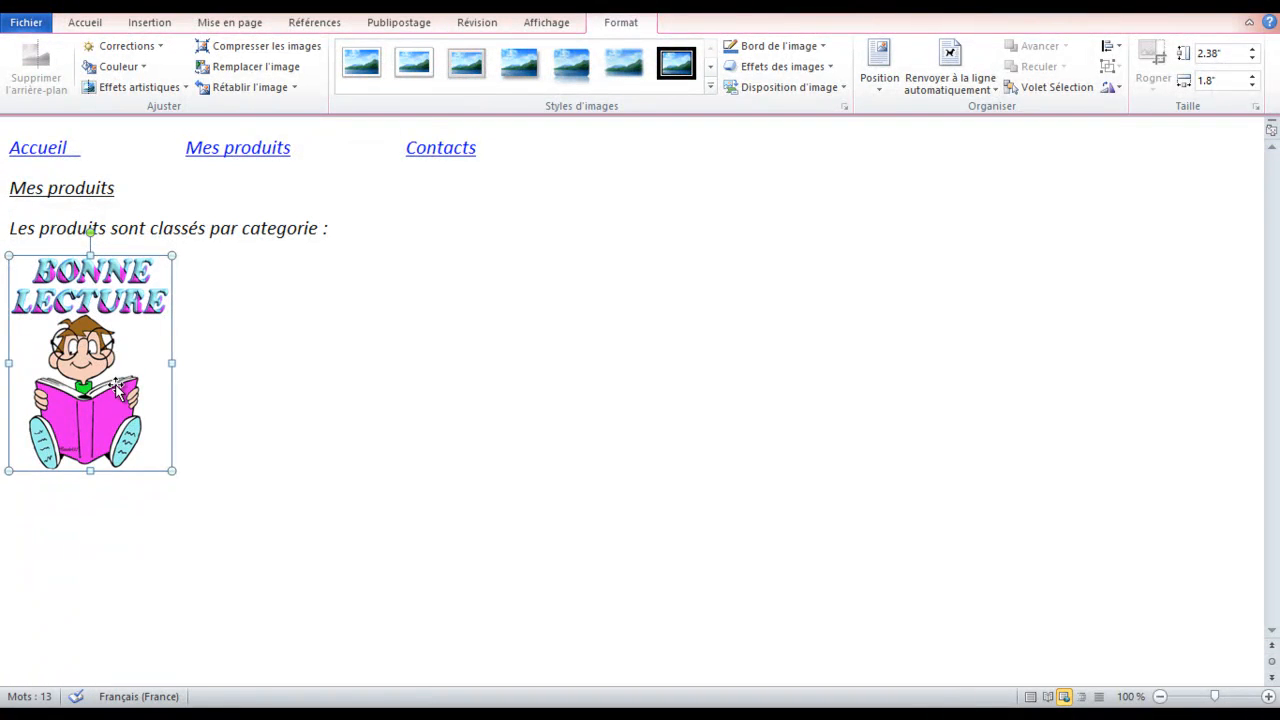
Paste copies of the picture and replace the second with the taller lion and tent image
key(ctrl+c)
key(ctrl+v)
key(ctrl+v)
key(ctrl+v)
key(ctrl+v)
key(ctrl+v)
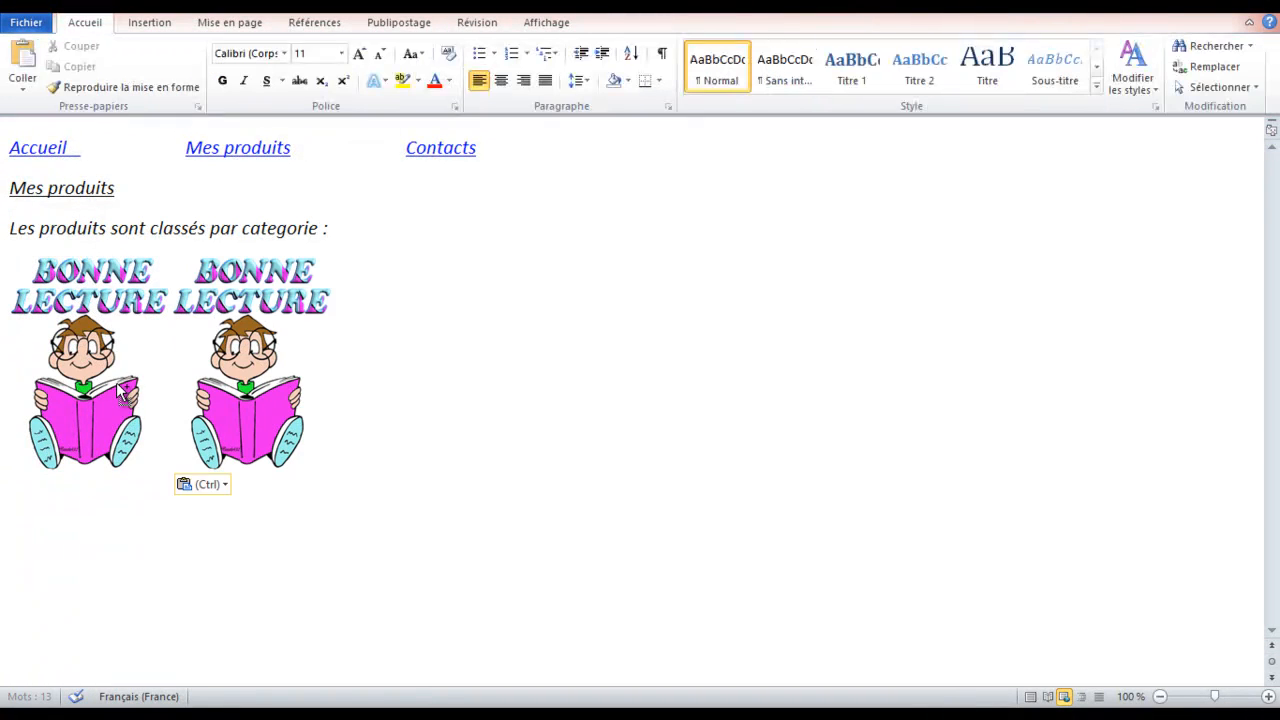
click(226, 340)
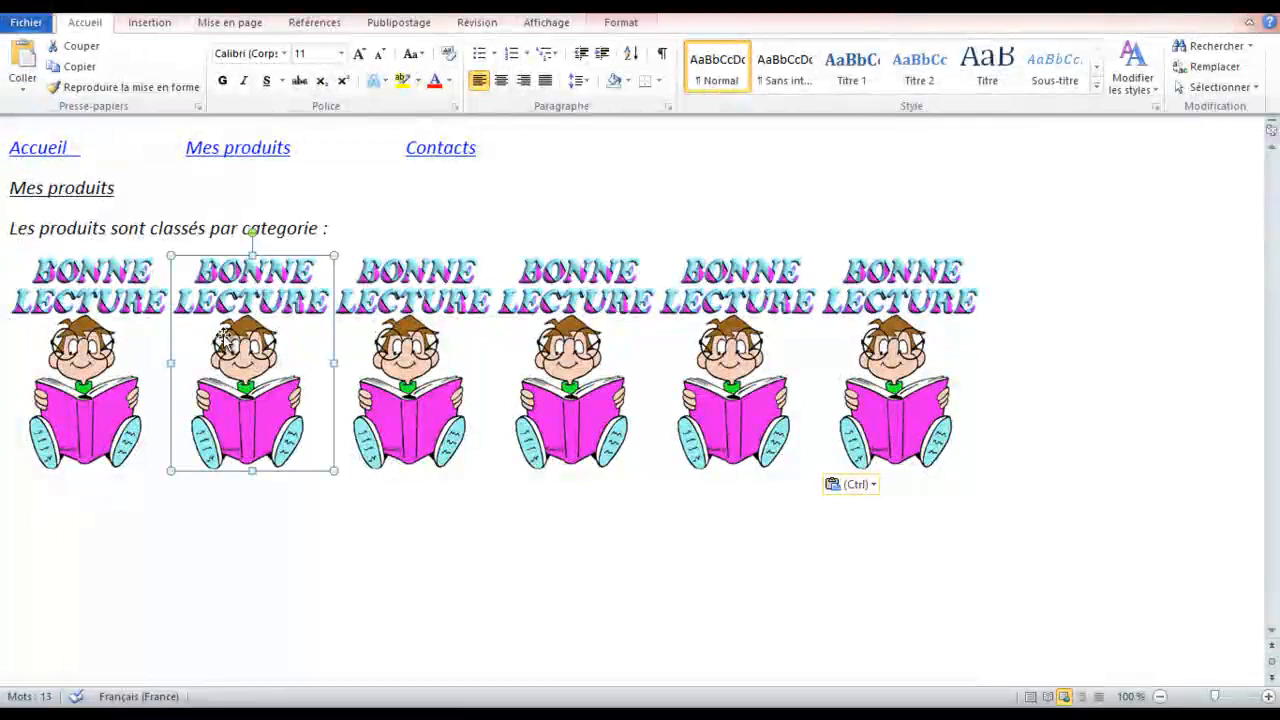
right_click(224, 337)
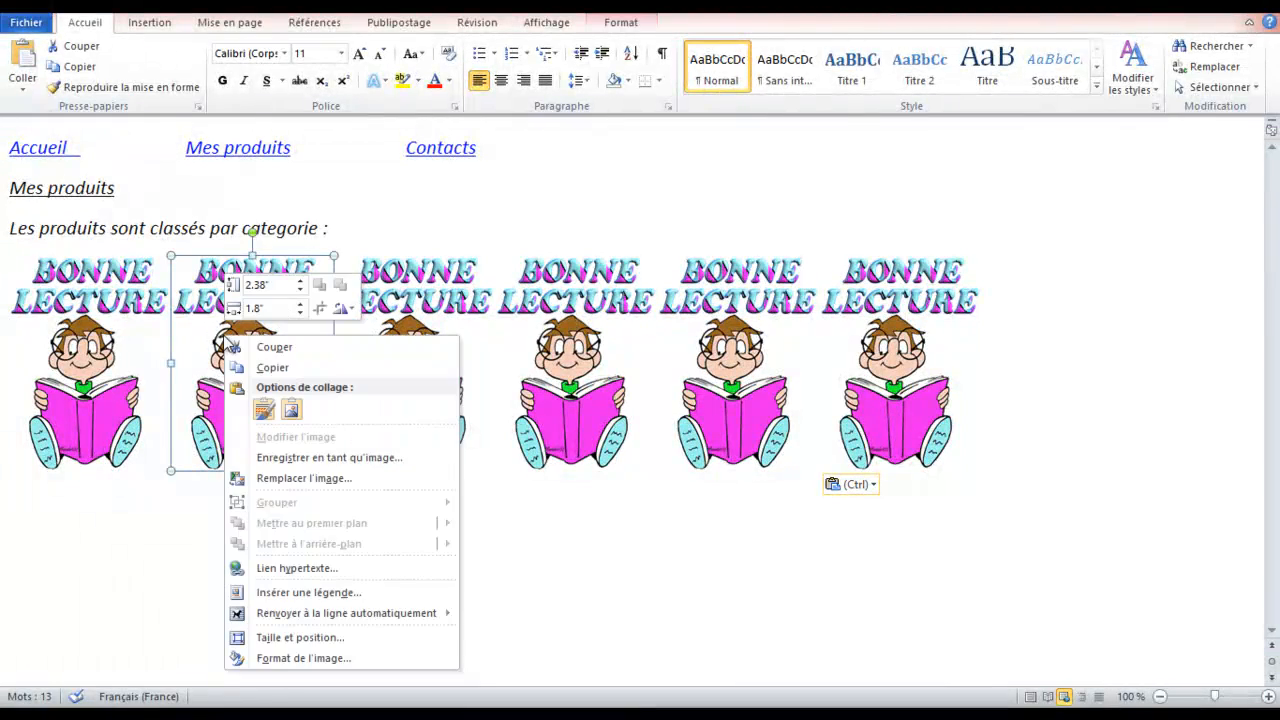
click(300, 480)
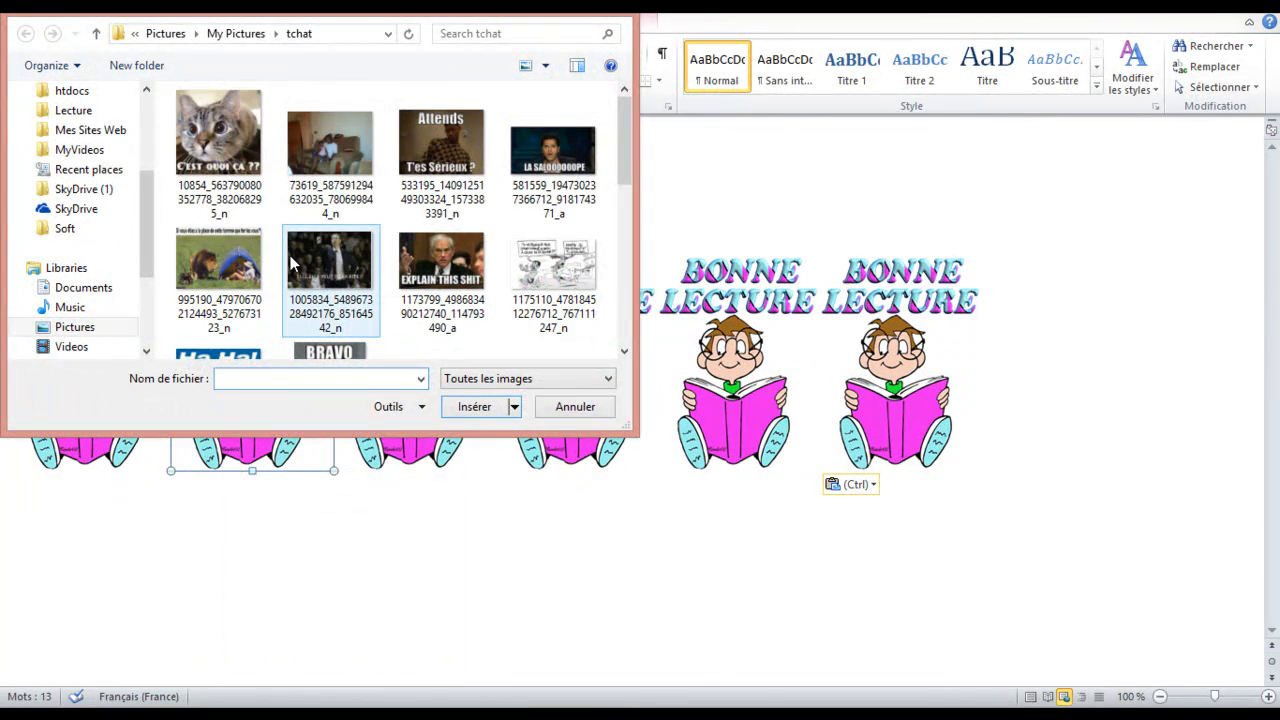
double_click(218, 262)
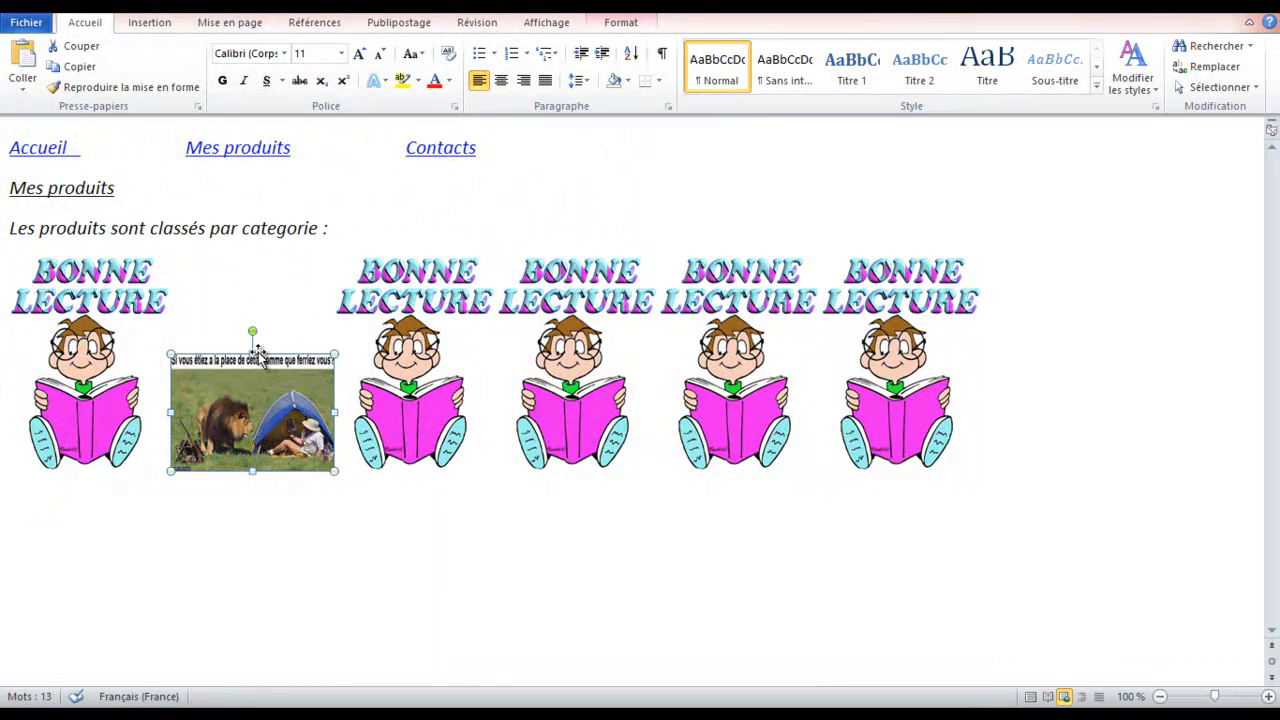
drag(252, 345, 242, 262)
Replace the third copy with the cat image and the fourth with Attends, both taller
click(425, 326)
right_click(424, 342)
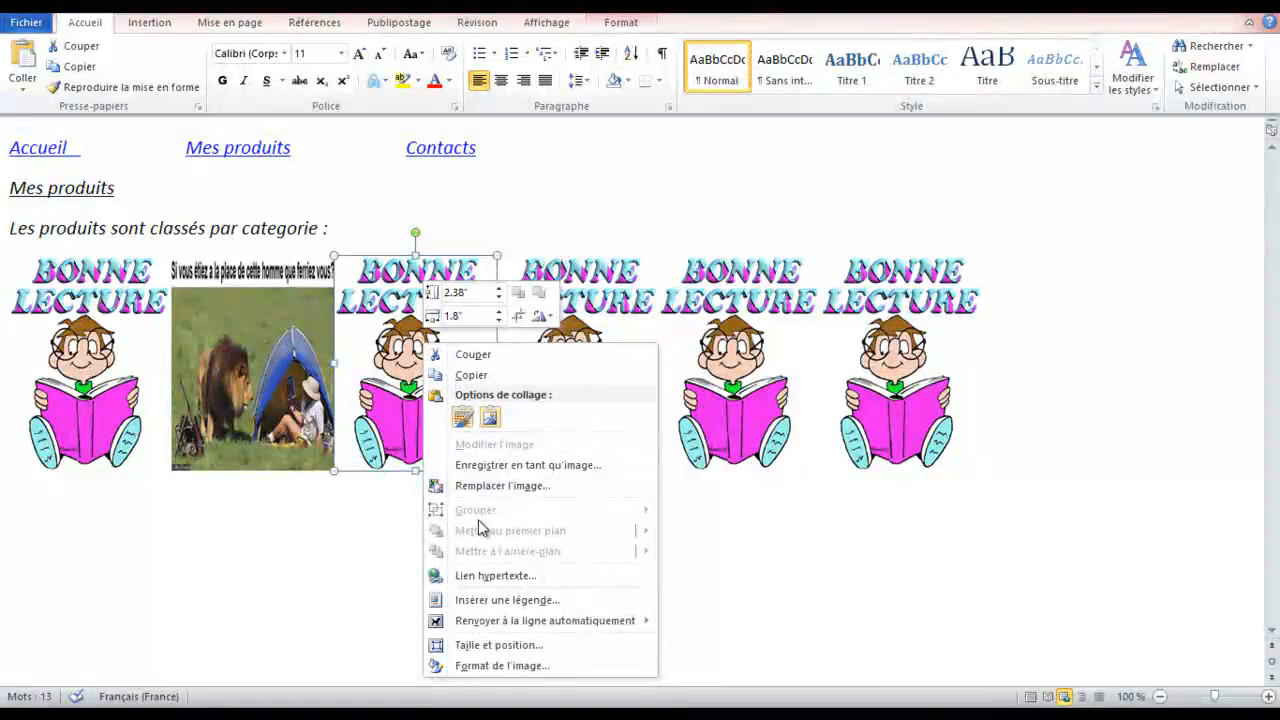
click(475, 488)
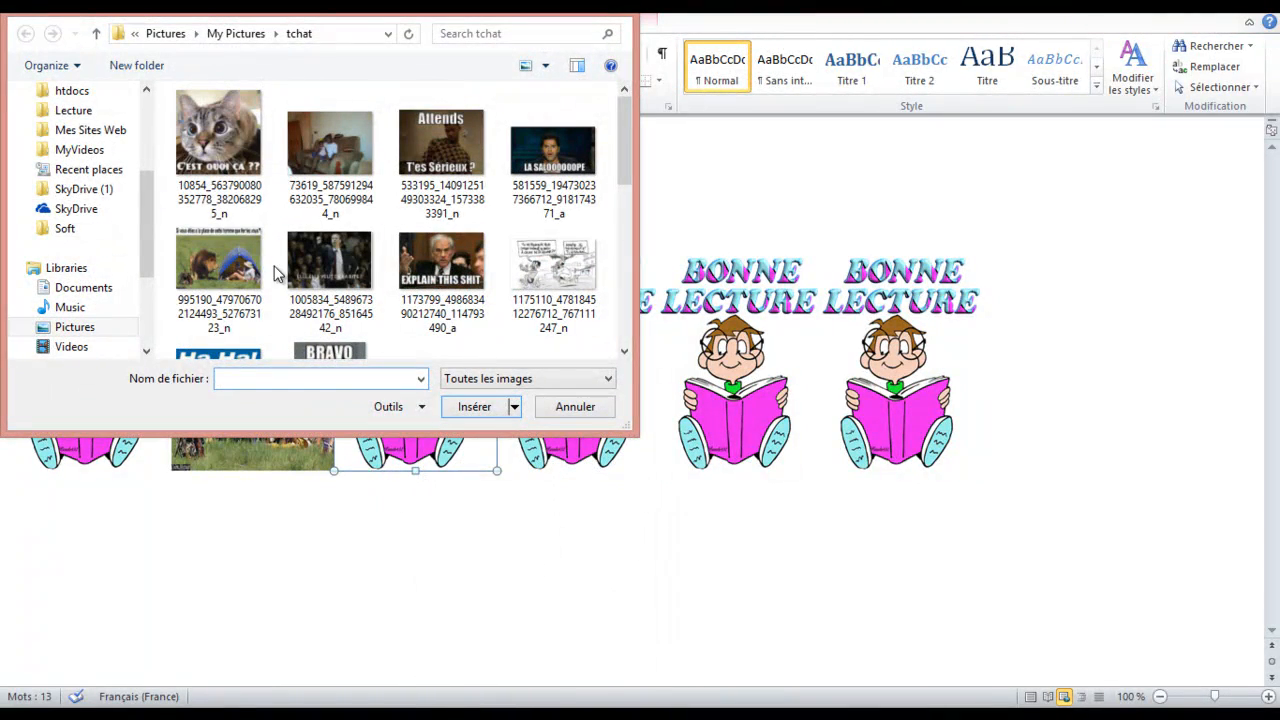
double_click(222, 210)
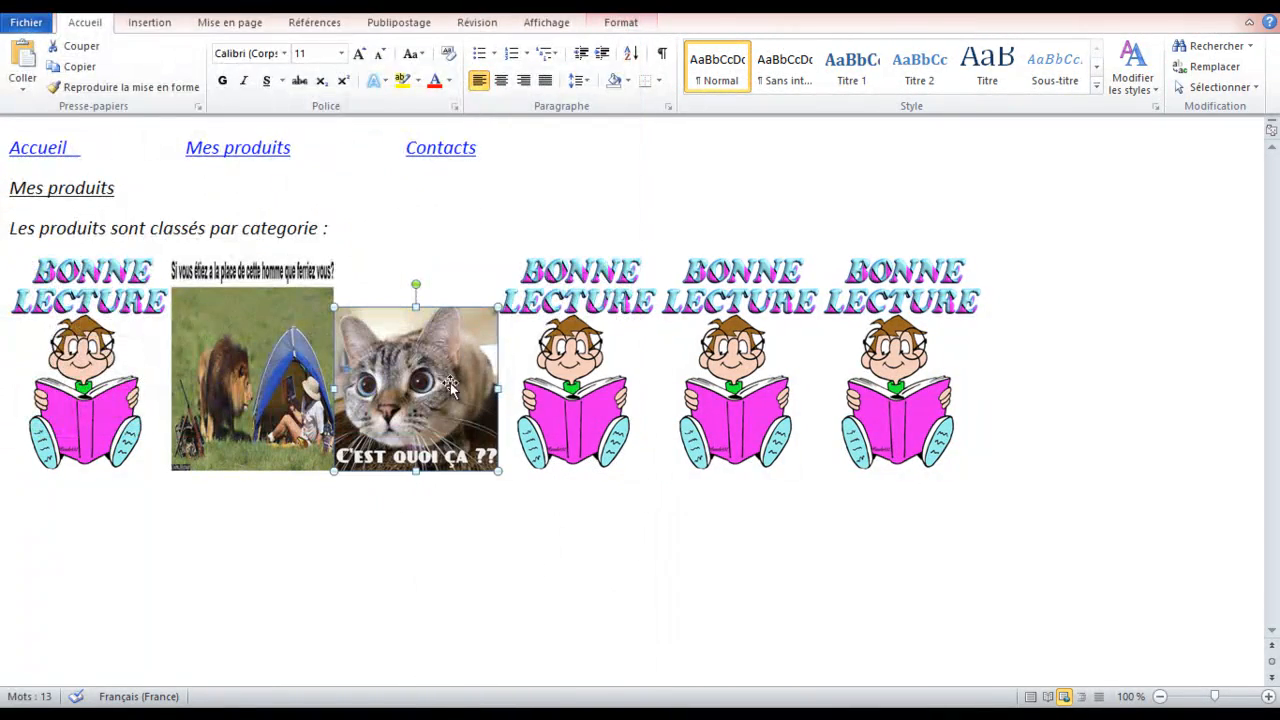
drag(415, 307, 417, 263)
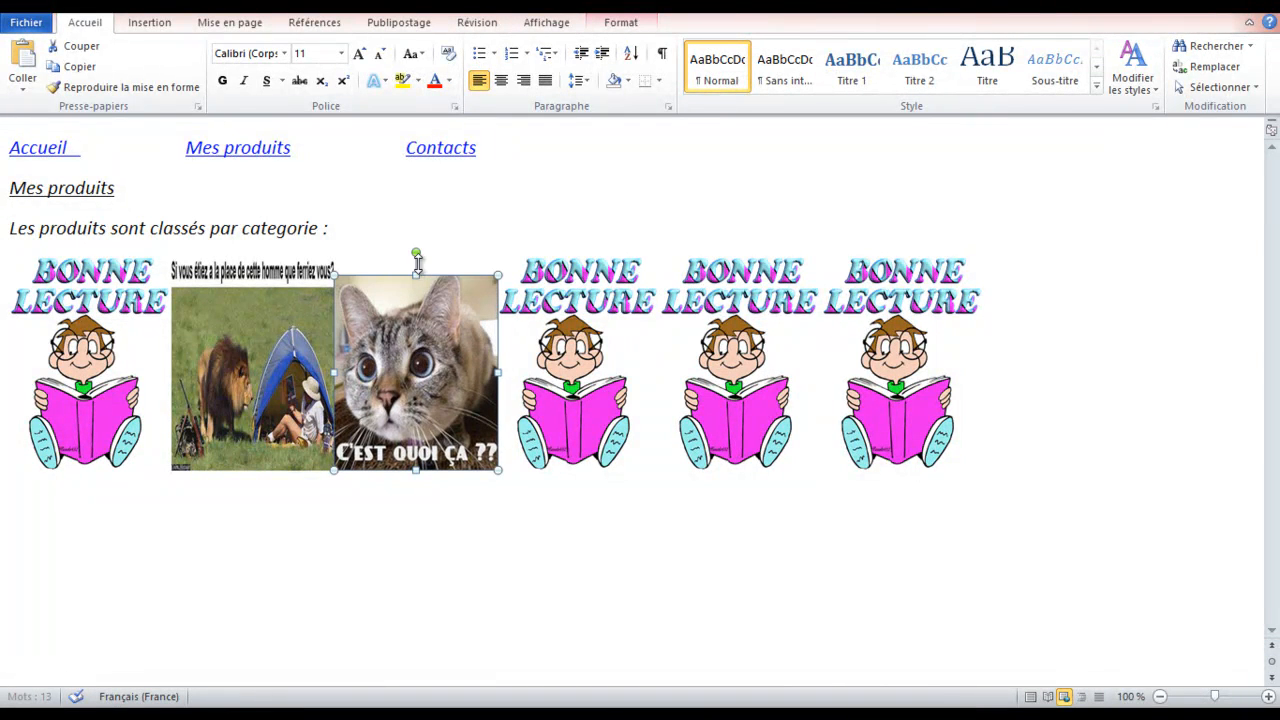
click(594, 322)
right_click(583, 327)
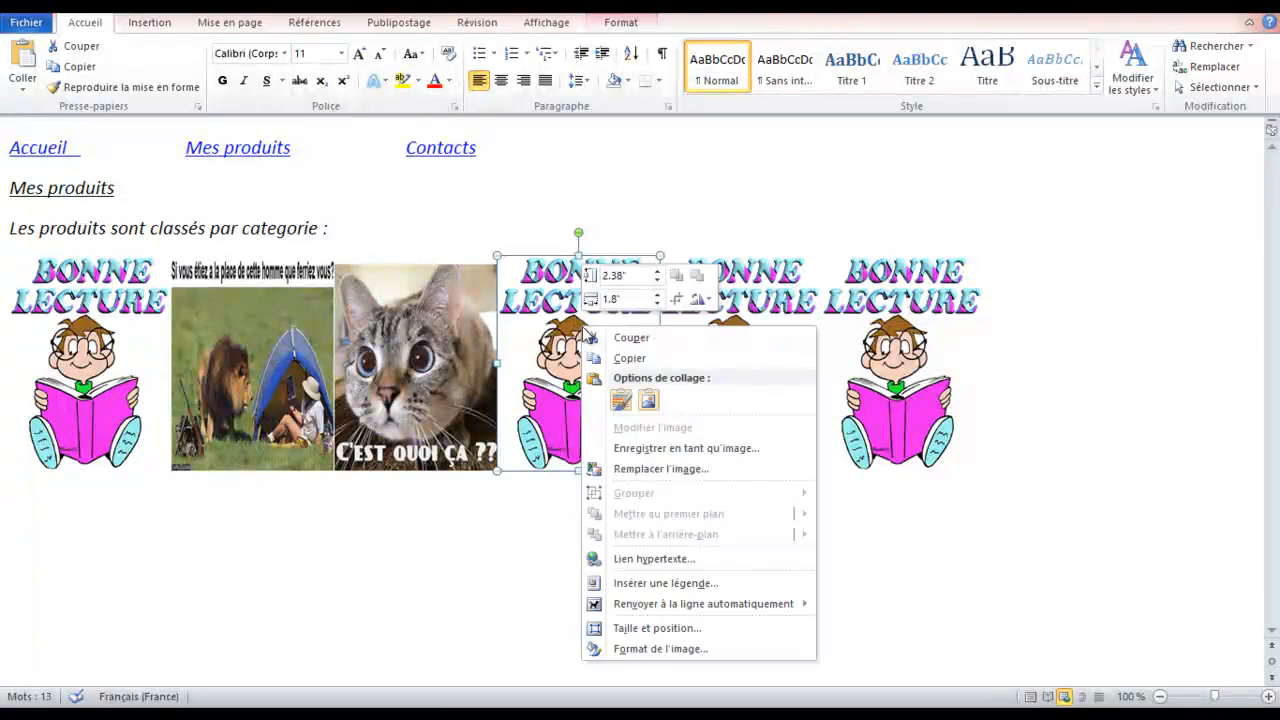
click(655, 469)
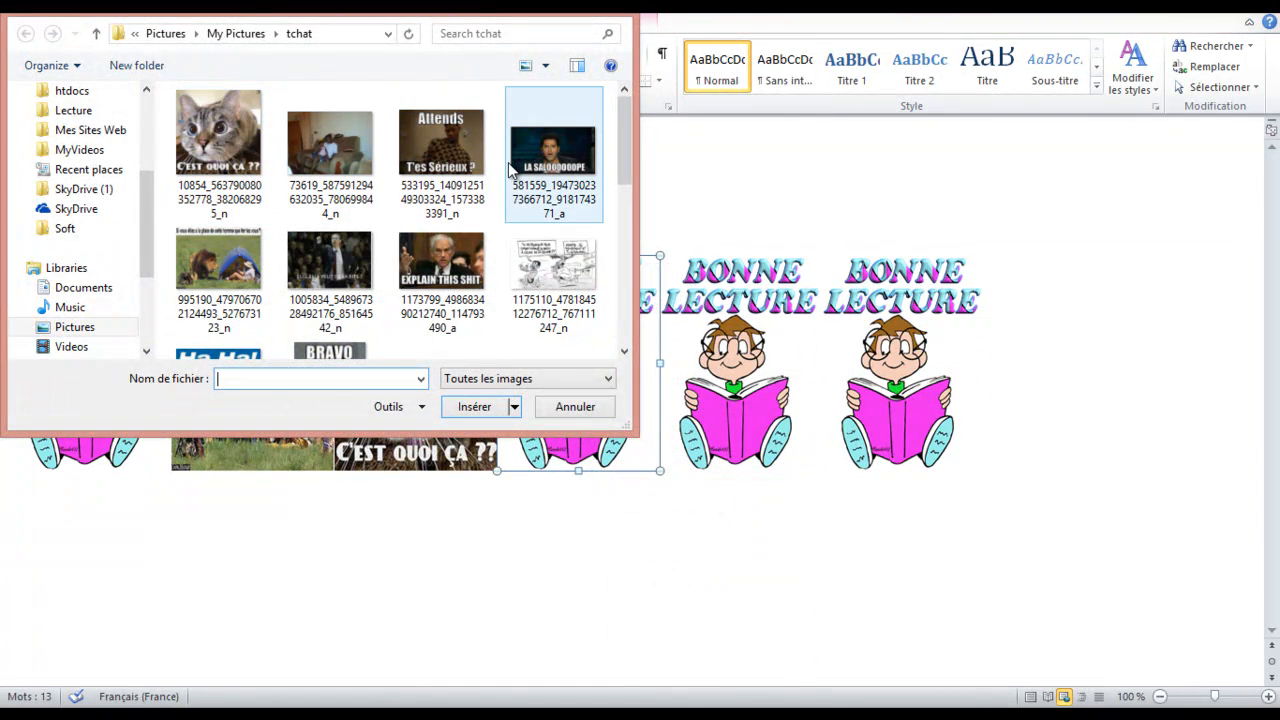
click(443, 165)
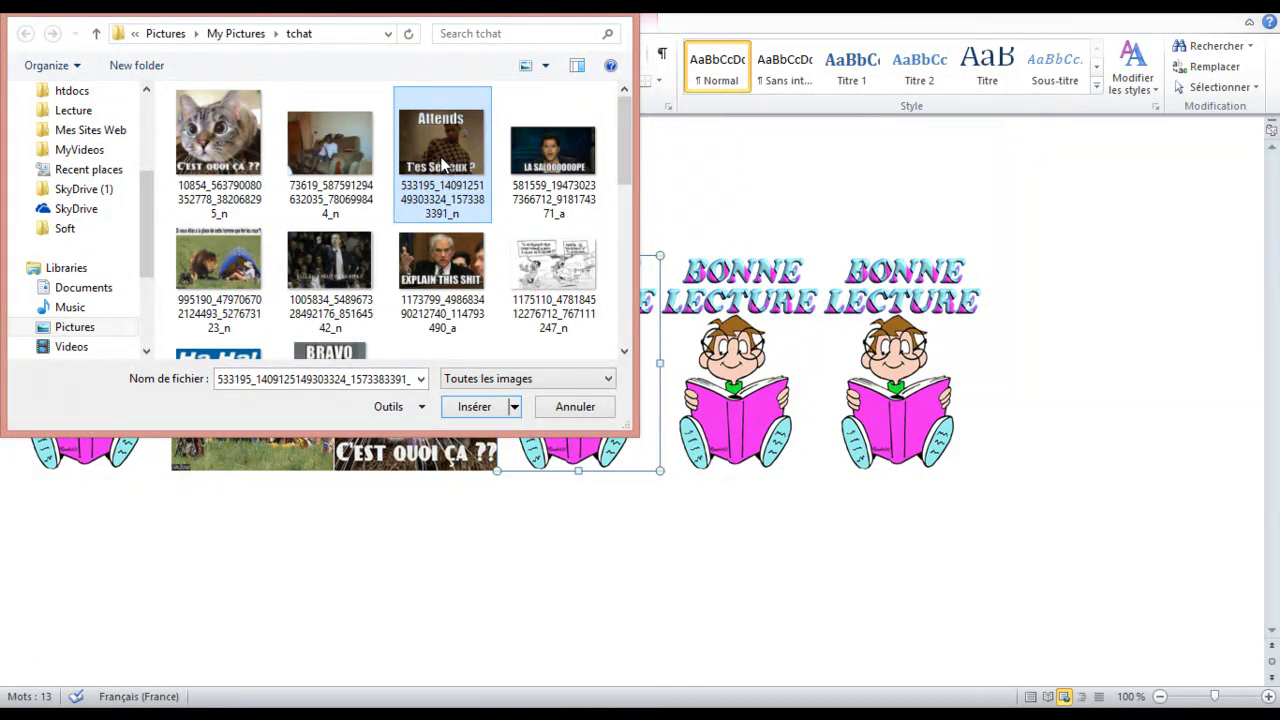
double_click(443, 165)
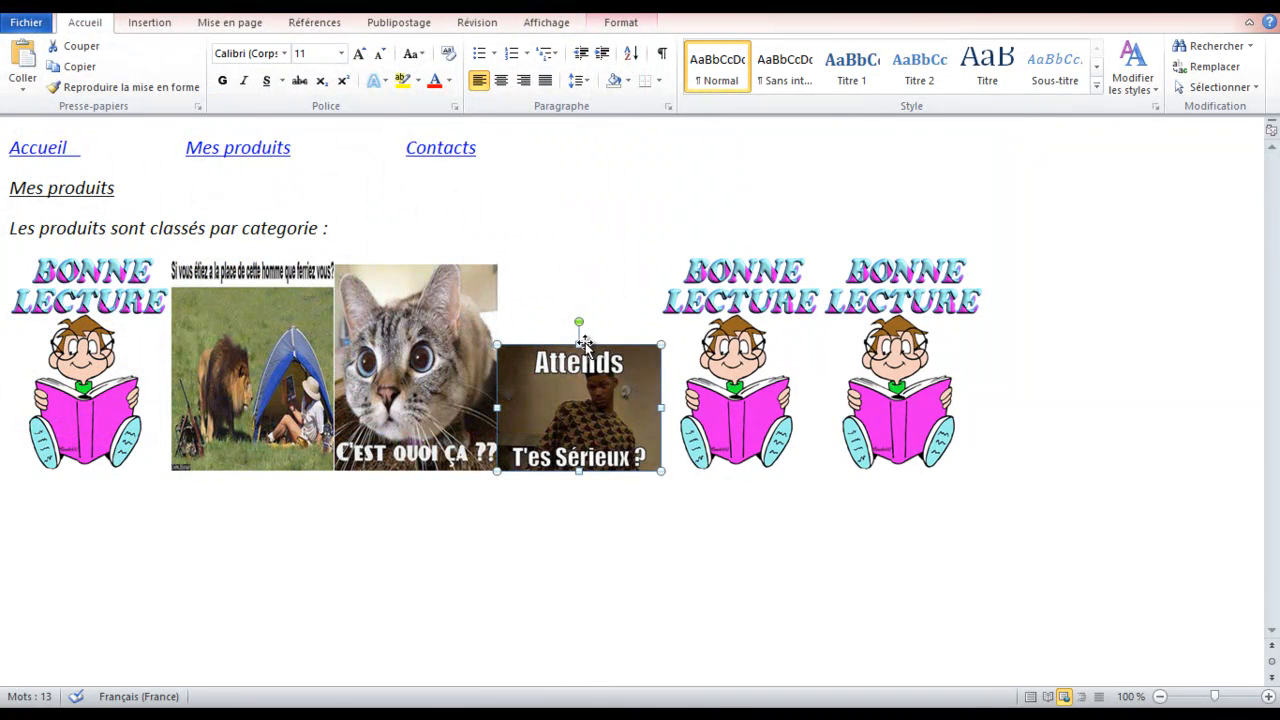
drag(579, 344, 579, 265)
Replace the fifth copy with the Ha Ha! image and the last with onsenfou
click(734, 322)
right_click(734, 322)
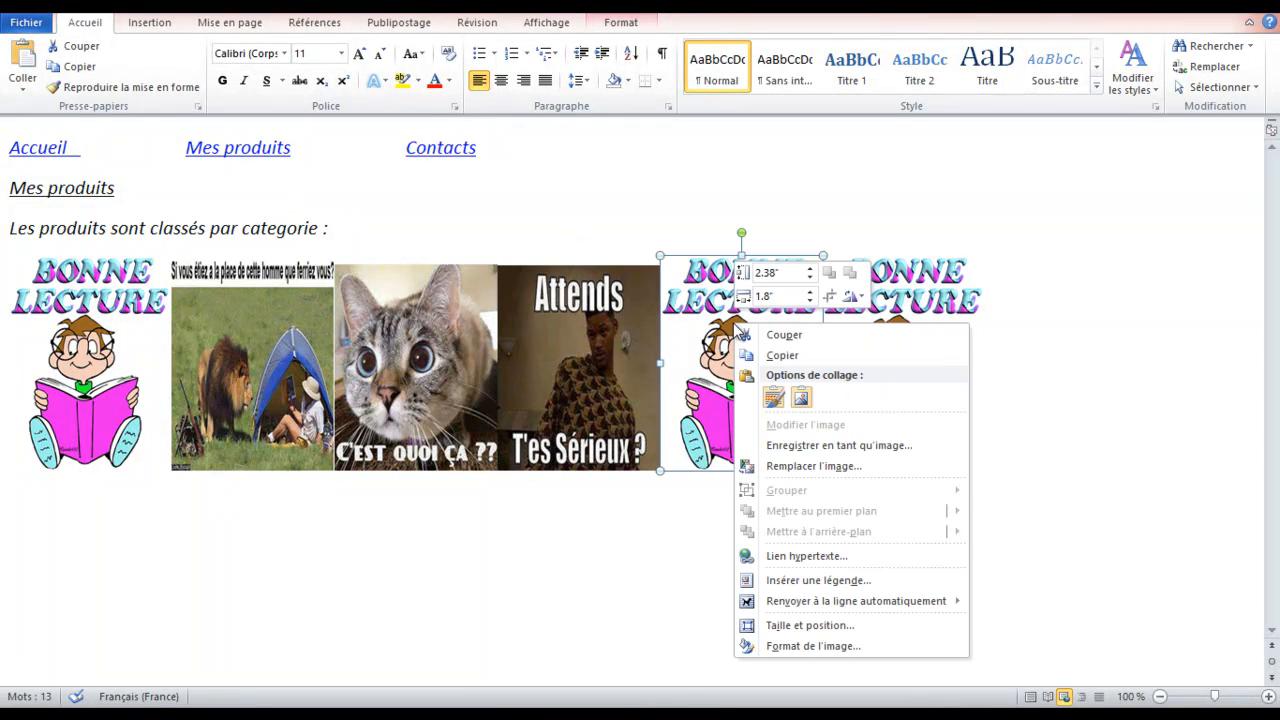
click(800, 466)
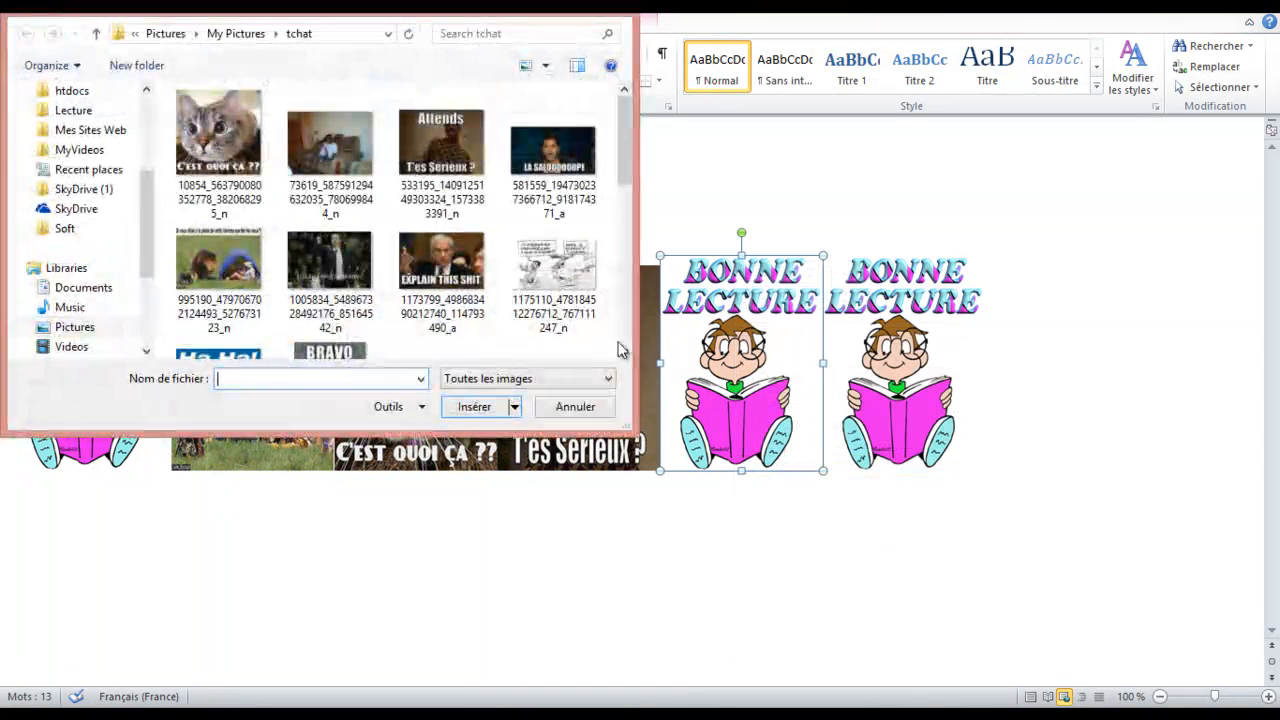
click(624, 352)
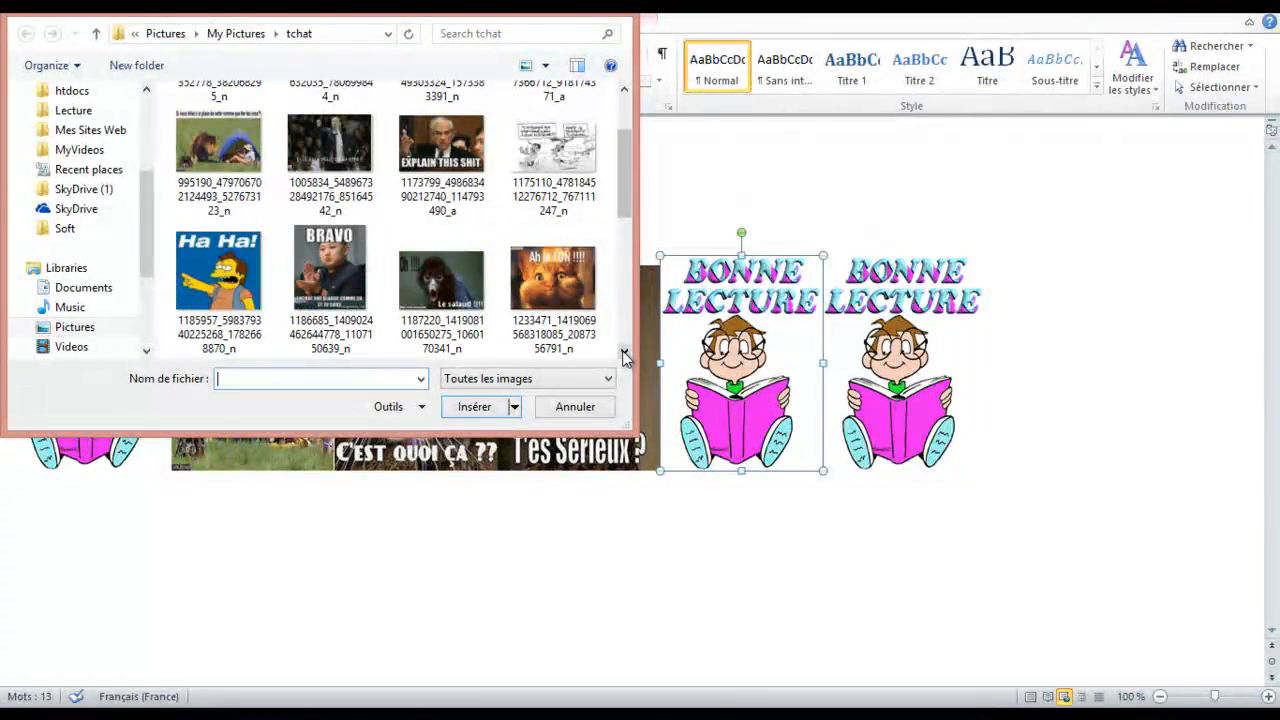
double_click(228, 270)
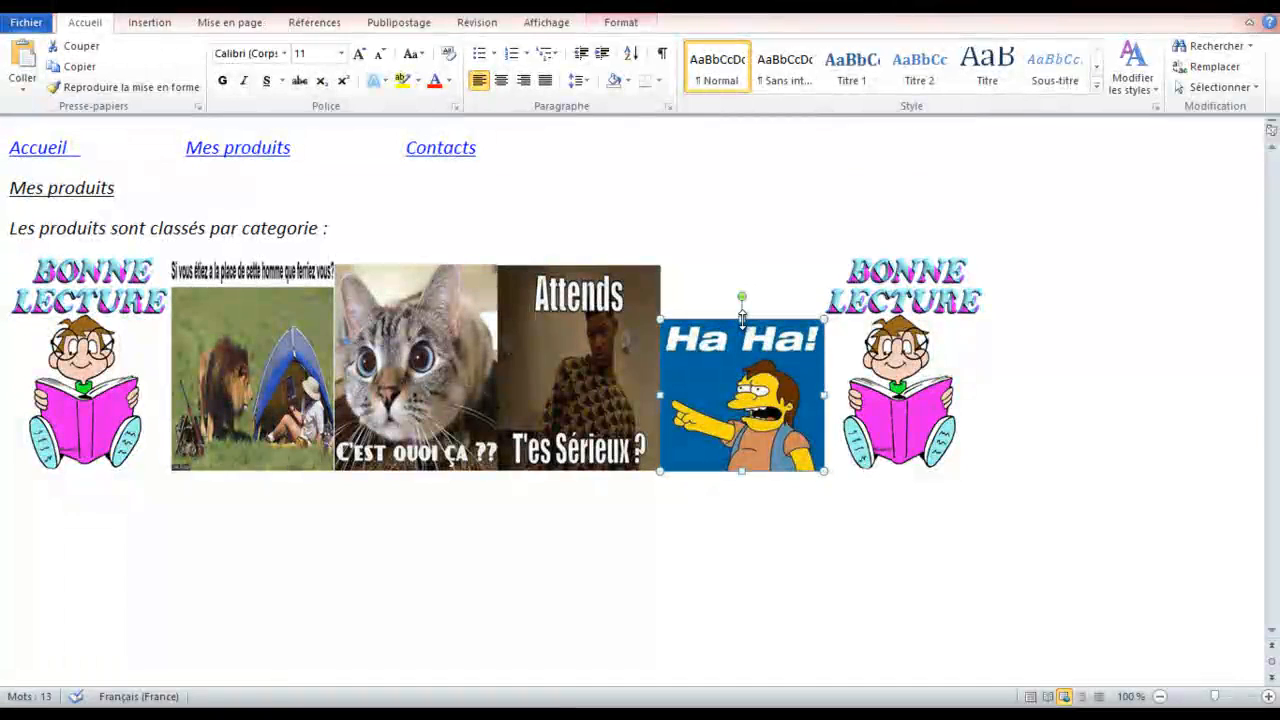
drag(742, 320, 733, 268)
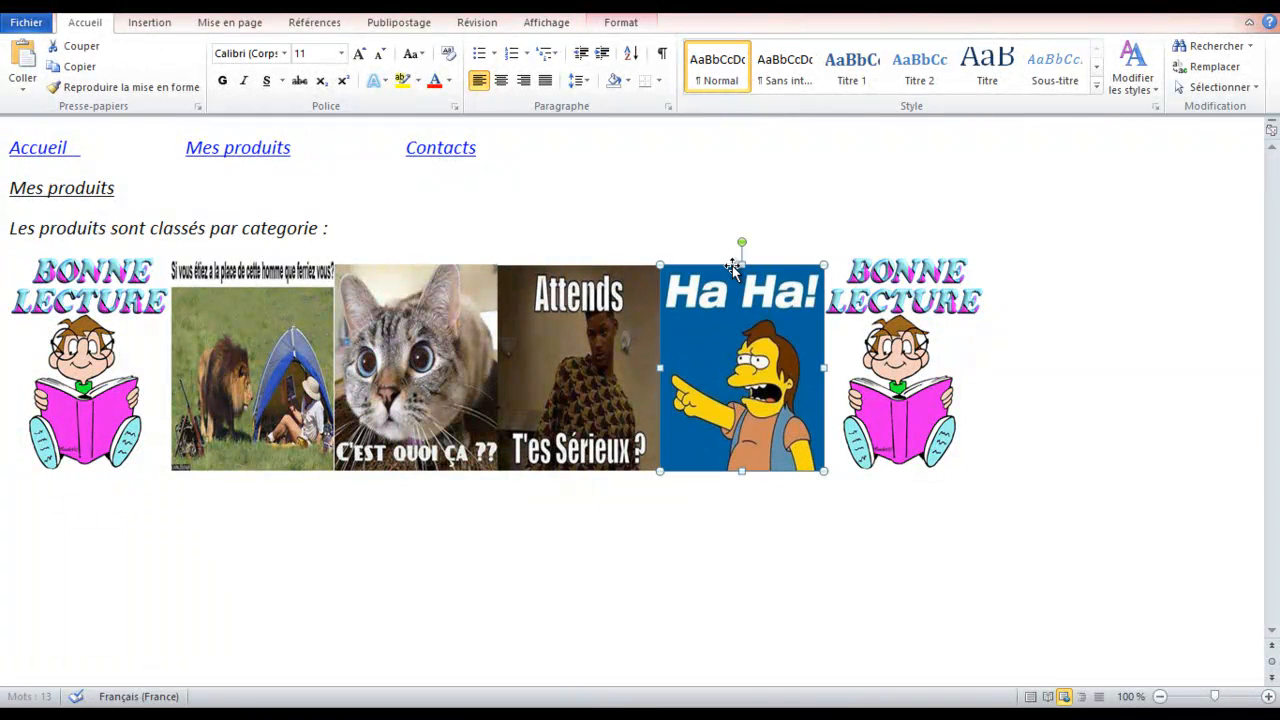
double_click(940, 335)
right_click(930, 325)
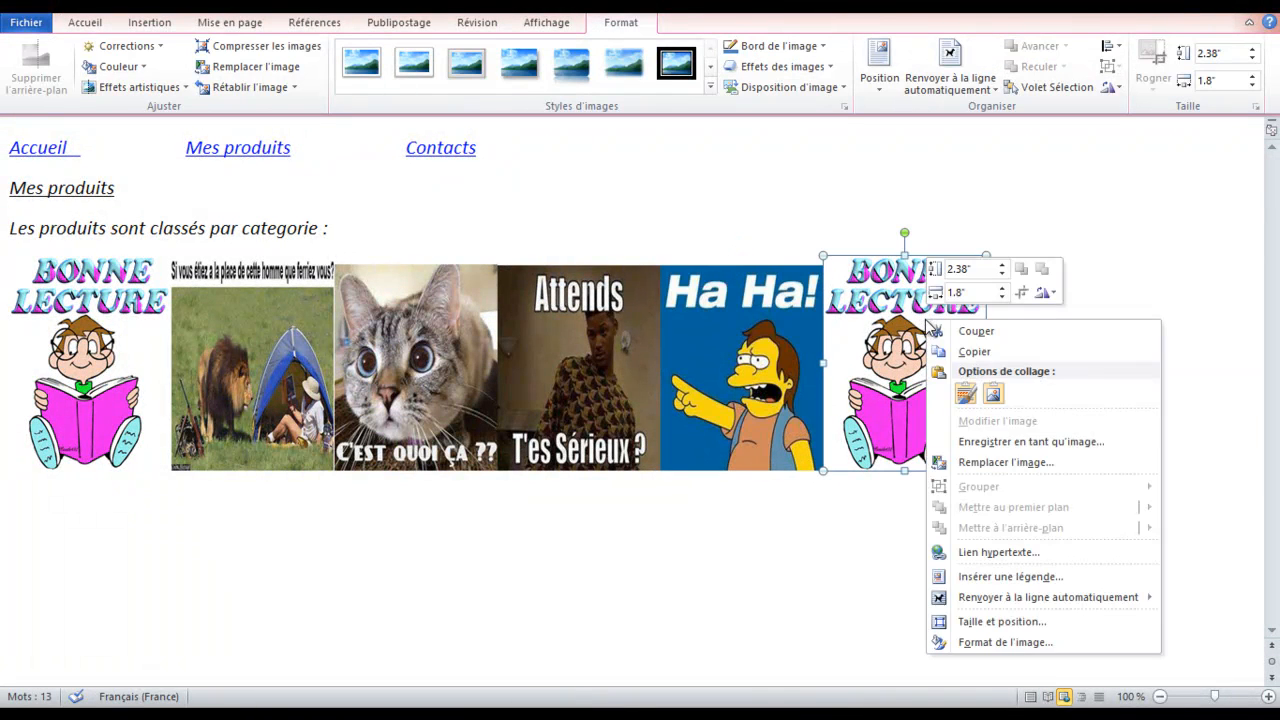
click(1006, 462)
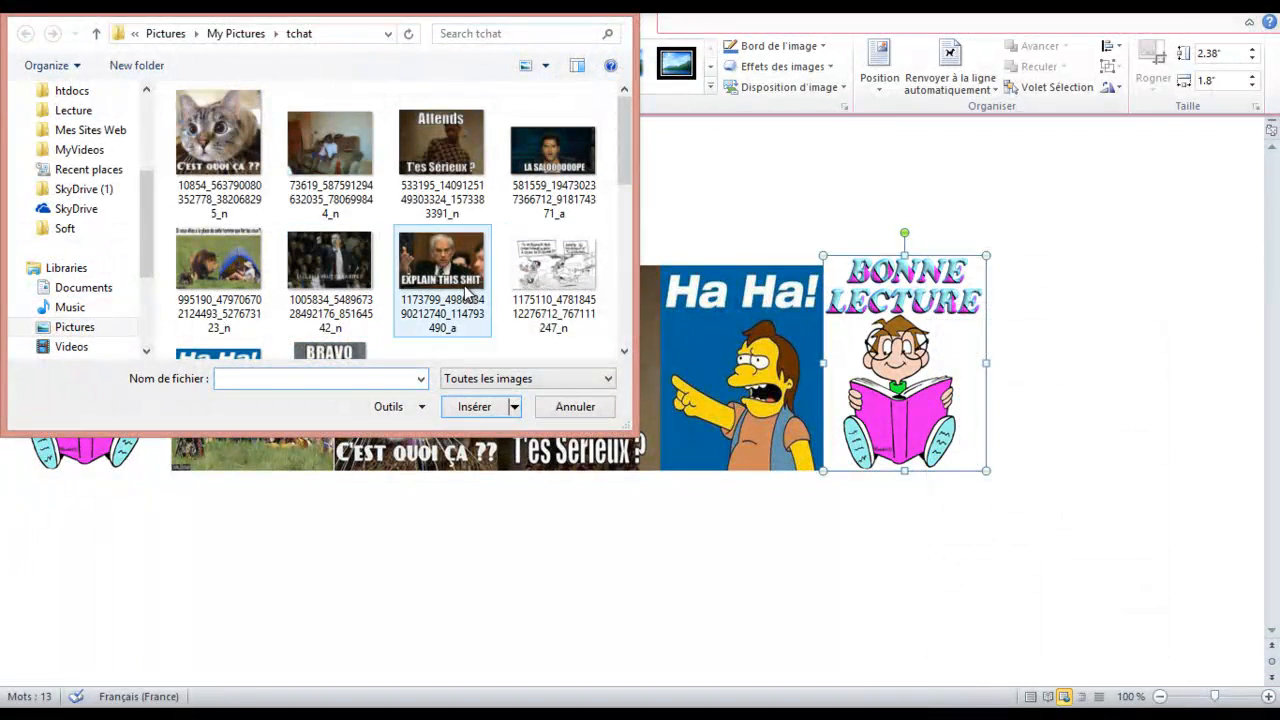
scroll(628, 358, down, 5)
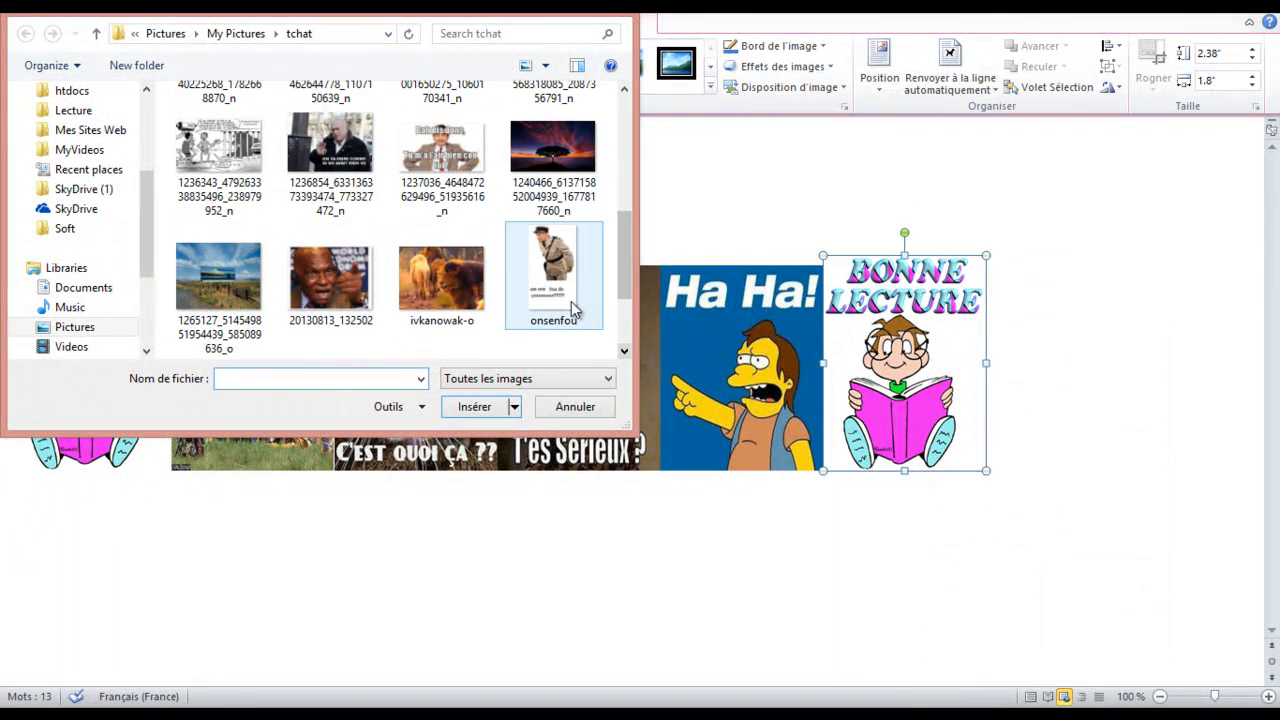
double_click(513, 270)
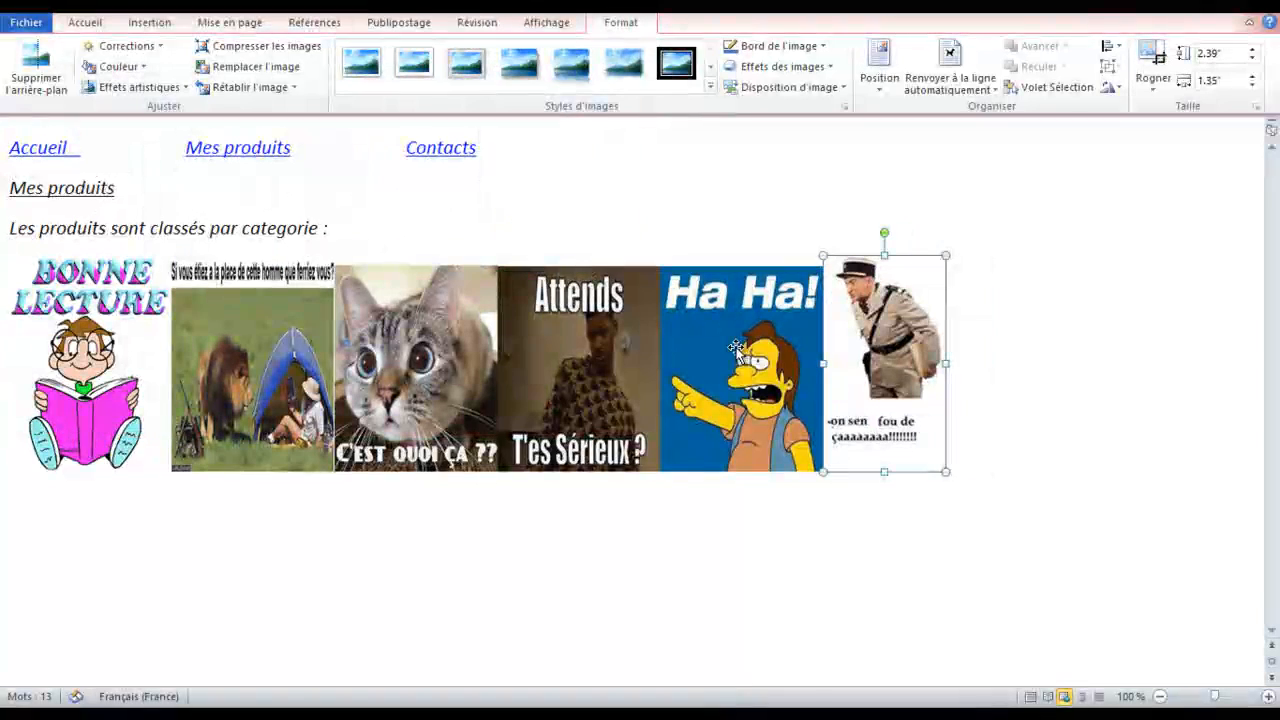
Adjust the widths of the gendarme and Ha Ha! pictures, then select all six pictures
drag(946, 364, 986, 364)
click(819, 369)
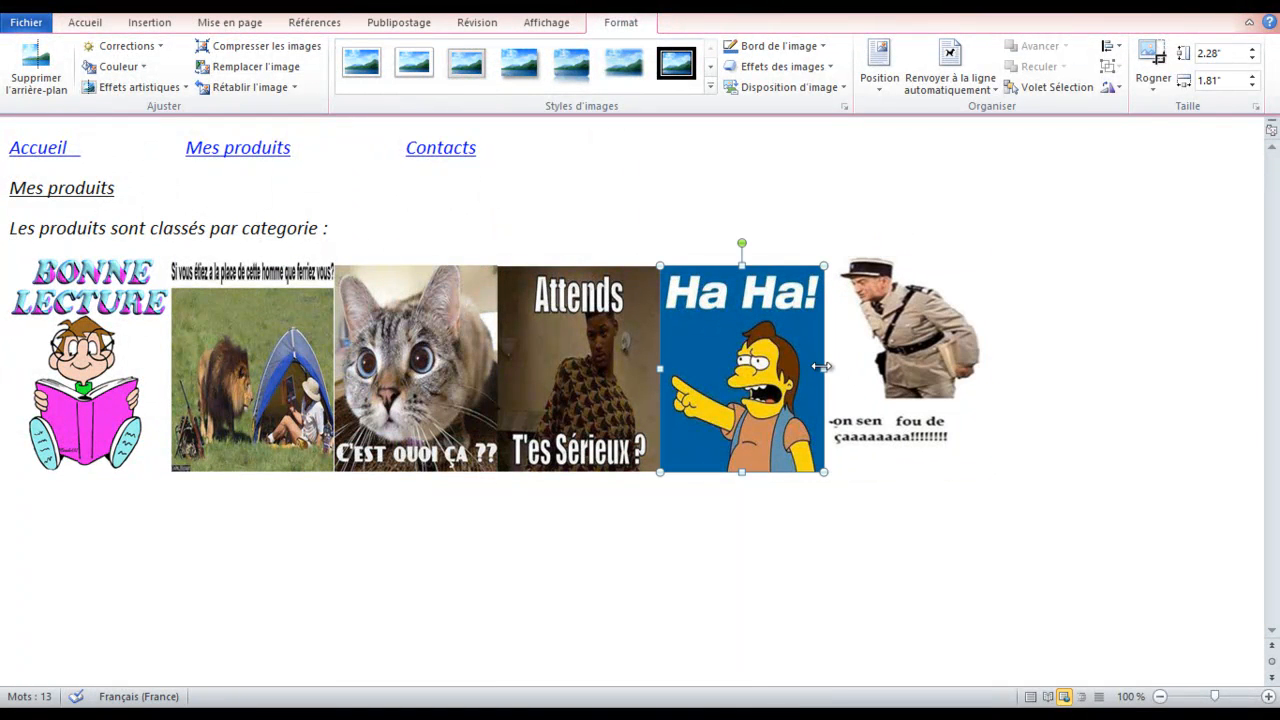
drag(822, 368, 805, 365)
click(913, 347)
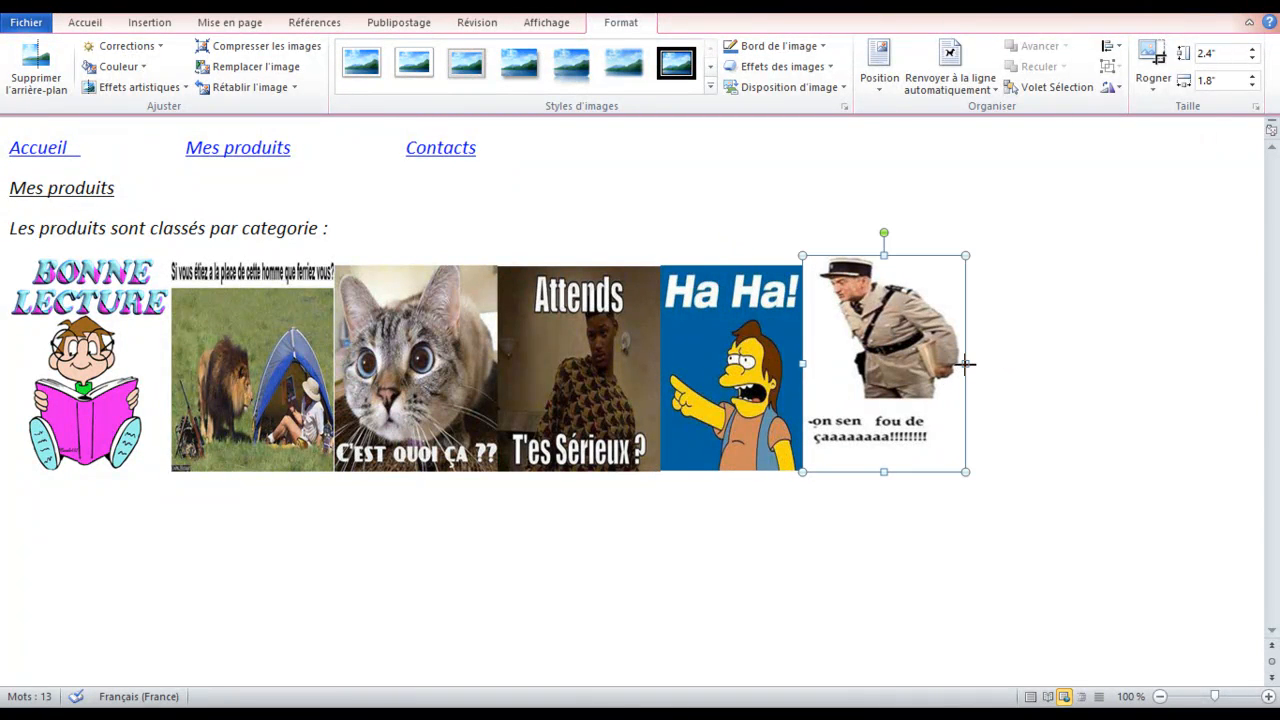
mouse_move(966, 364)
mouse_down()
mouse_move(947, 365)
mouse_move(947, 378)
mouse_up()
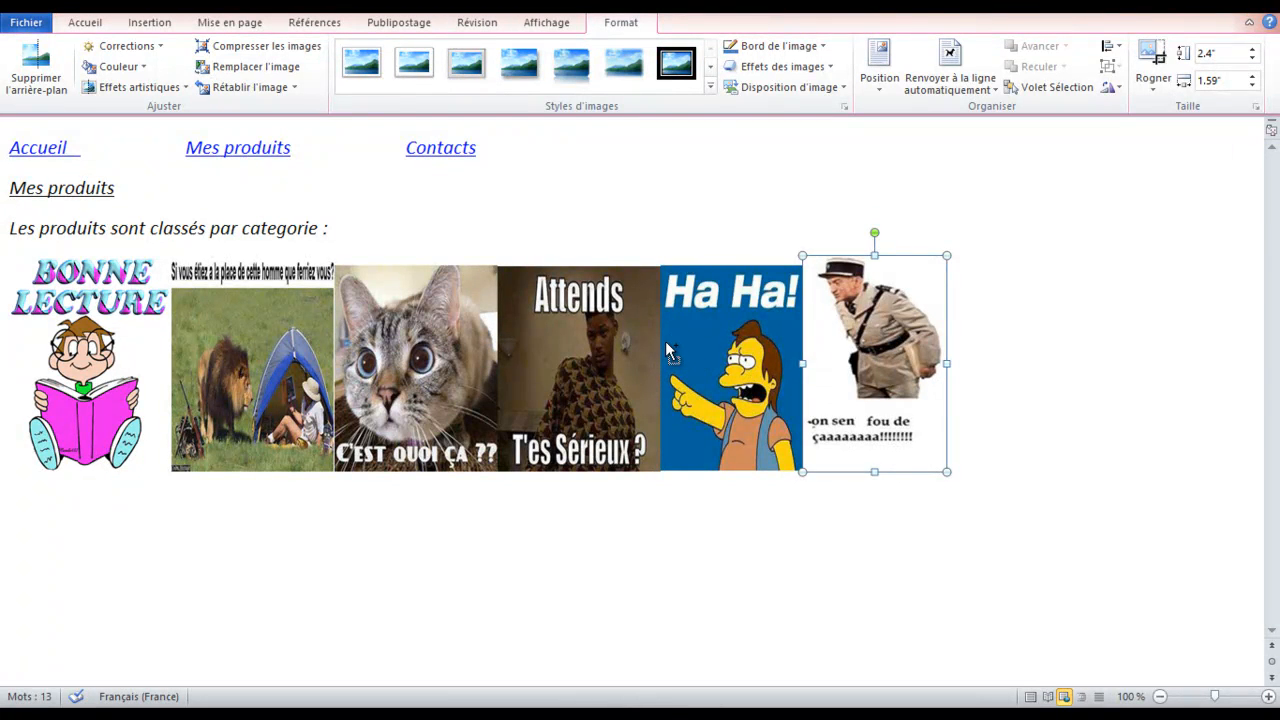
click(728, 338)
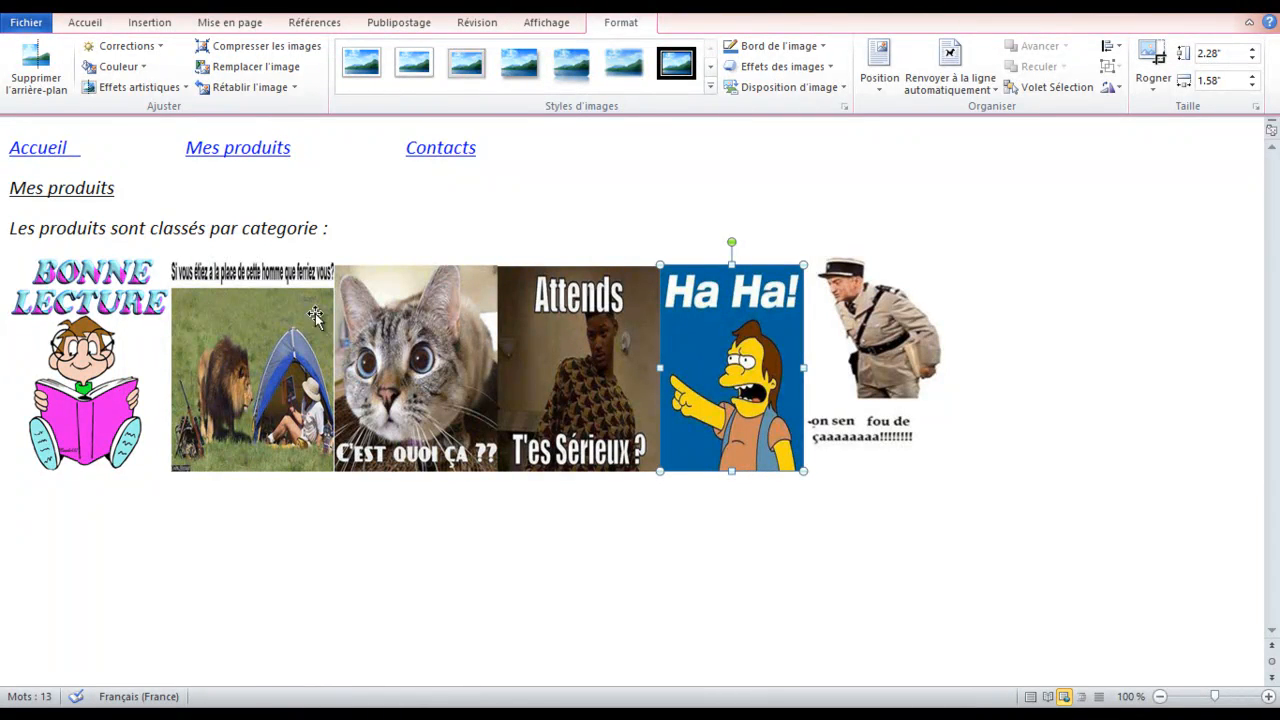
click(74, 350)
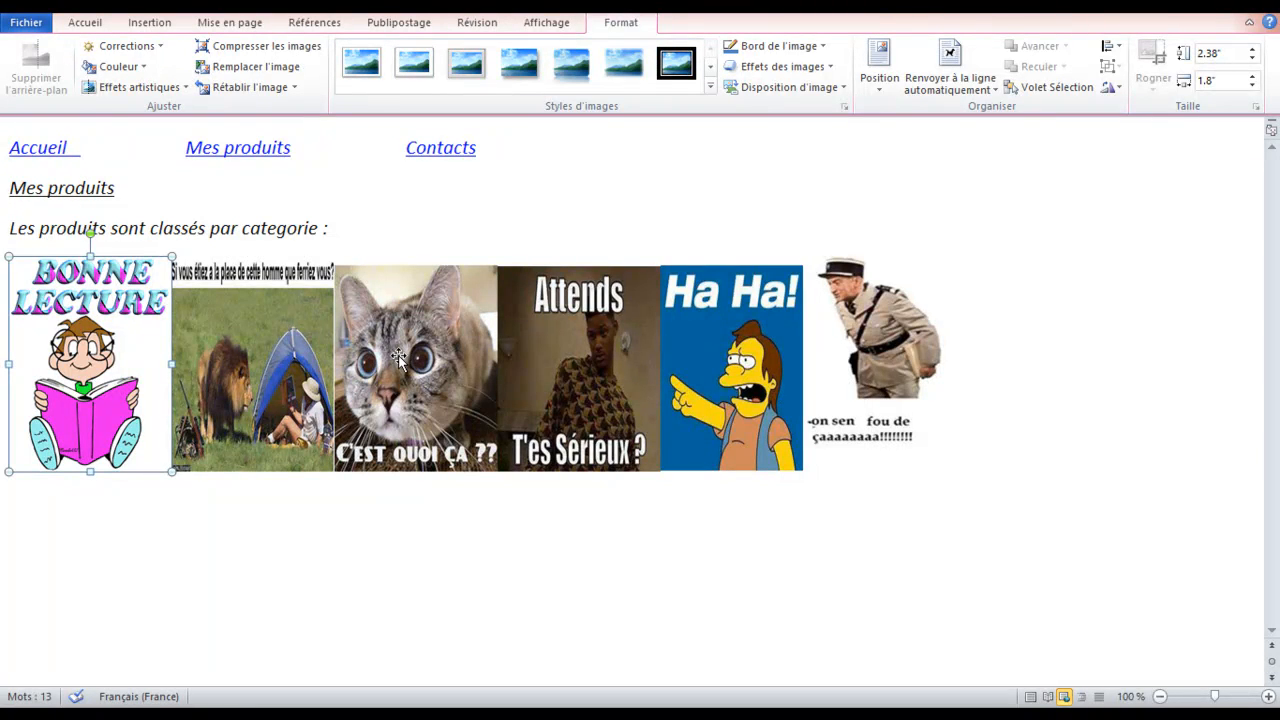
key(shift+Right)
key(shift+Right)
key(shift+Right)
key(shift+Right)
key(shift+Right)
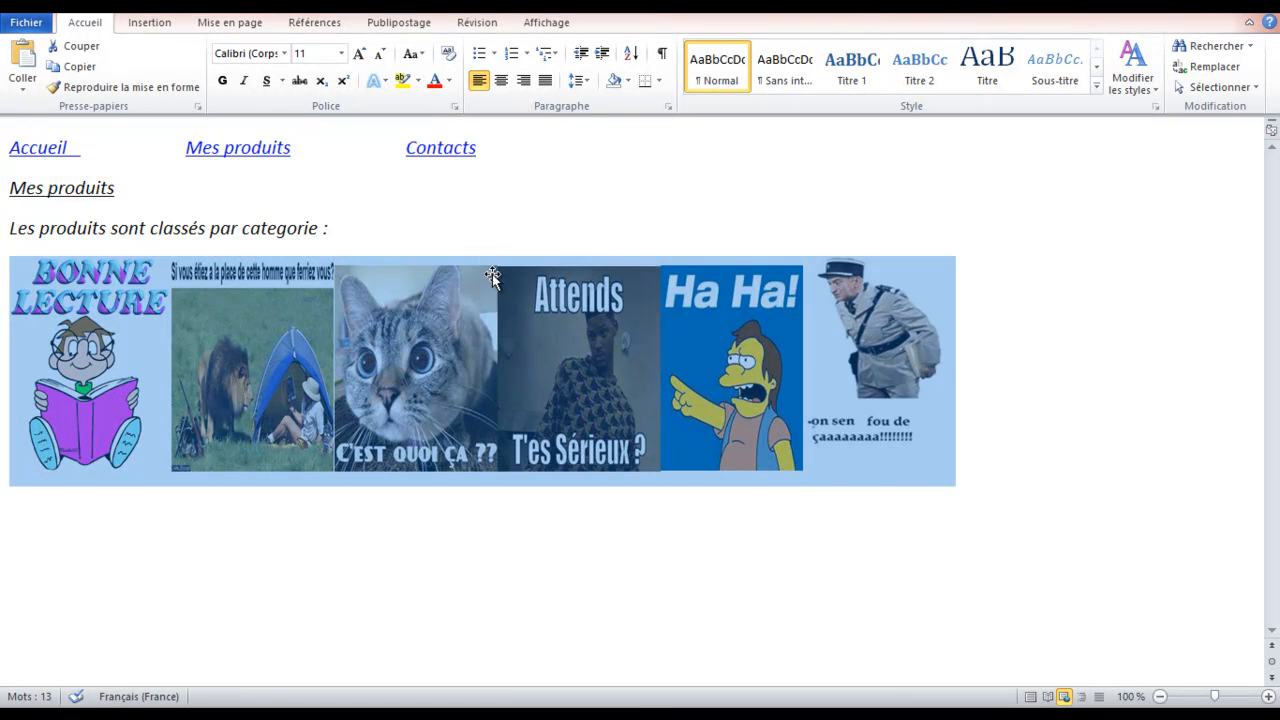
Apply the soft-shadow picture style to Bonne Lecture, lion and tent, cat and Attends
click(452, 338)
double_click(108, 295)
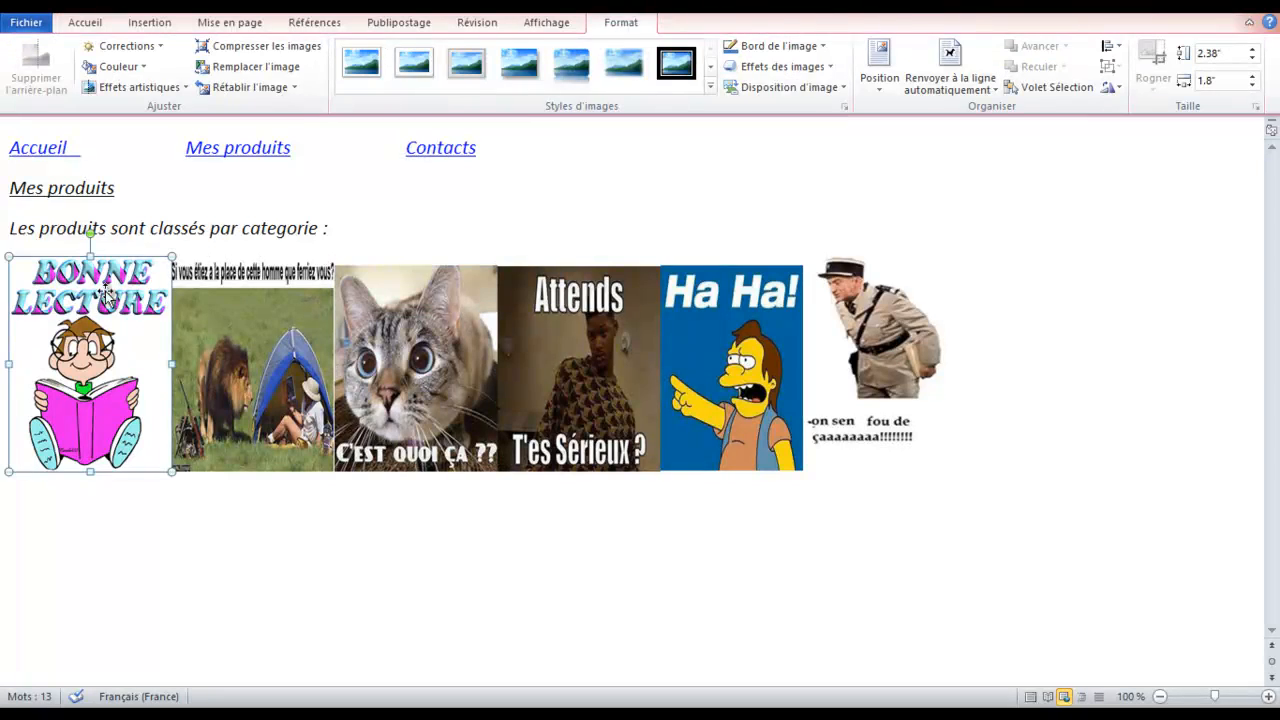
click(518, 63)
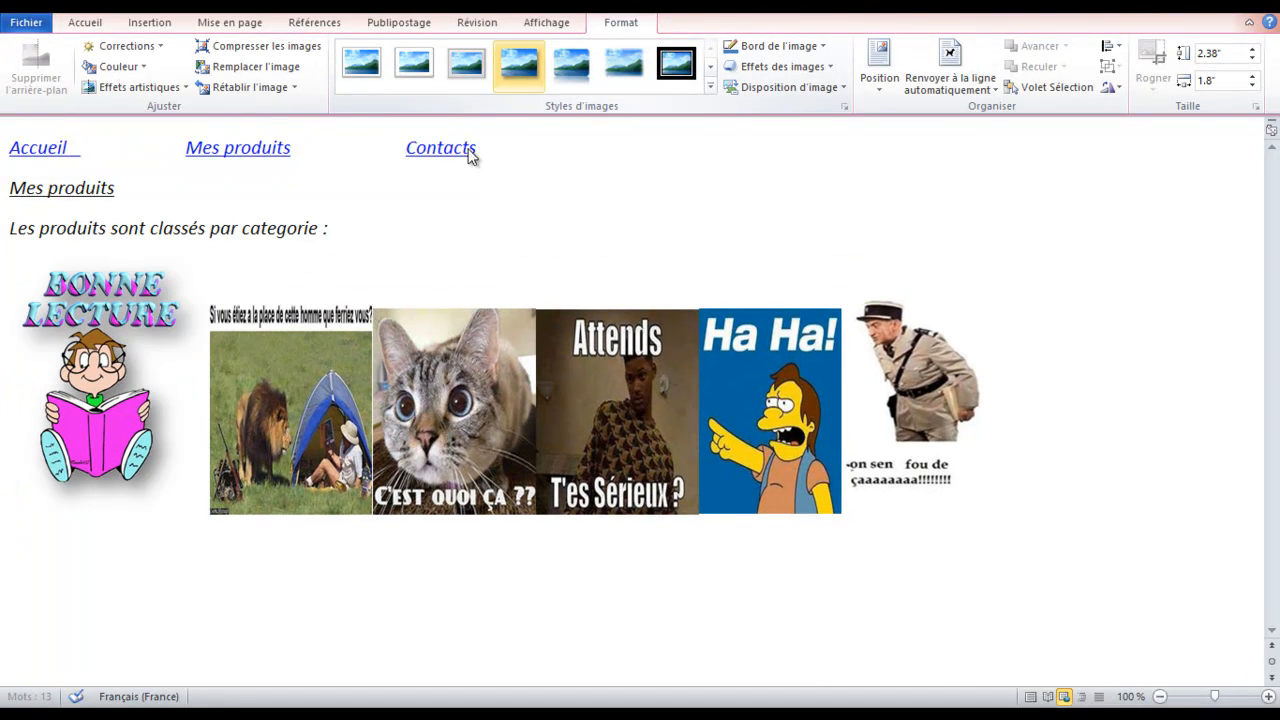
click(284, 367)
click(518, 63)
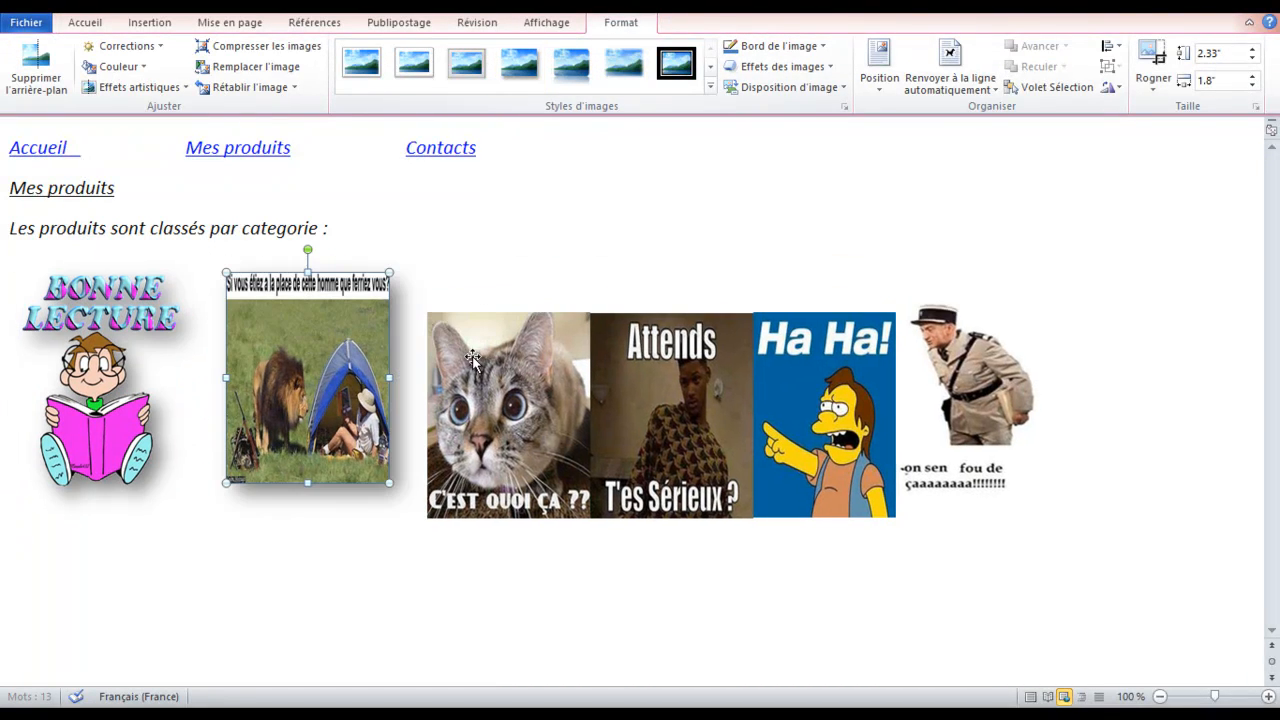
click(485, 380)
click(518, 65)
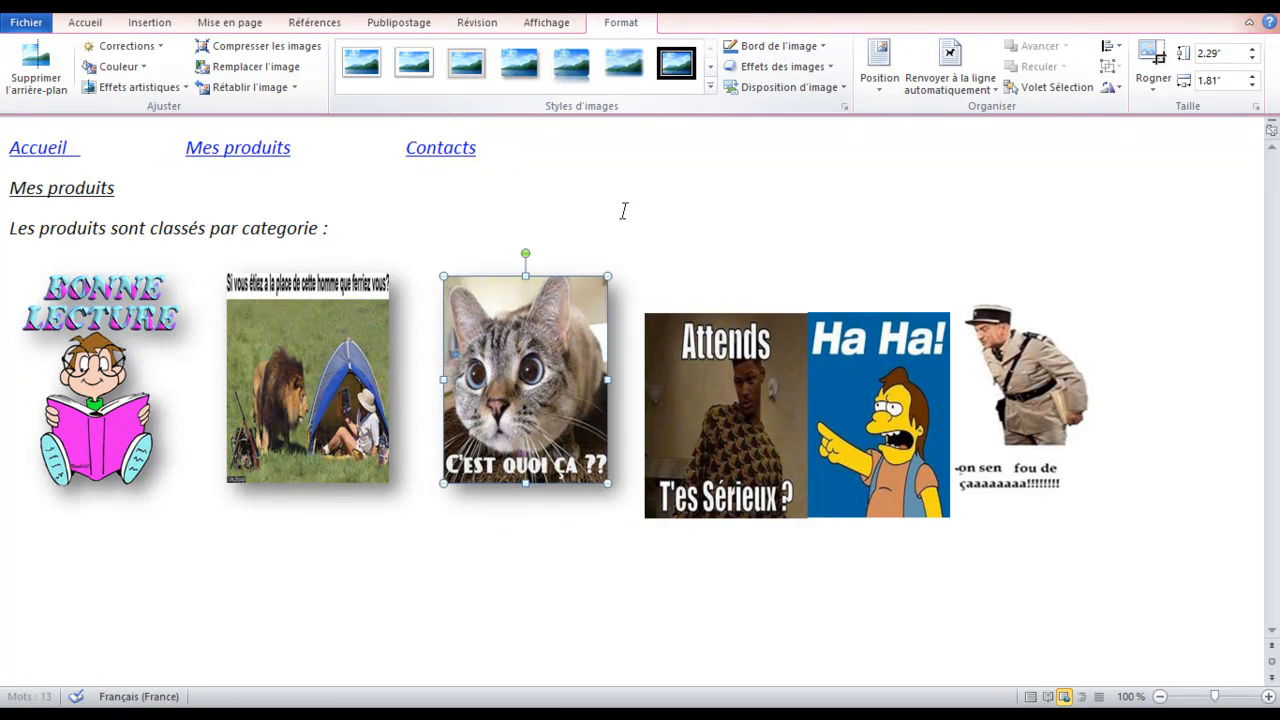
click(727, 358)
click(518, 63)
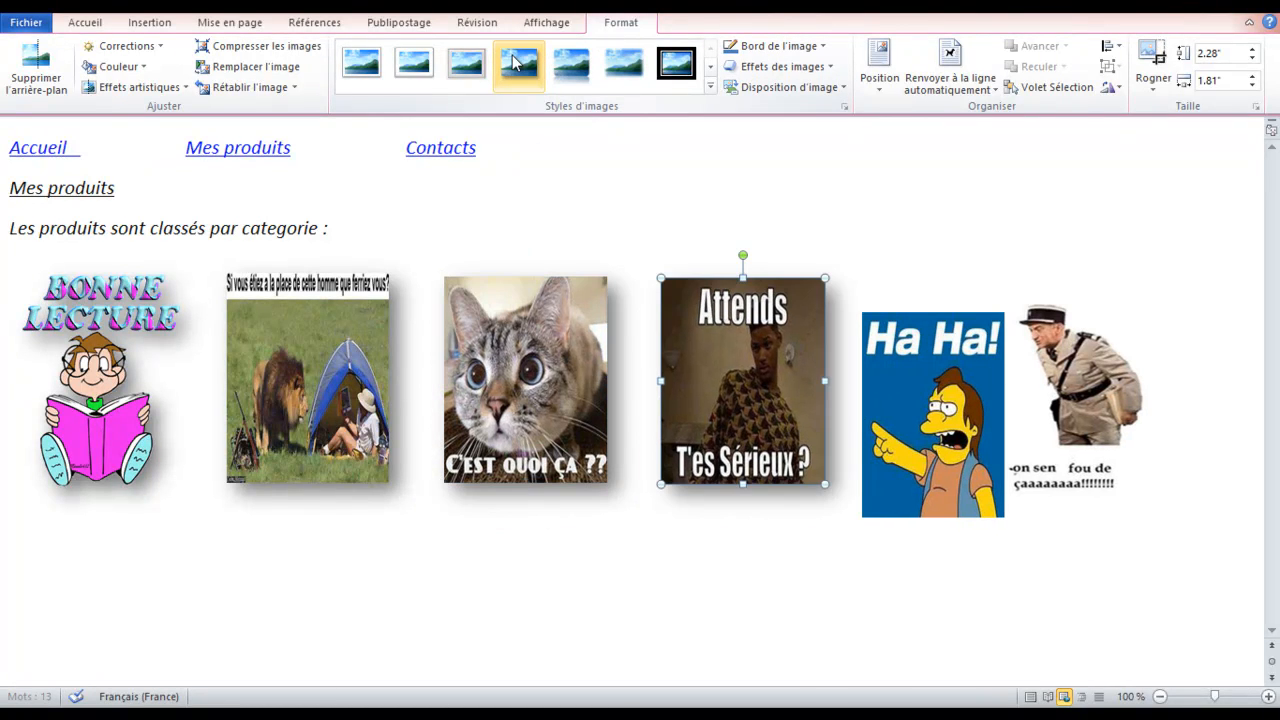
Give the Ha Ha picture the soft-shadow style and delete the gendarme picture
click(935, 378)
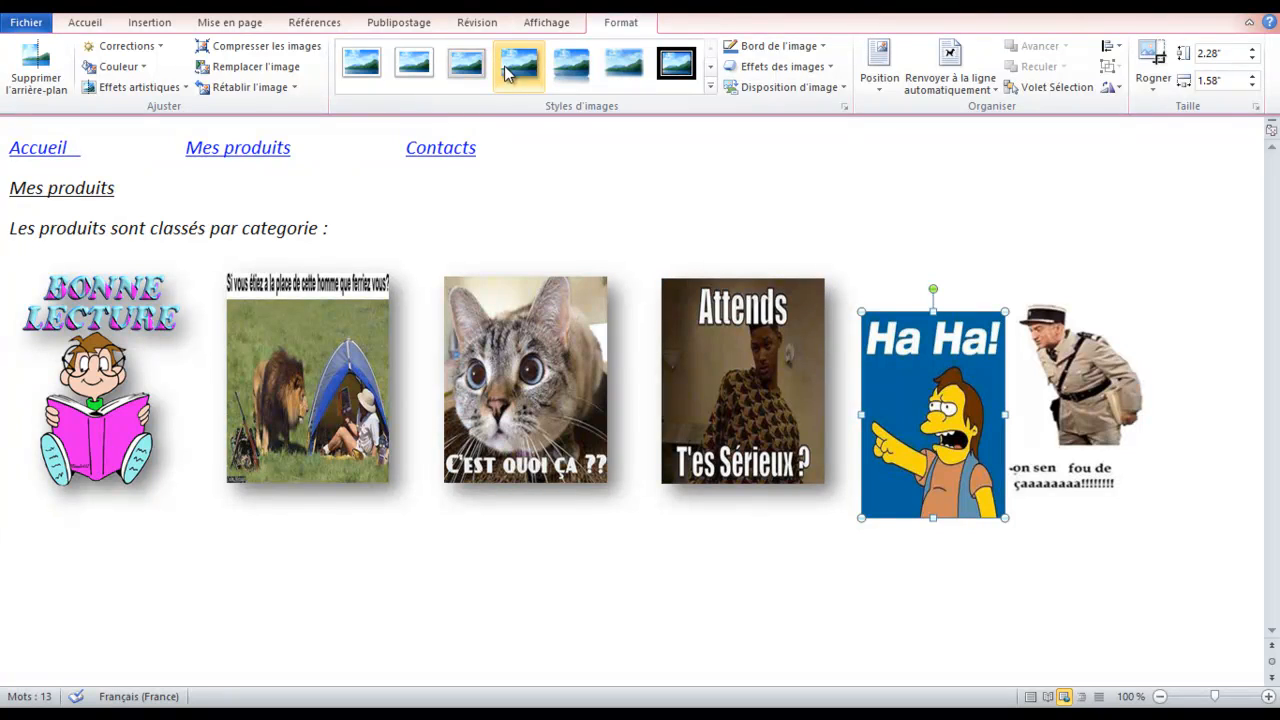
click(510, 68)
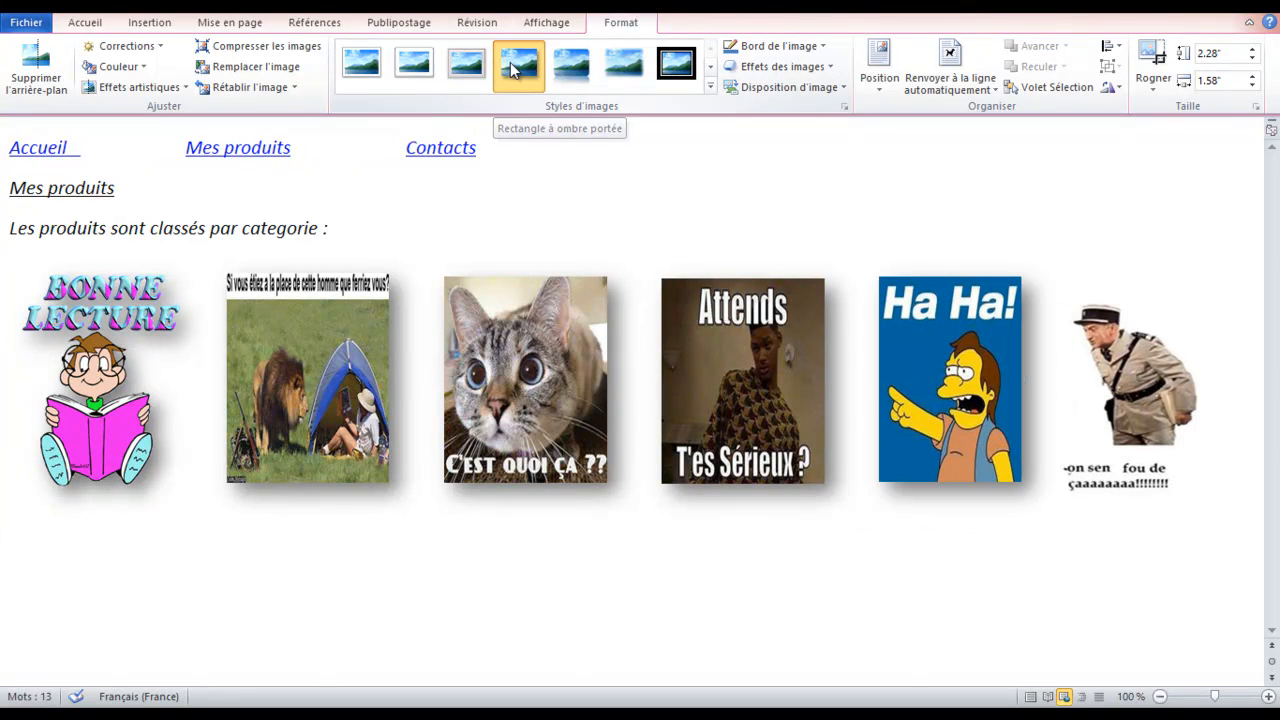
click(1142, 357)
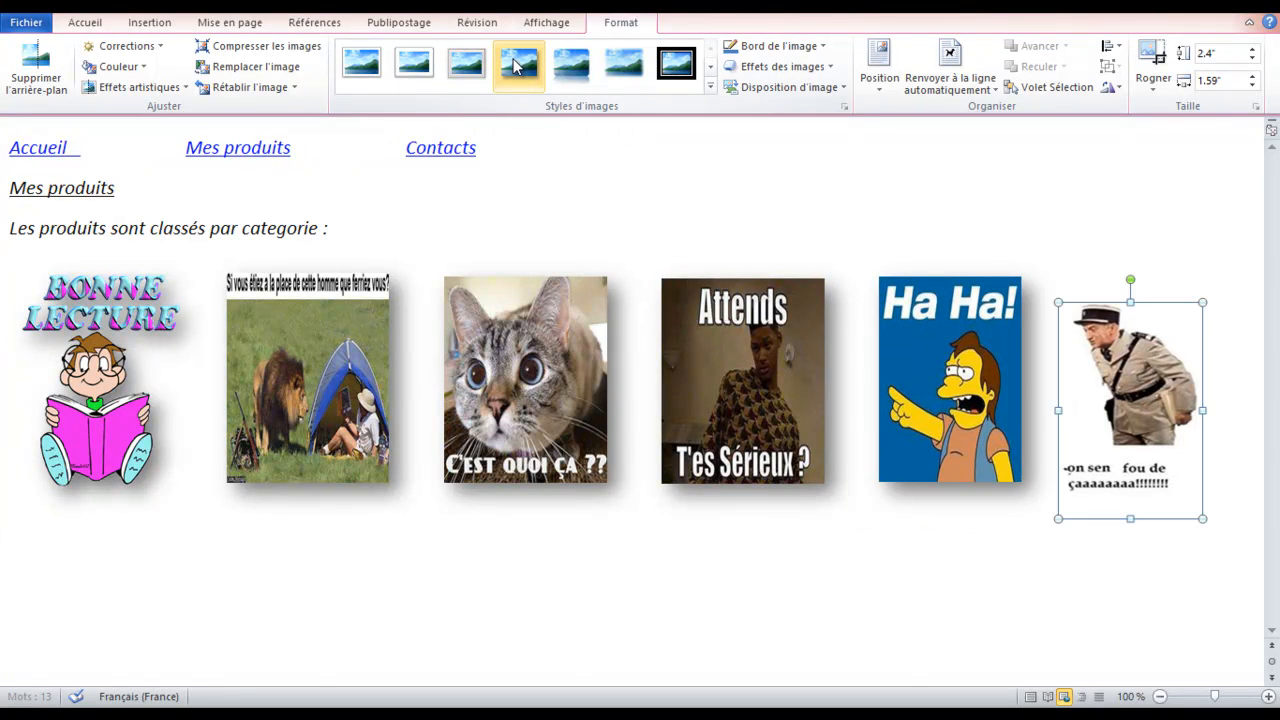
click(522, 66)
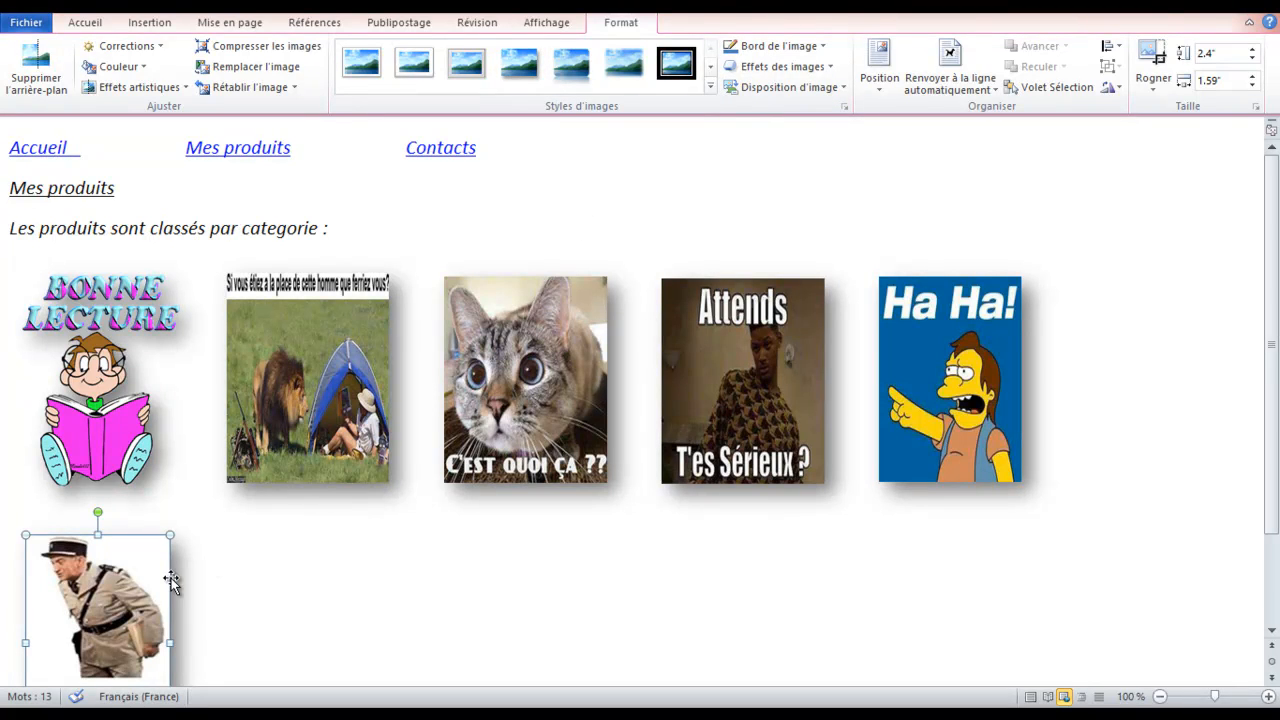
key(Delete)
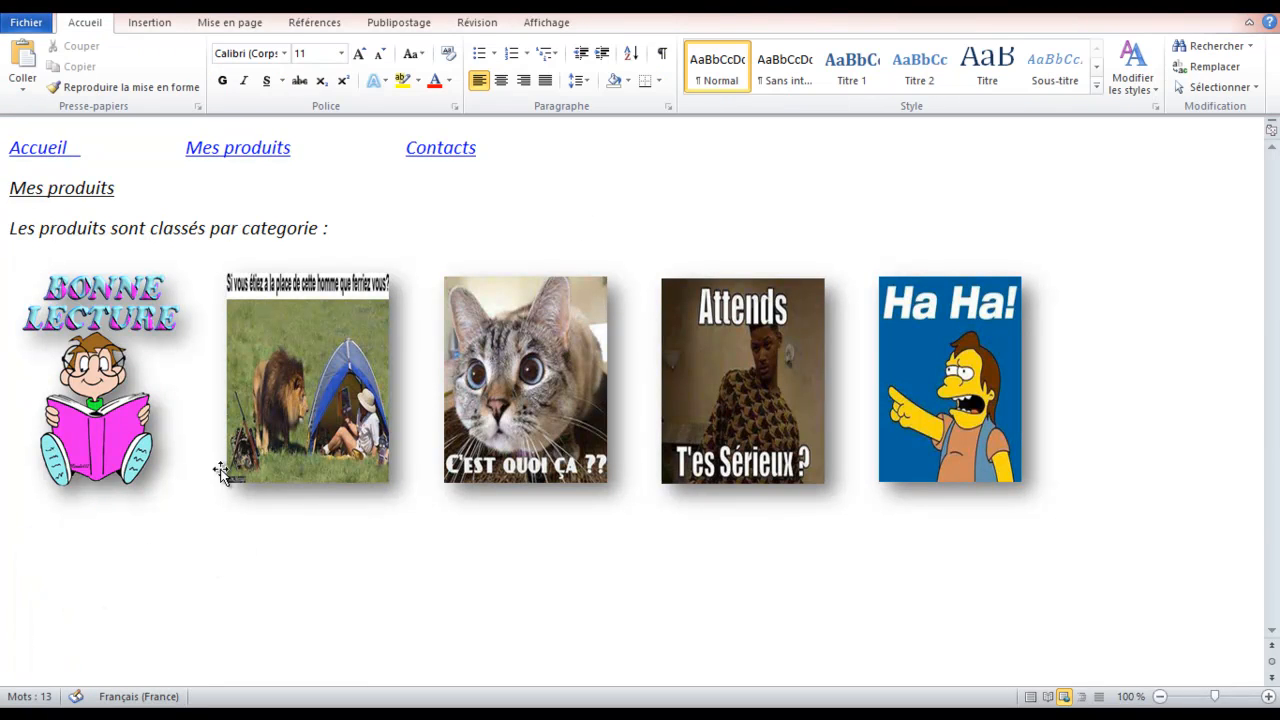
Close the Mes produits and Contacts documents, leaving only the Accueil home page open
click(243, 567)
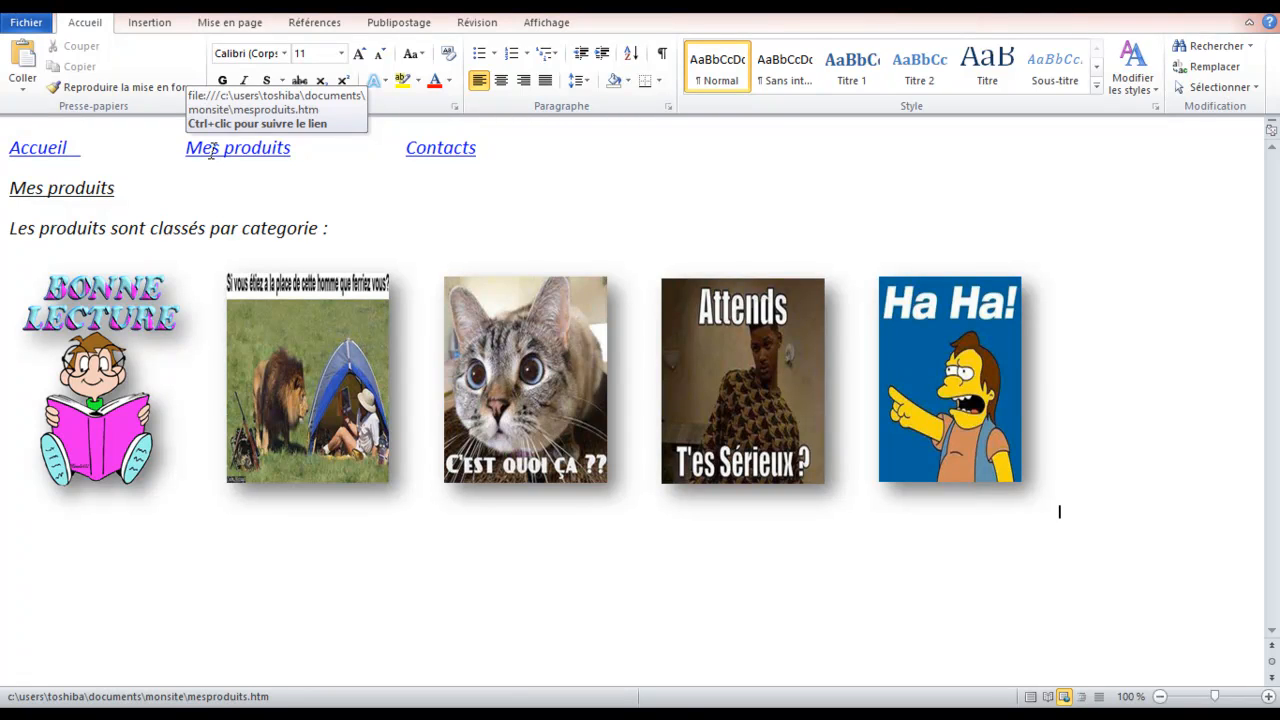
click(1248, 16)
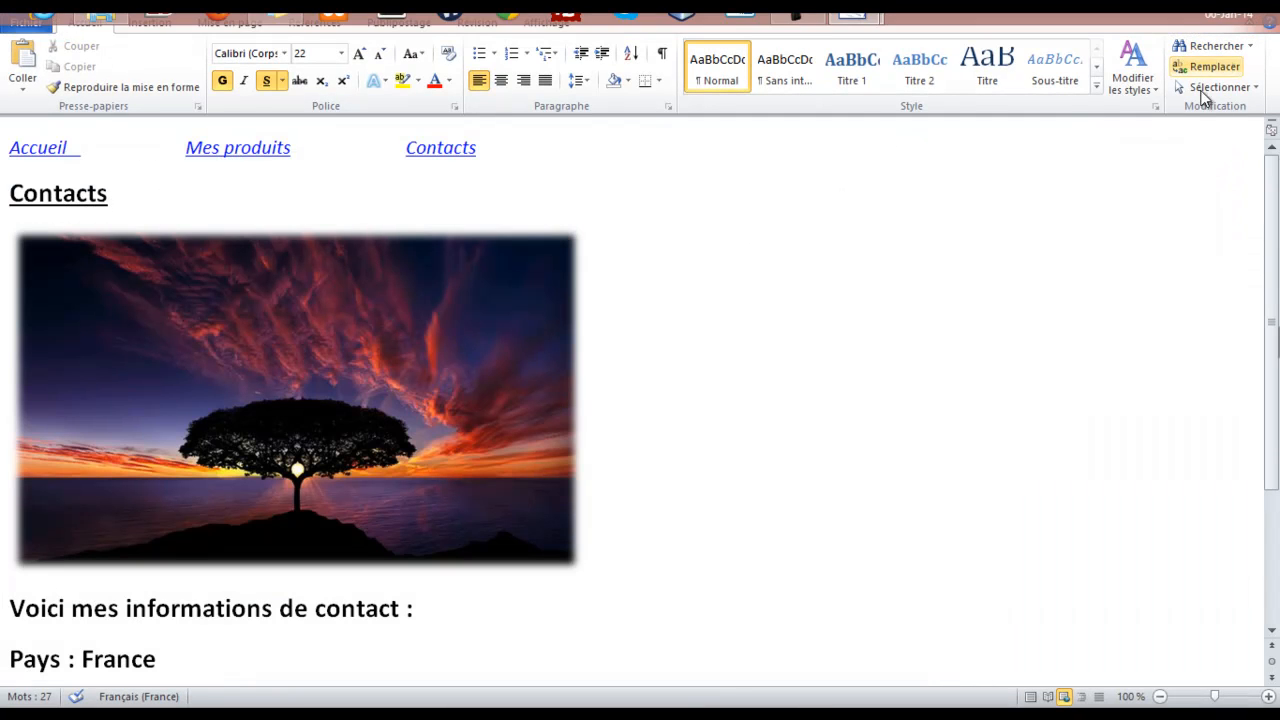
click(1248, 21)
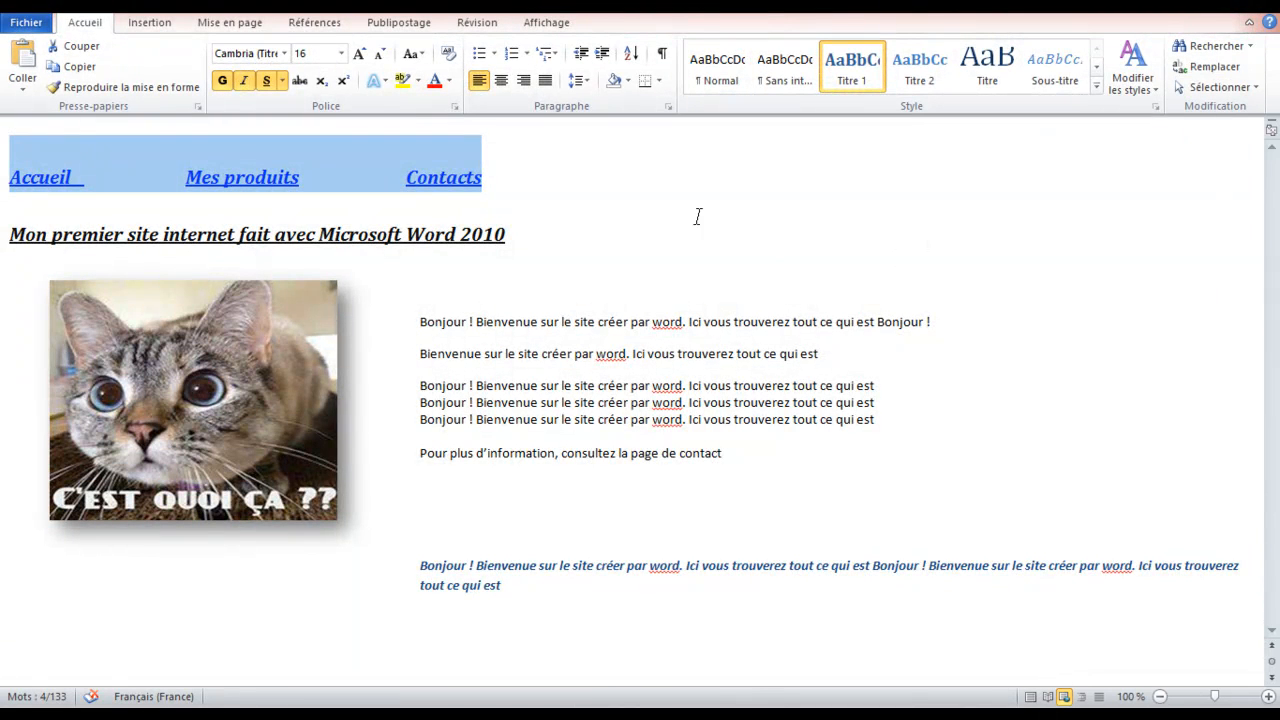
click(714, 240)
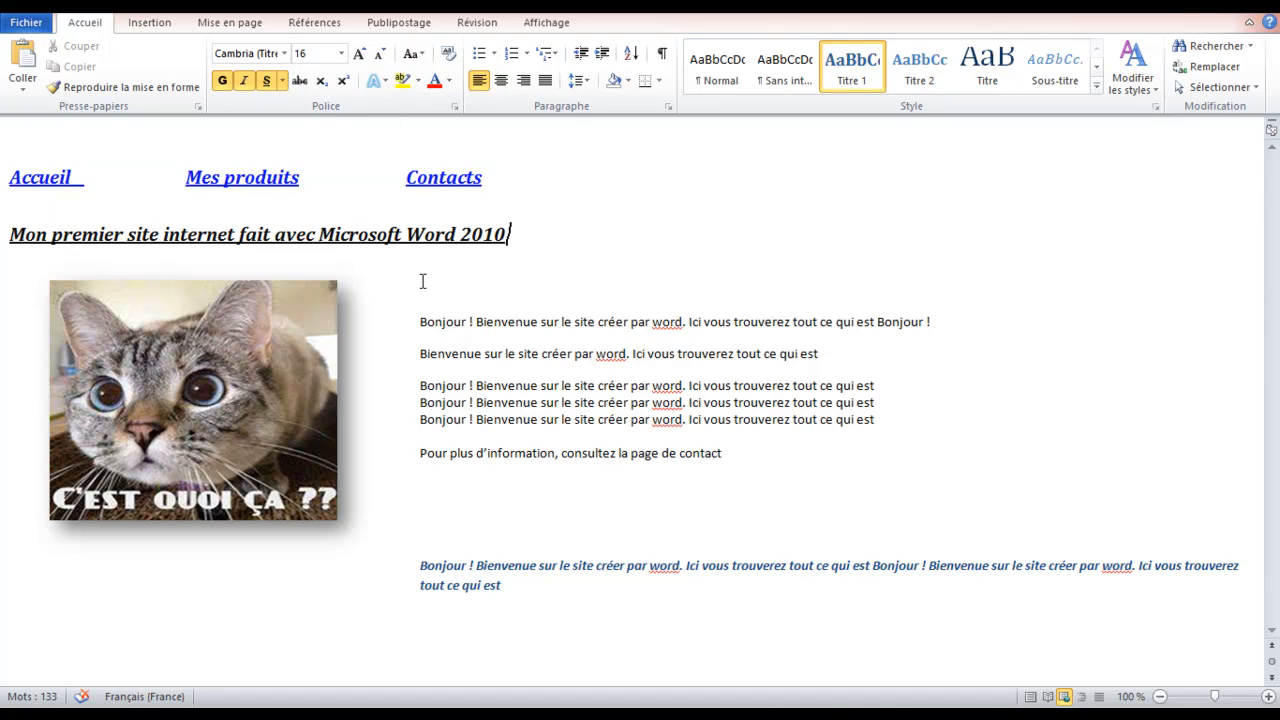
Open Accueil.htm from the monsite folder in the web browser
click(60, 17)
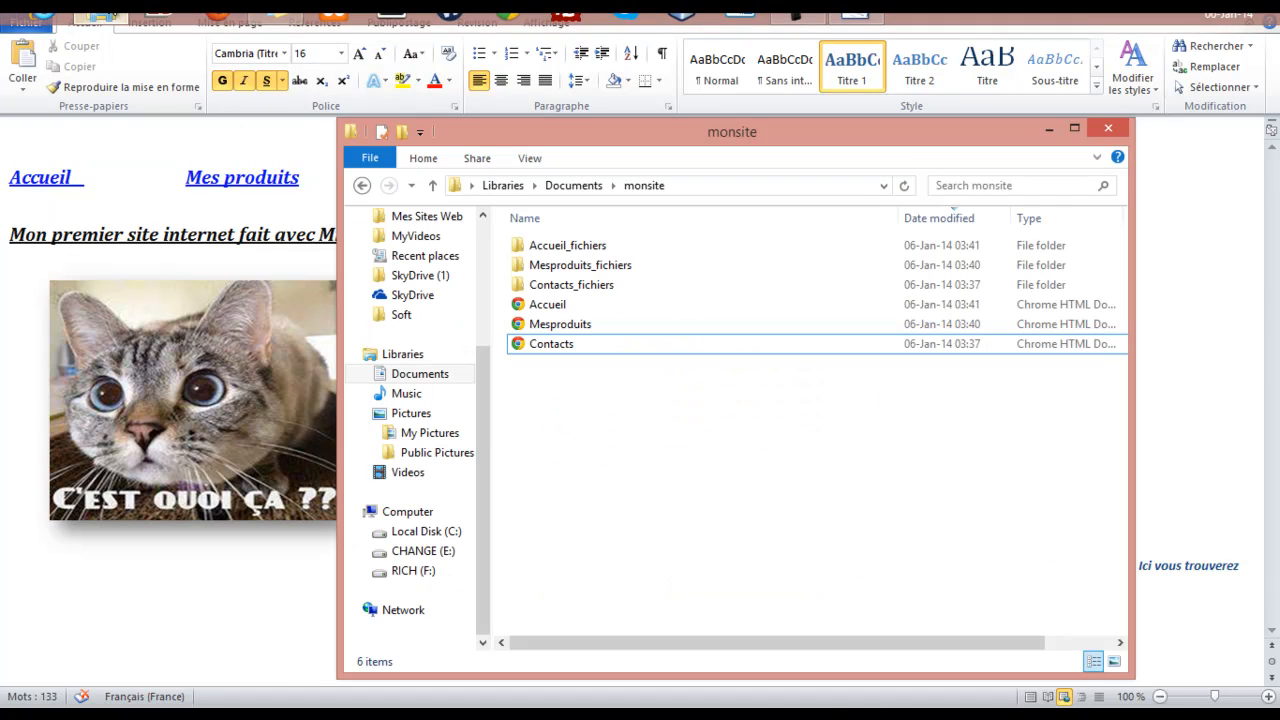
double_click(561, 305)
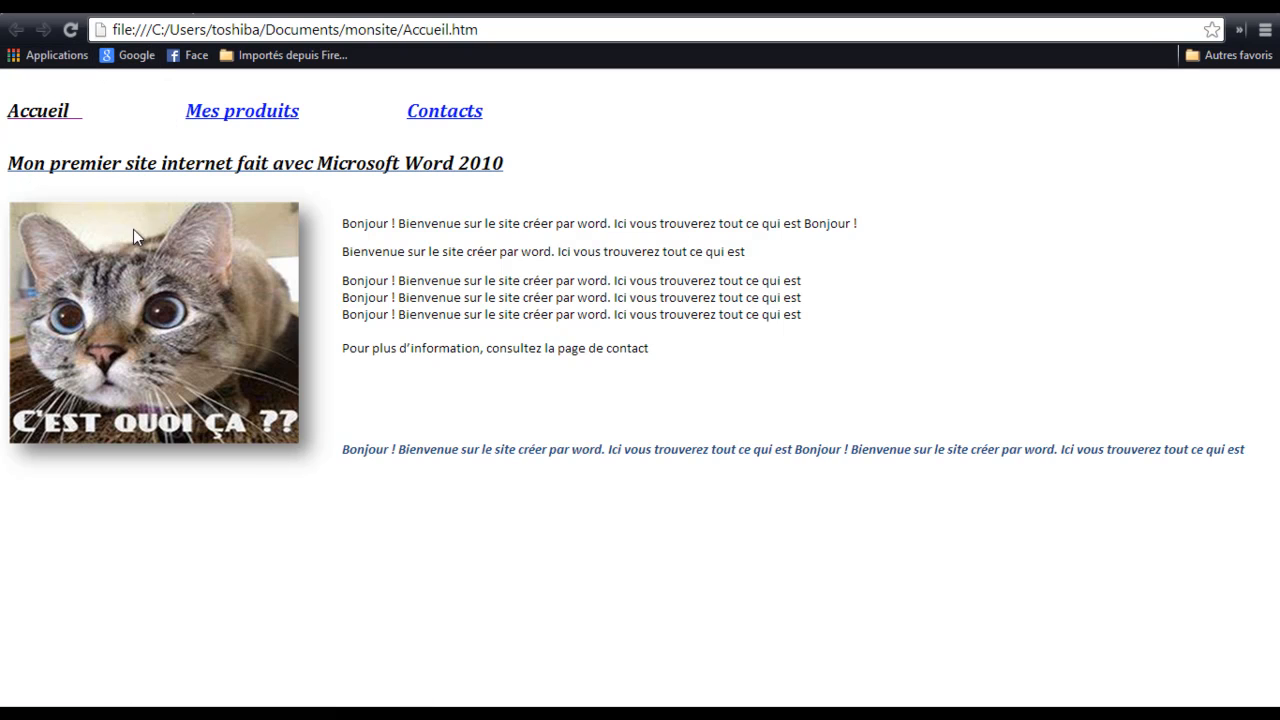
Follow the Mes produits and Contacts links, then return to Mes produits
click(217, 118)
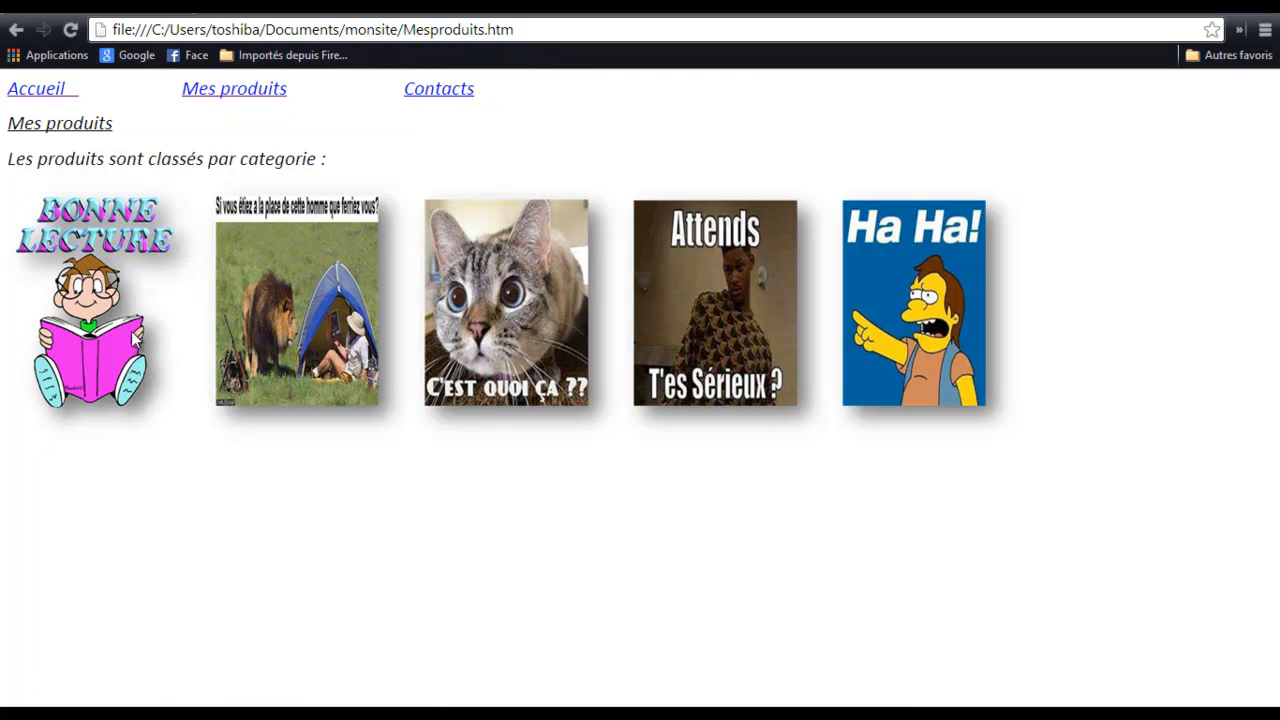
click(457, 90)
scroll(437, 300, down, 2)
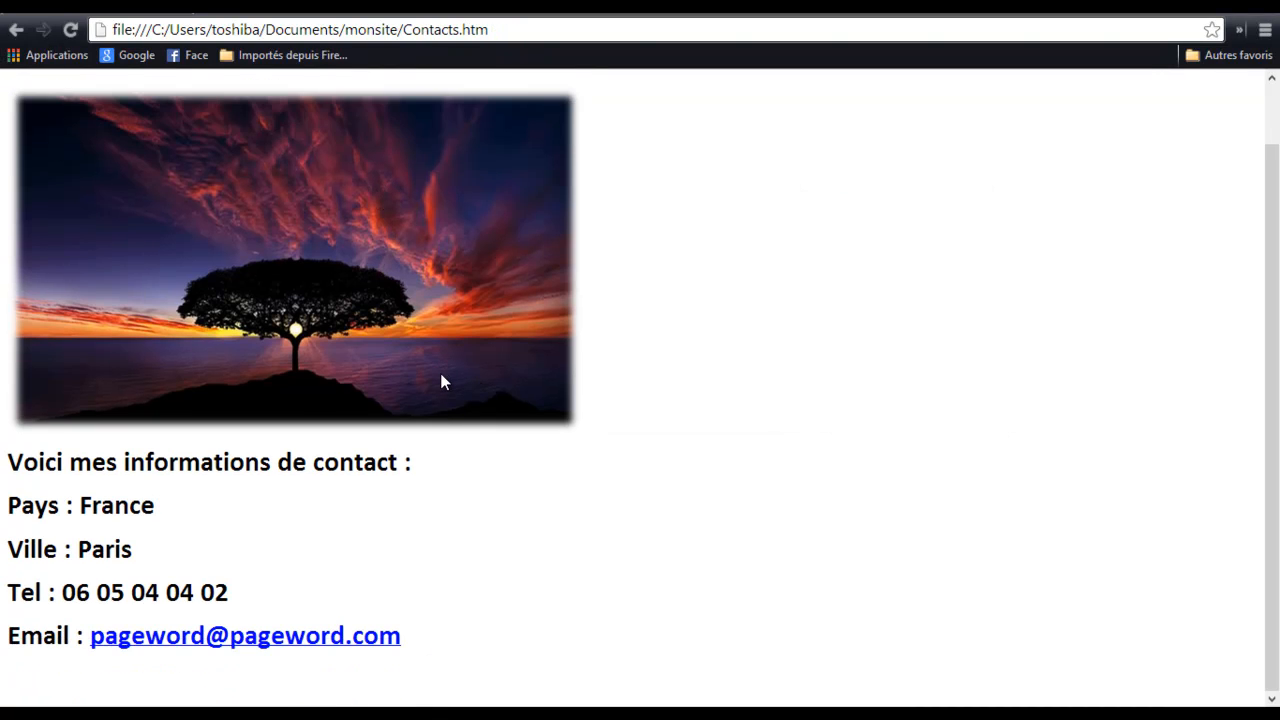
scroll(443, 378, up, 2)
click(237, 92)
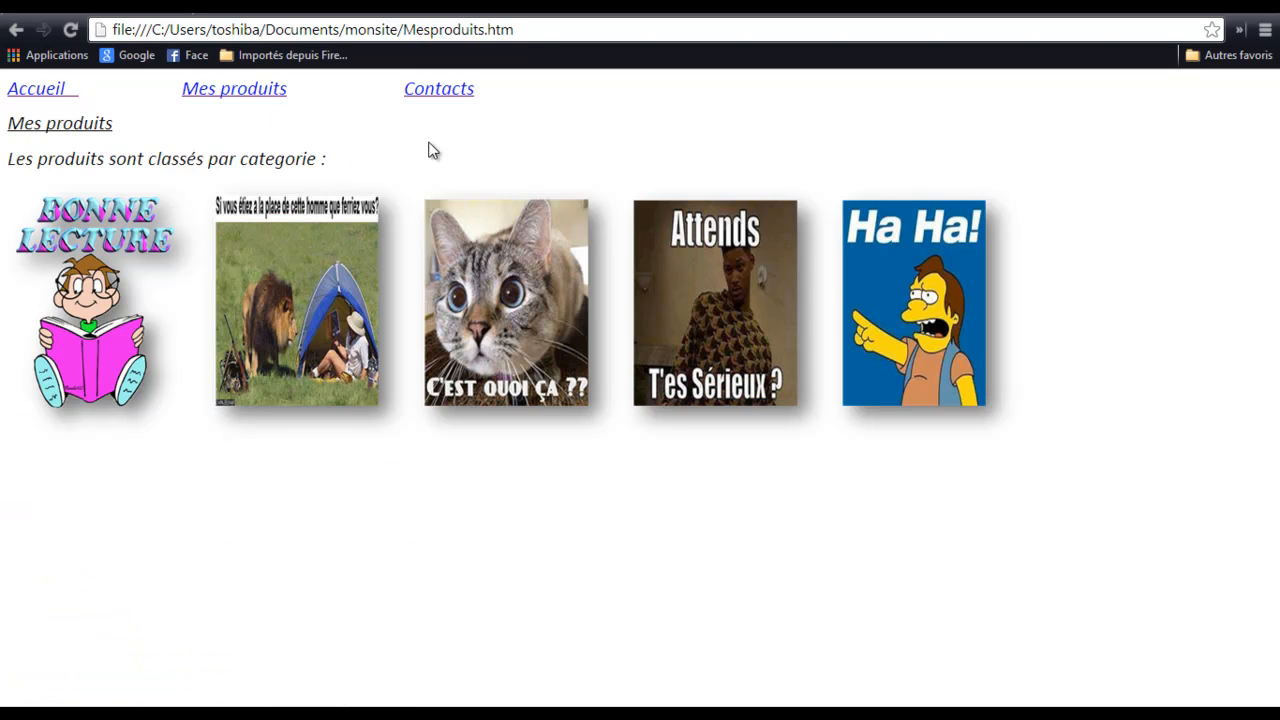
Cycle through the Accueil, Contacts and Mes produits links, then return to the monsite folder
click(48, 97)
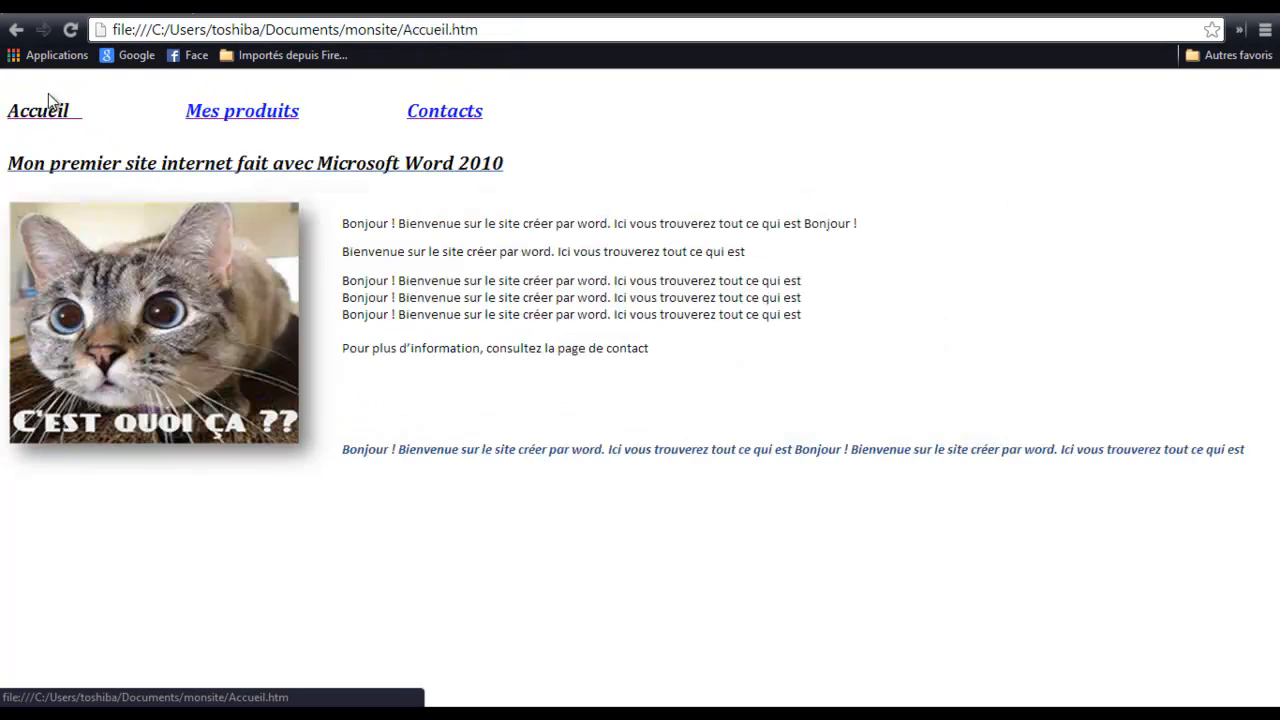
click(440, 114)
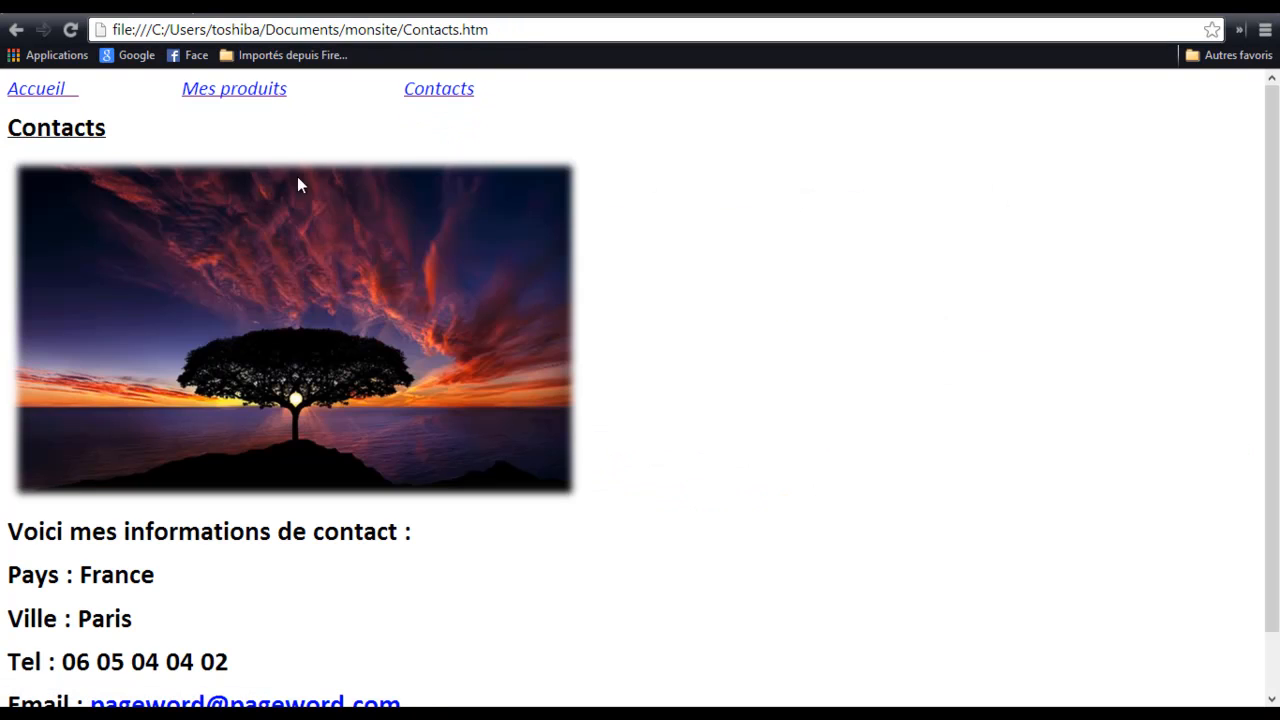
click(262, 90)
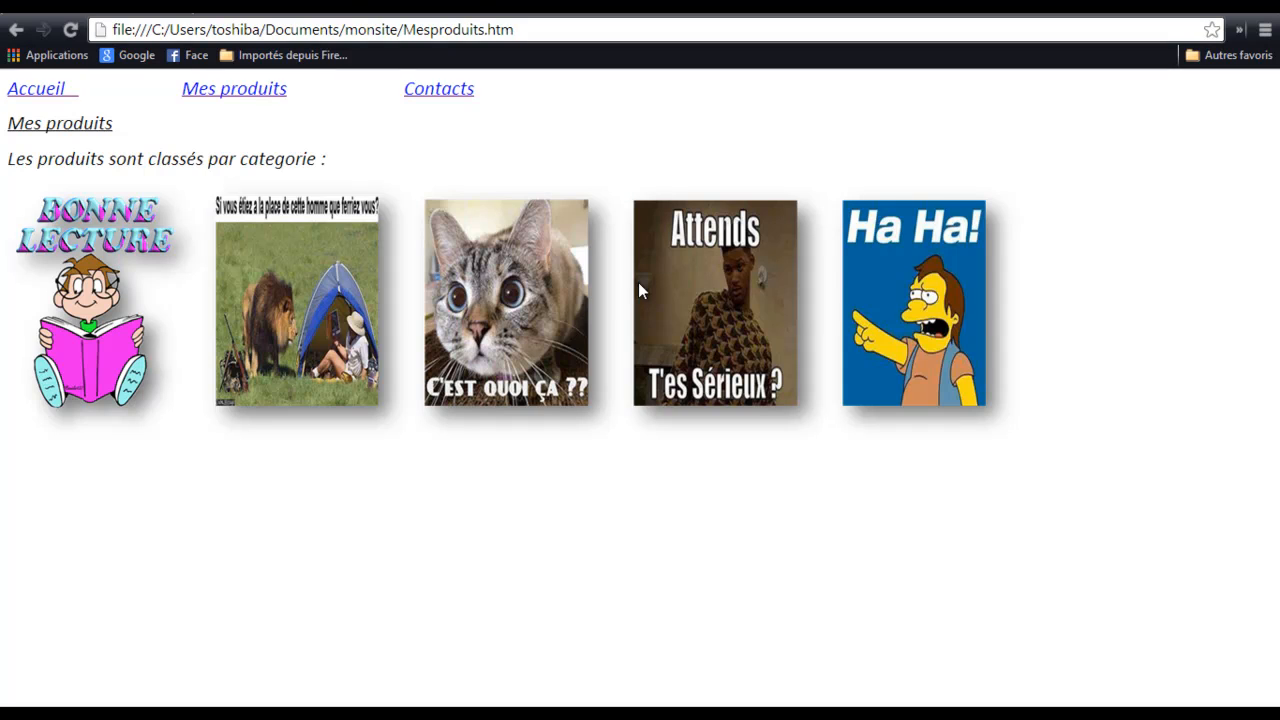
key(alt+Tab)
click(651, 483)
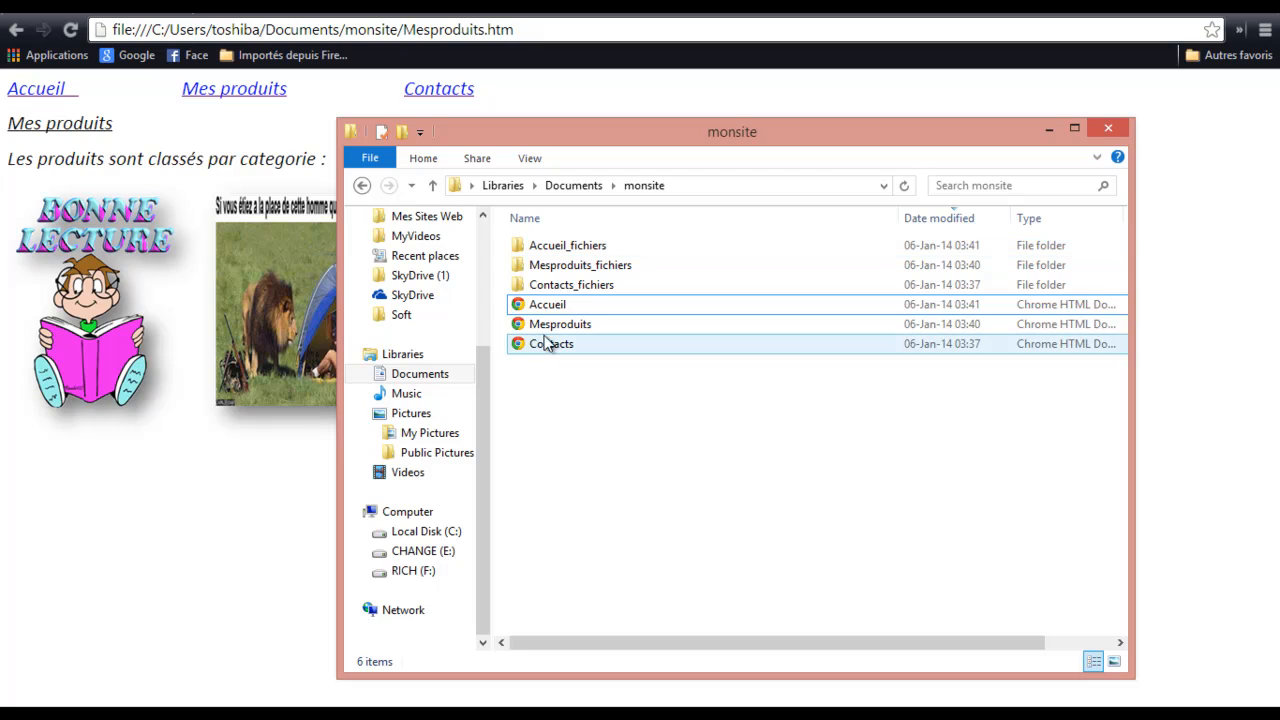
Select all six items in the monsite folder and close the Explorer window
drag(588, 389, 529, 239)
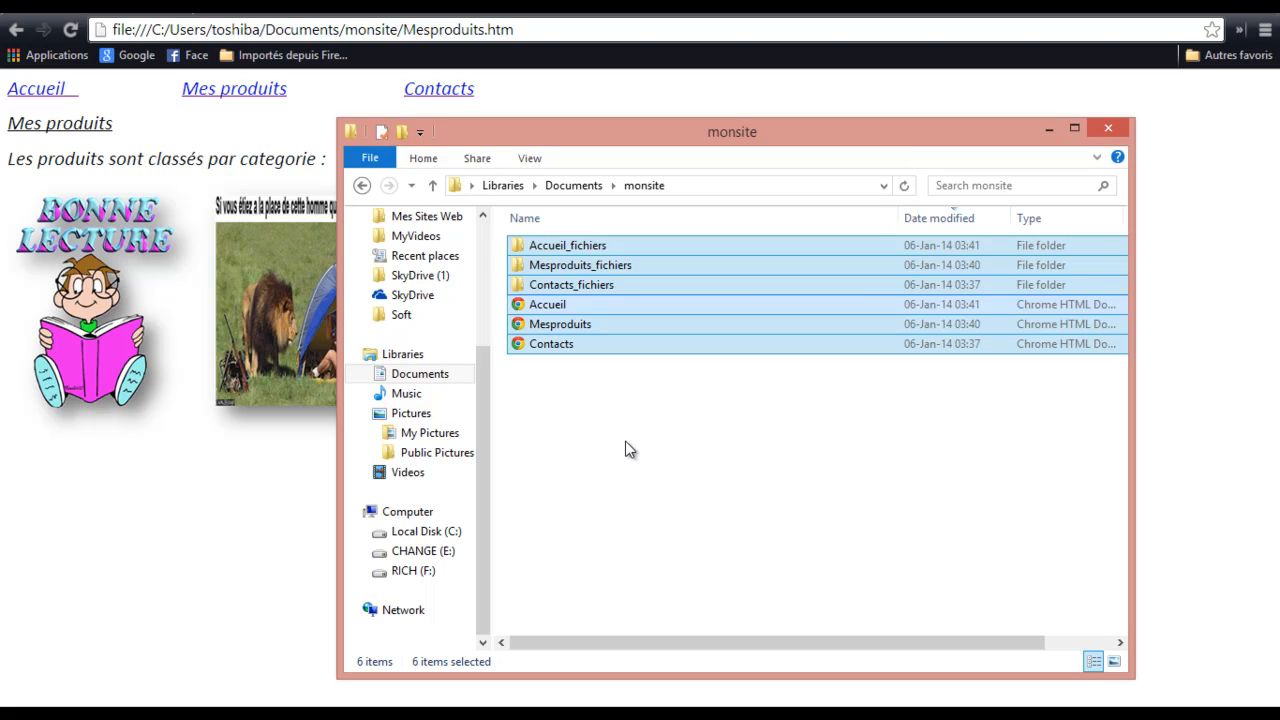
key(alt+Tab)
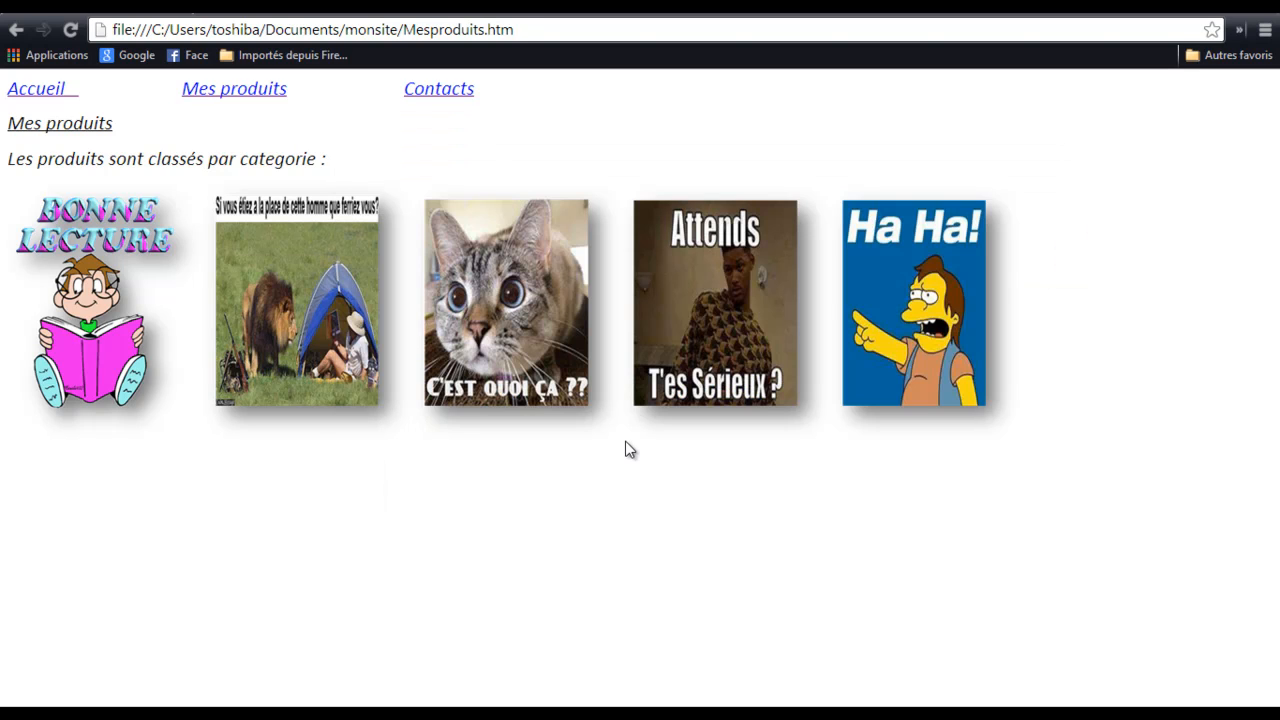